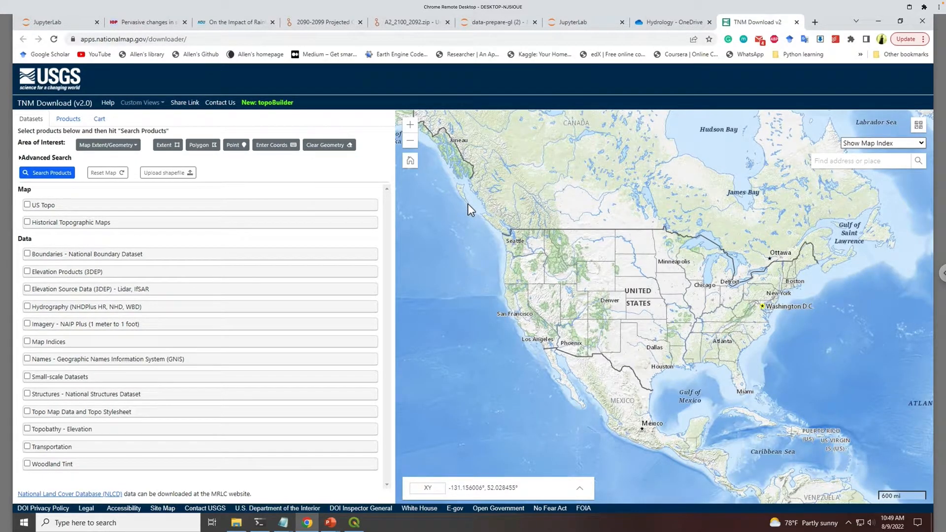
- Find Jackson KY on the map and draw a rectangular extent around the town as the area of interest
left_click(874, 162)
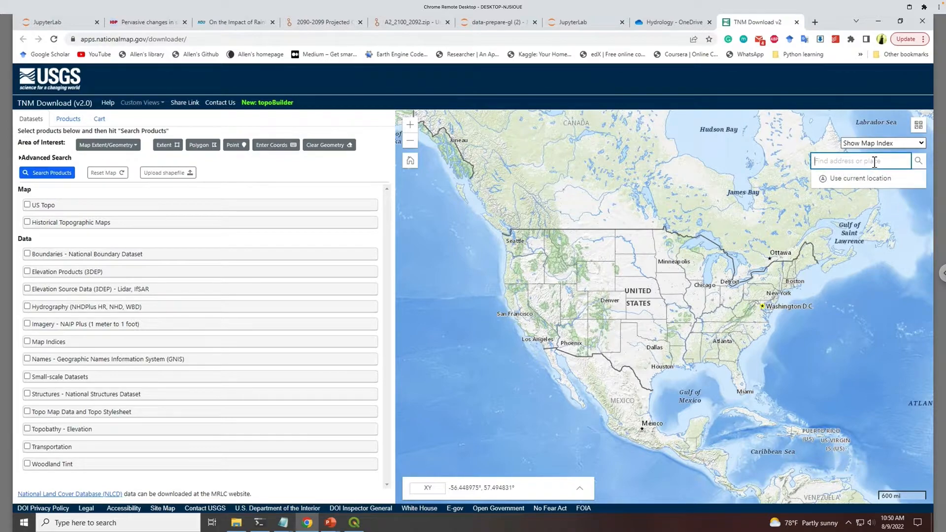
type("Jack")
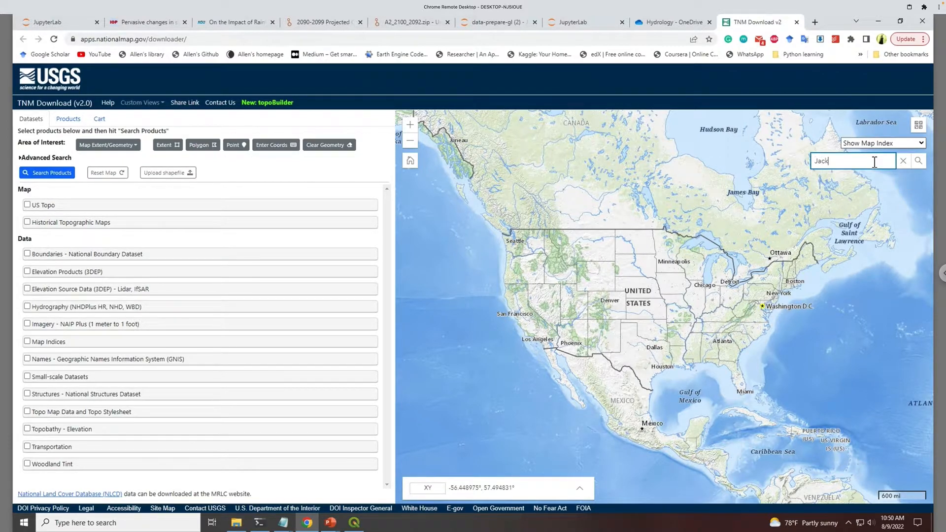
type("son")
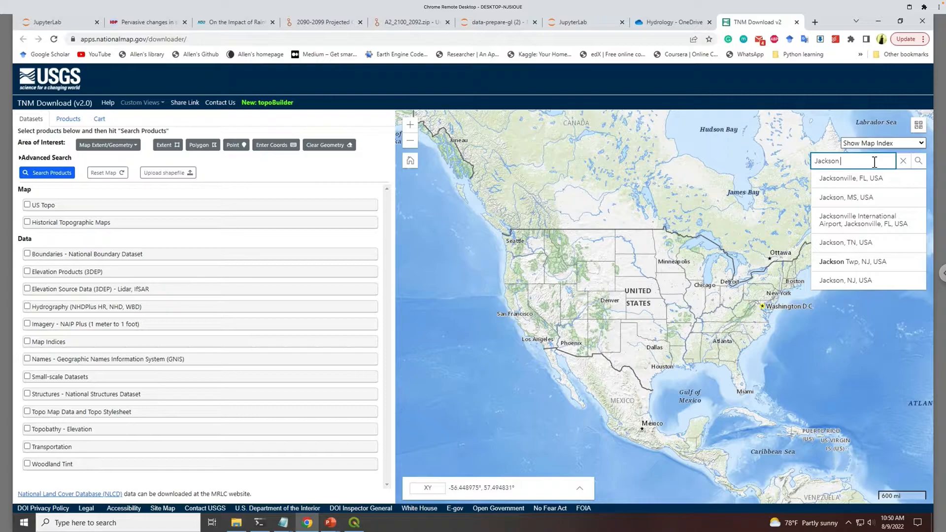
type(" KY")
key("Return")
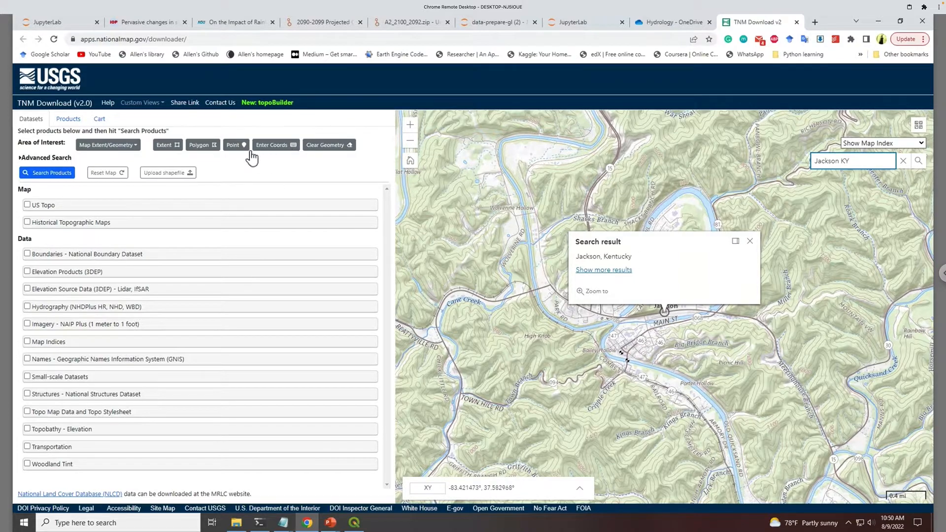
left_click(172, 148)
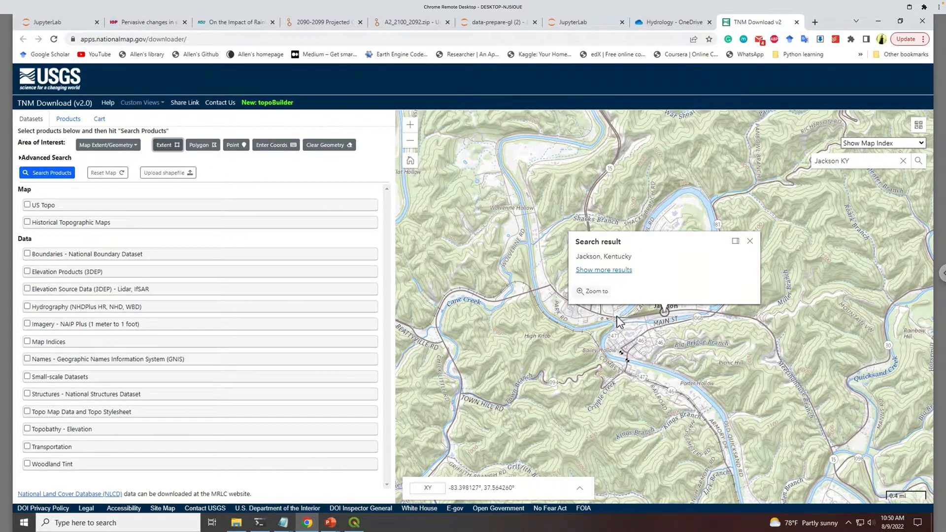
left_click_drag(452, 191, 855, 432)
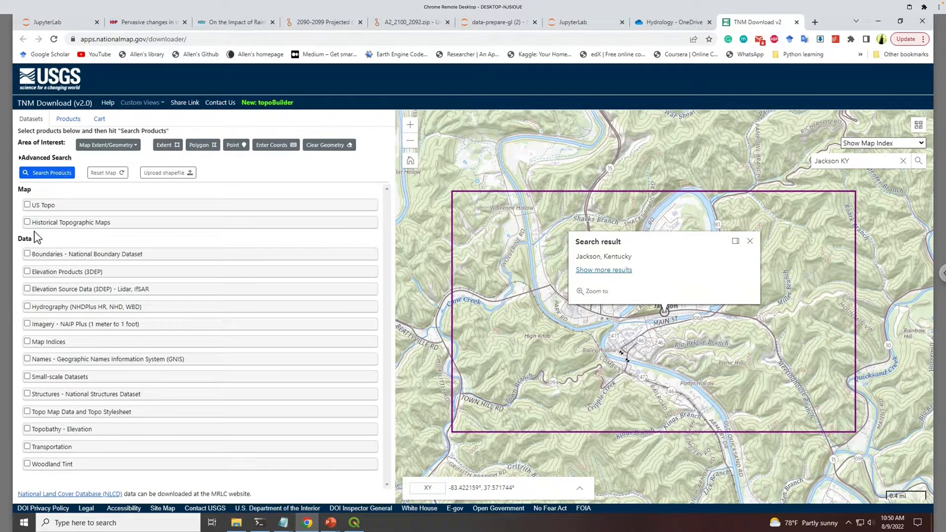
- Search for products in all Hydrography subcategories with HU-8 Subbasin as data extent and Shapefile as file format
left_click(28, 306)
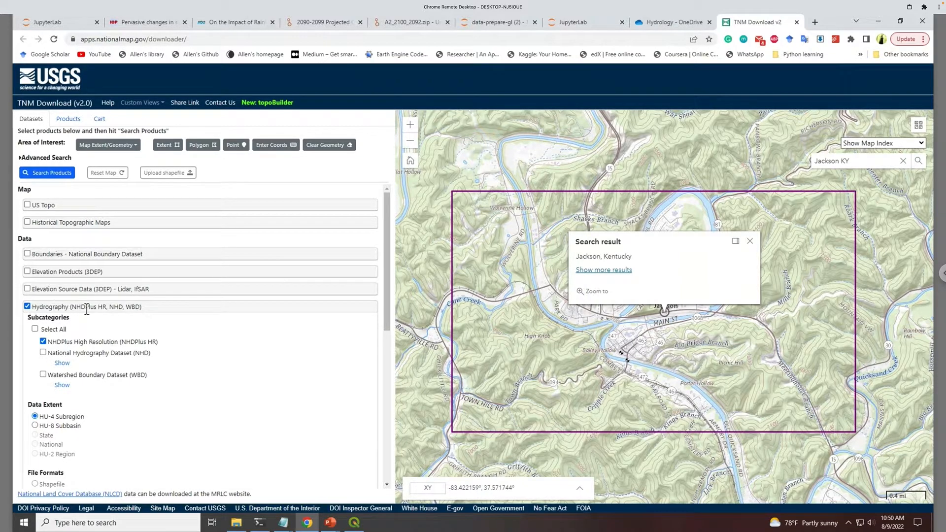
scroll(74, 310, "down", 1)
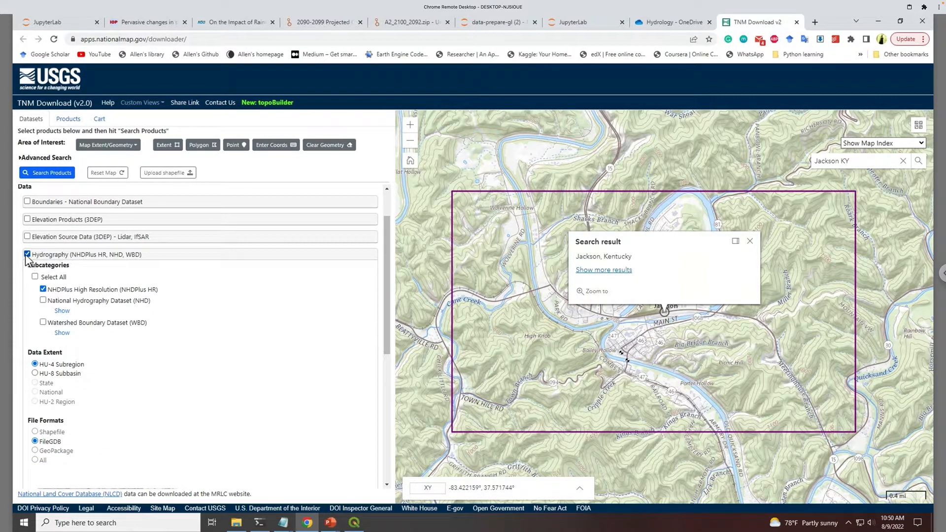
left_click(35, 277)
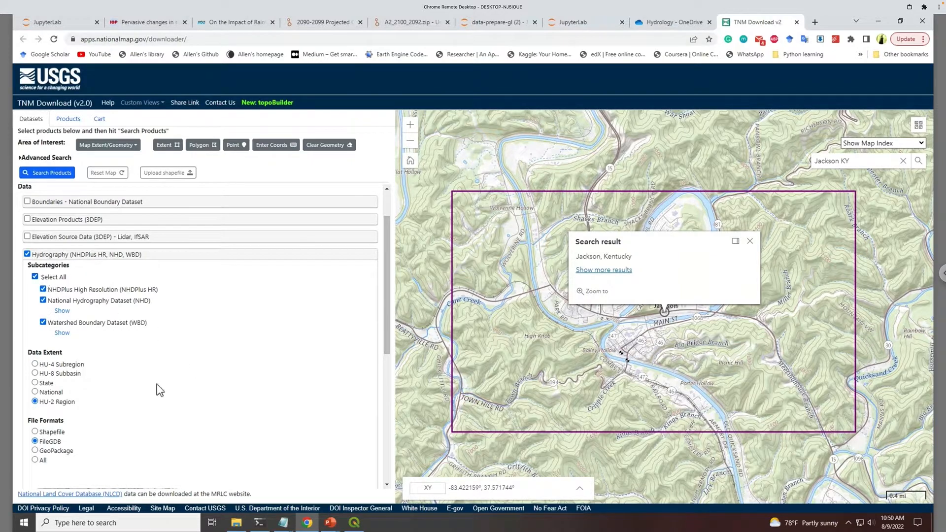
left_click(38, 373)
scroll(107, 393, "down", 1)
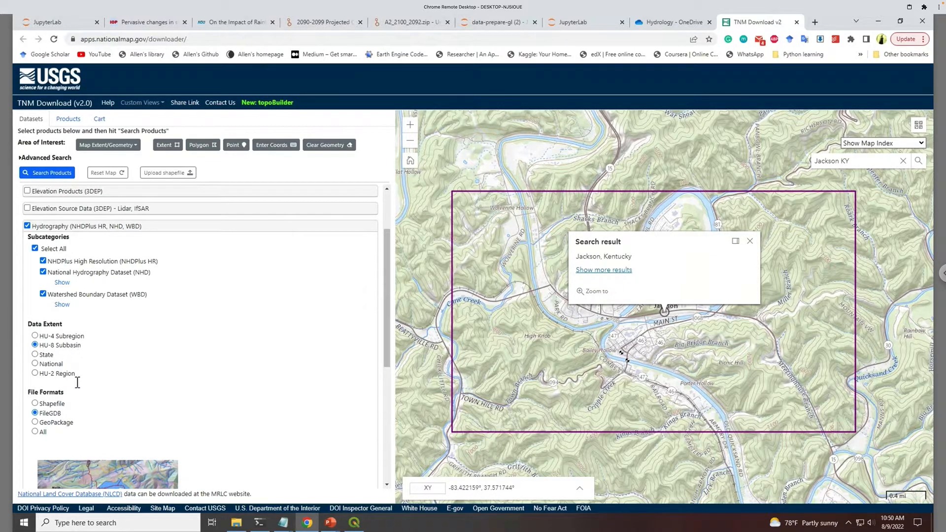
left_click(35, 404)
left_click(63, 173)
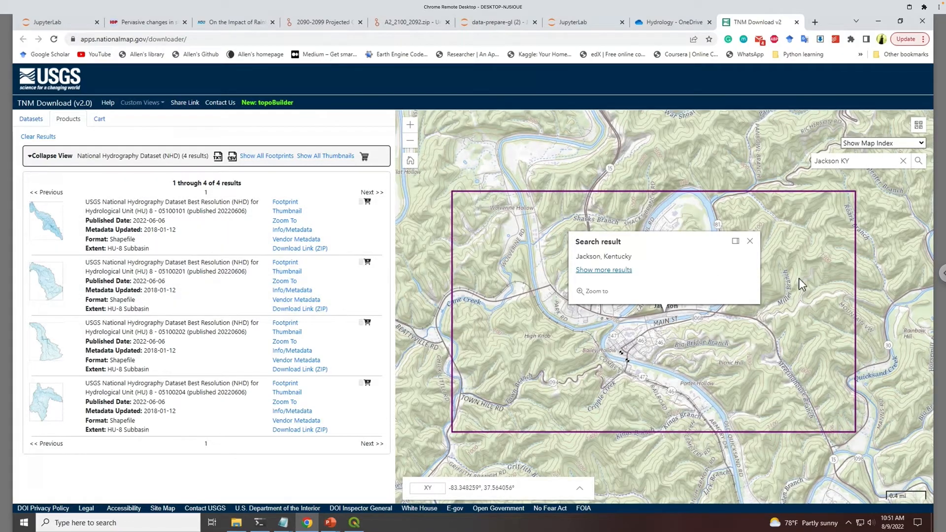
- Compare the footprints of the listed HU-8 subbasins with the area of interest around Jackson on the map
scroll(778, 281, "down", 1)
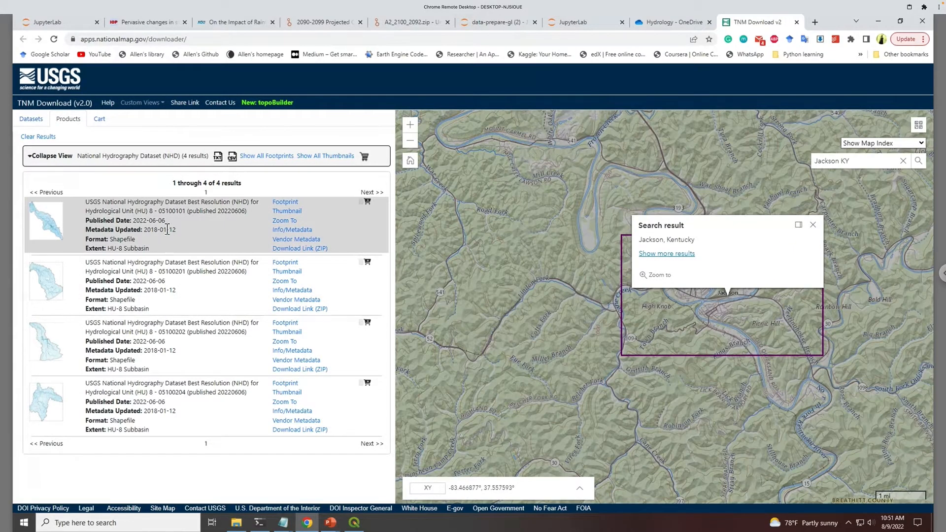
scroll(797, 339, "down", 1)
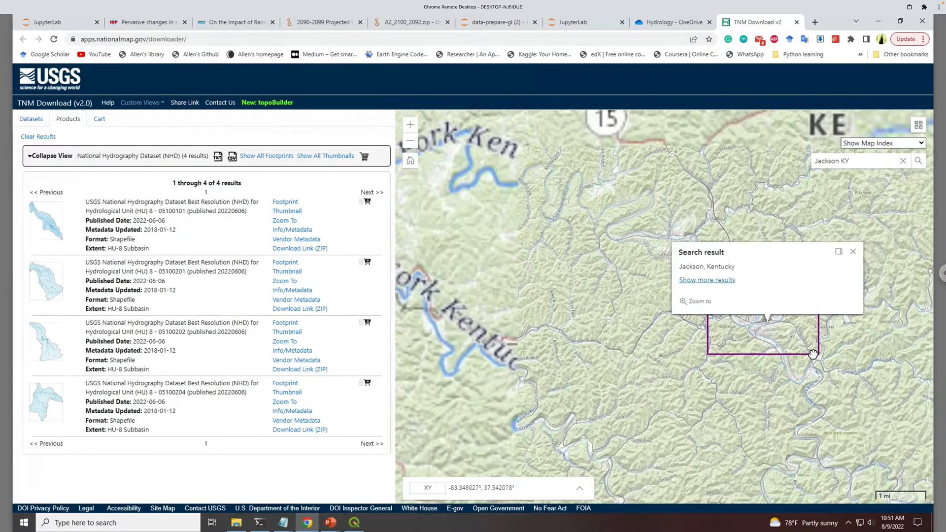
left_click_drag(832, 362, 673, 353)
scroll(669, 350, "down", 1)
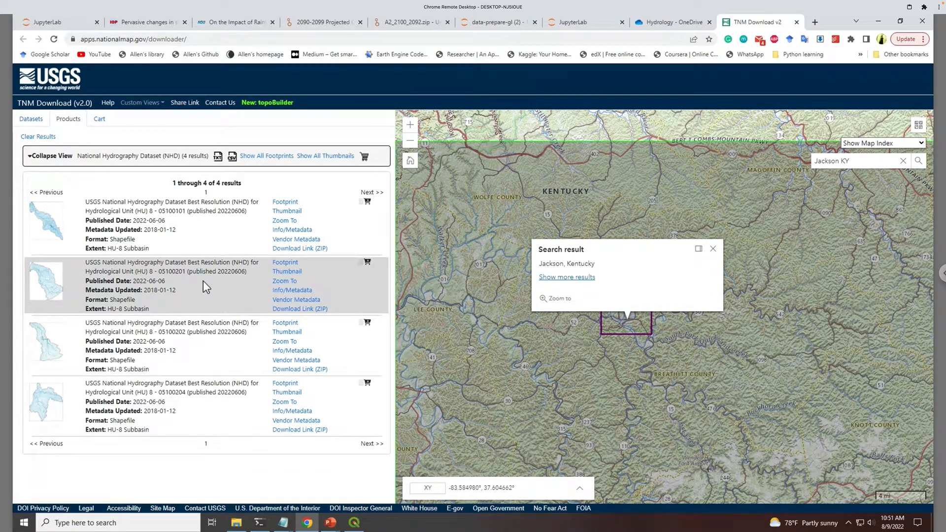
scroll(791, 411, "down", 1)
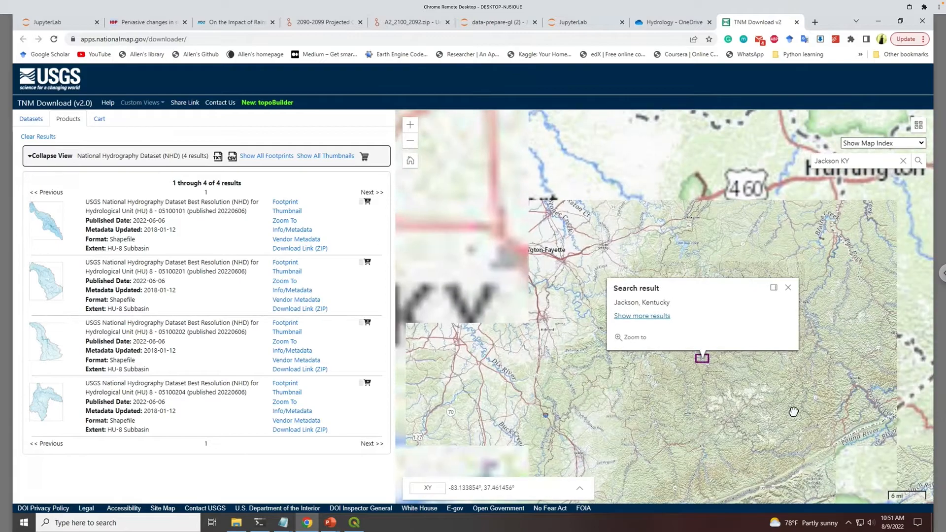
scroll(612, 345, "down", 2)
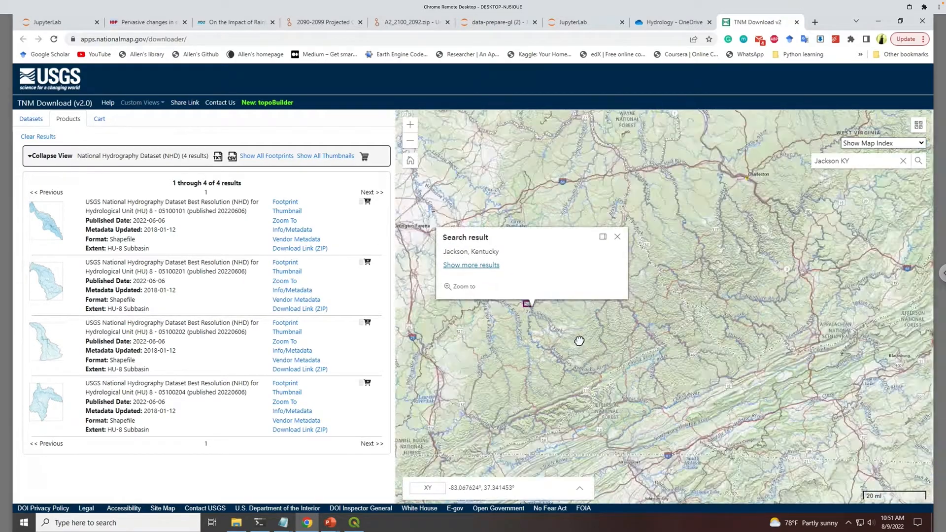
scroll(601, 349, "down", 2)
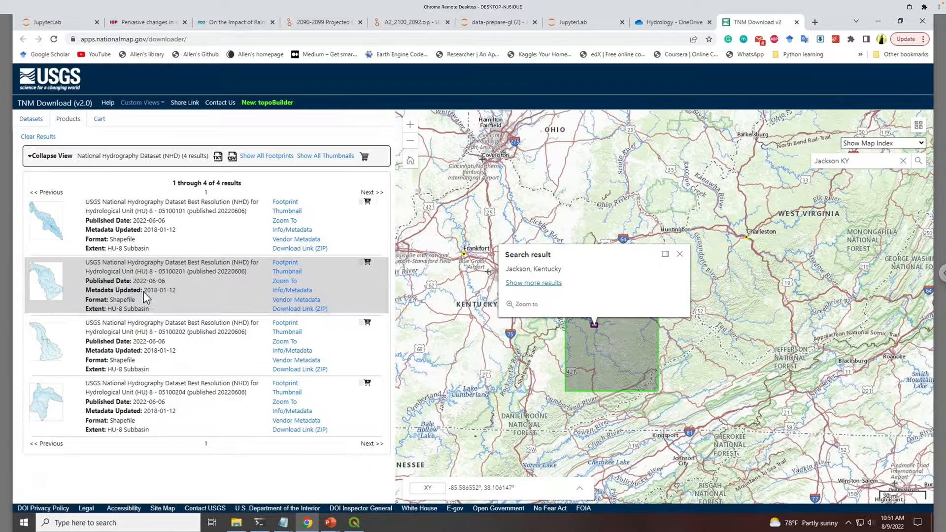
- Try to download the HU-8 05100201 subbasin shapefile ZIP into the Projects folder FlashFloods073022 on the Data (S:) drive
left_click_drag(158, 272, 187, 275)
left_click(295, 309)
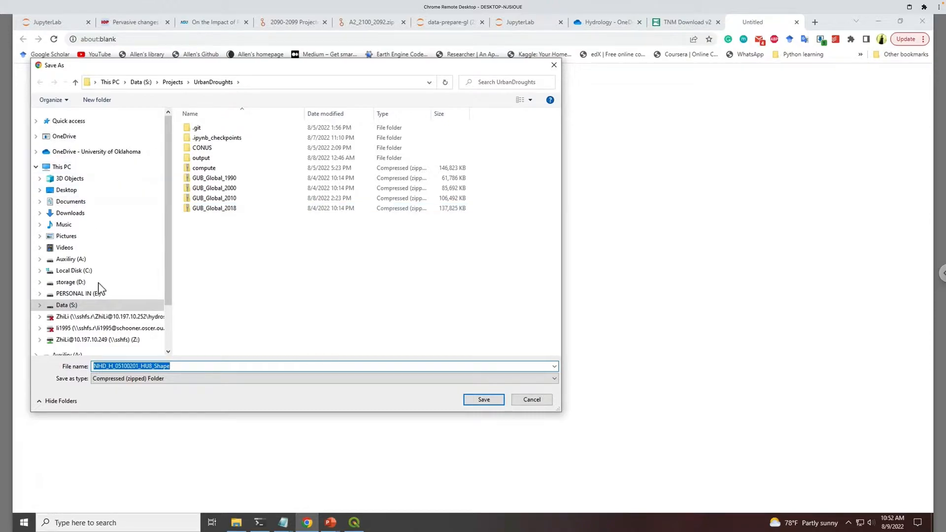
left_click(98, 303)
left_click(239, 180)
double_click(238, 183)
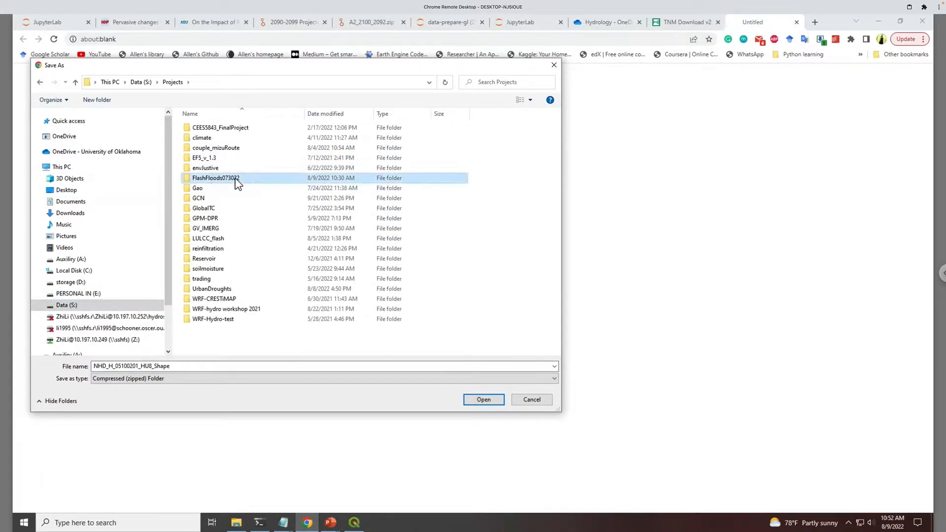
double_click(238, 182)
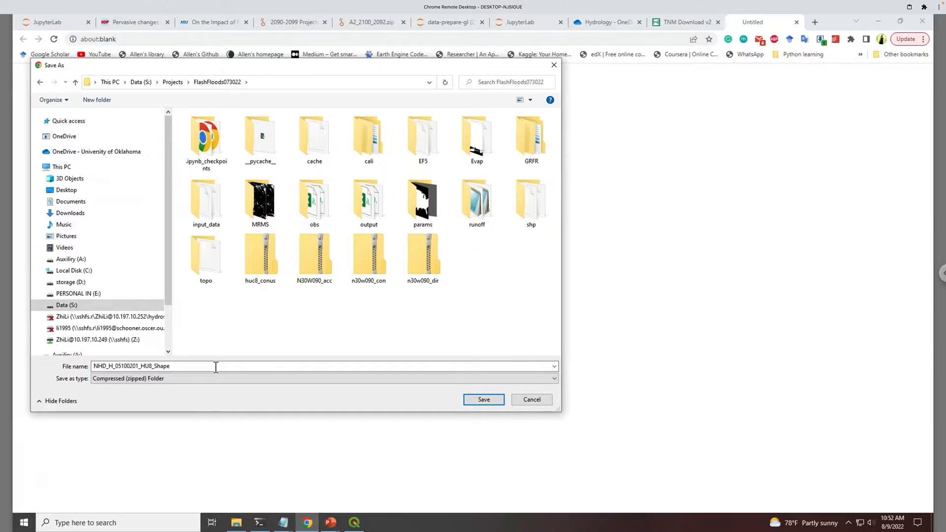
left_click(532, 400)
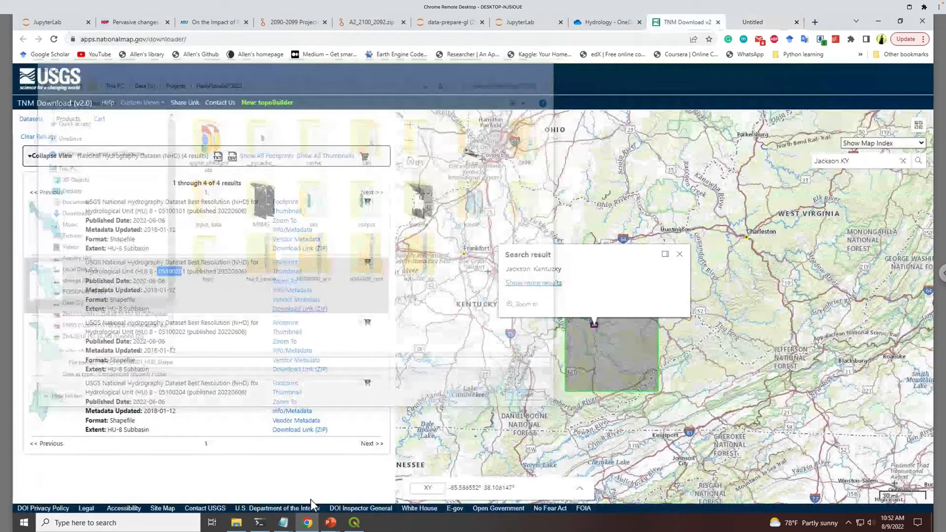
- Switch to the PowerPoint slide show and follow its hydrosheds.org link for basin DEM/DDM/FAM data, skipping the link verification
left_click(331, 522)
left_click(389, 482)
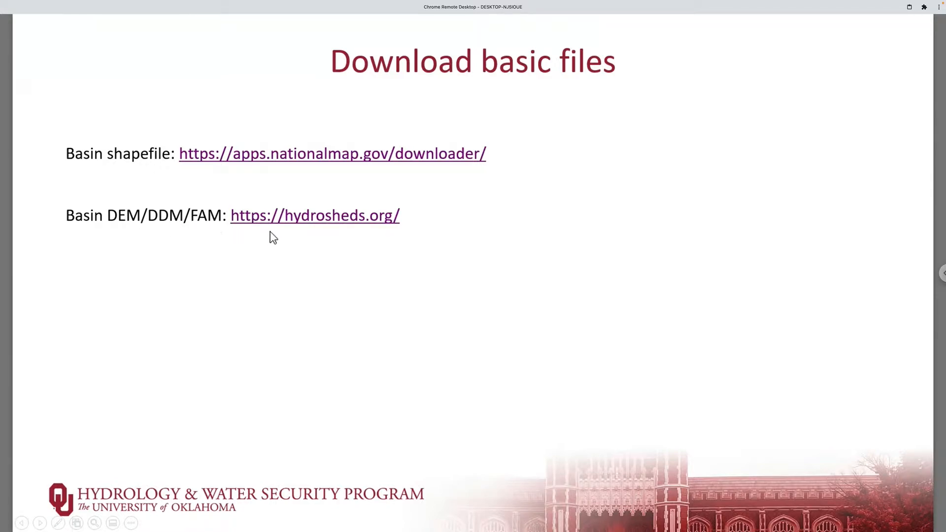
left_click(347, 221)
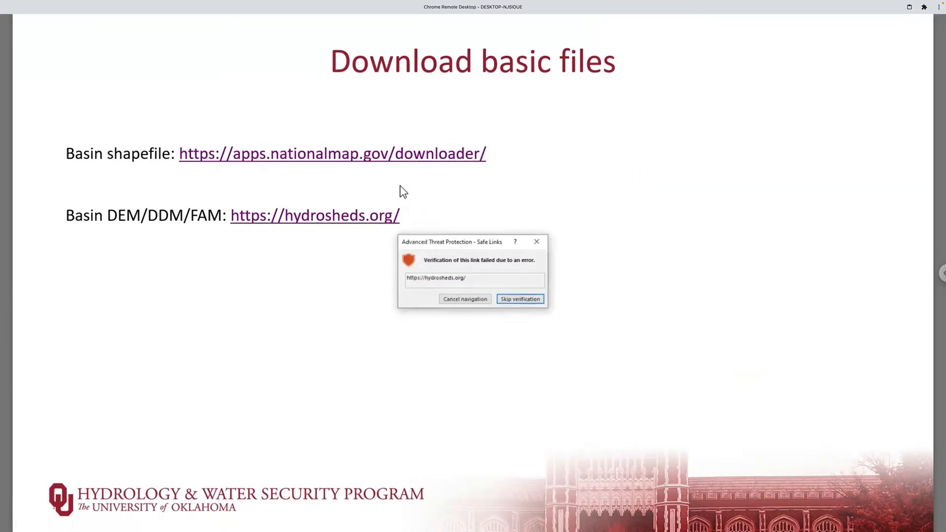
left_click(521, 299)
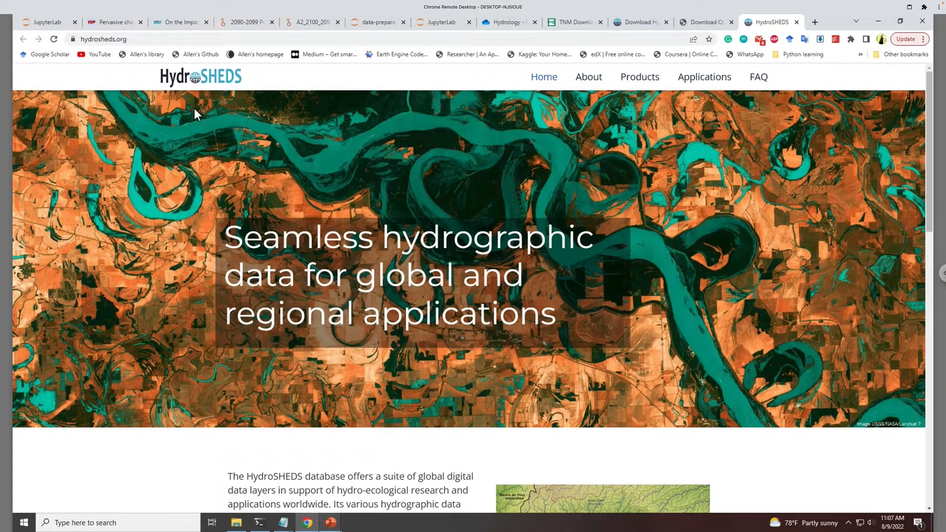
- Go to the HydroSHEDS core data downloads page by way of the HydroSHEDS product description
left_click(648, 78)
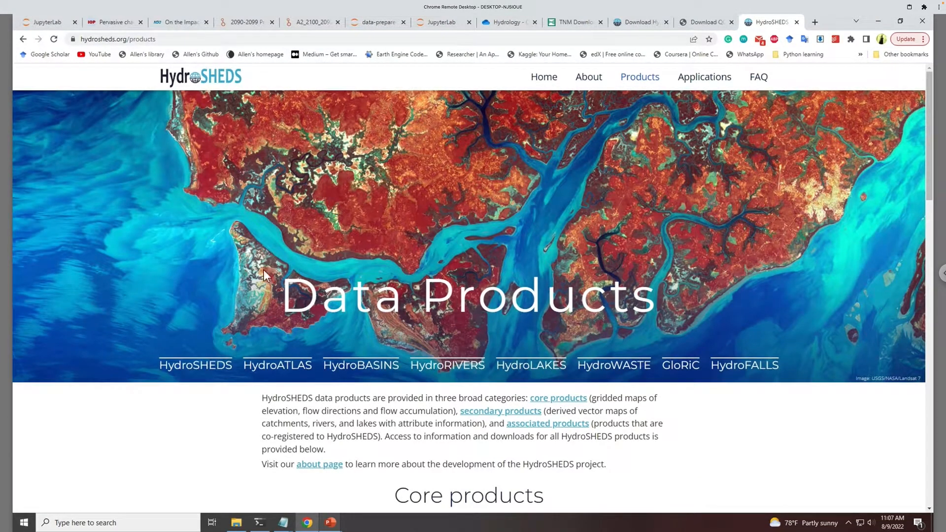
left_click(189, 369)
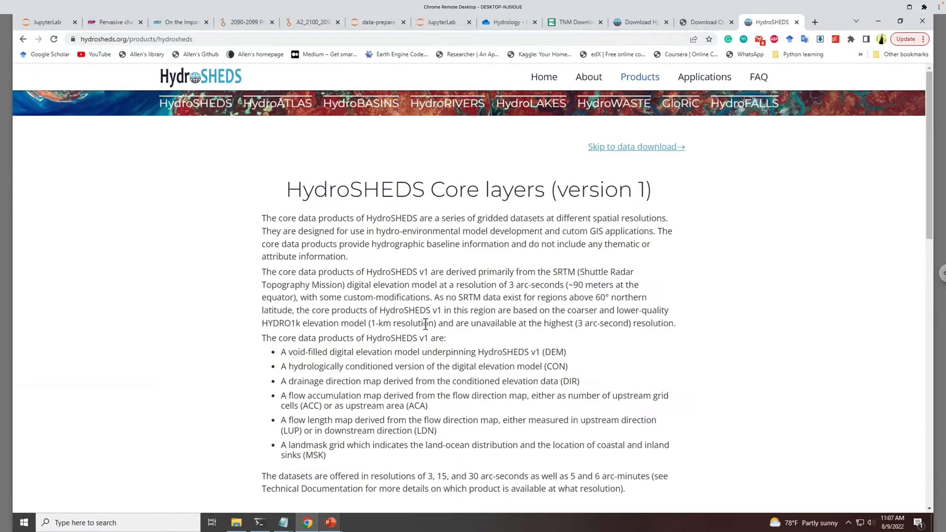
scroll(482, 315, "down", 8)
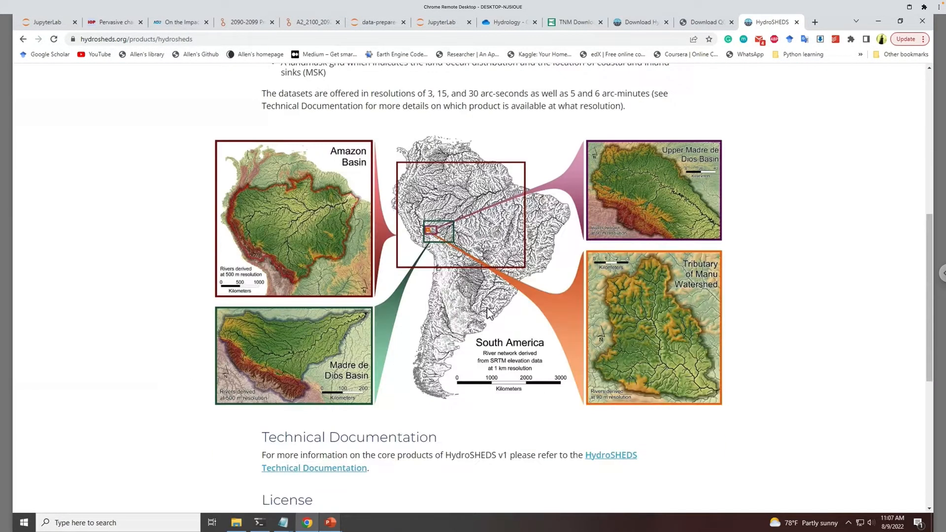
scroll(488, 312, "down", 7)
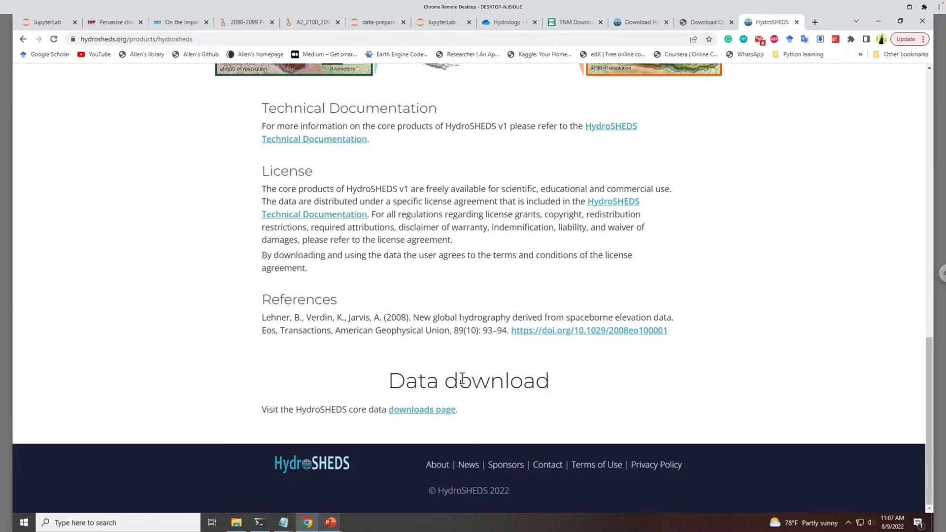
left_click(441, 411)
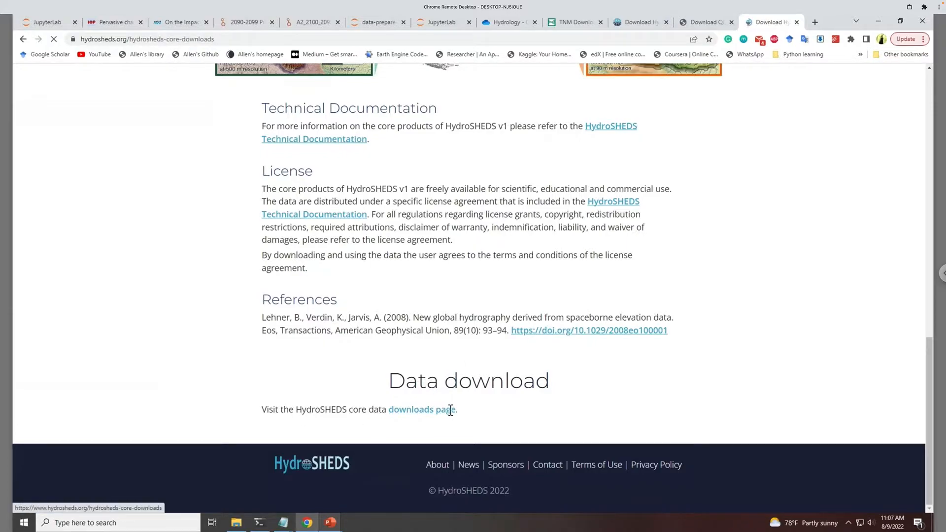
- Open the Conditioned DEM downloads and review the 3s continental files and 10x10 degree tile tree
scroll(569, 305, "down", 3)
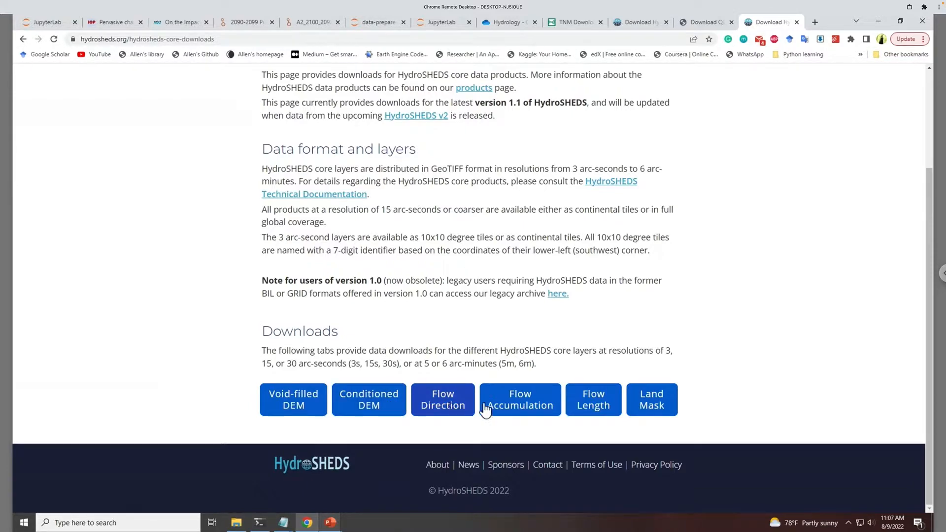
left_click(397, 403)
scroll(492, 327, "down", 6)
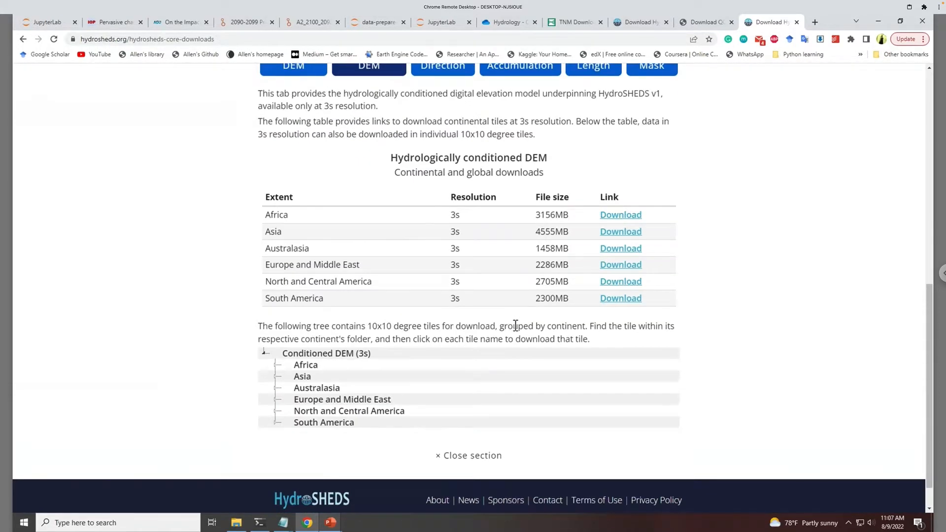
scroll(516, 325, "up", 1)
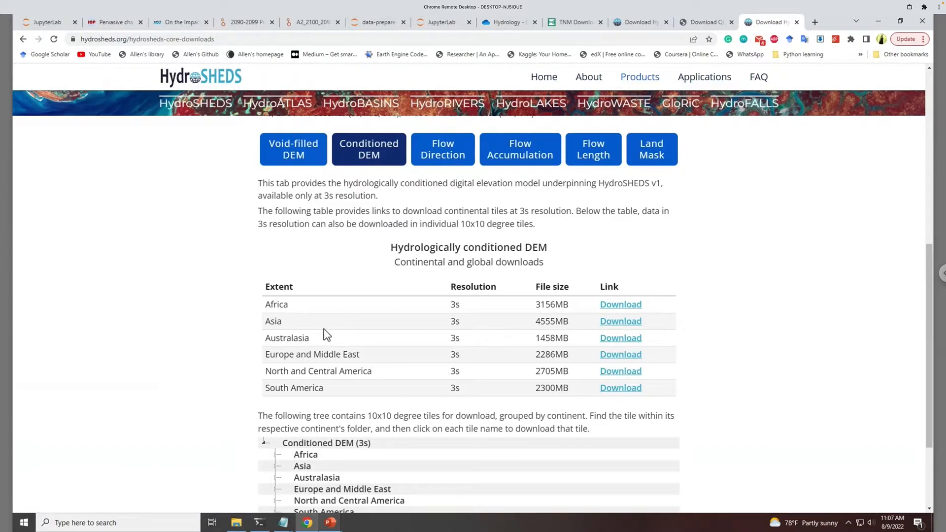
scroll(323, 329, "down", 1)
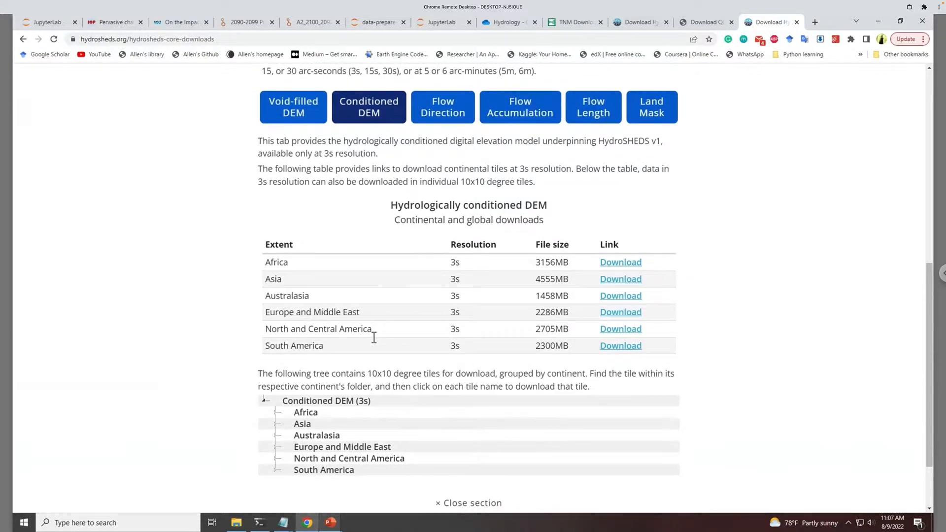
scroll(372, 336, "down", 1)
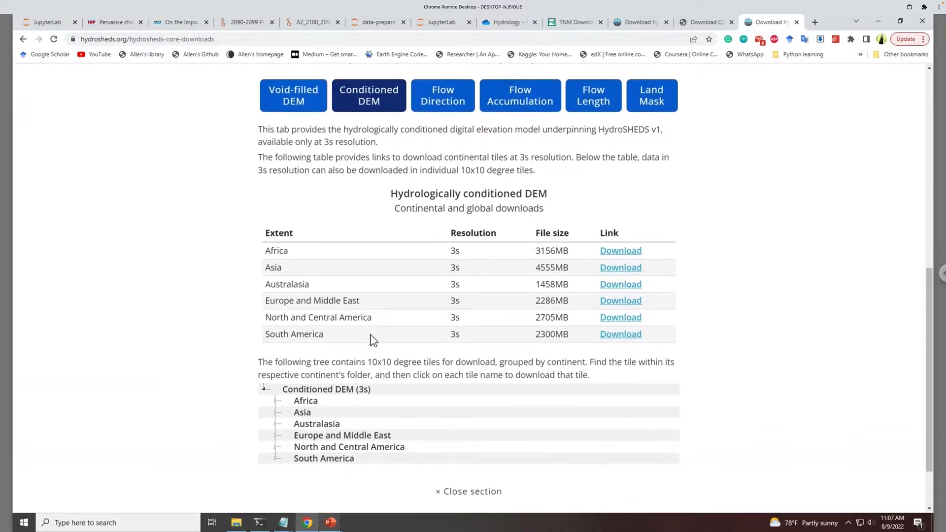
- Expand the North and Central America folder of Conditioned DEM (3s) tiles and look through the listed ZIP files
left_click(344, 447)
scroll(460, 411, "down", 3)
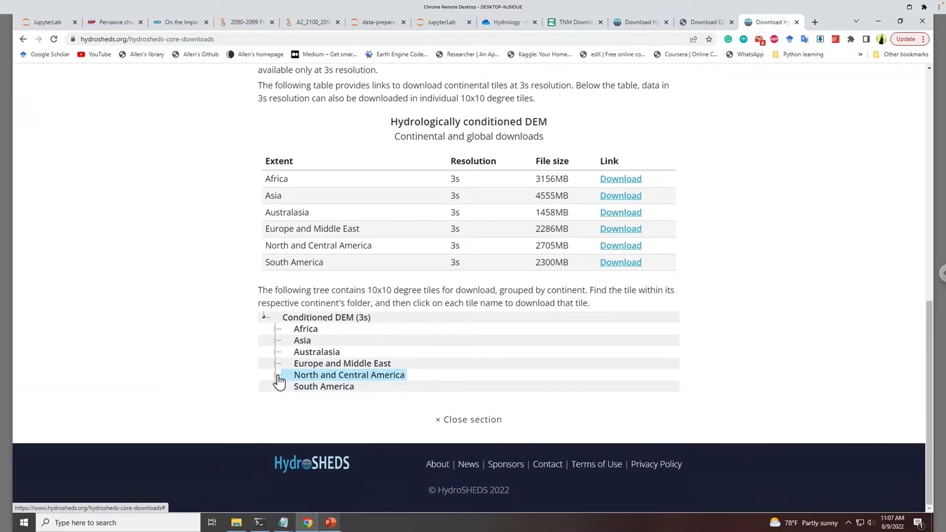
left_click(277, 378)
scroll(349, 372, "down", 1)
scroll(350, 375, "down", 3)
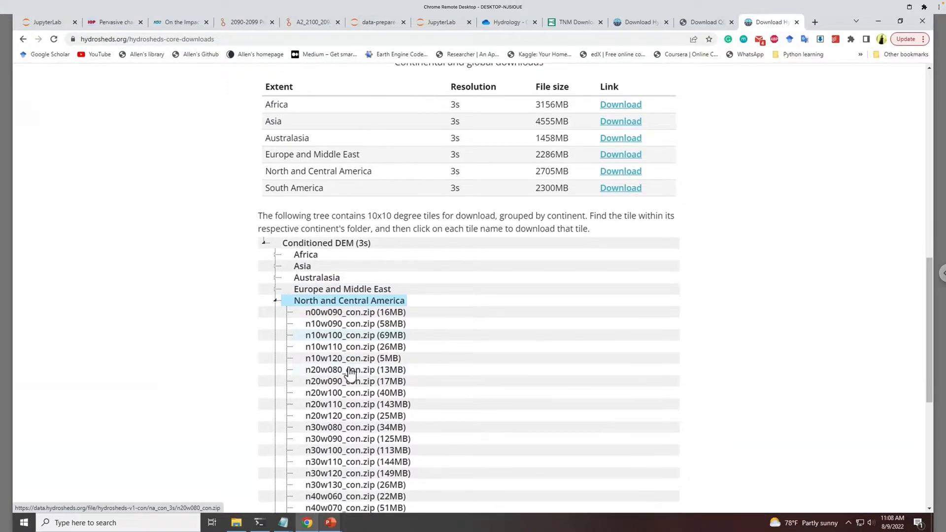
scroll(339, 392, "down", 1)
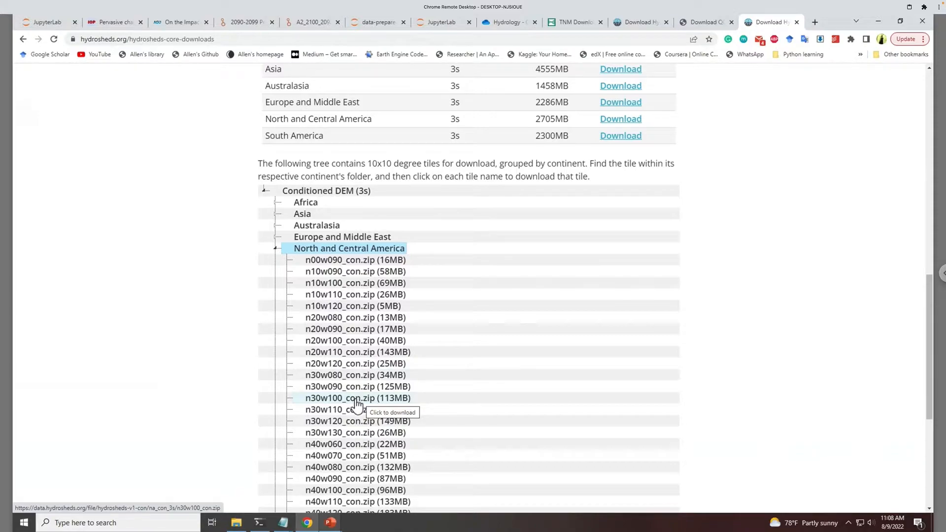
scroll(466, 380, "down", 1)
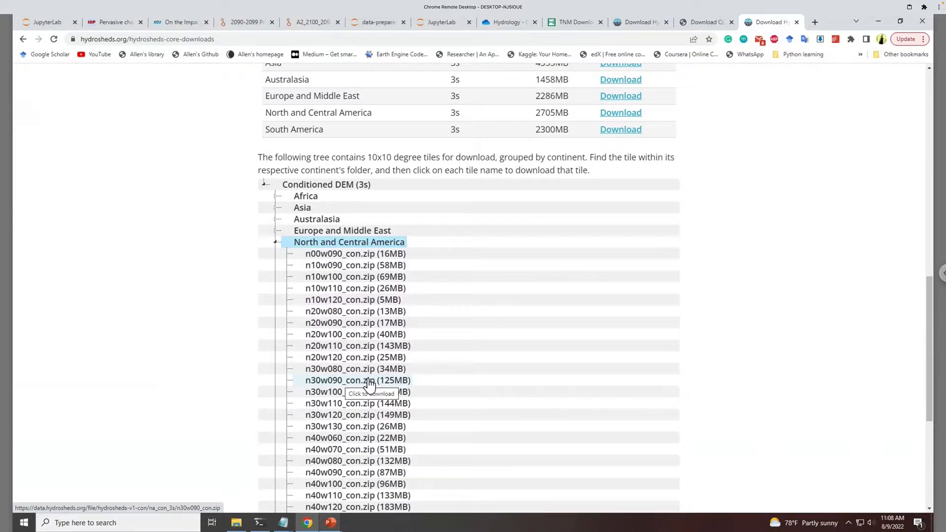
- Try to download the n30w100_con.zip conditioned DEM tile into the Projects folder FlashFloods073022 on the Data (S:) drive
left_click(338, 393)
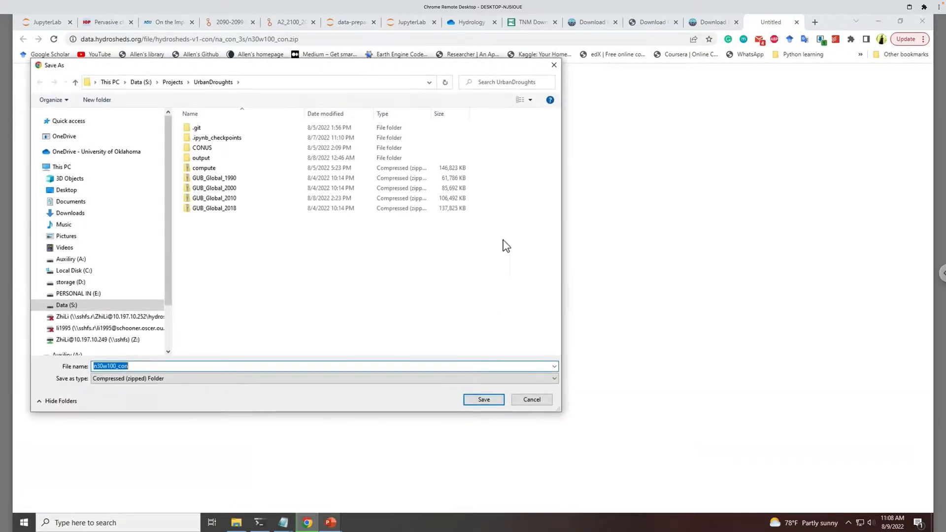
left_click(172, 83)
double_click(240, 184)
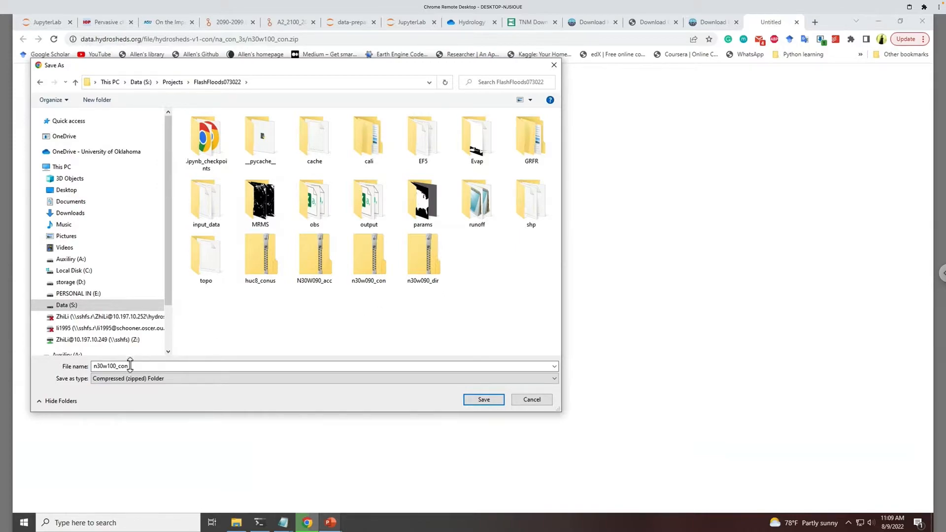
left_click(553, 65)
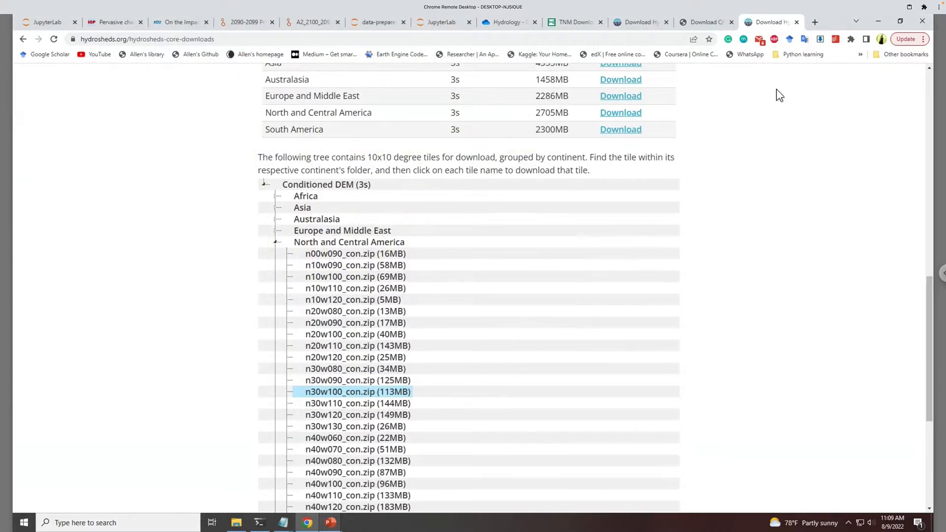
- Switch to the PowerPoint slide show, advance to the QGIS download slide and follow its qgis.org link
left_click(330, 522)
left_click(389, 499)
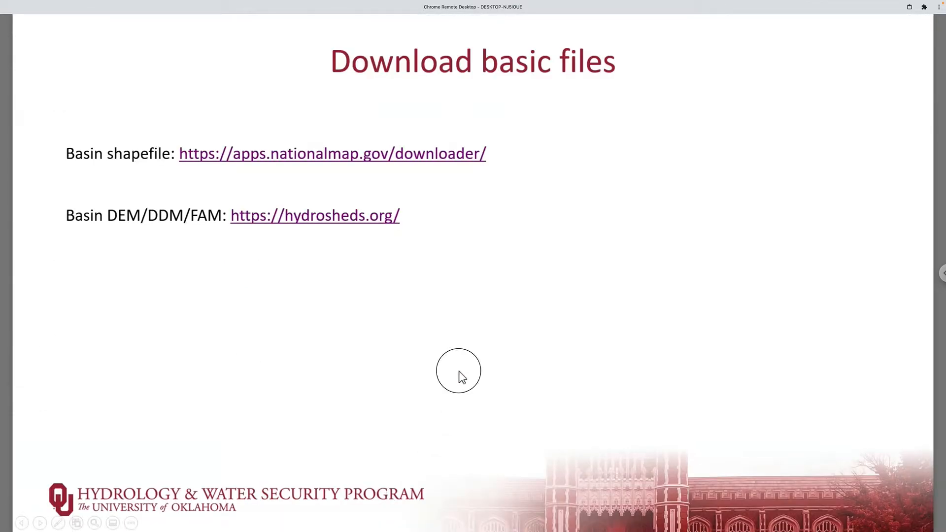
left_click(459, 374)
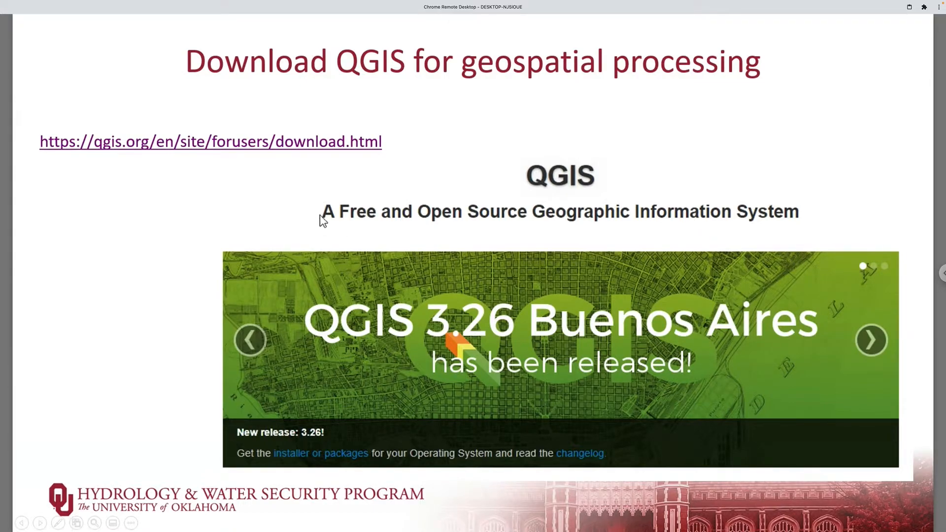
left_click(283, 145)
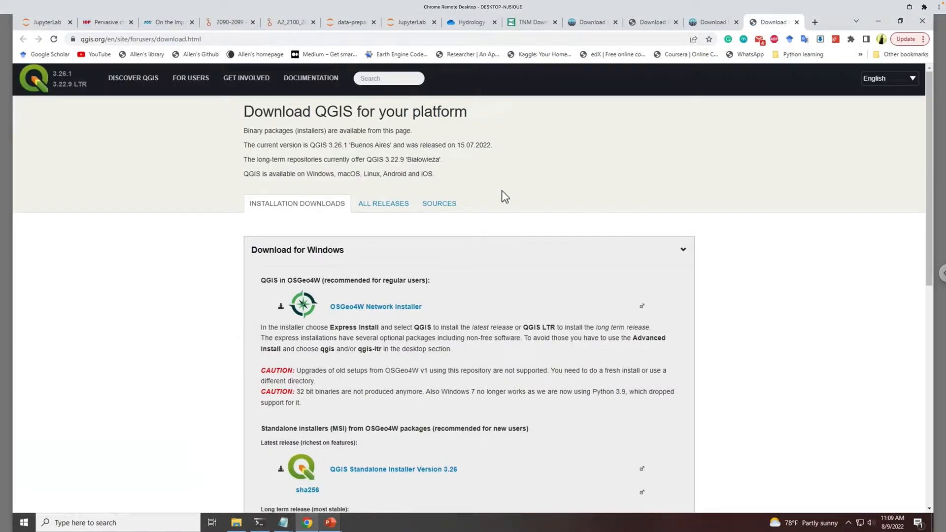
- Examine the Windows installer options and the other platform sections on the QGIS download page
scroll(714, 256, "down", 1)
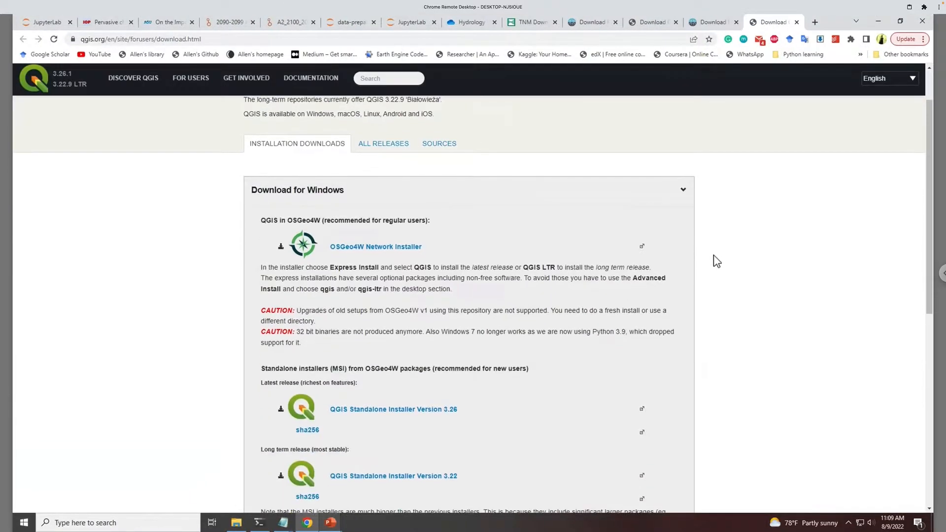
scroll(713, 256, "down", 1)
scroll(714, 255, "down", 1)
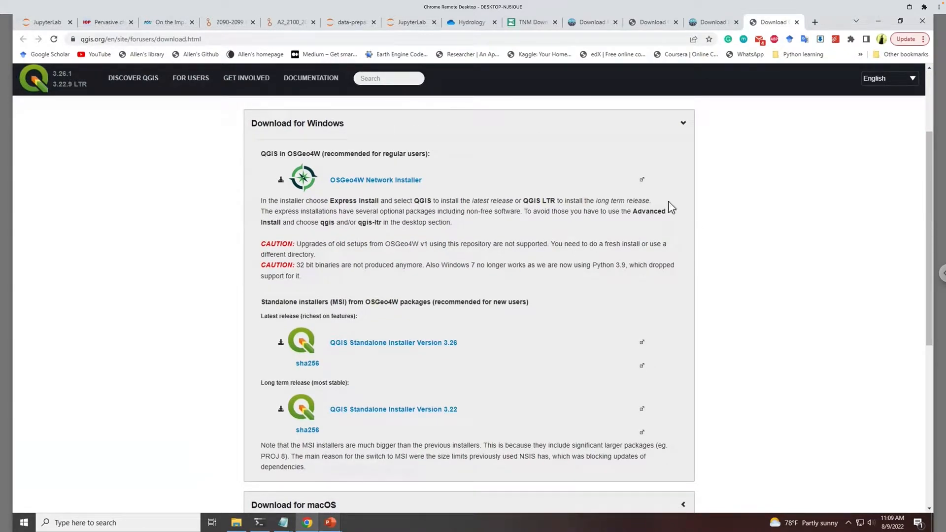
scroll(746, 204, "down", 2)
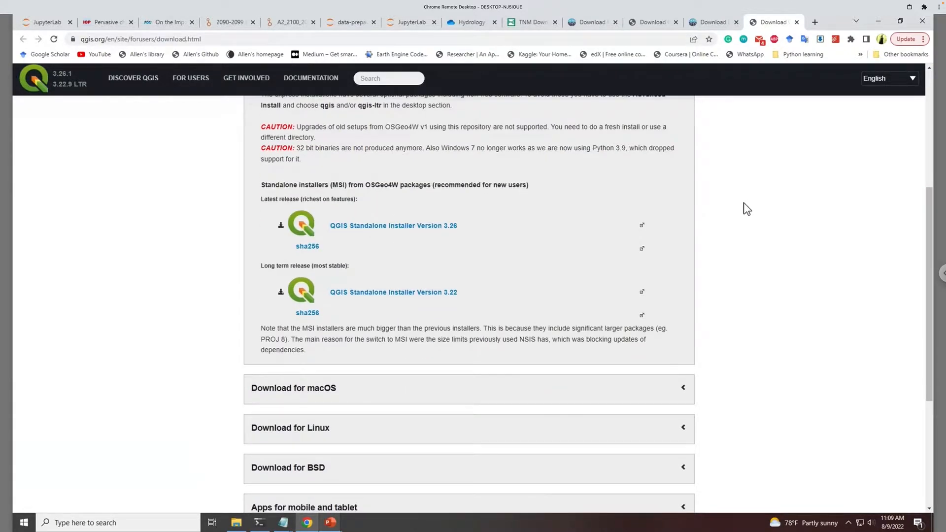
scroll(744, 202, "up", 1)
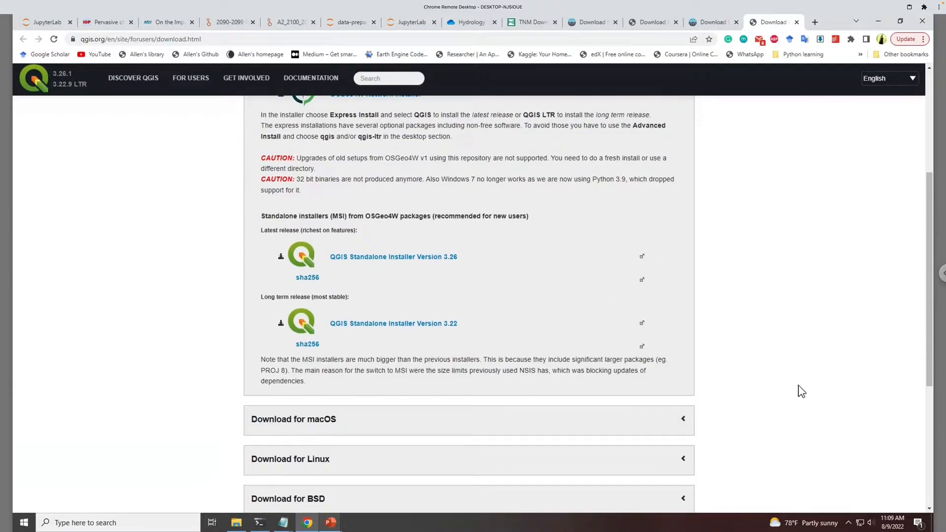
scroll(669, 305, "up", 4)
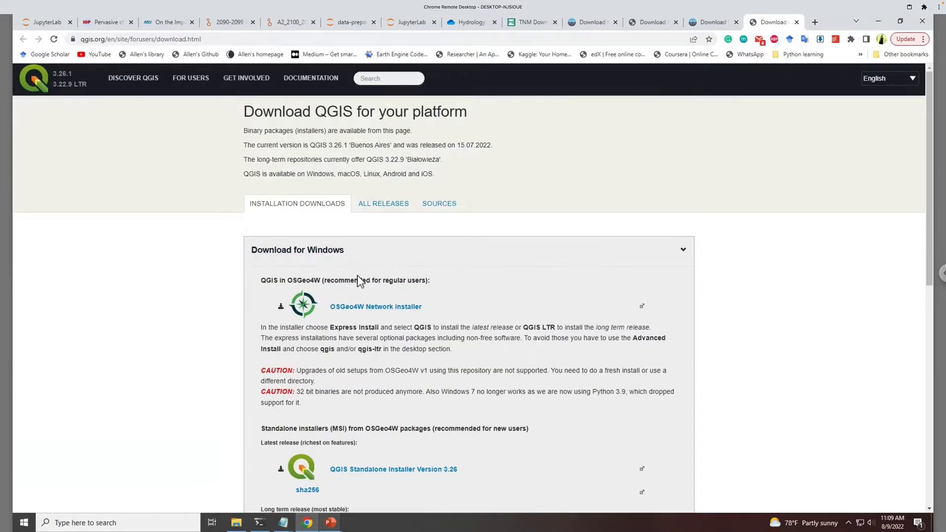
scroll(734, 321, "down", 2)
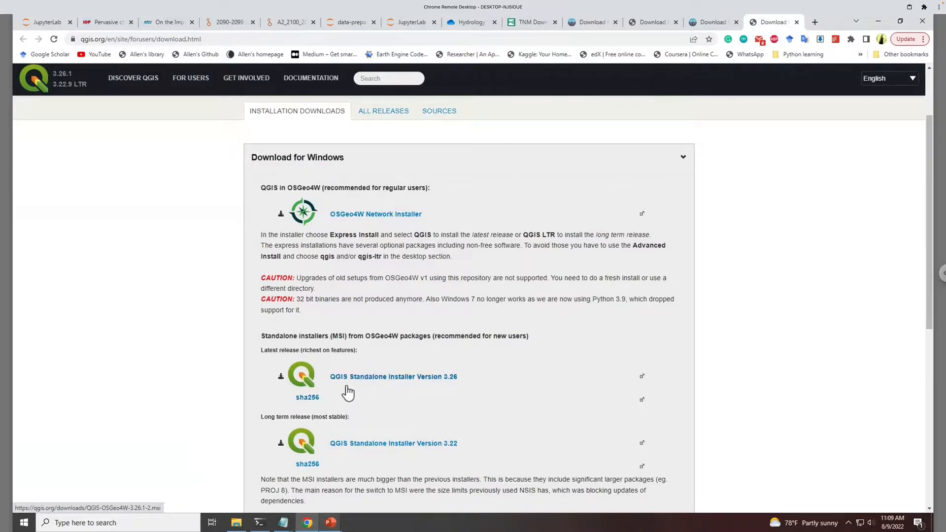
- Launch the installed QGIS3 app, dismiss the BankFullDetection plugin error and switch to the QGIS window
left_click(134, 524)
type("qgi")
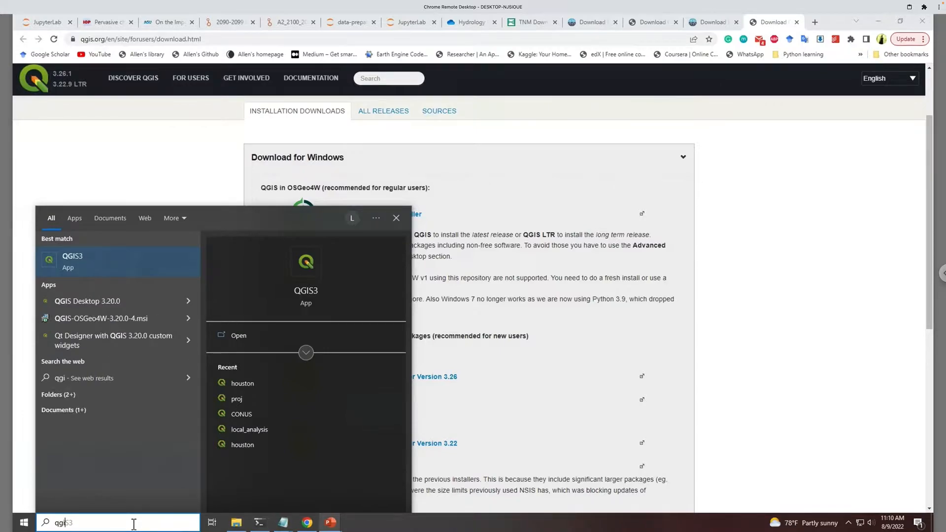
key("Return")
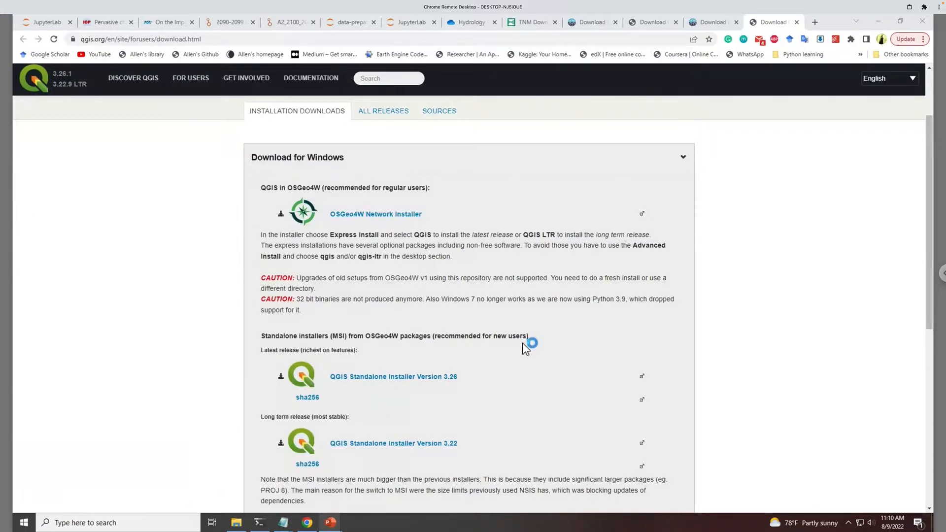
mouse_move(330, 522)
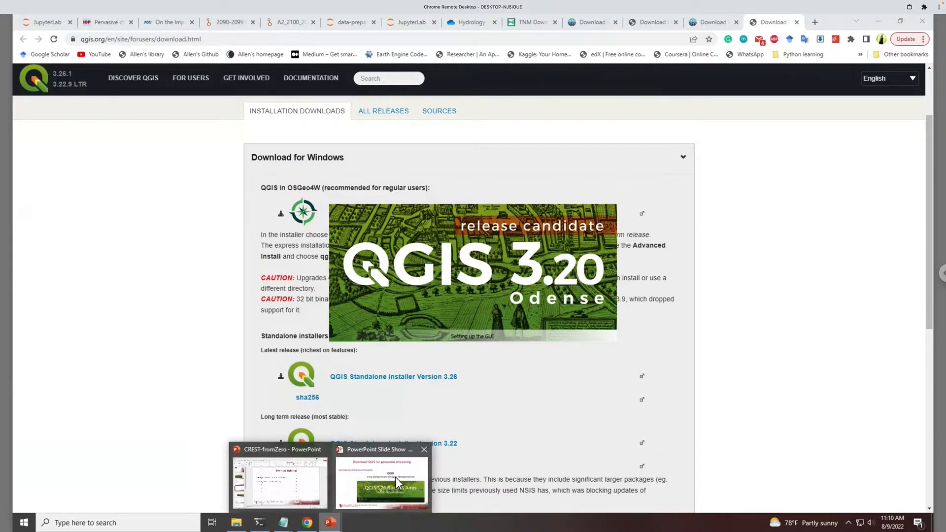
left_click(395, 477)
left_click(485, 479)
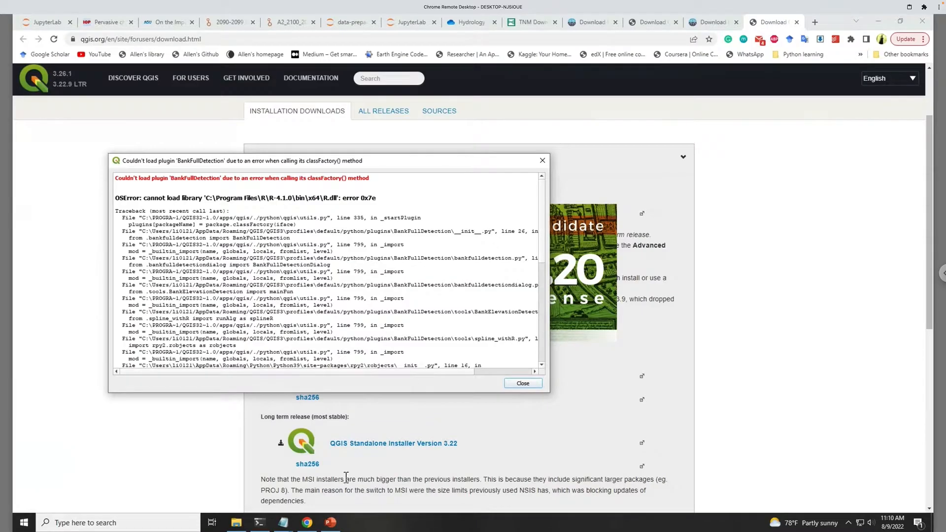
left_click(522, 384)
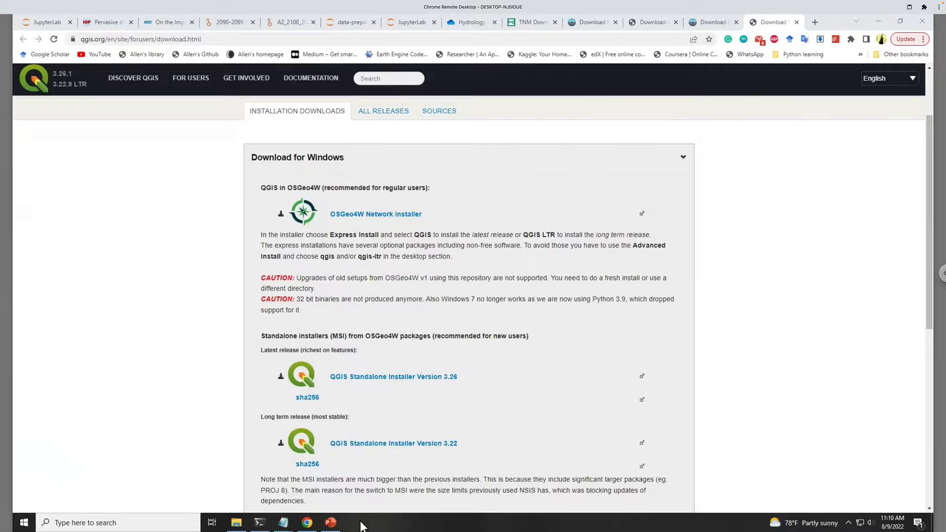
left_click(354, 521)
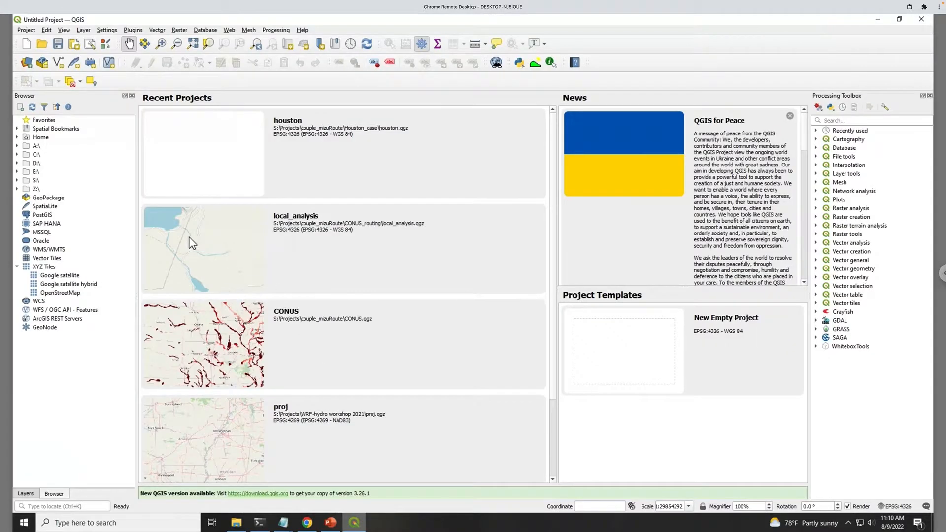
- Add the basin shapefile 05100201.shp from the shp folder of S:\Projects\FlashFloods073022 to the map and view its whole outline
left_click(17, 180)
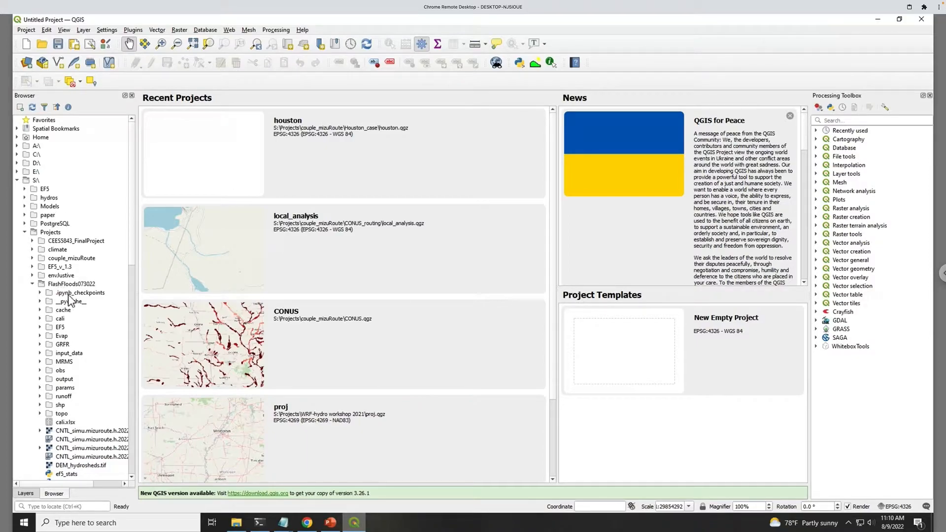
scroll(67, 302, "down", 3)
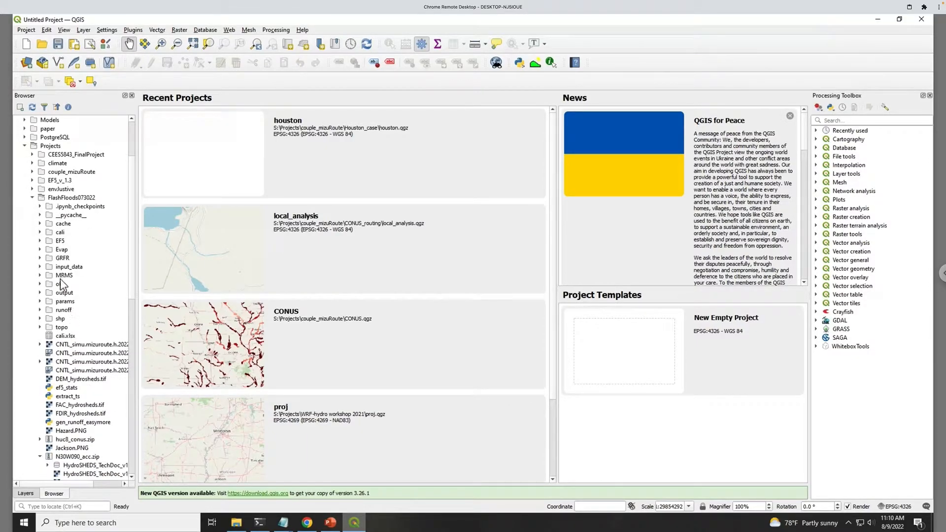
left_click(62, 199)
scroll(110, 270, "down", 1)
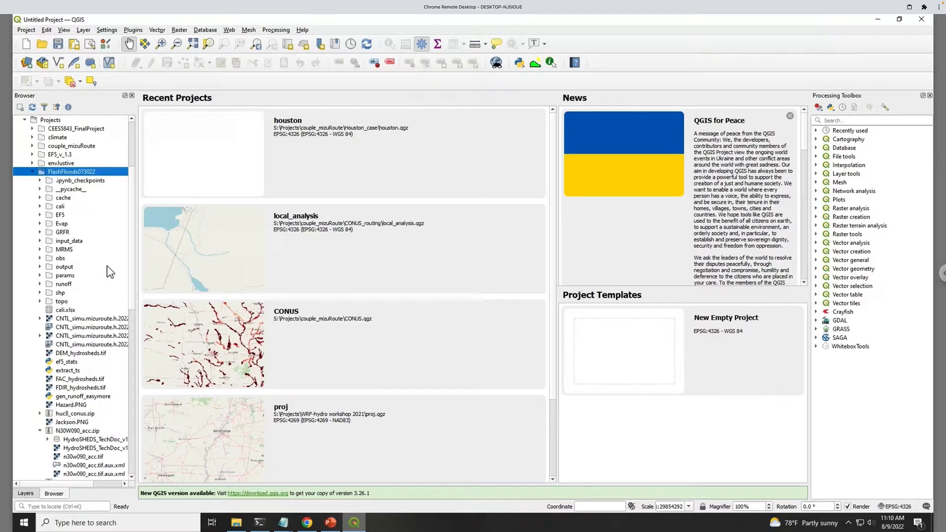
left_click(48, 293, "shift")
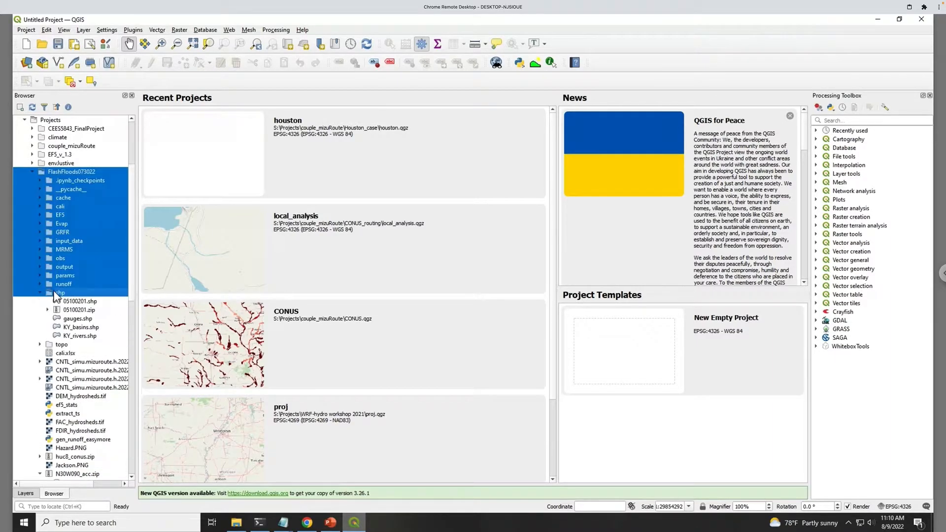
left_click_drag(91, 301, 416, 281)
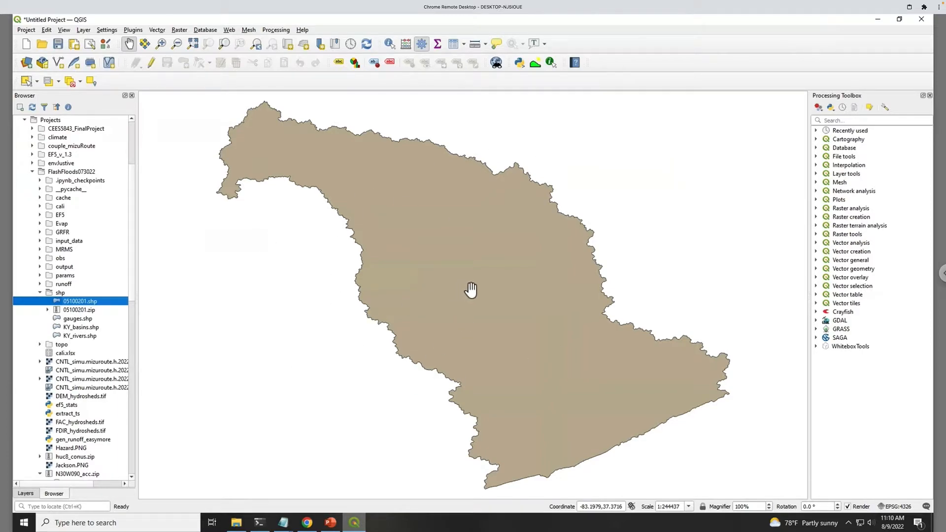
scroll(468, 289, "down", 1)
left_click_drag(487, 317, 473, 296)
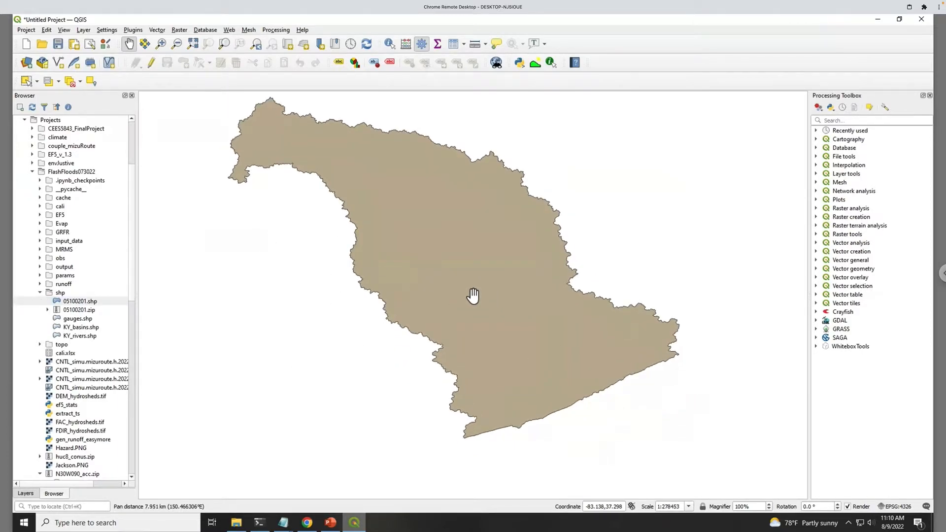
scroll(470, 288, "down", 1)
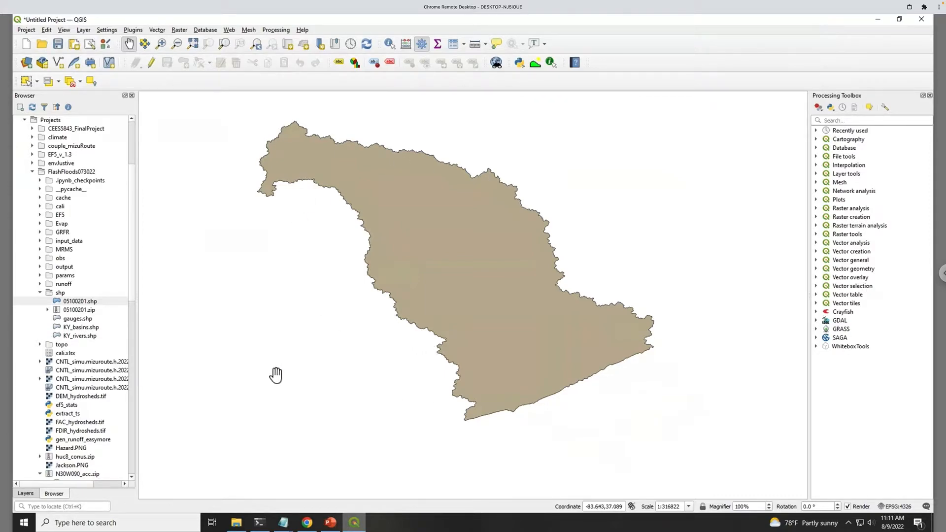
- Add the HydroSHEDS rasters n30w090_acc.tif, n30w090_con.tif and n30w090_dir.tif from their zip archives in the FlashFloods073022 folder to the map
left_click_drag(144, 345, 166, 345)
scroll(126, 339, "down", 3)
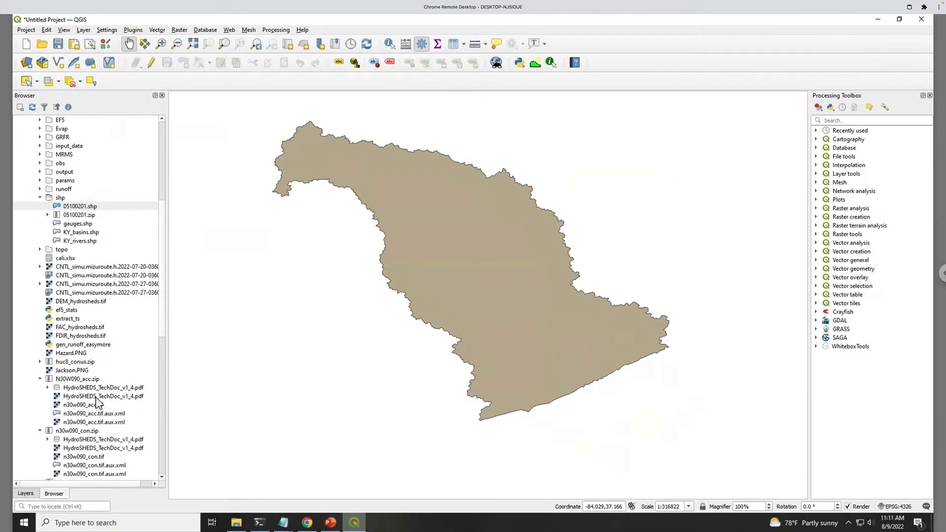
left_click(101, 405)
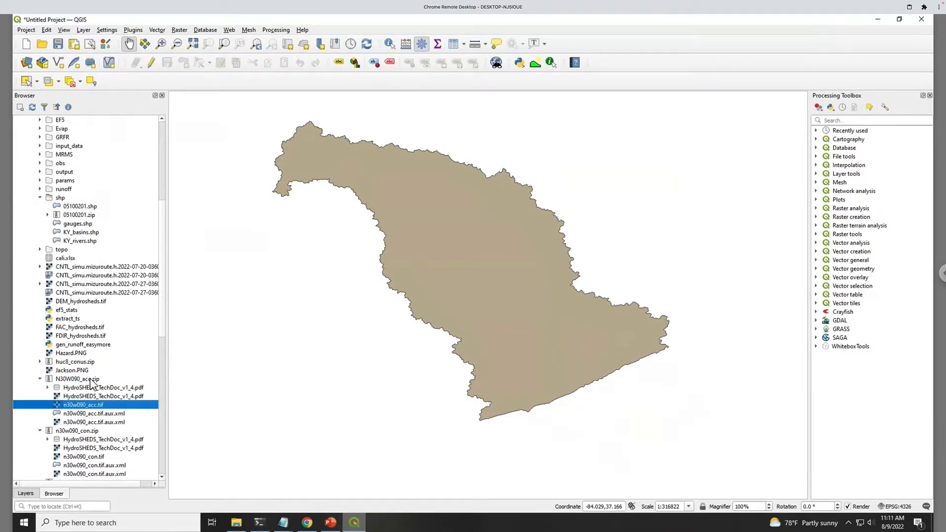
left_click(40, 379)
left_click(40, 379)
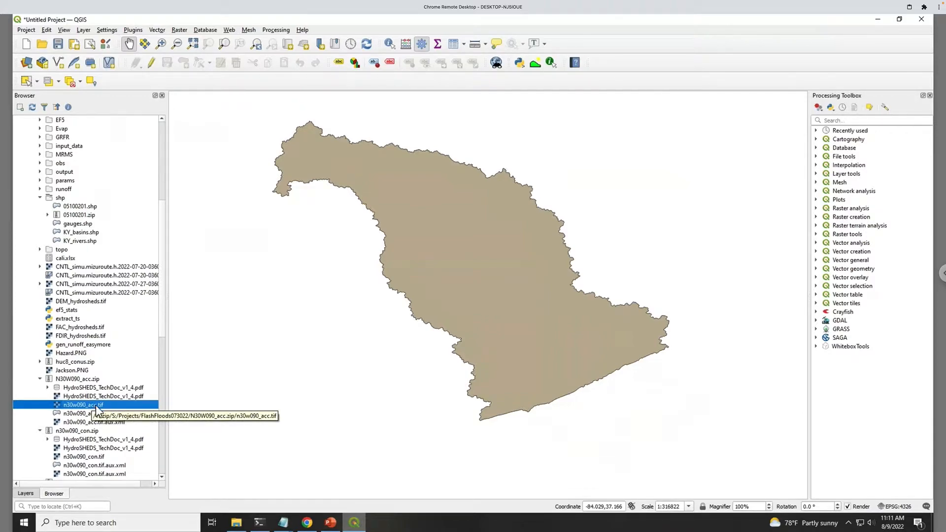
left_click_drag(96, 409, 480, 320)
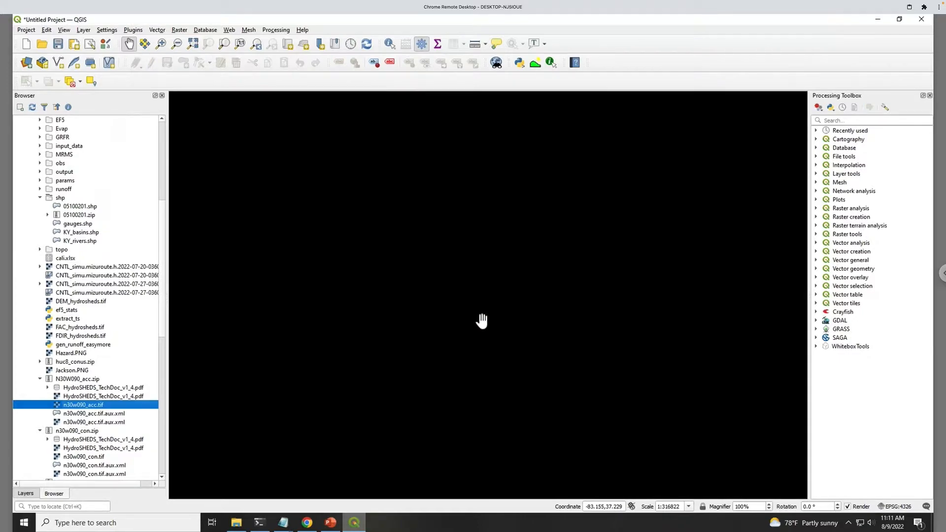
scroll(116, 417, "down", 1)
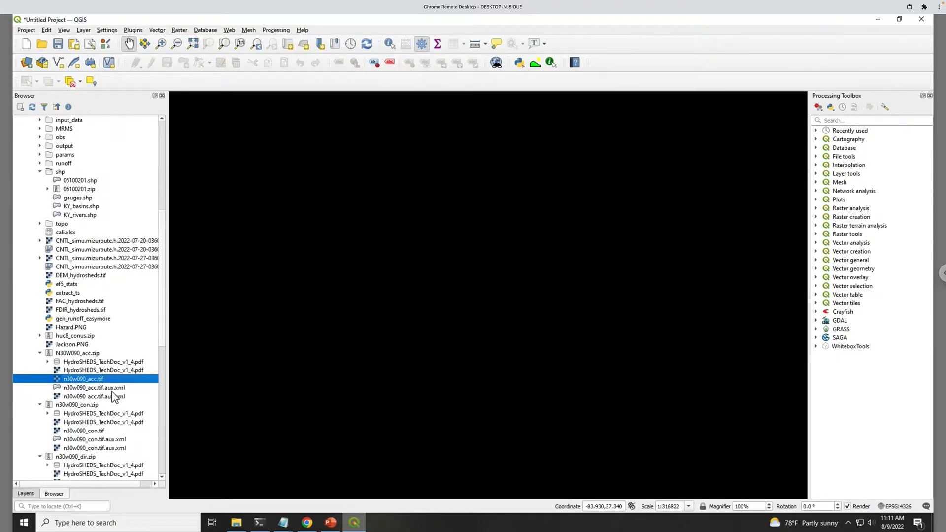
left_click_drag(85, 431, 411, 352)
scroll(69, 385, "down", 2)
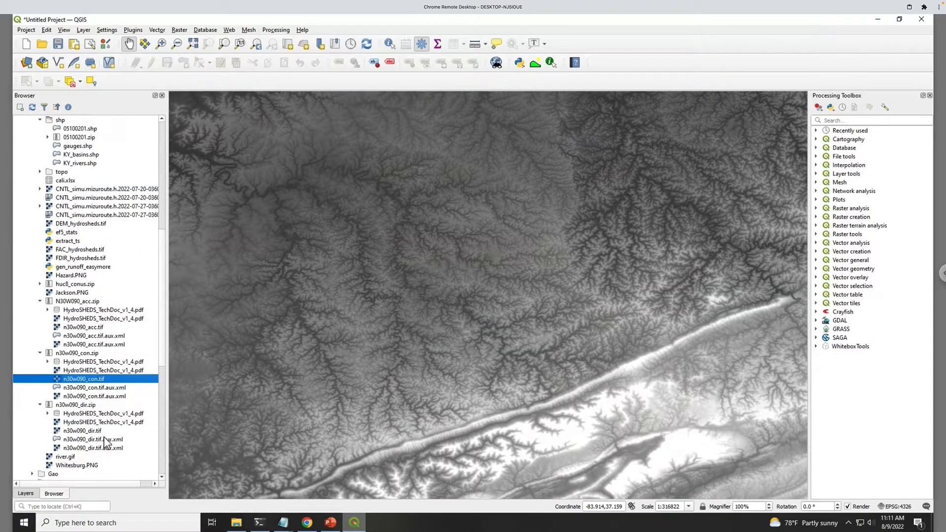
left_click_drag(99, 432, 335, 375)
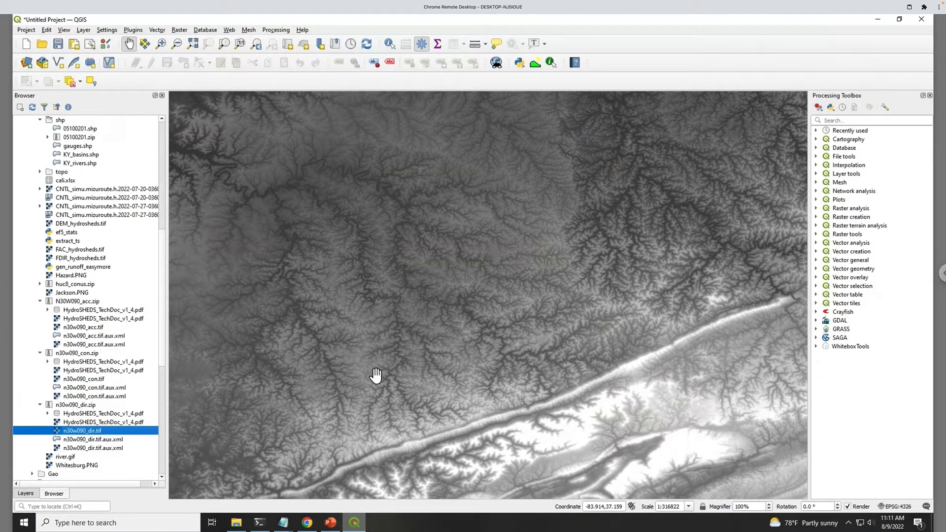
- Move the 05100201 basin layer above all the rasters in the layer order
left_click(22, 493)
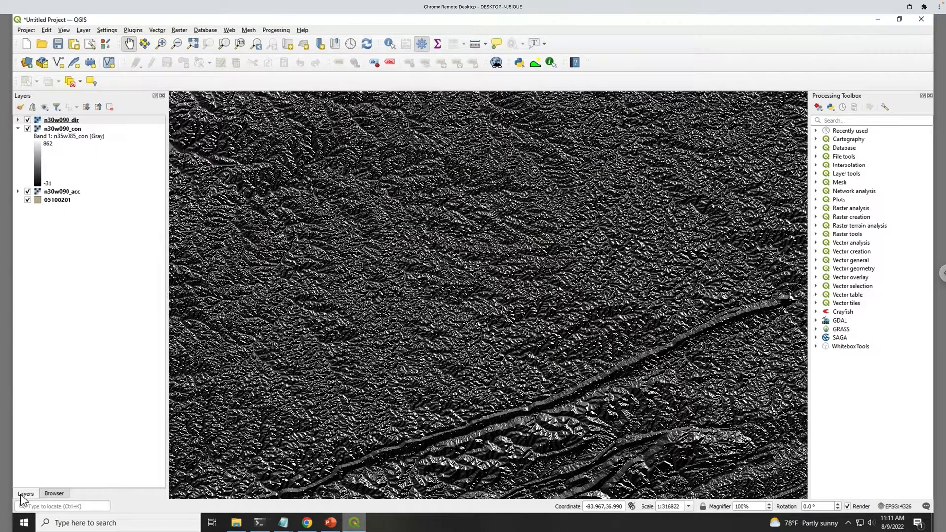
left_click(56, 202)
mouse_move(55, 204)
left_mouse_down()
mouse_move(76, 174)
mouse_move(69, 118)
left_mouse_up()
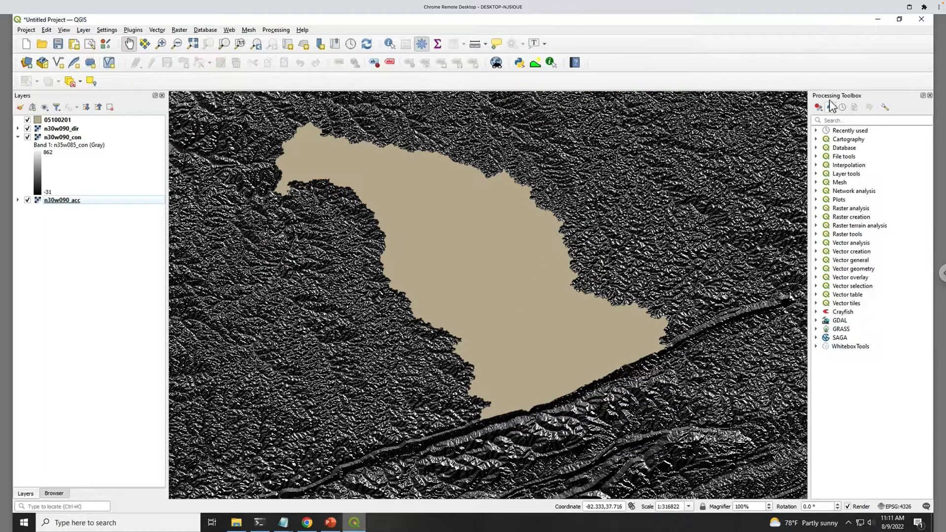
- Search the processing tools for "clip raster" and open GDAL's Clip raster by mask layer
left_click(861, 121)
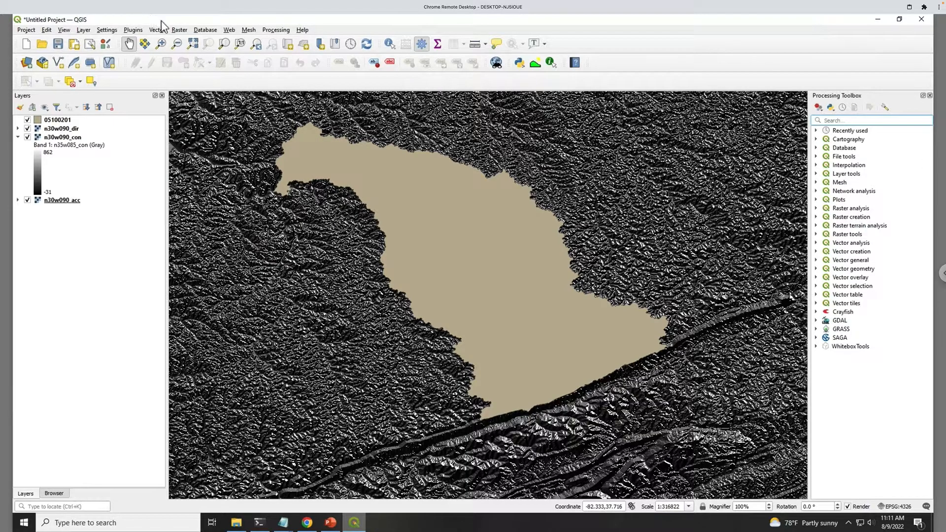
left_click(279, 32)
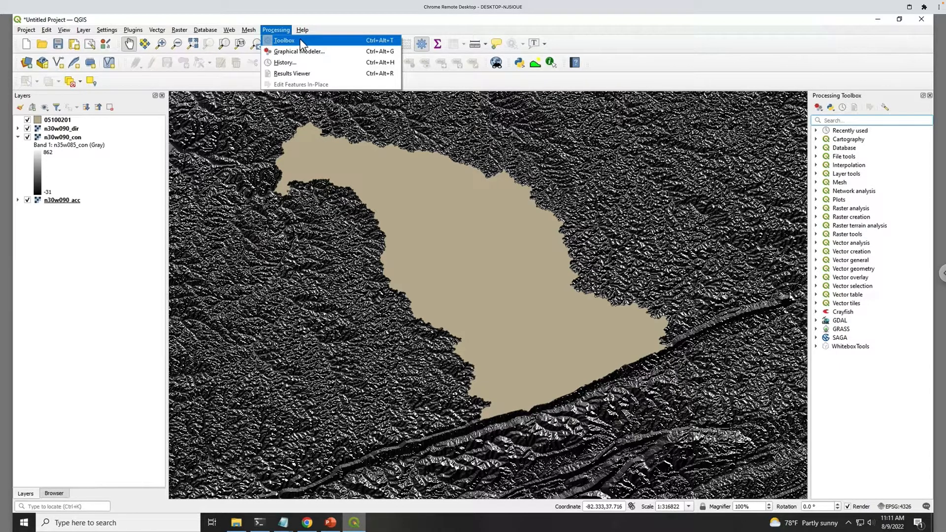
left_click(284, 41)
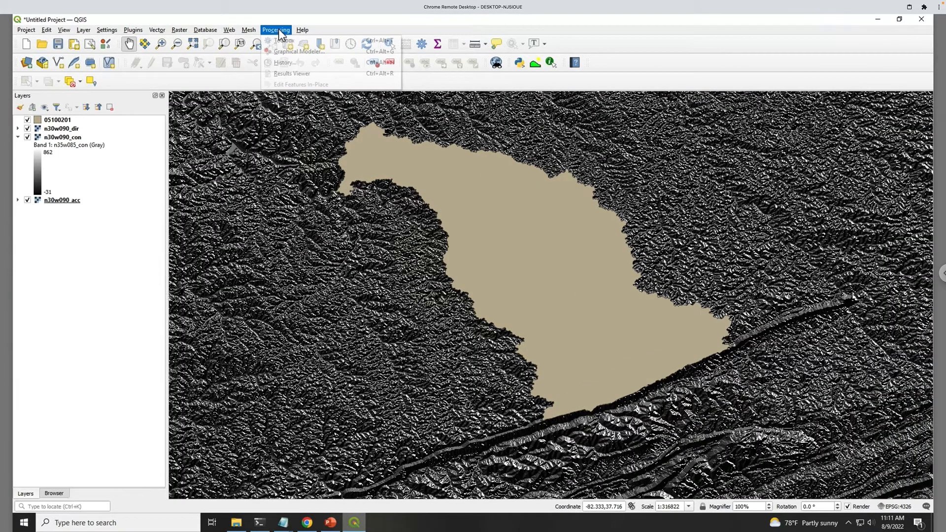
left_click(279, 30)
left_click(283, 40)
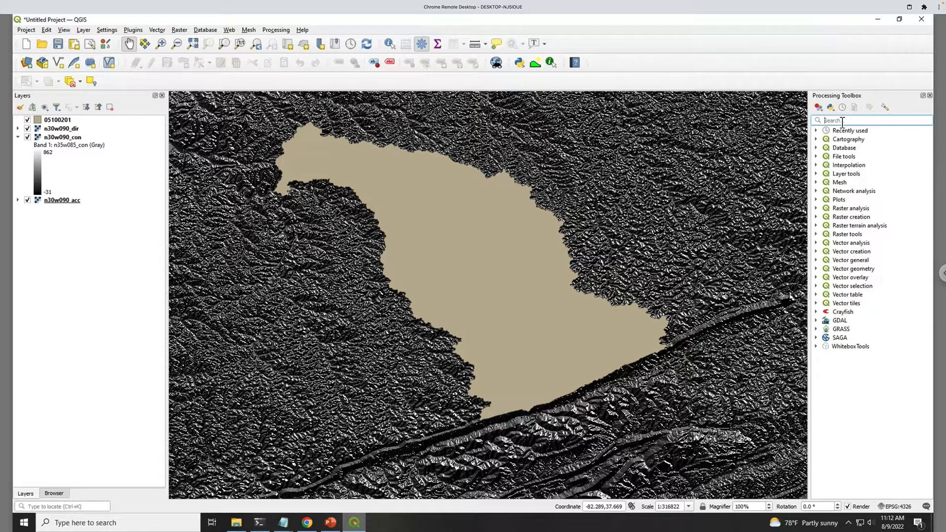
type("clip")
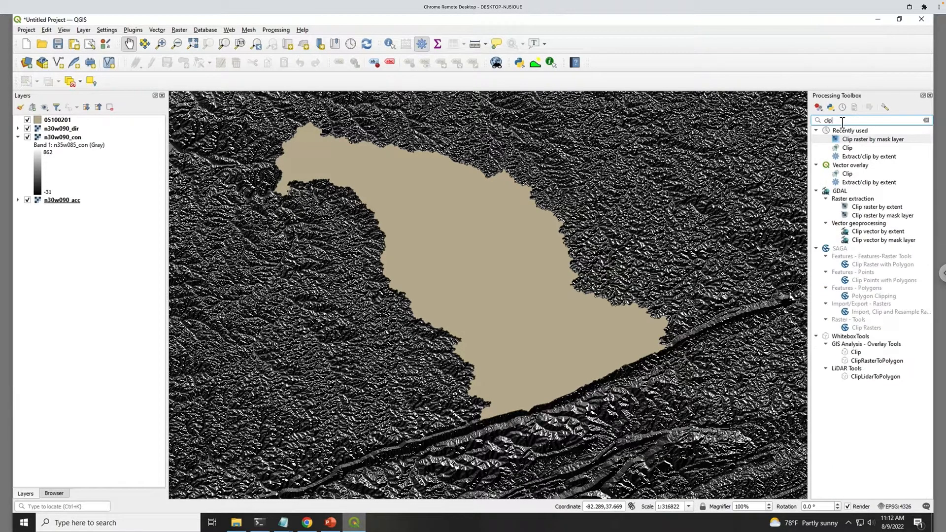
type(" raster")
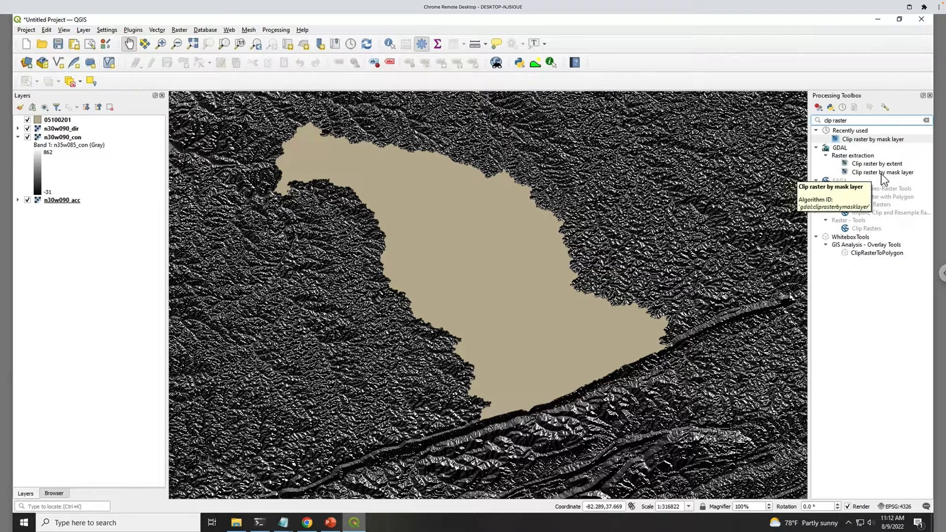
double_click(861, 173)
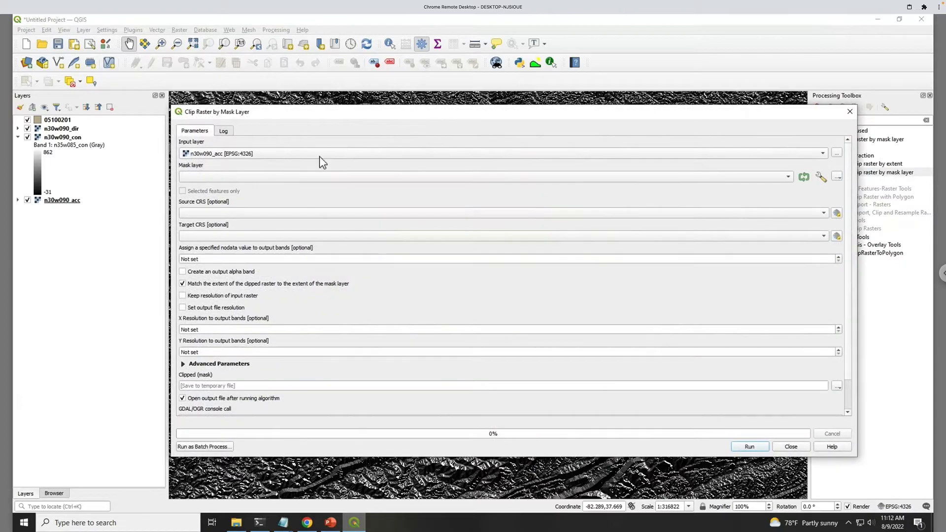
- Choose n30w090_con as the raster to clip and the 05100201 basin as the mask layer
left_click(297, 153)
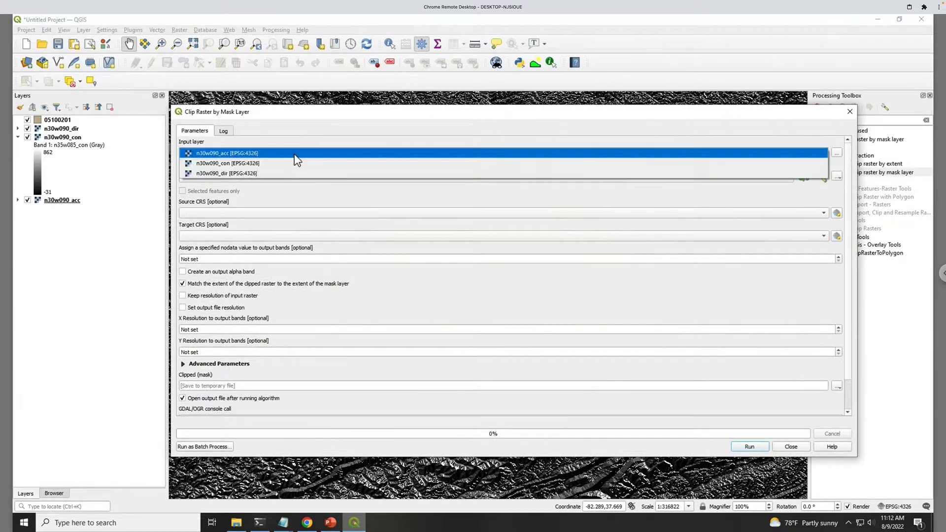
left_click(267, 164)
left_click(213, 175)
left_click(227, 176)
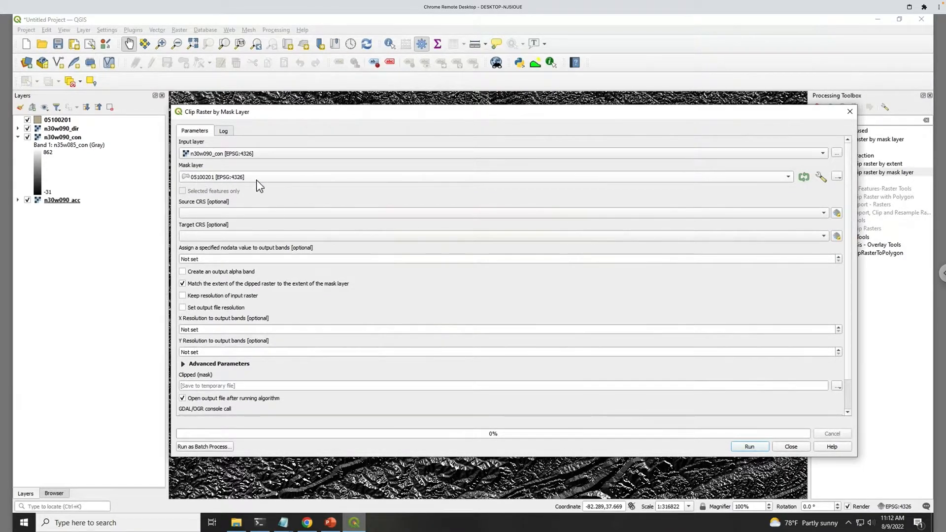
- Set both source and target CRS to the project CRS EPSG:4326 - WGS 84 and assign a nodata value of -9999
left_click(208, 212)
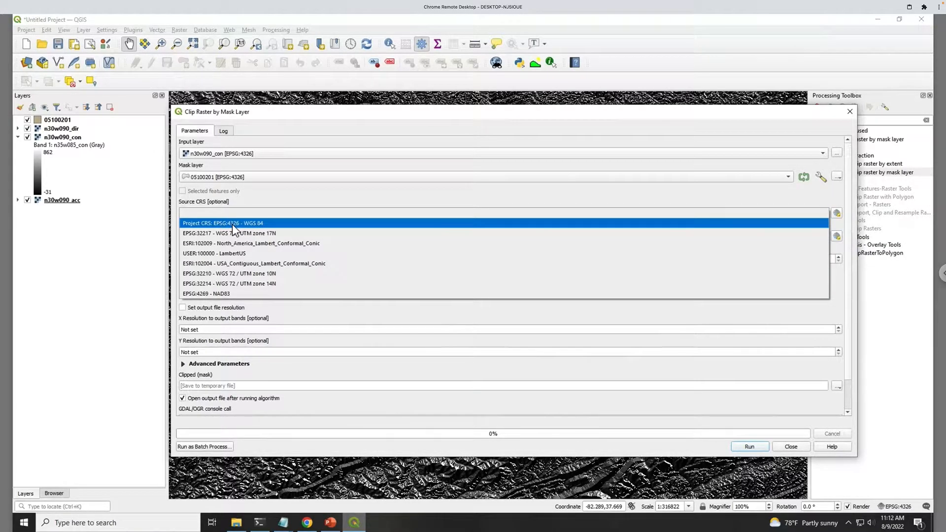
left_click(232, 224)
left_click(248, 235)
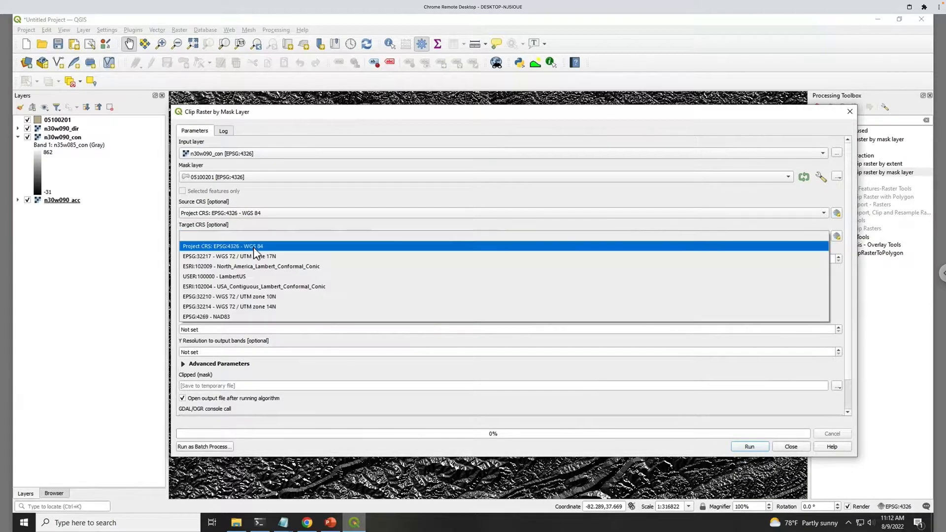
left_click(254, 247)
left_click(222, 260)
type("-9999")
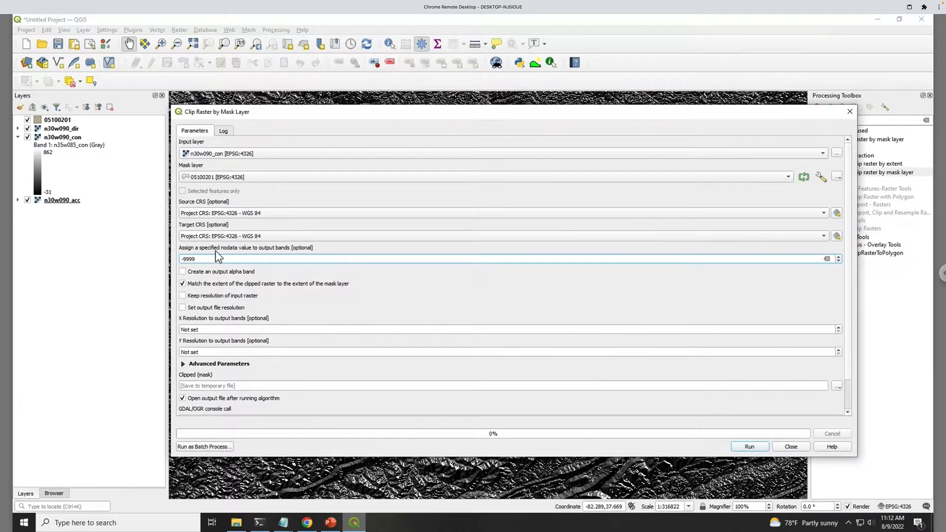
left_click_drag(202, 261, 162, 257)
left_click_drag(296, 114, 294, 108)
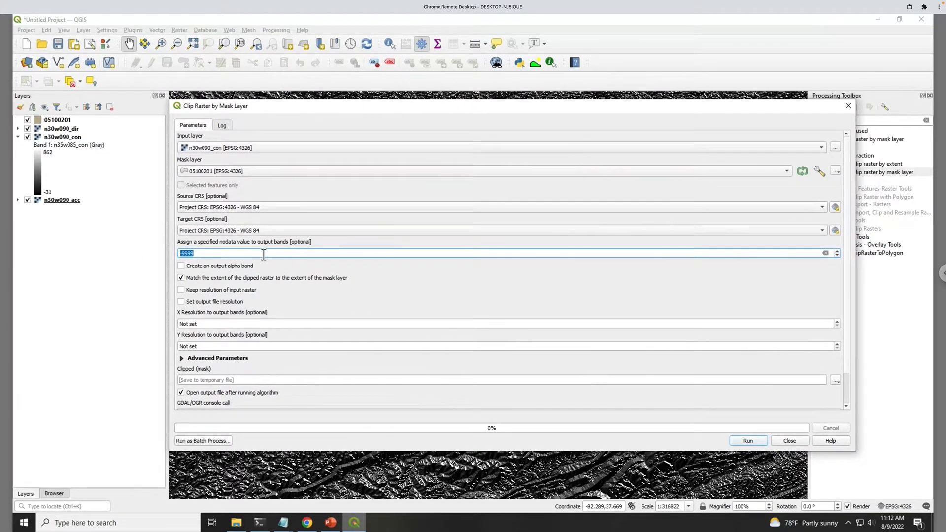
scroll(304, 257, "down", 1)
scroll(515, 274, "down", 1)
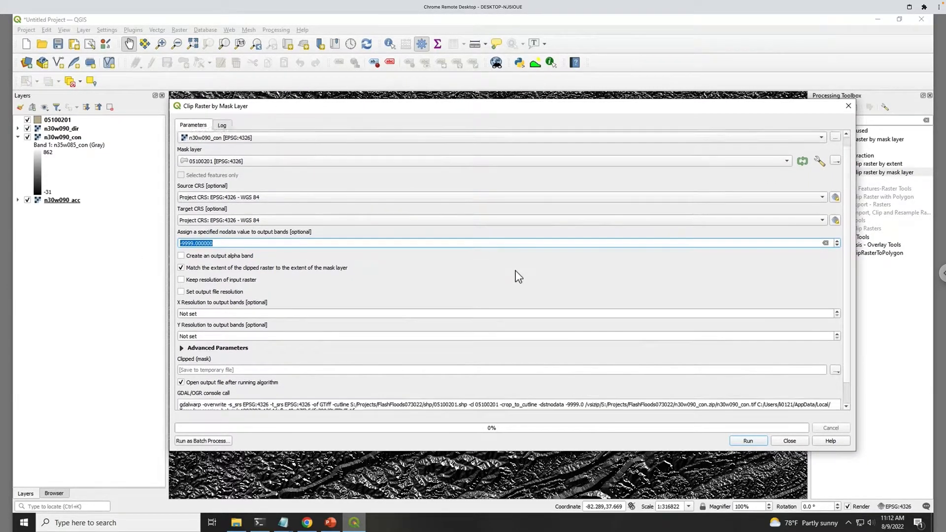
- Expand the clip tool's advanced parameters and set the output data type to Float32
left_click(181, 324)
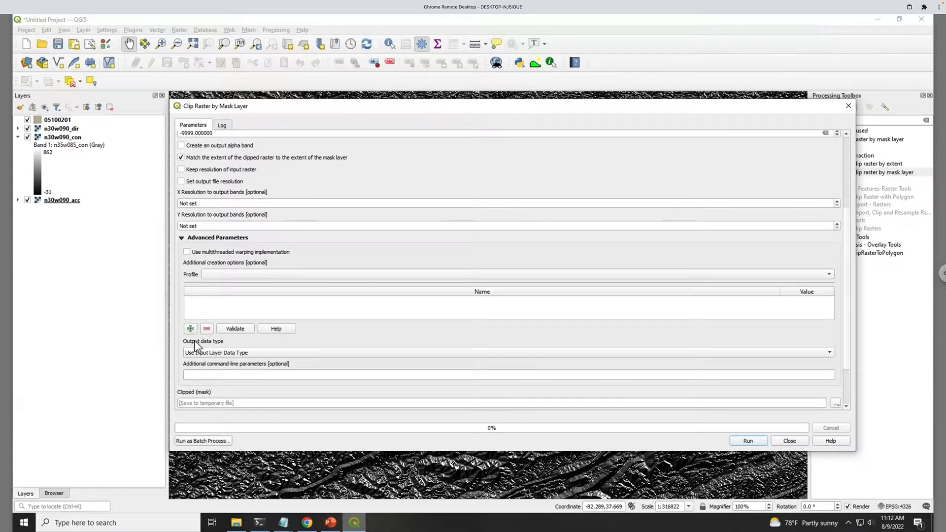
left_click(226, 351)
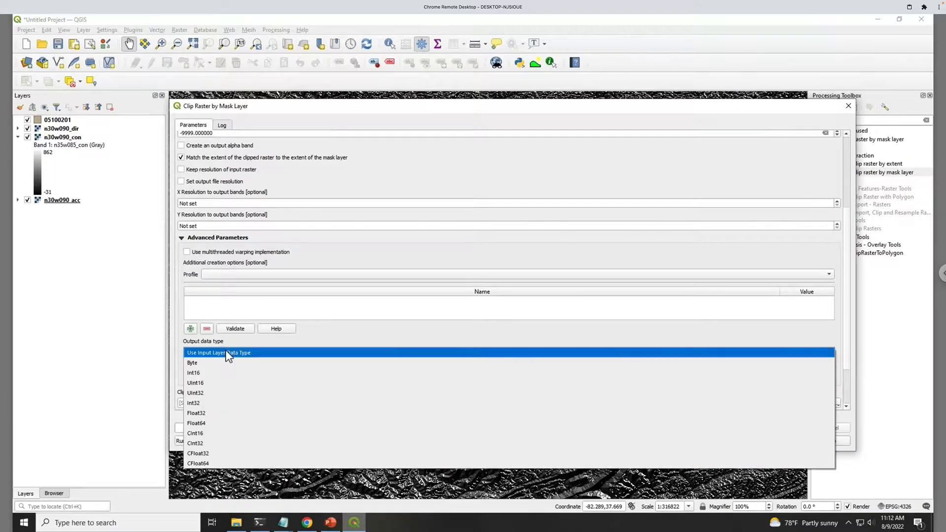
left_click(217, 415)
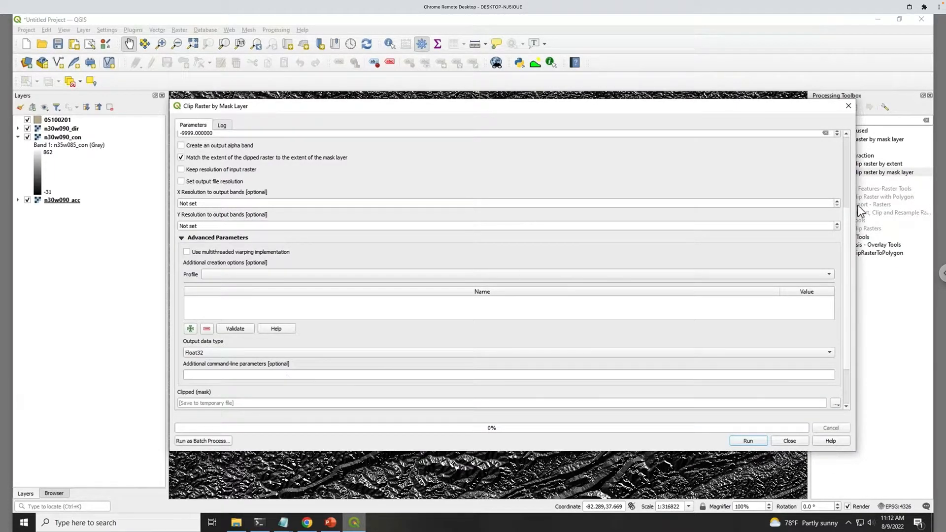
- Set the clipped output to be saved as DEM_hydrosheds.tif in S:\Projects\FlashFloods073022, replacing the existing file
left_click_drag(847, 216, 849, 257)
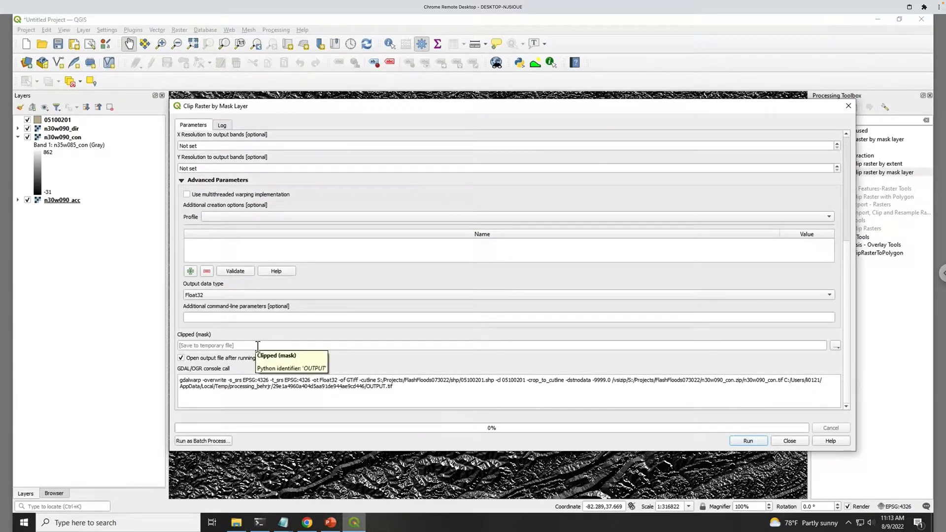
left_click(836, 345)
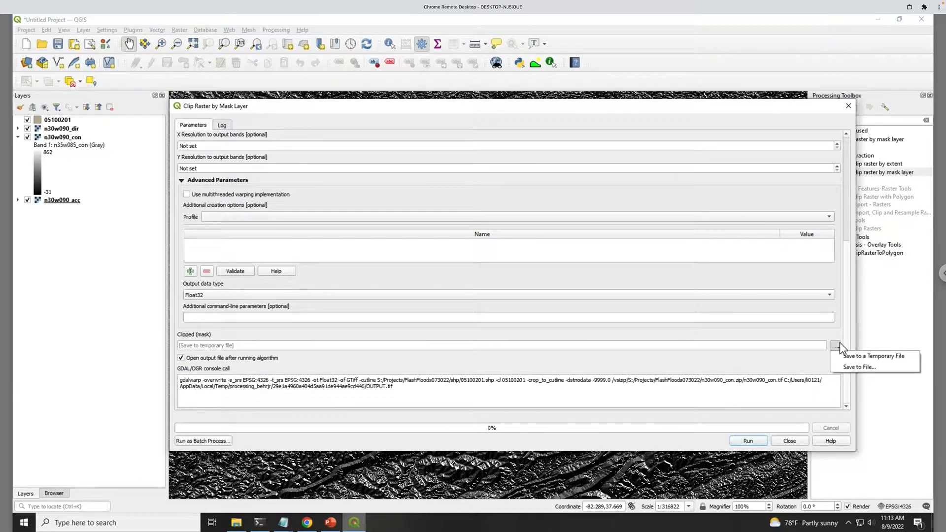
left_click(850, 368)
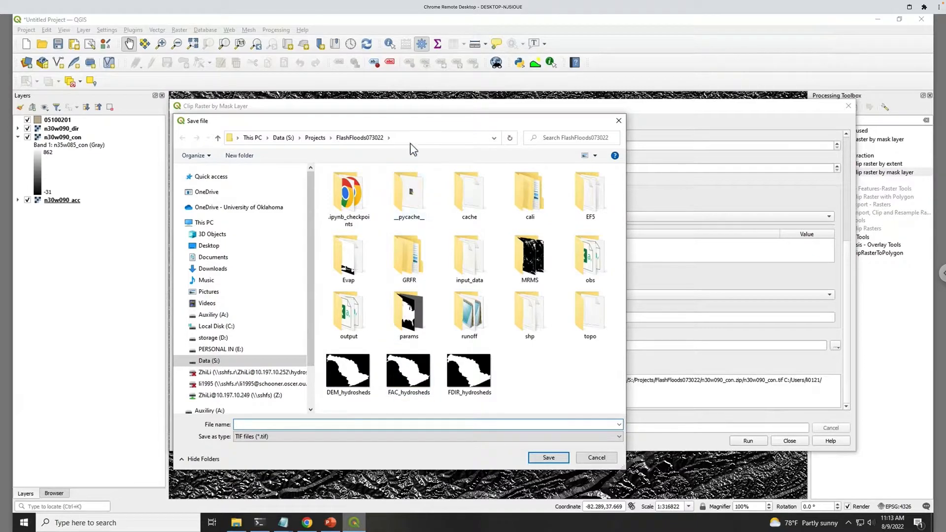
left_click_drag(403, 131, 621, 155)
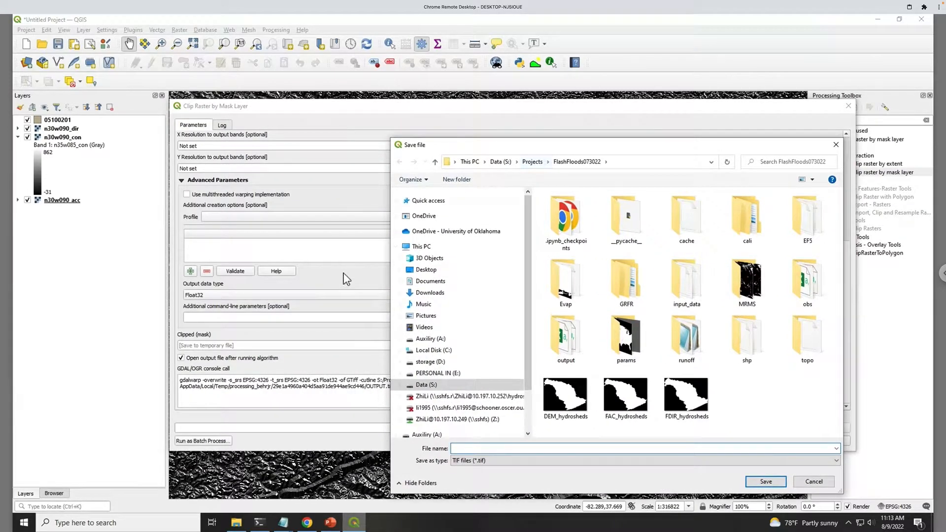
left_click(569, 408)
left_click(497, 450)
double_click(498, 450)
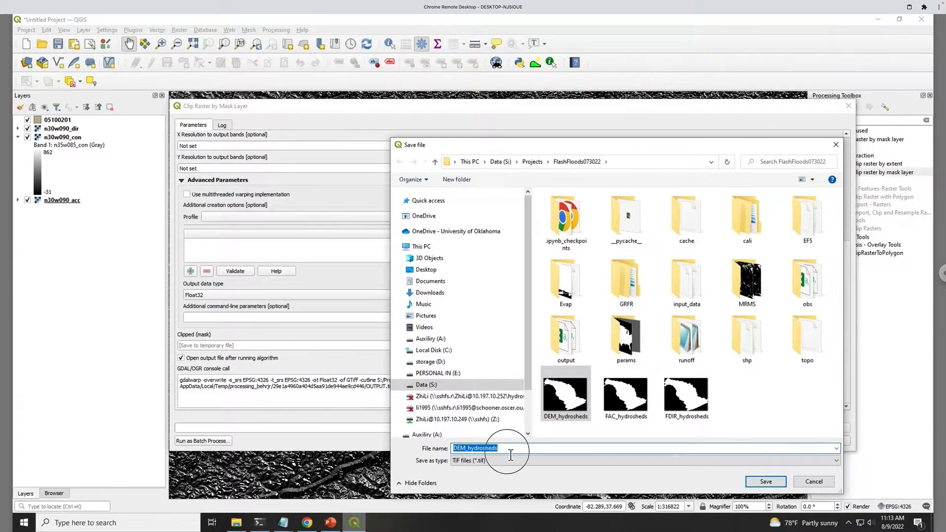
left_click(509, 450)
left_click_drag(502, 449, 424, 449)
left_click(766, 482)
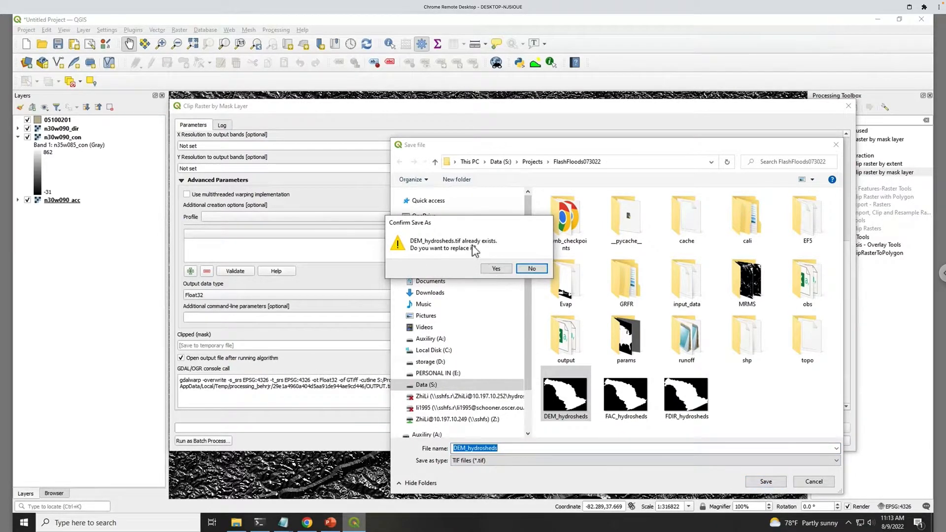
left_click(495, 269)
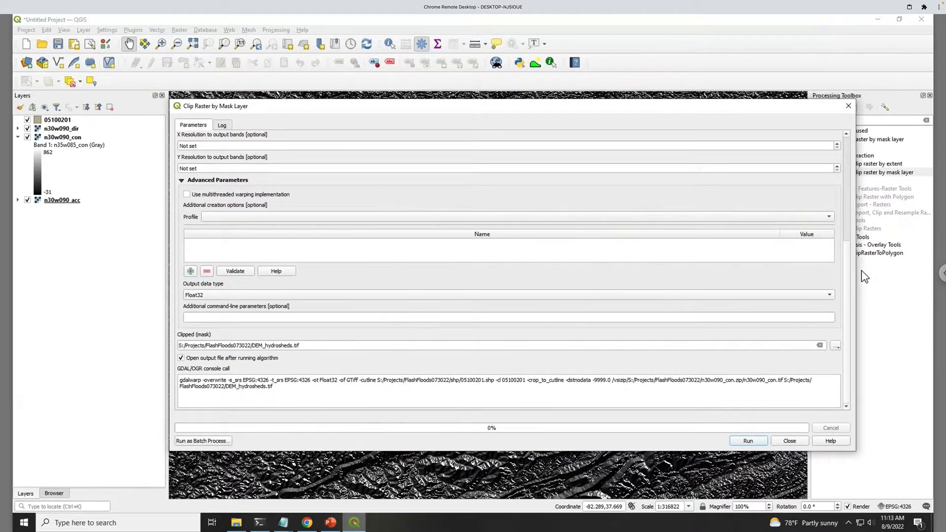
- Run the clip of the DEM to the basin mask and move the tool's dialog clear of the layer list
left_click_drag(847, 279, 843, 347)
left_click(744, 441)
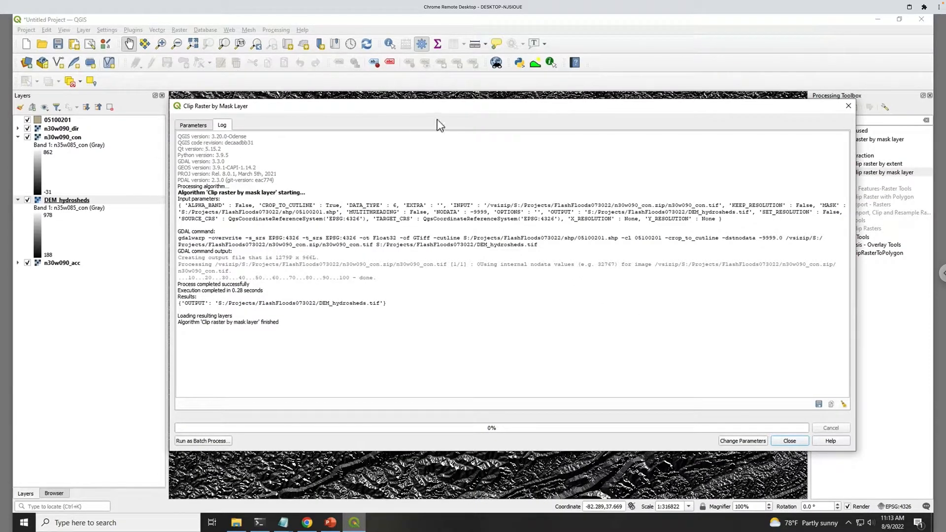
left_click_drag(406, 110, 451, 120)
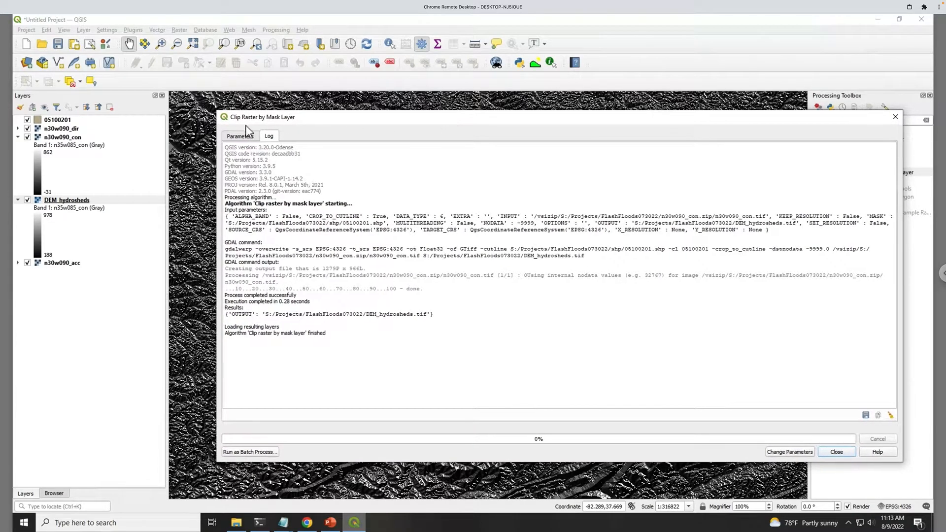
- Return to the clip tool's parameters and choose the flow accumulation raster n30w090_acc as the input layer
left_click(241, 136)
left_click_drag(332, 116, 317, 114)
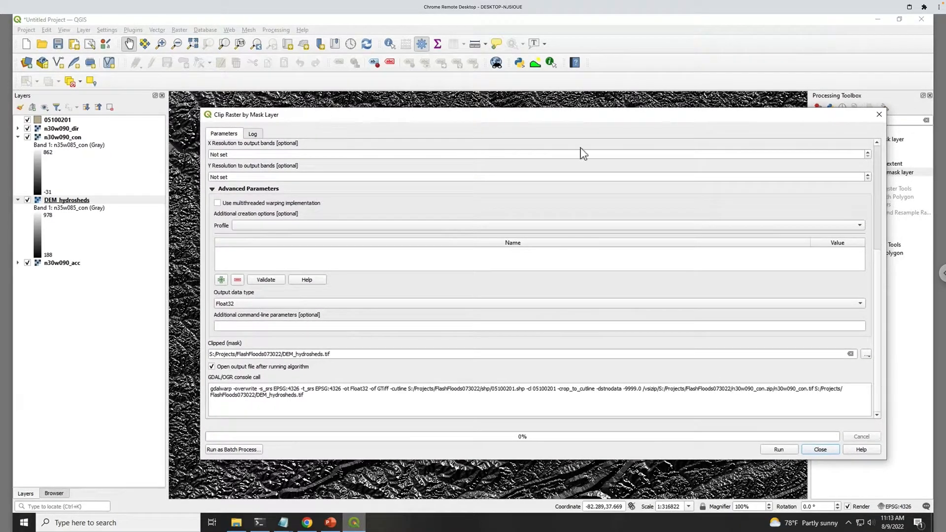
left_click_drag(880, 273, 850, 152)
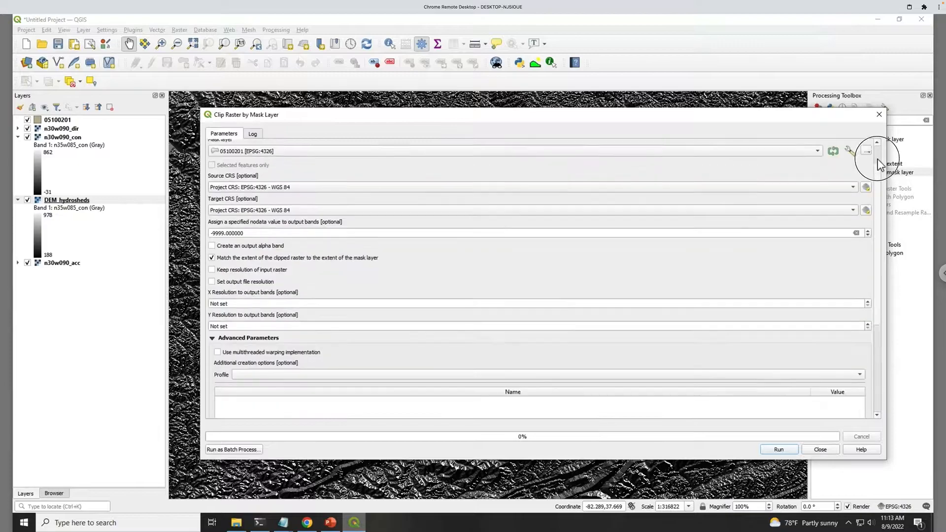
left_click(276, 159)
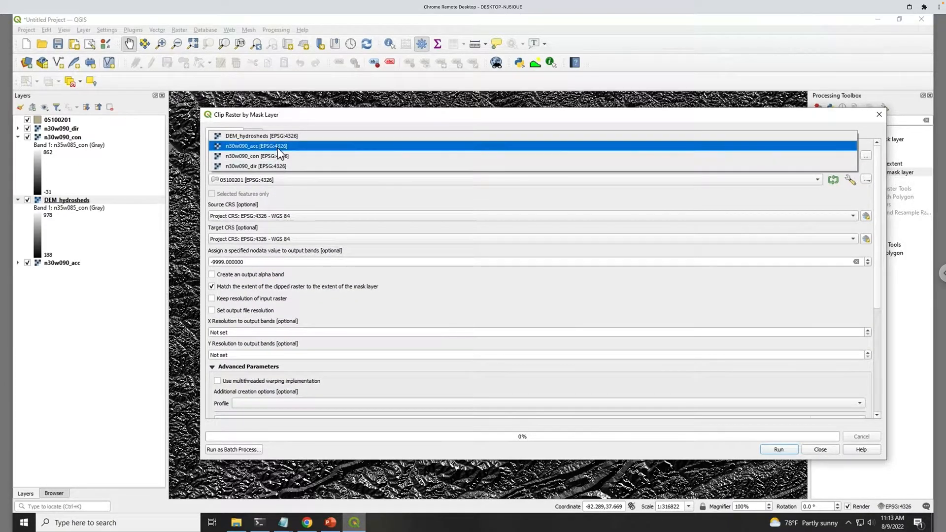
left_click(277, 147)
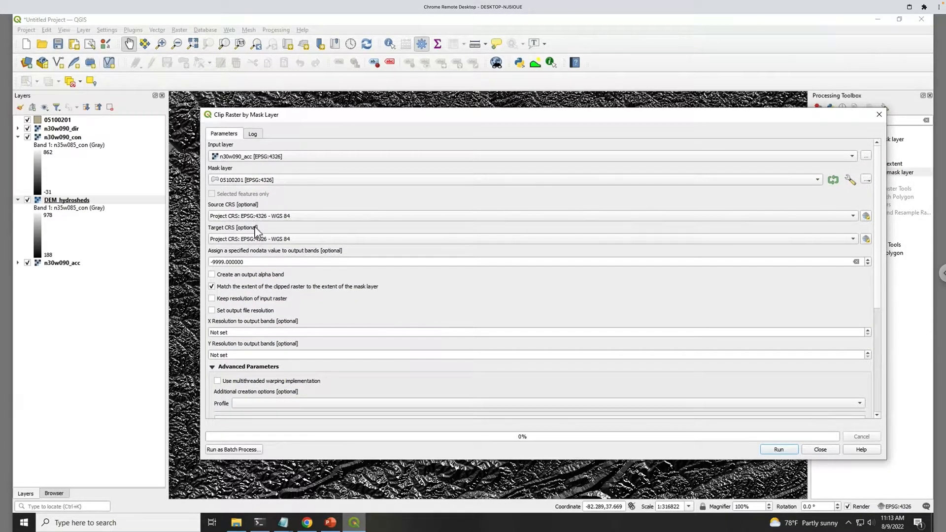
- Rename the clipped output to FAC_hydrosheds.tif in the same project folder and run the clip
left_click_drag(876, 158, 867, 304)
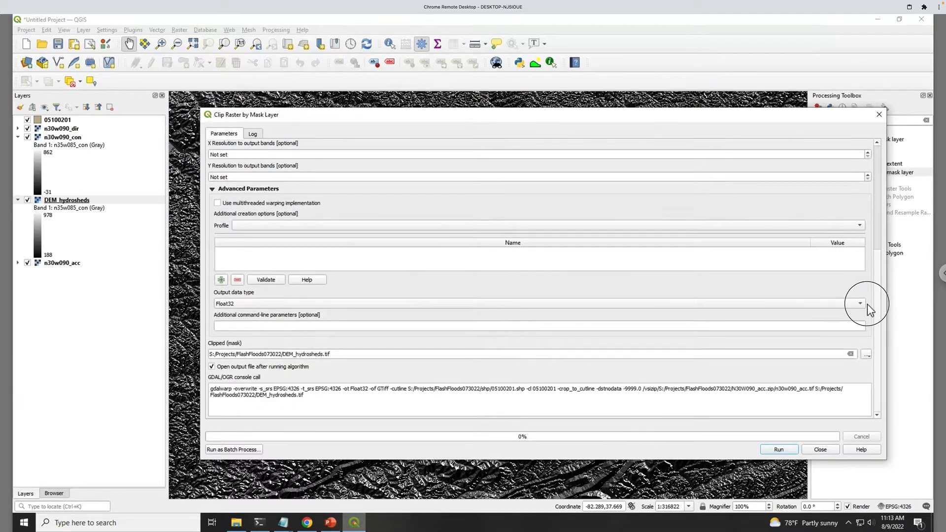
left_click(867, 354)
left_click(617, 355)
left_click(325, 353)
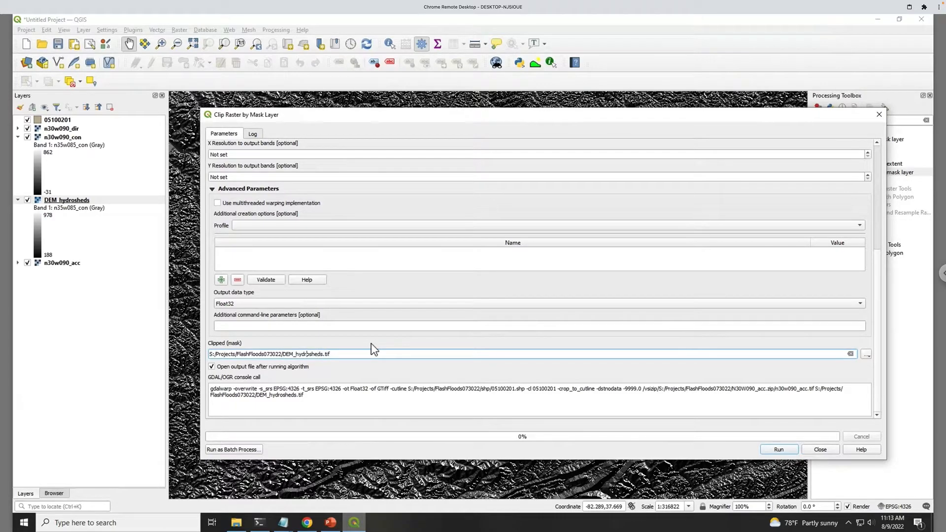
key("BackSpace")
key("BackSpace")
key("BackSpace")
type("FAC")
left_click(779, 449)
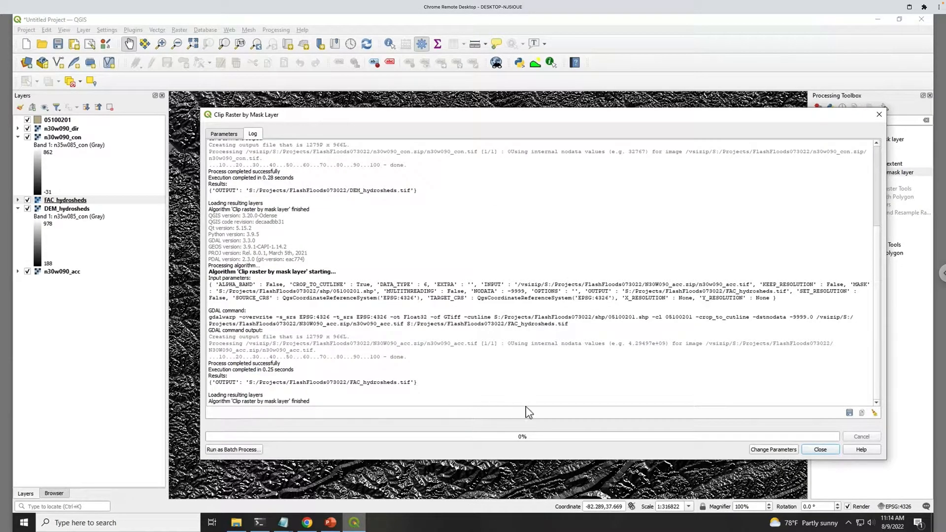
- Set the clip input to the flow direction raster n30w090_dir and assign a nodata value of -1
left_click(228, 135)
left_click_drag(879, 271, 861, 125)
left_click(373, 156)
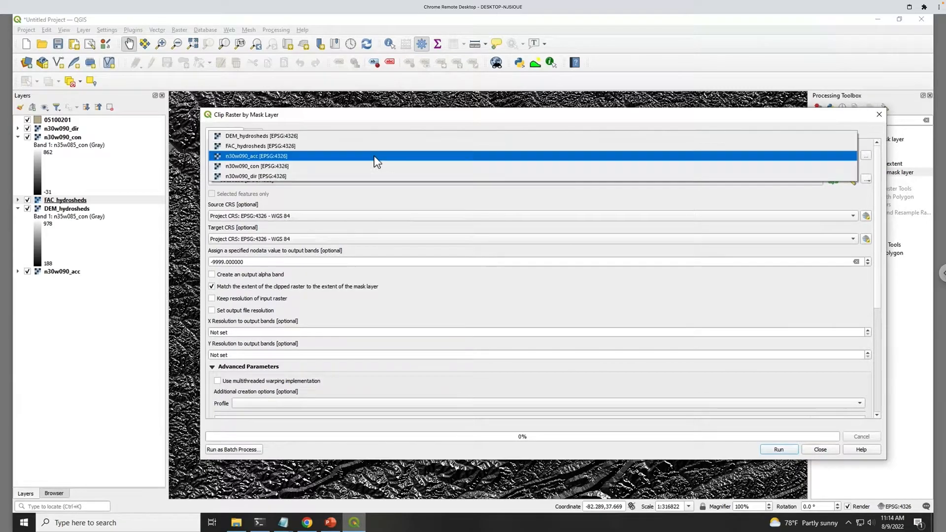
left_click(331, 175)
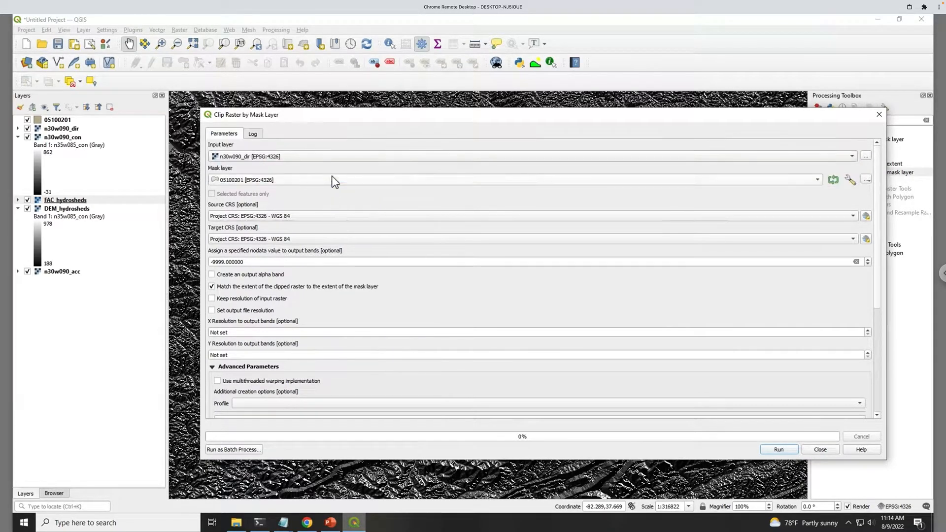
left_click_drag(251, 264, 216, 266)
type("-1")
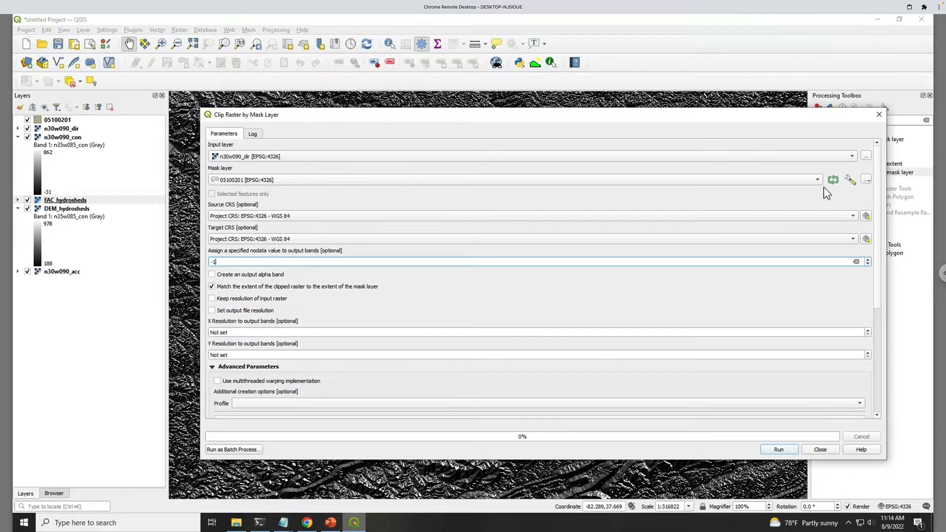
- Rename the clipped output to FDIR_hydrosheds.tif, run the clip and close the tool
left_click_drag(879, 181, 865, 293)
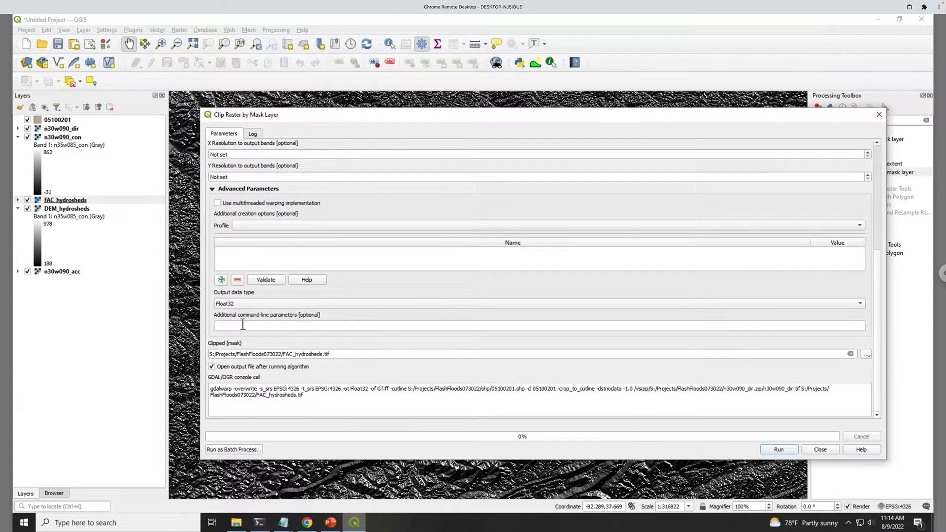
left_click(294, 355)
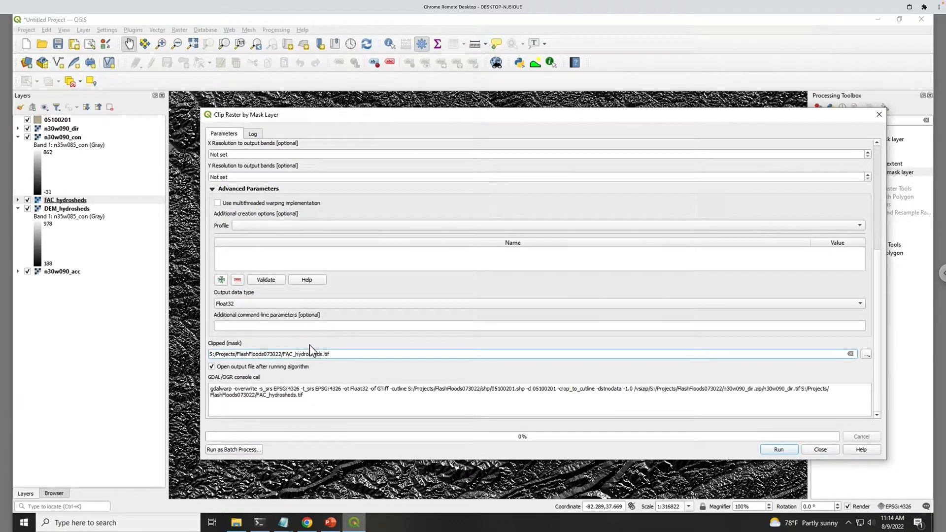
key("BackSpace")
key("BackSpace")
type("DI")
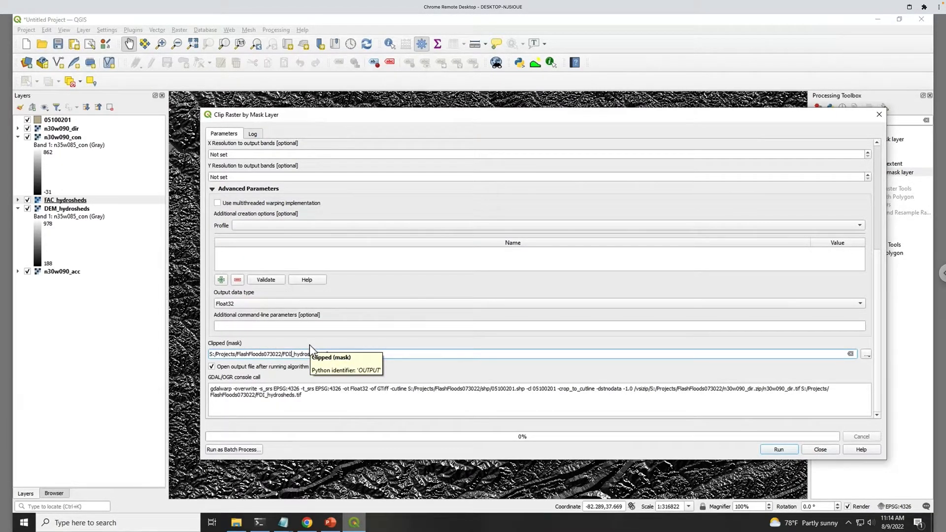
type("R")
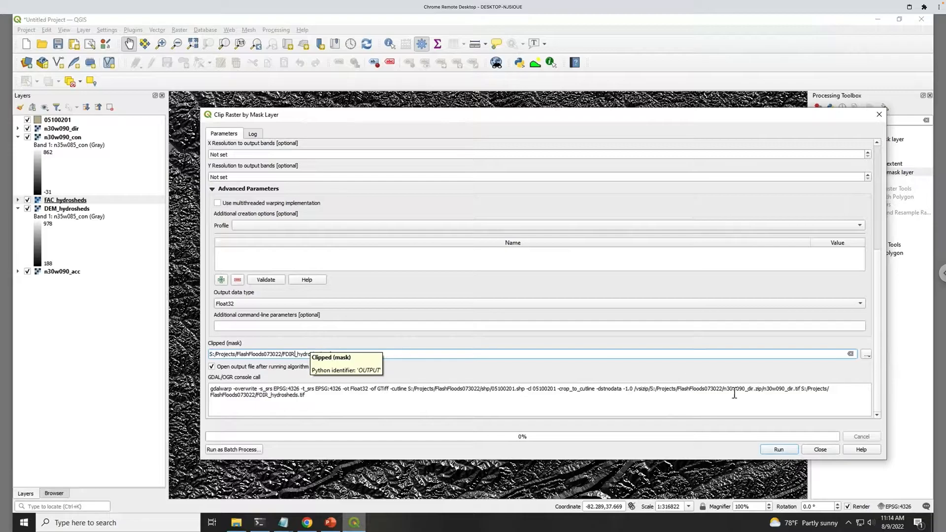
left_click(787, 450)
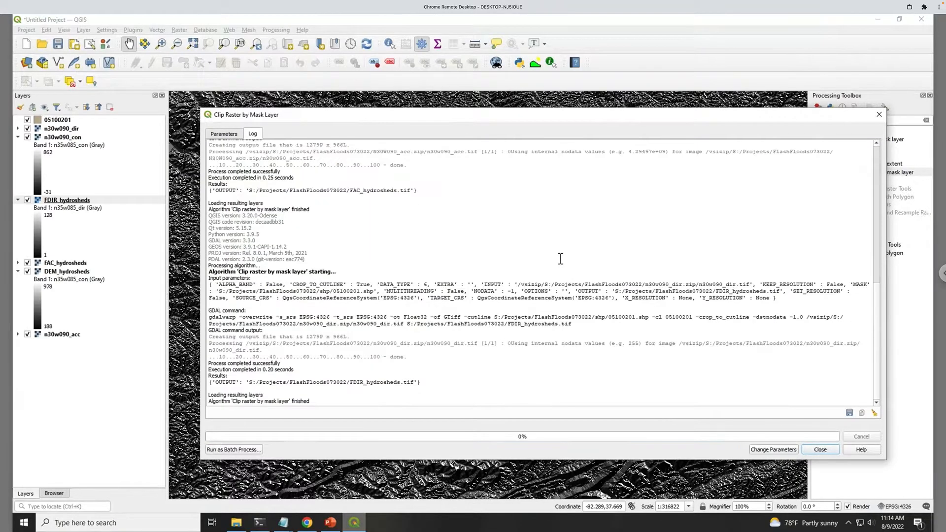
left_click(820, 450)
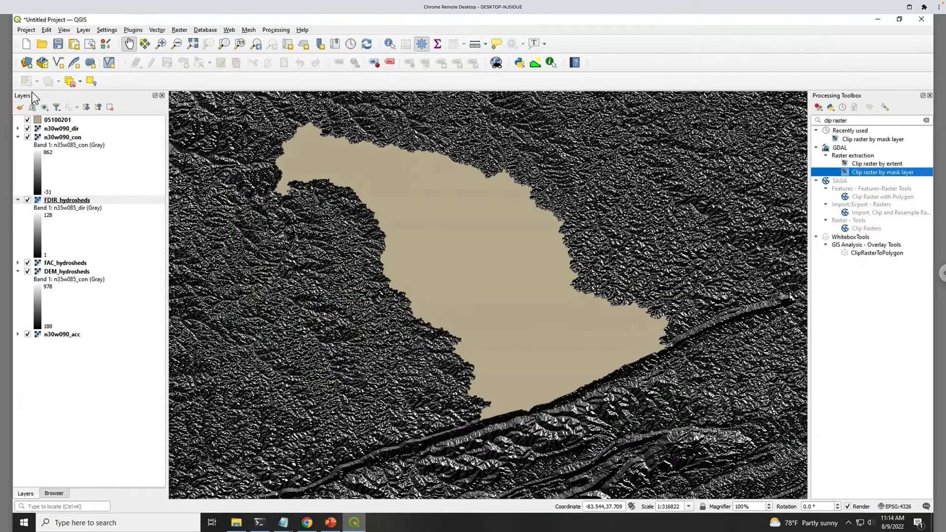
- Hide the original n30w090_dir, n30w090_con and n30w090_acc rasters and move the 05100201 basin layer below the clipped rasters
left_click(28, 129)
left_click(27, 137)
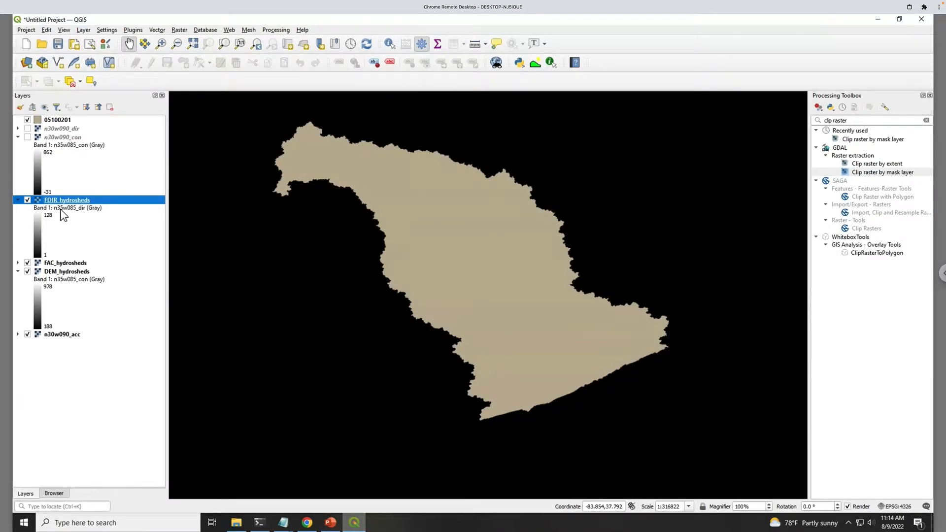
left_click(28, 334)
left_click(73, 121)
left_click_drag(77, 134, 98, 281)
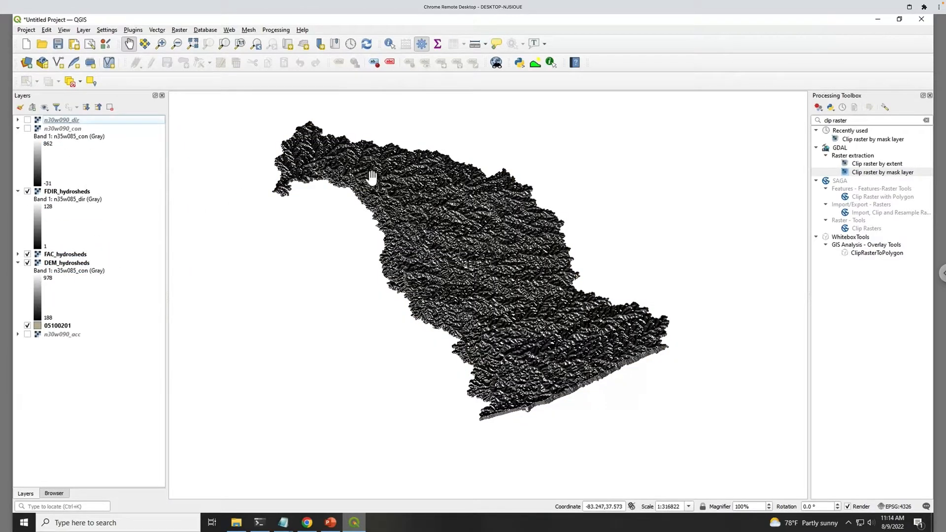
left_click(64, 121)
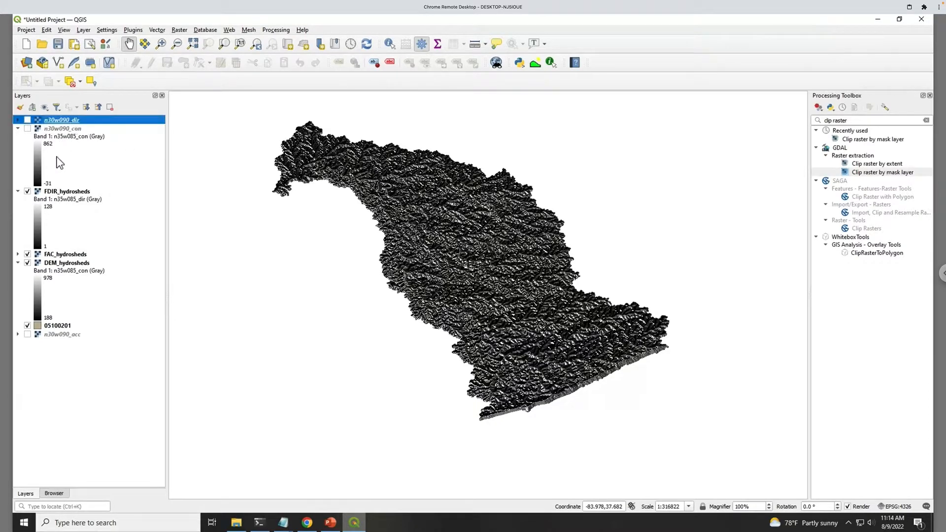
left_click(55, 192)
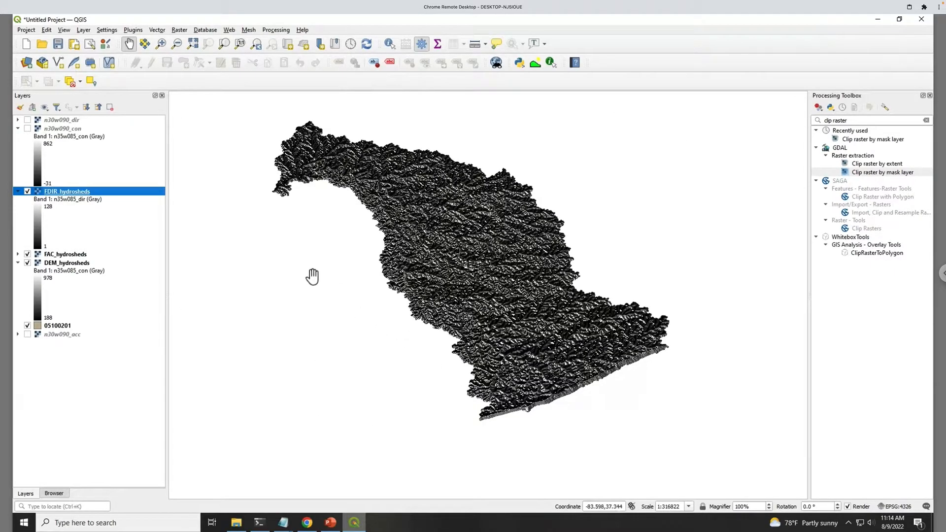
- Switch to File Explorer and check the FDIR_hydrosheds, FAC_hydrosheds and DEM_hydrosheds files in the FlashFloods073022 folder
left_click(245, 525)
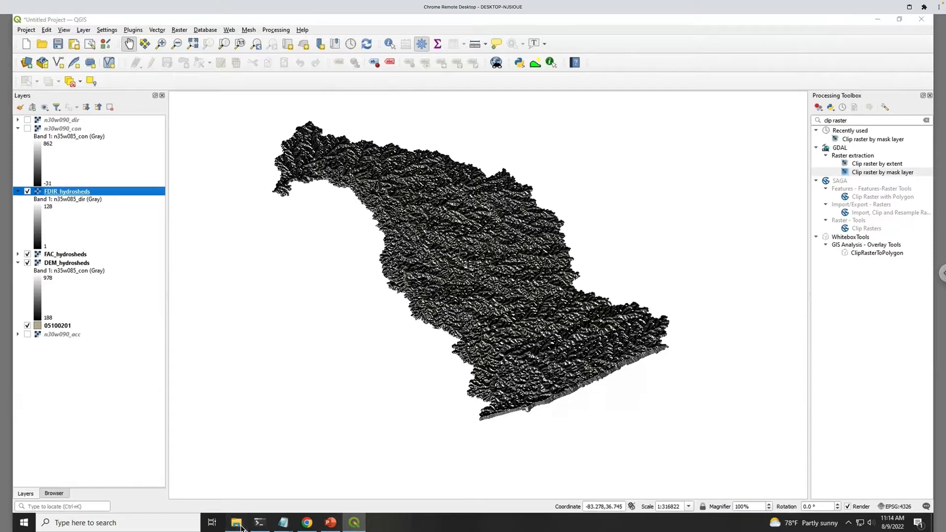
left_click(286, 350)
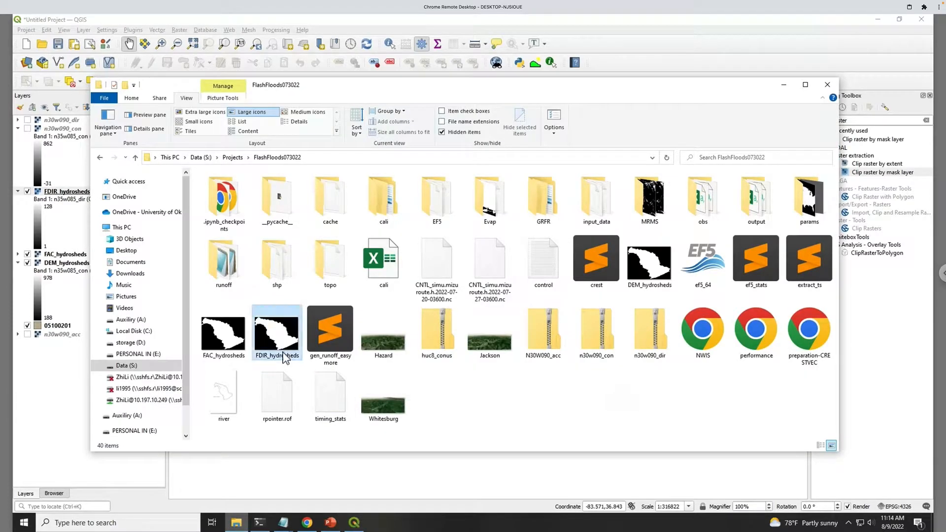
left_click(222, 340, "ctrl")
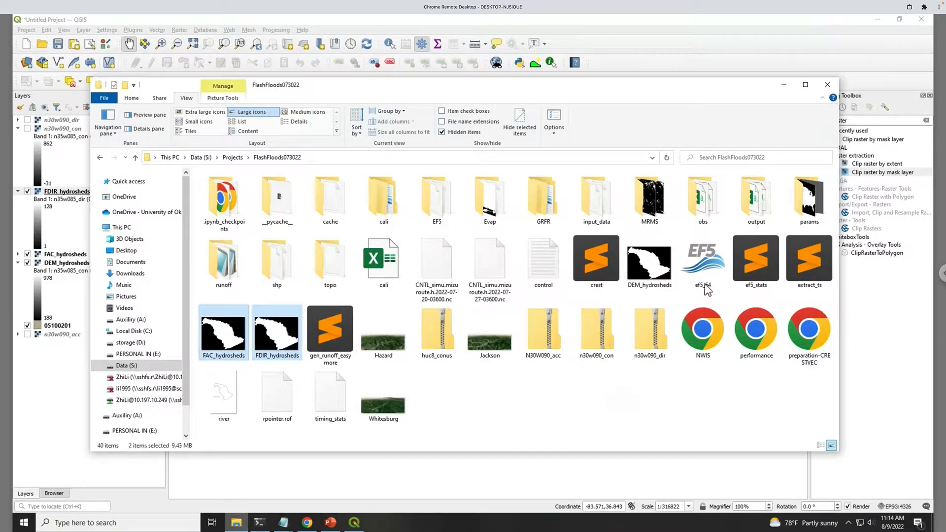
left_click(638, 274, "ctrl")
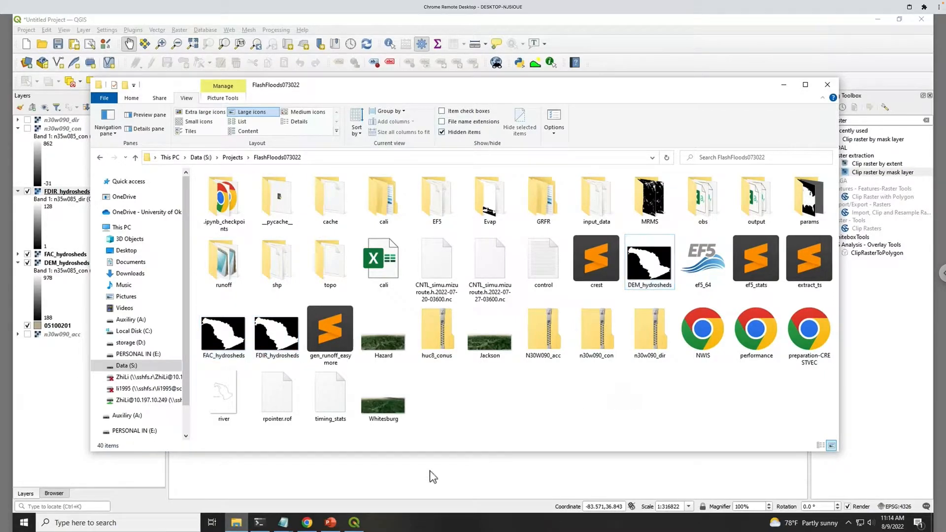
- Switch to PowerPoint, start the slide show and advance to the "Download forcing data" slide
left_click(330, 522)
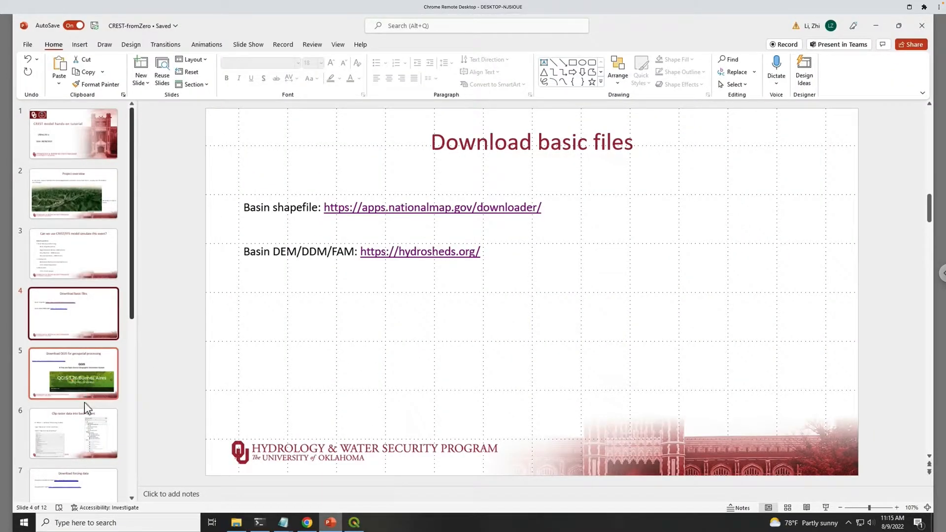
left_click(826, 507)
left_click(662, 325)
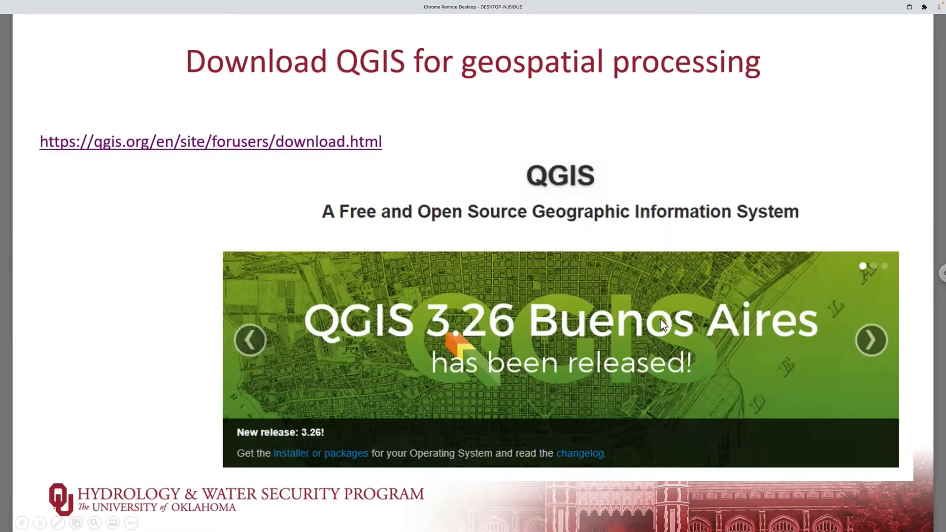
left_click(660, 320)
left_click(511, 322)
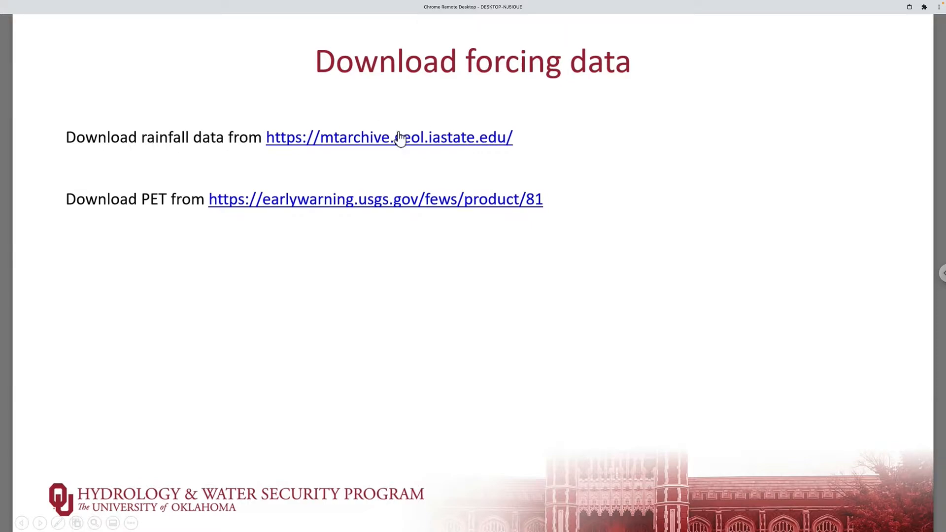
- Open the rainfall data link to mtarchive.geol.iastate.edu and go to the archive's 2022/07 folder
left_click(391, 151)
scroll(238, 232, "down", 15)
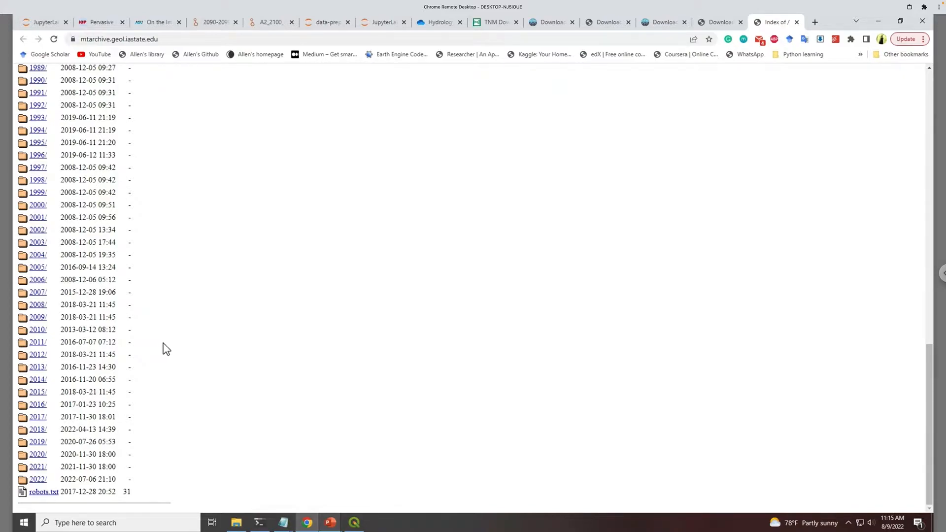
left_click(40, 480)
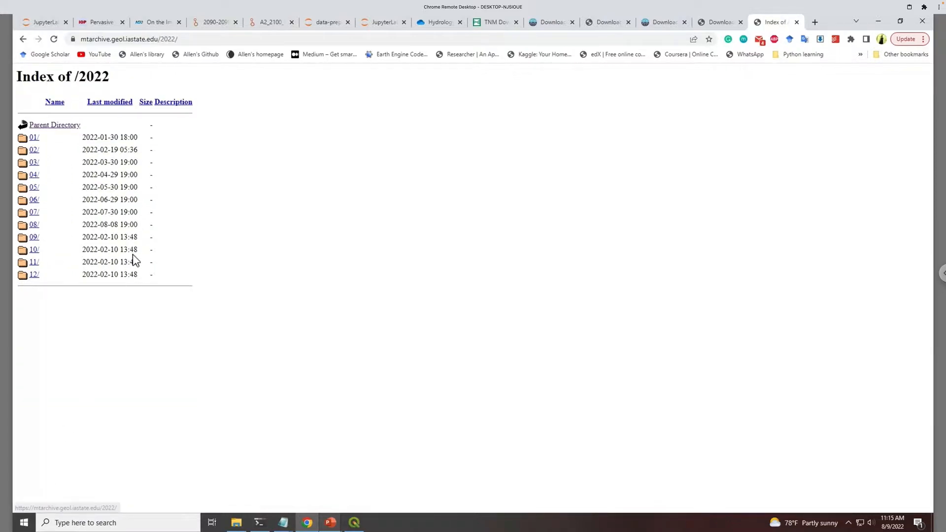
left_click(39, 217)
scroll(84, 315, "down", 1)
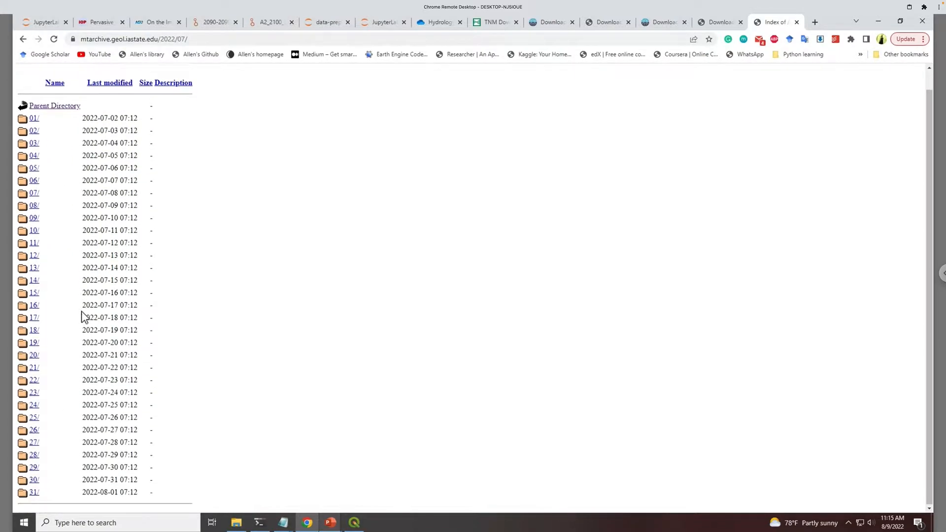
left_click(37, 419)
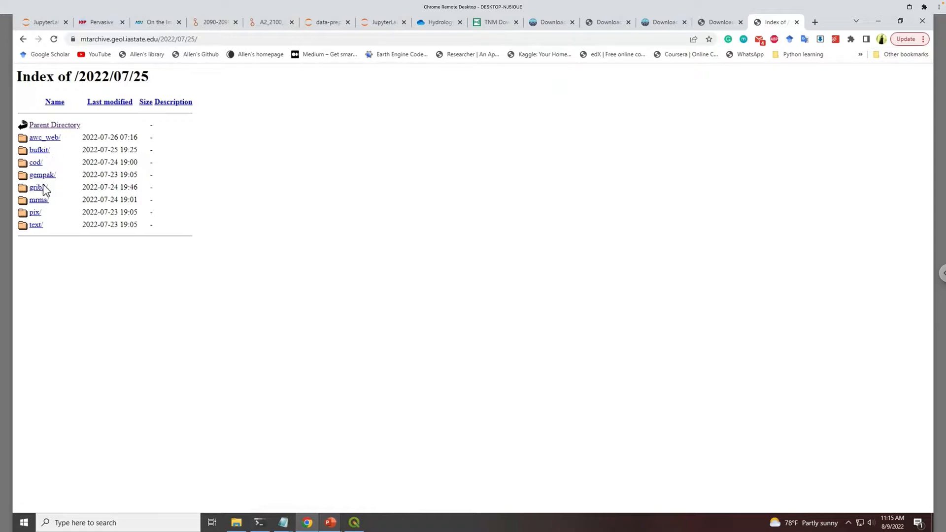
left_click(39, 201)
left_click(39, 140)
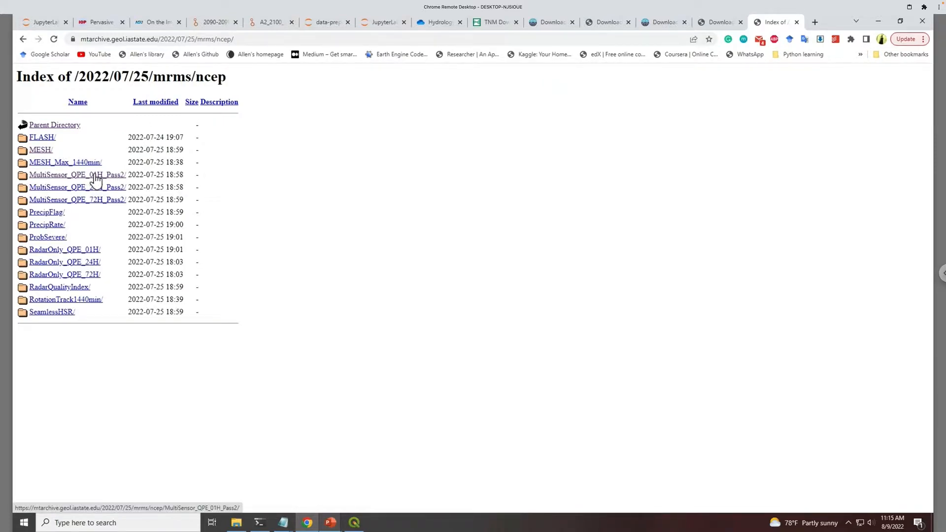
left_click(84, 175)
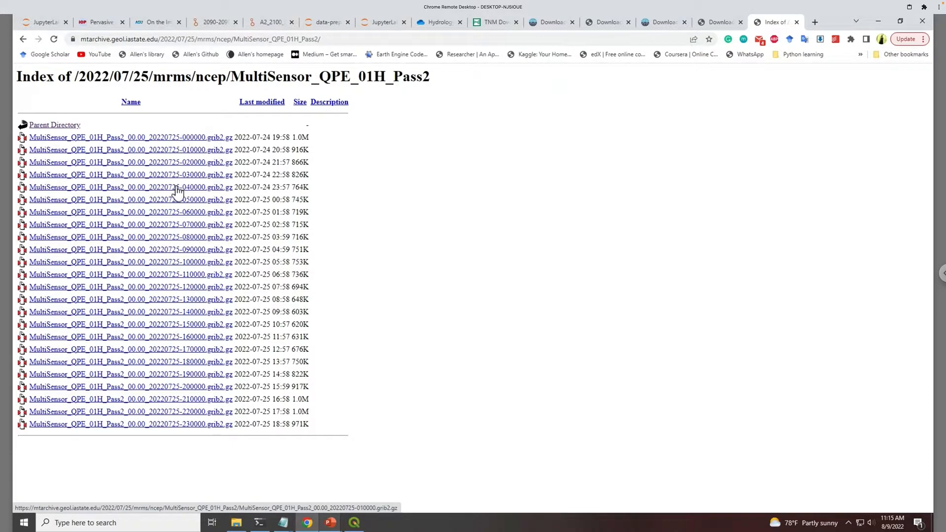
left_click(182, 142)
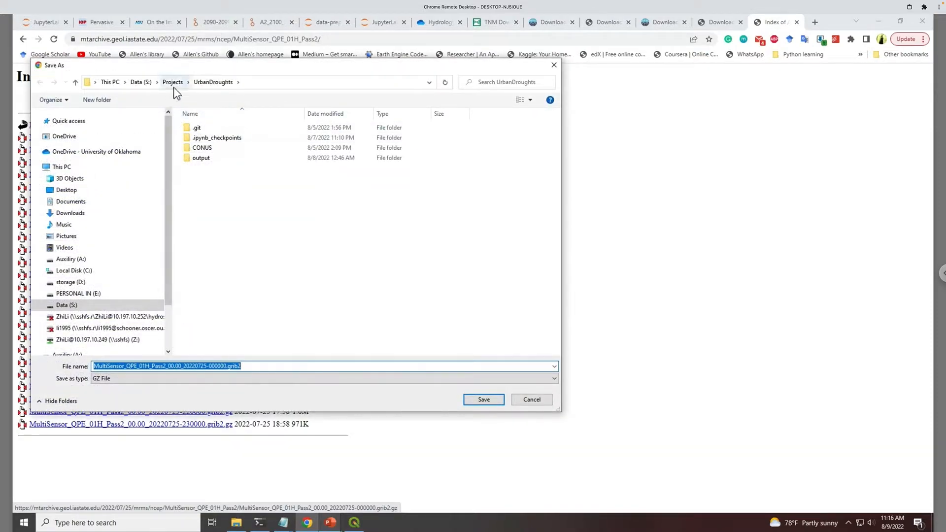
left_click(555, 66)
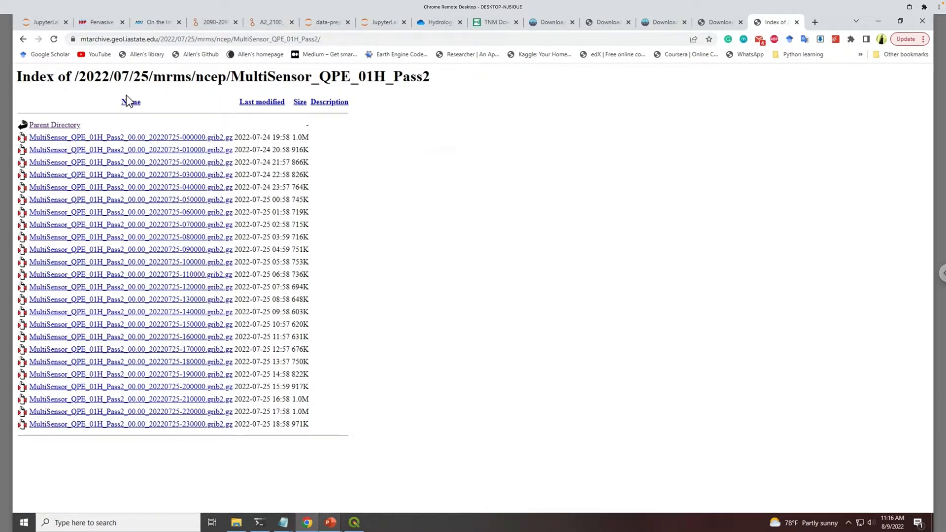
- Go back up from the MultiSensor_QPE_01H_Pass2 listing to the archive's 2022/07 folder and check the day folders through 31
left_click(71, 128)
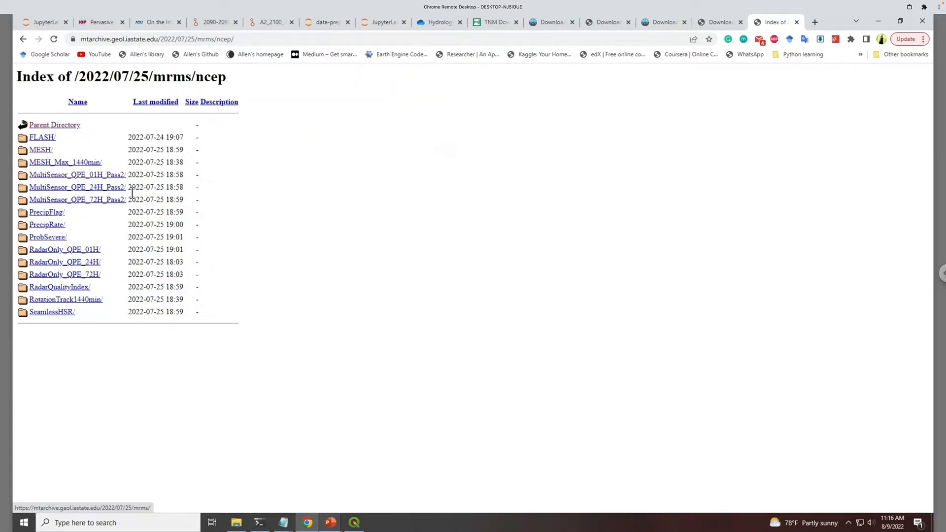
left_click(78, 129)
left_click(62, 128)
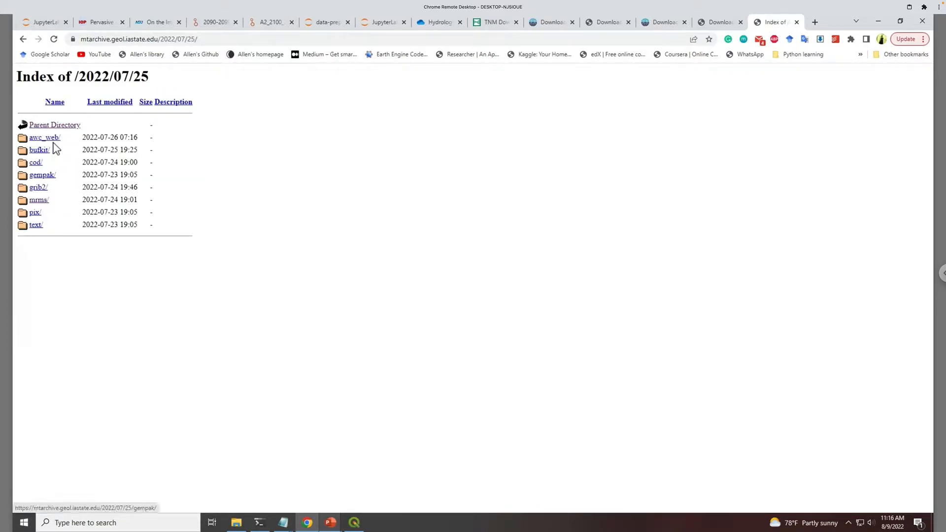
left_click(64, 128)
scroll(63, 437, "down", 1)
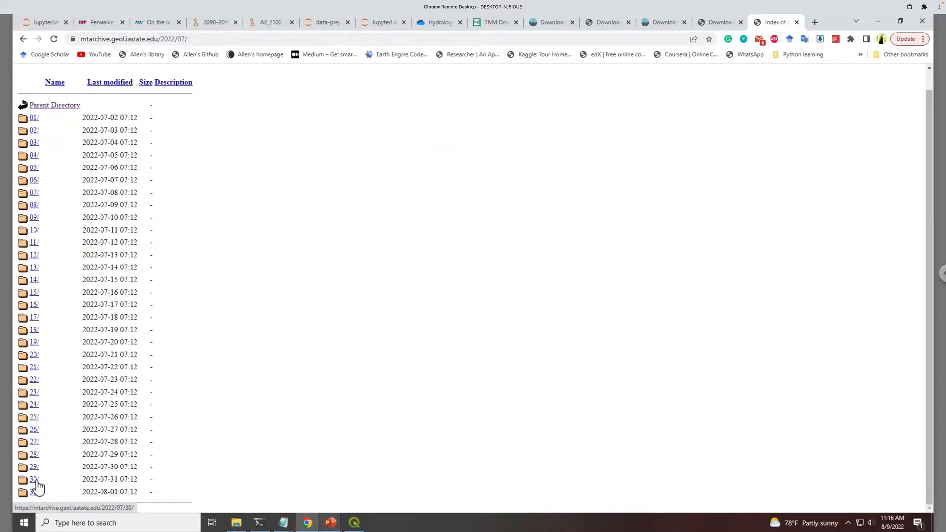
- Switch to File Explorer, open the MRMS folder in FlashFloods073022 and look through the hourly MultiSensor_QPE_01H_Pass2 grib2 files
left_click(237, 522)
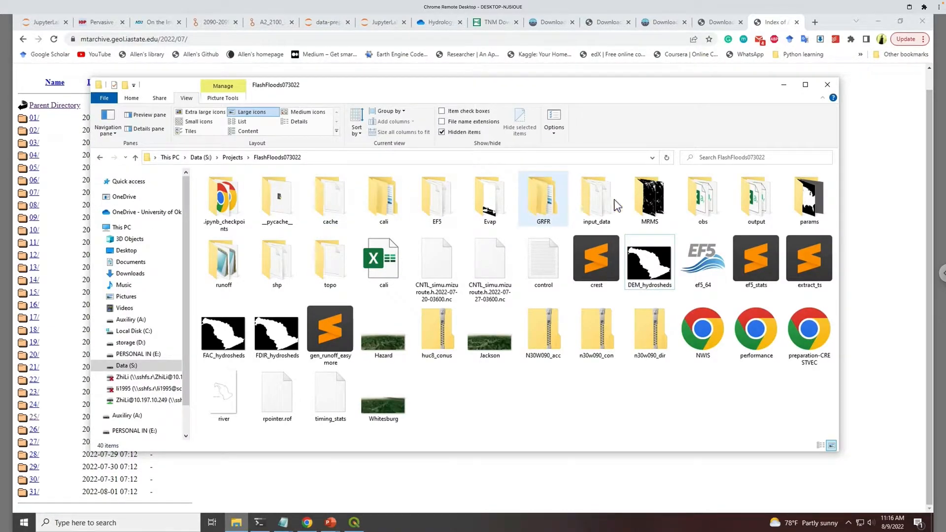
double_click(646, 202)
scroll(498, 268, "down", 5)
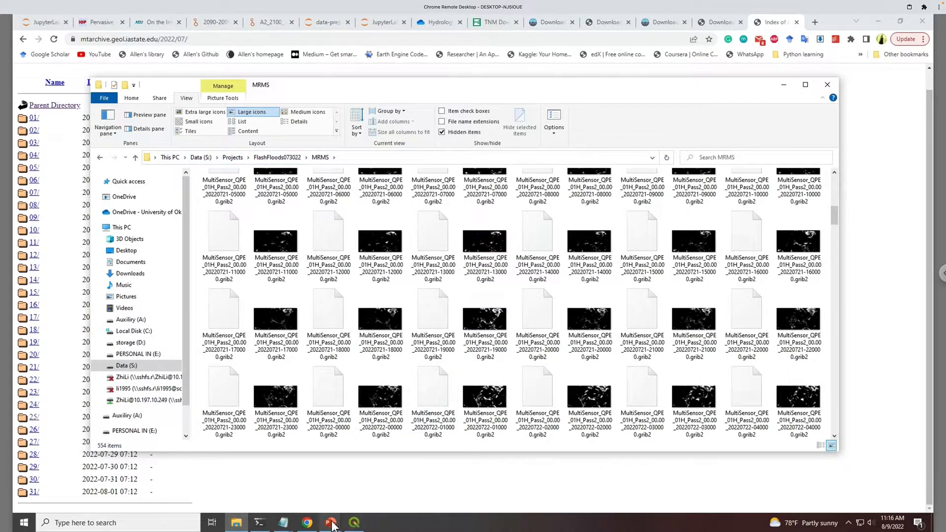
- Switch to QGIS, expand the MRMS folder under FlashFloods073022 in the file browser and widen it to show full file names
left_click(353, 524)
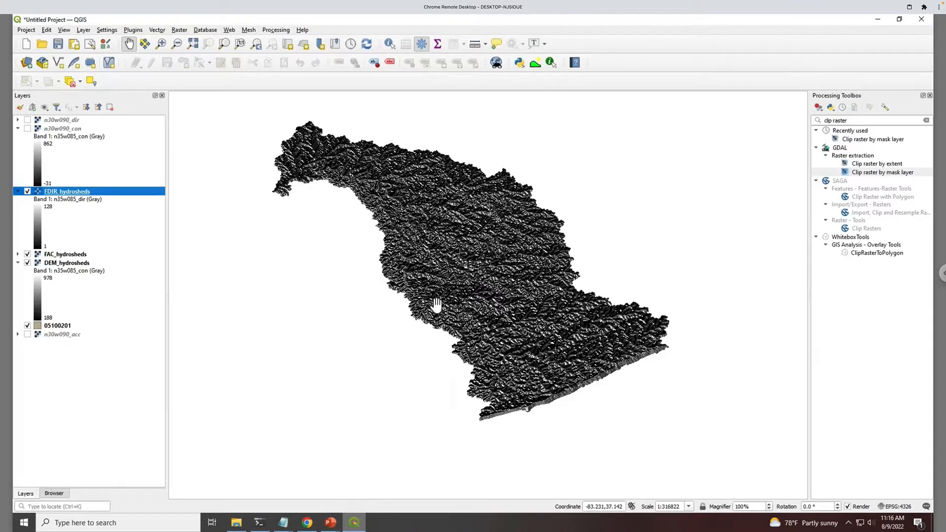
left_click(60, 493)
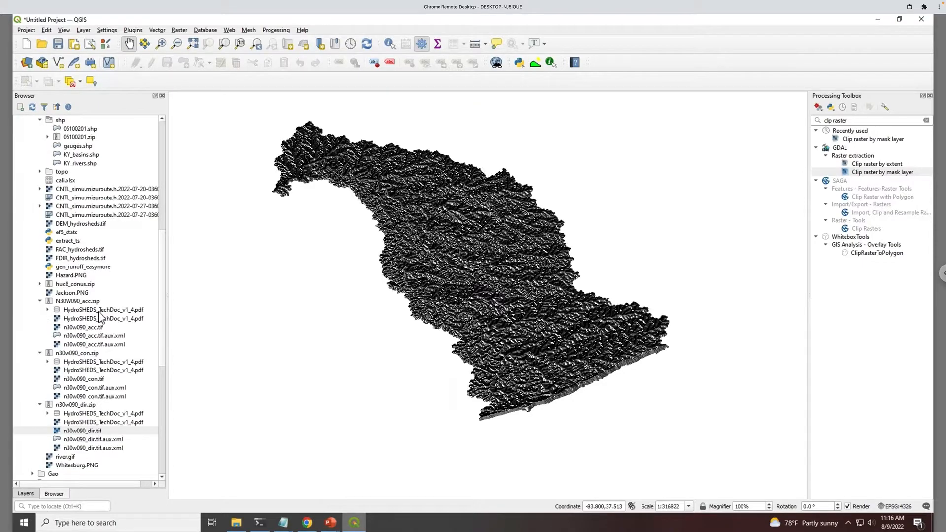
scroll(105, 303, "up", 11)
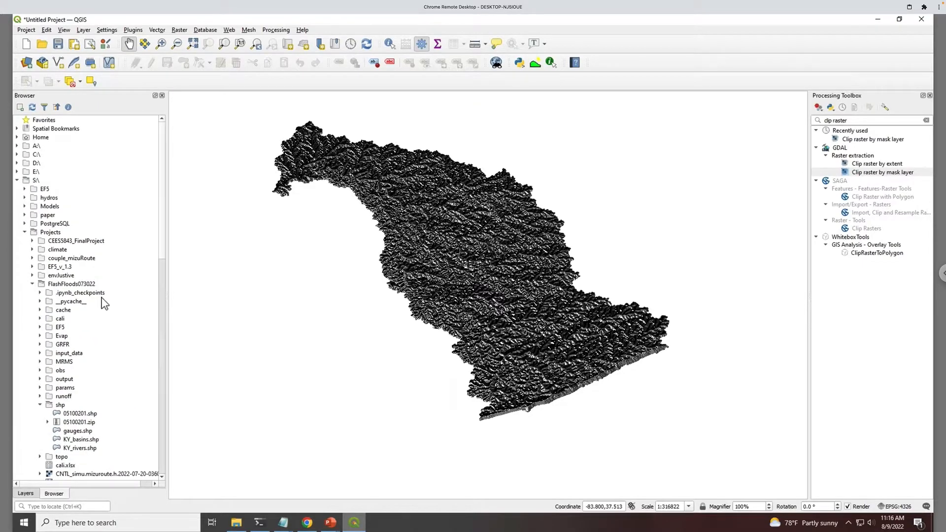
left_click(33, 284)
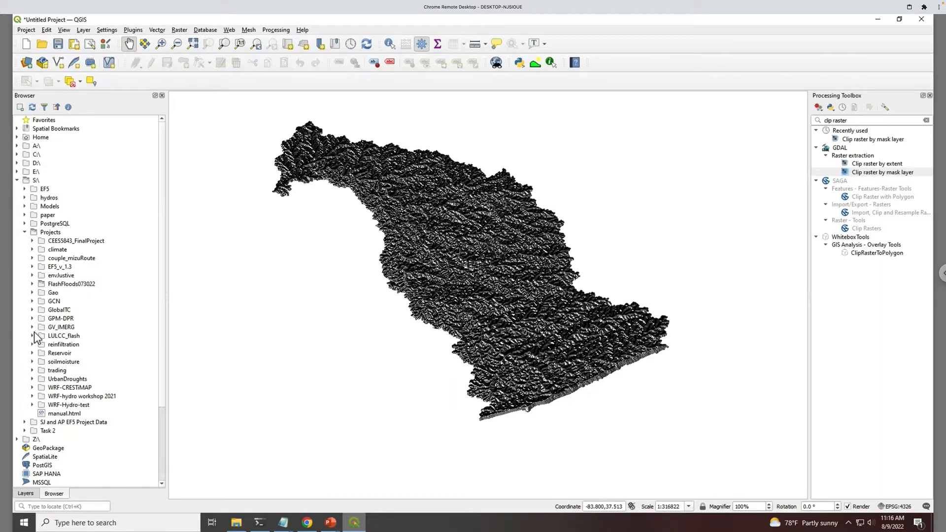
left_click(32, 283)
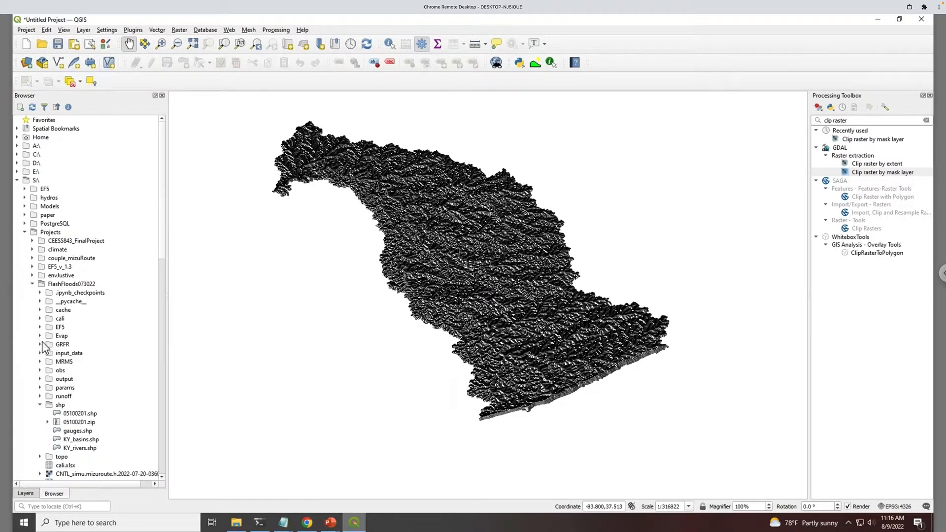
left_click(40, 361)
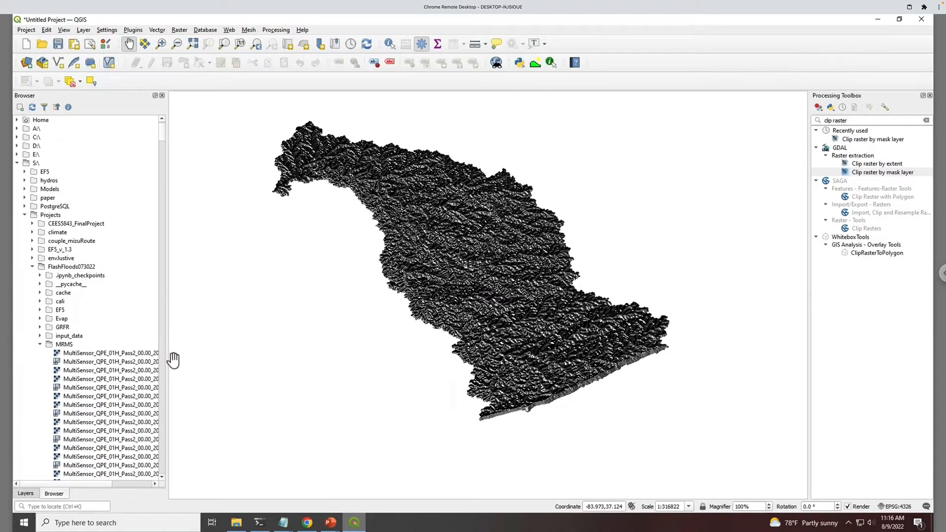
left_click_drag(169, 359, 284, 358)
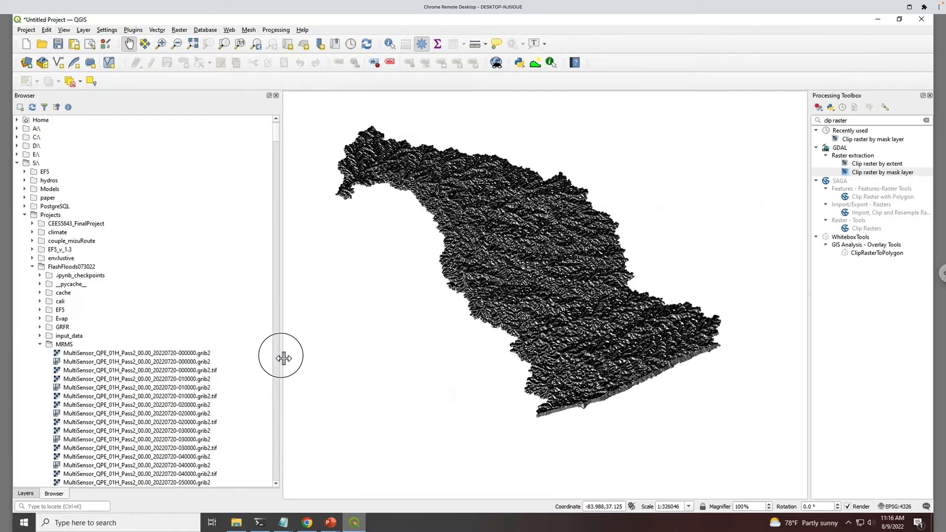
left_click(156, 352)
left_click_drag(97, 350, 520, 311)
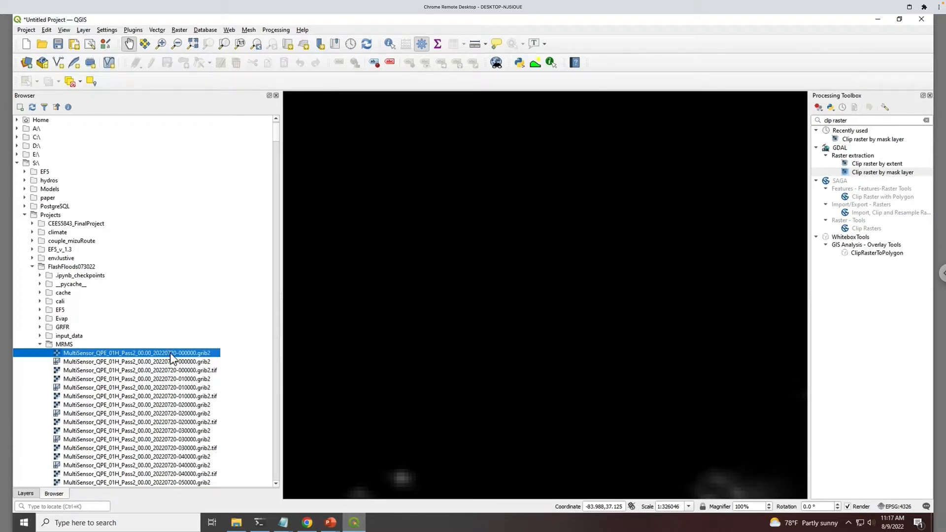
left_click(179, 379)
left_click_drag(173, 381, 584, 345)
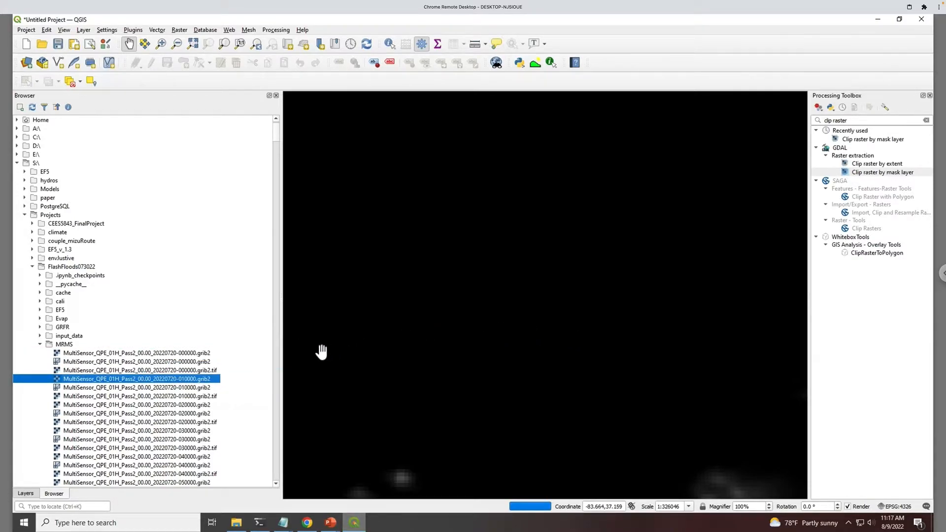
scroll(215, 389, "down", 1)
left_click_drag(189, 388, 496, 353)
left_click_drag(183, 413, 543, 367)
left_click(26, 493)
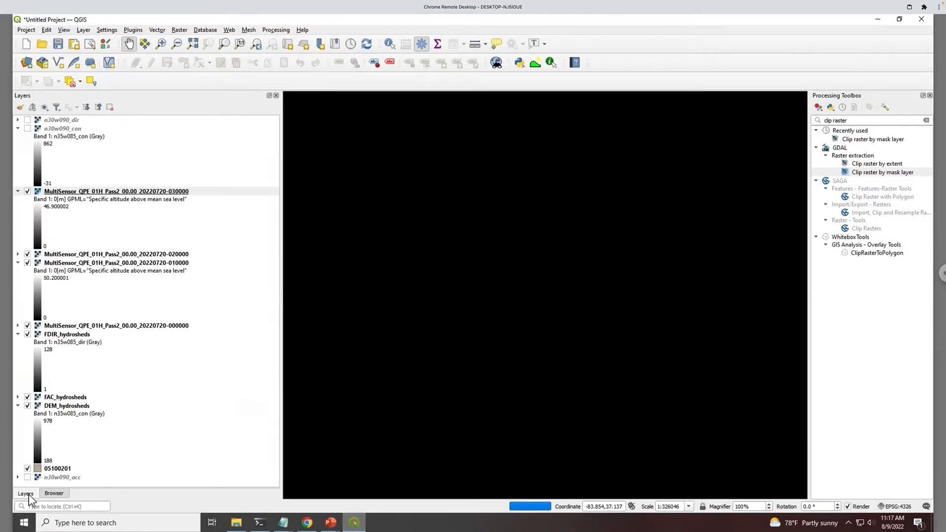
left_click(17, 191)
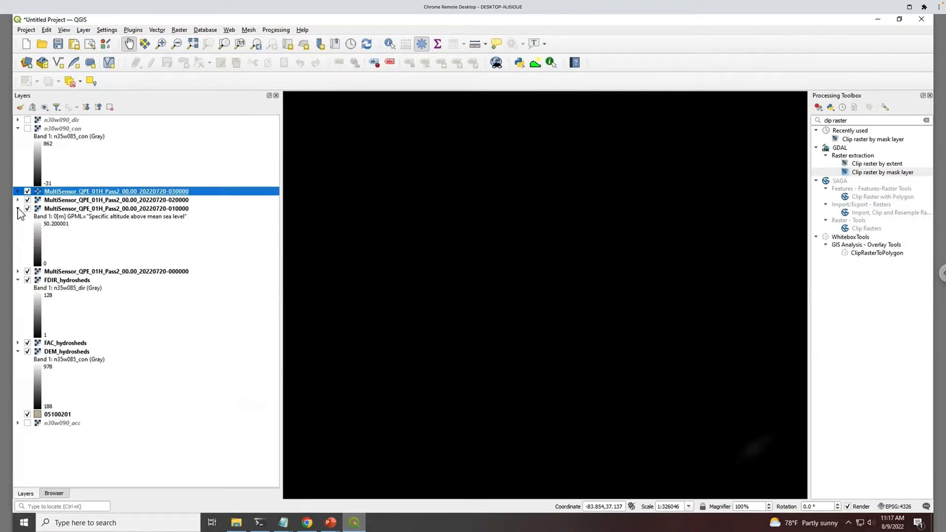
left_click(18, 209)
left_click(18, 226)
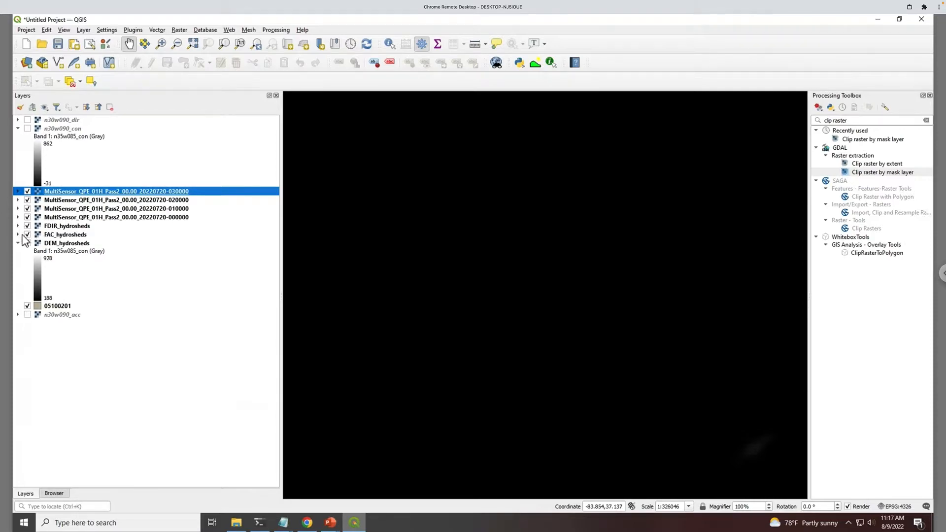
left_click(18, 243)
left_click(203, 203)
left_click(203, 191)
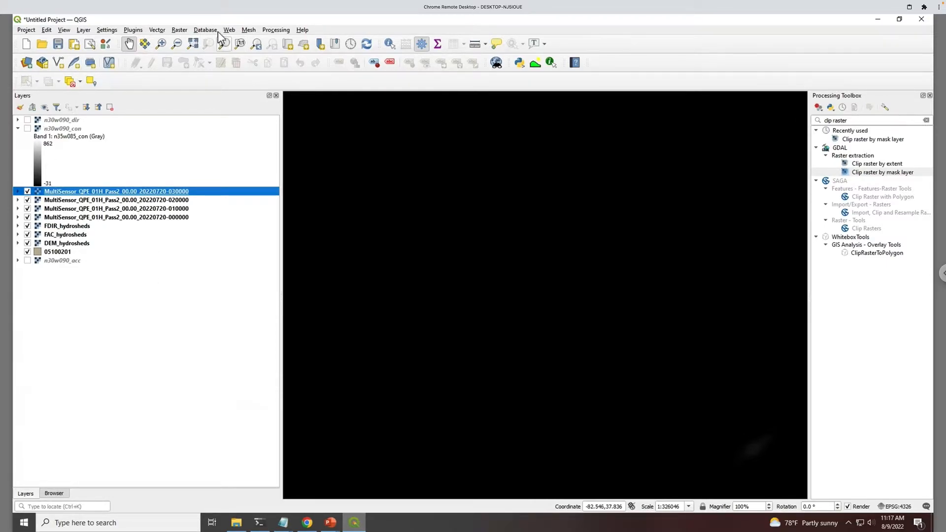
- Open the Translate (Convert Format) raster conversion tool and change it to batch processing
left_click(270, 31)
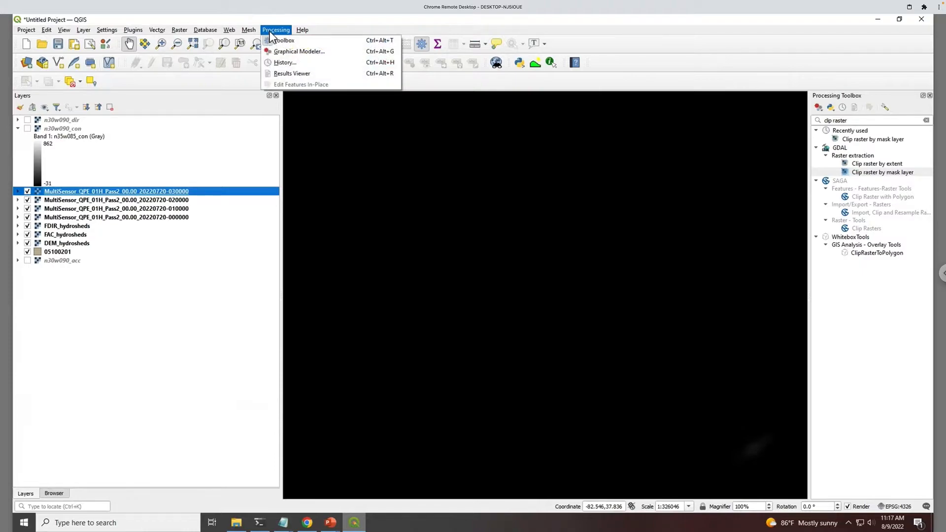
mouse_move(179, 30)
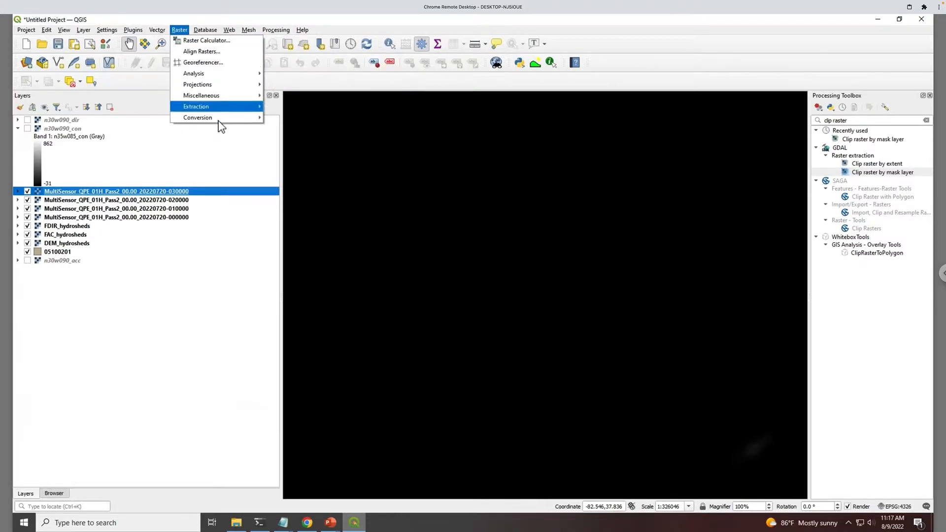
mouse_move(220, 119)
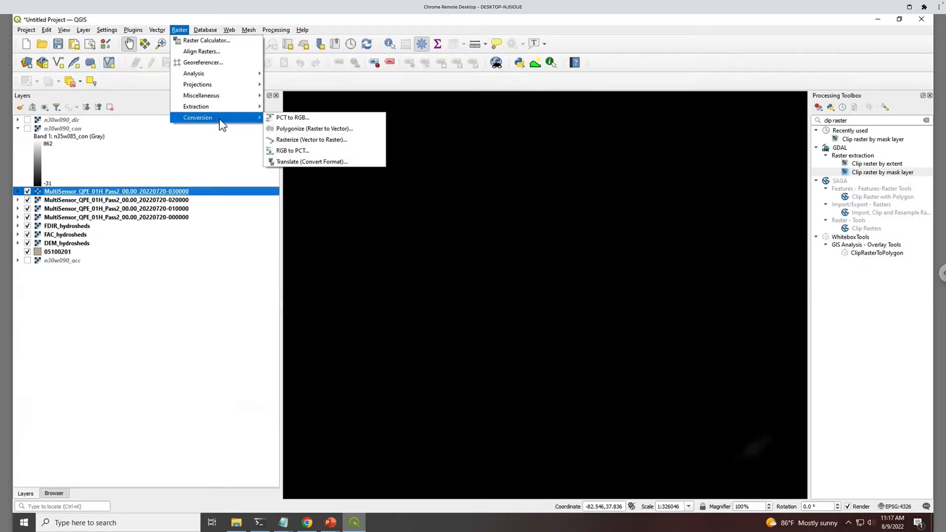
left_click(318, 161)
left_click_drag(358, 113, 315, 115)
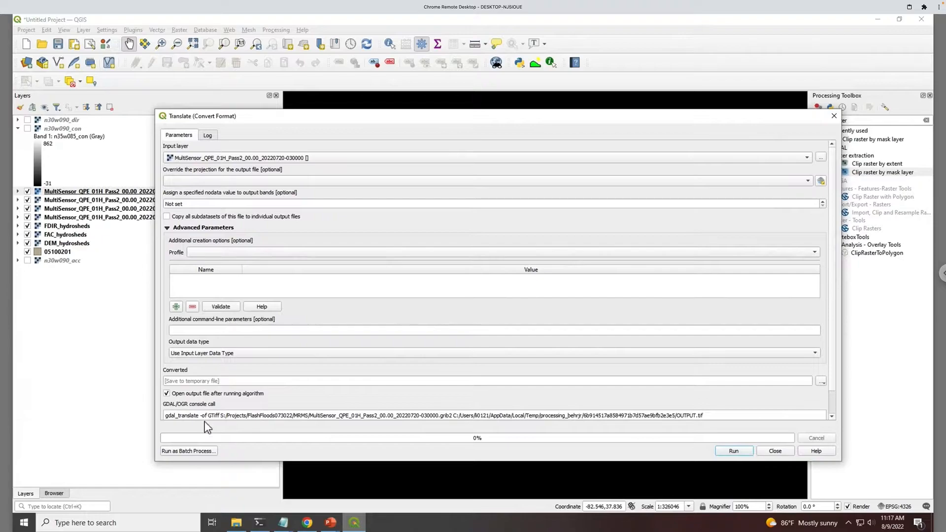
left_click(188, 450)
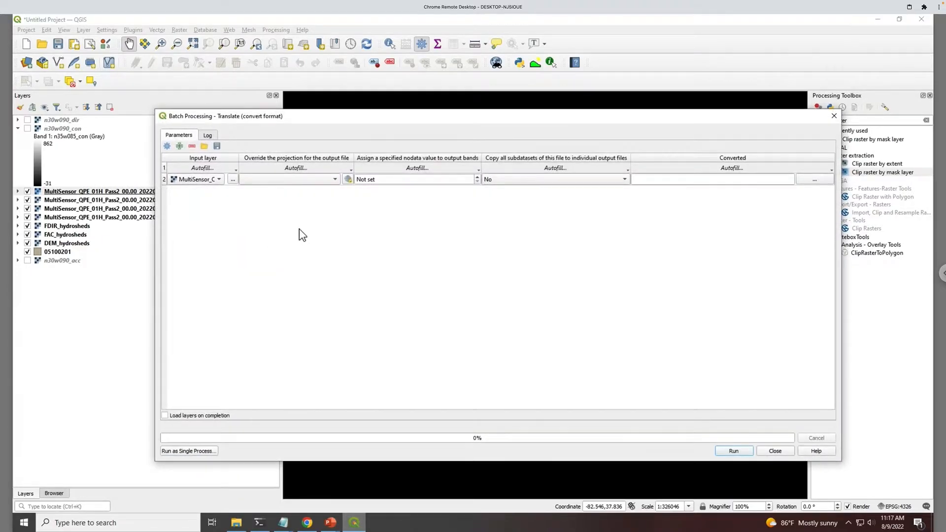
- Add three more rows to the batch table for four conversions and widen the dialog
left_click(180, 146)
left_click(180, 145)
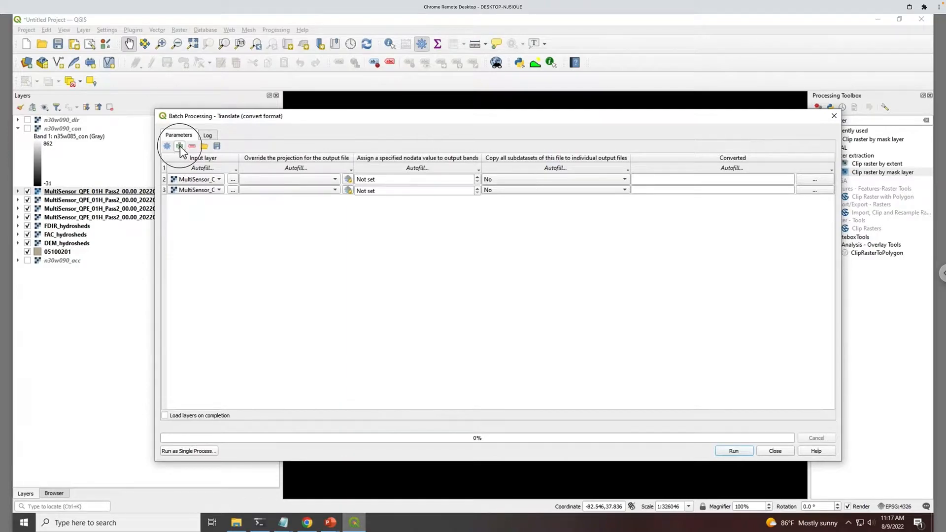
left_click(179, 146)
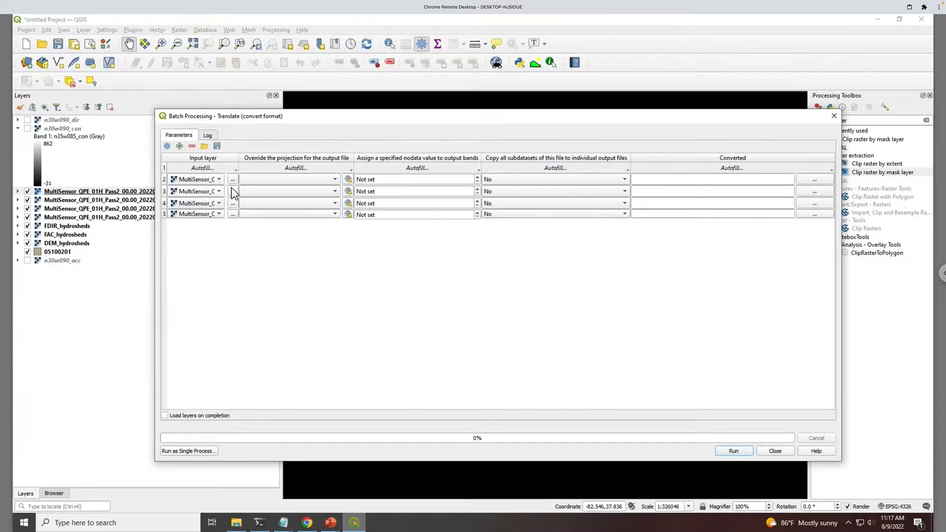
left_click_drag(841, 225, 883, 228)
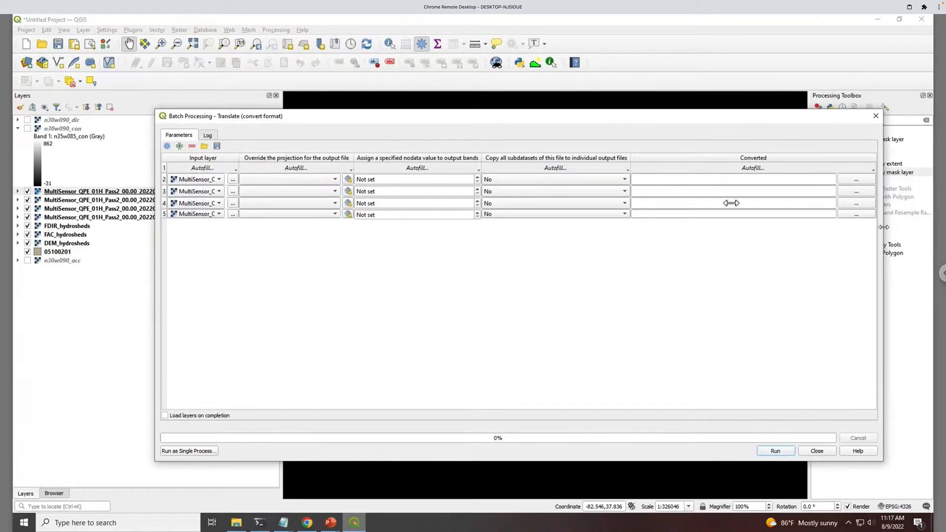
left_click_drag(157, 215, 86, 215)
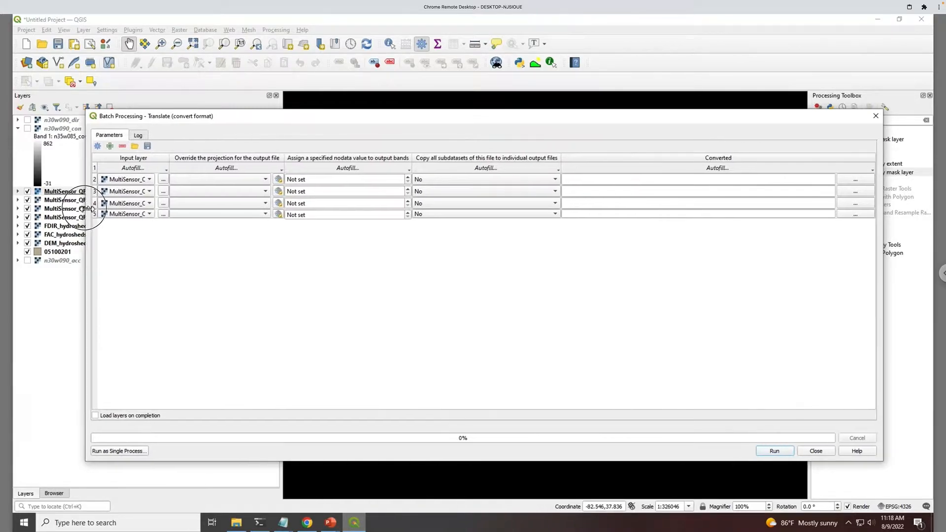
left_click(143, 191)
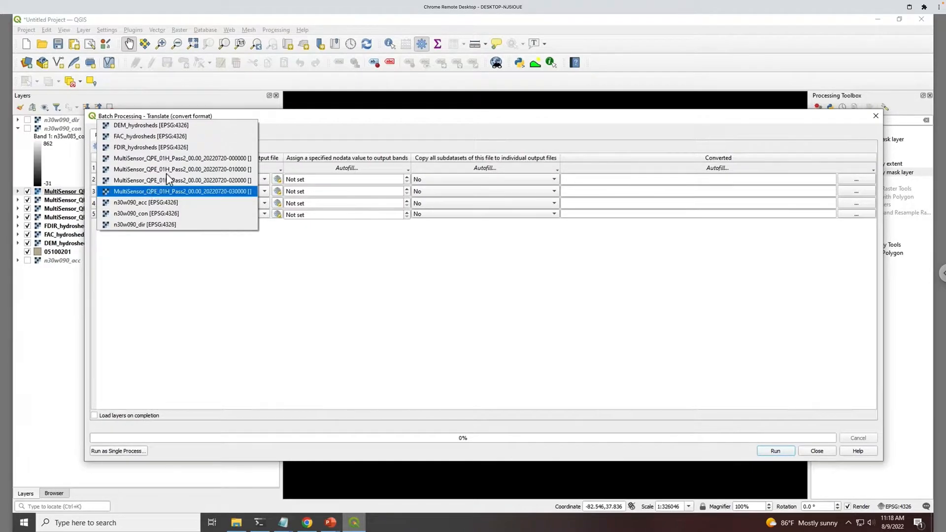
left_click(186, 322)
left_click(126, 179)
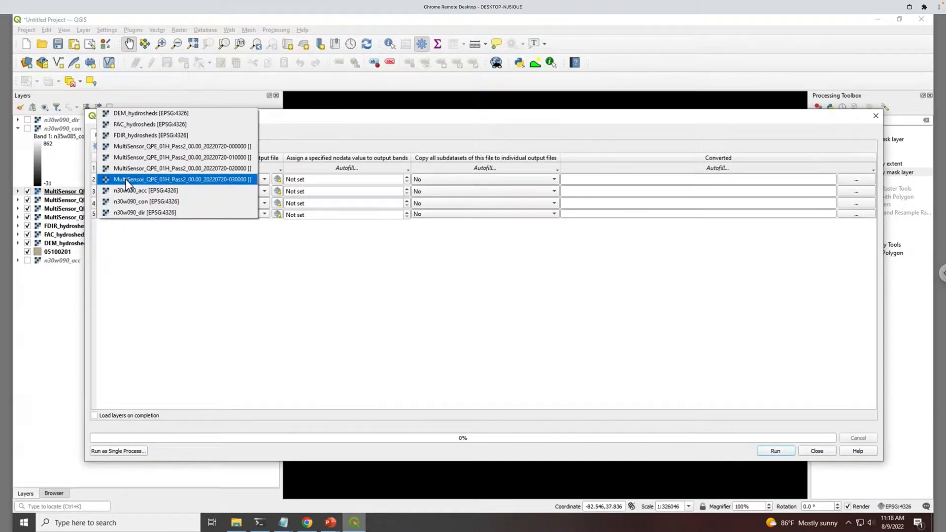
left_click(172, 149)
left_click(152, 190)
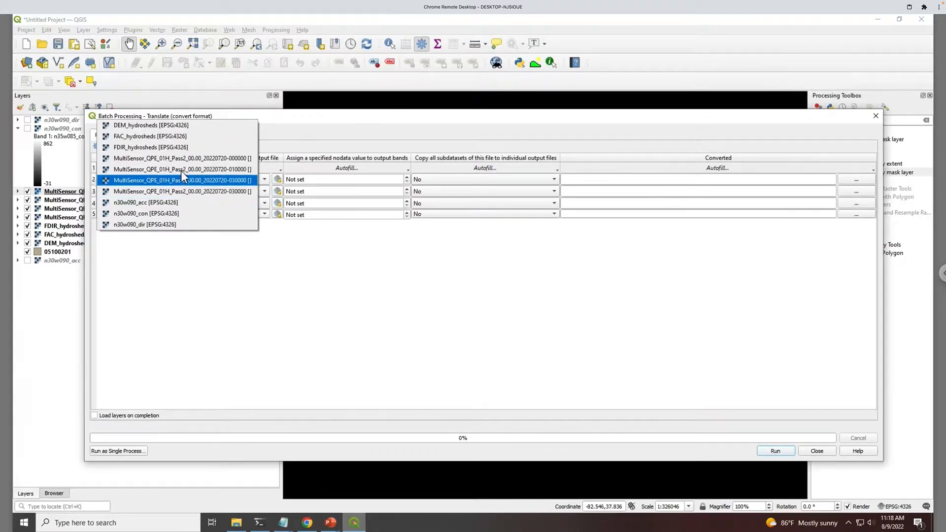
left_click(189, 173)
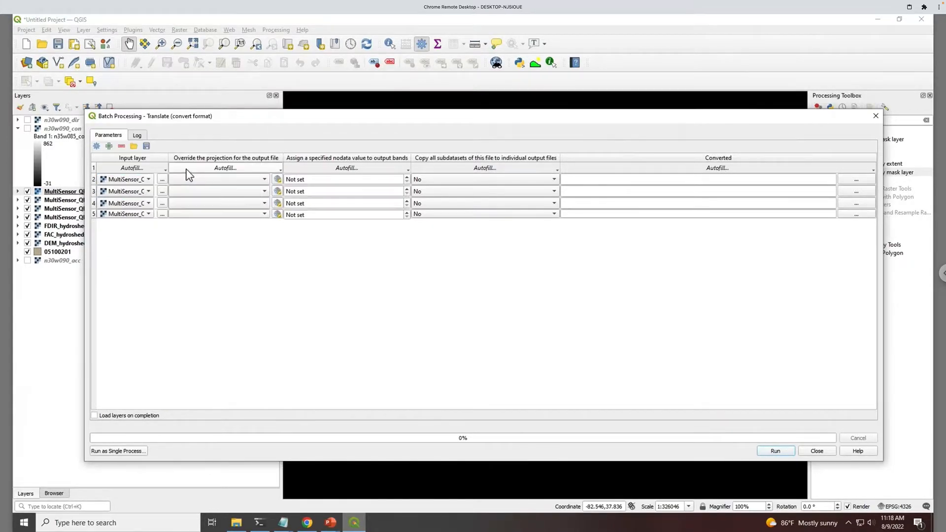
left_click(133, 203)
left_click(152, 194)
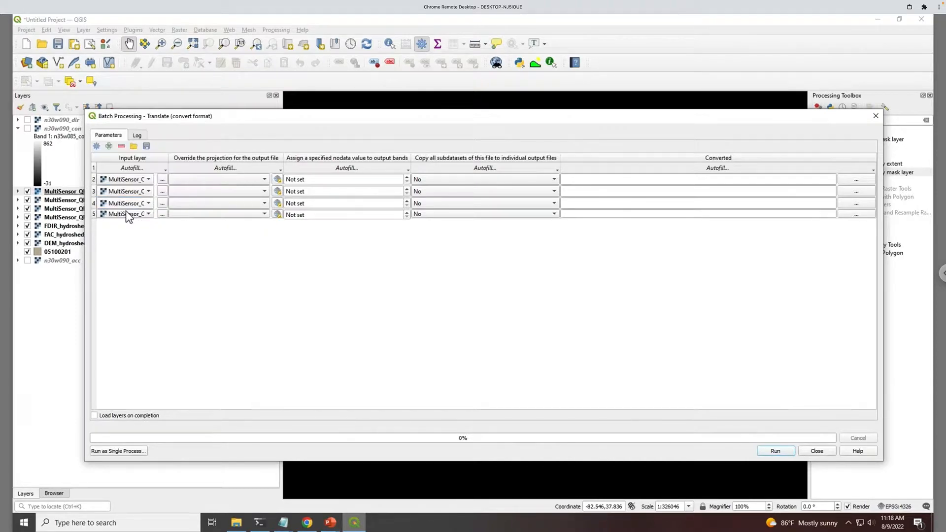
left_click(126, 212)
left_click(191, 219)
- Set the output projection override to the project CRS EPSG:4326 - WGS 84 and fill it down to all four batch rows
left_click(235, 180)
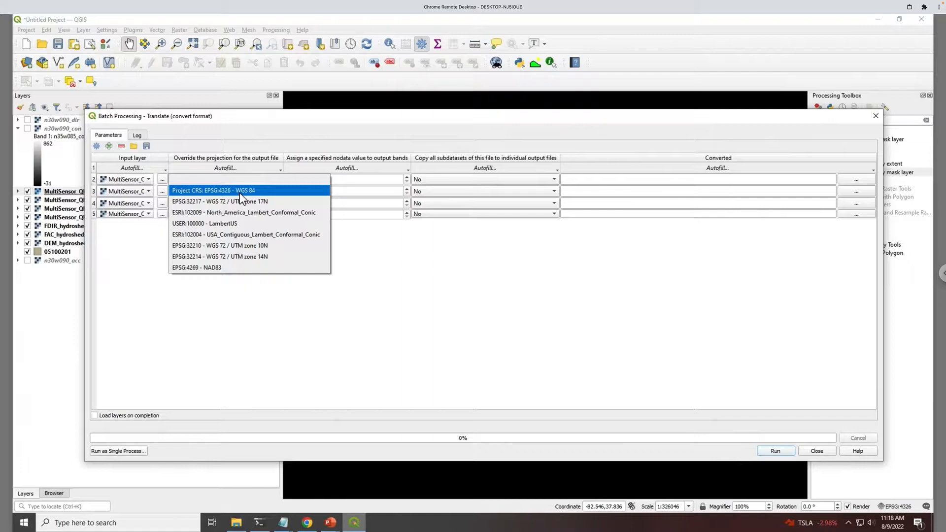
left_click(207, 194)
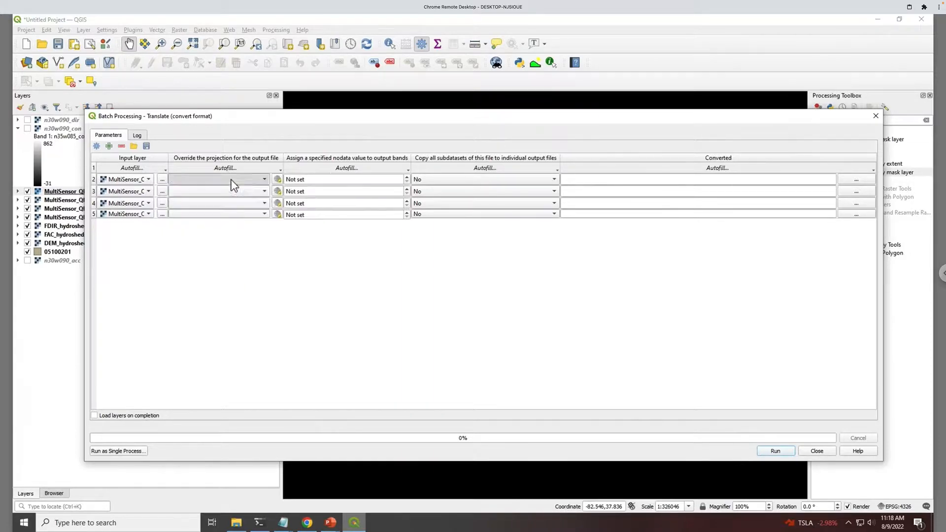
left_click(247, 168)
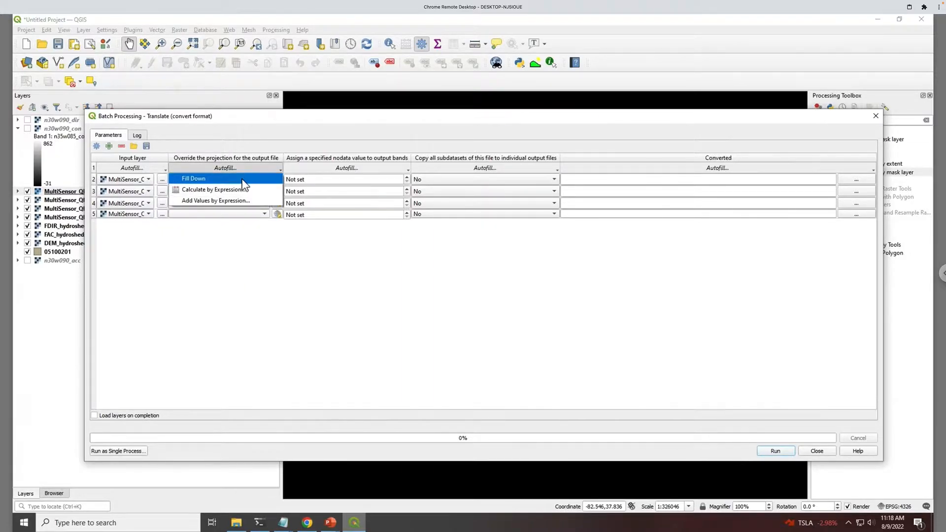
left_click(244, 179)
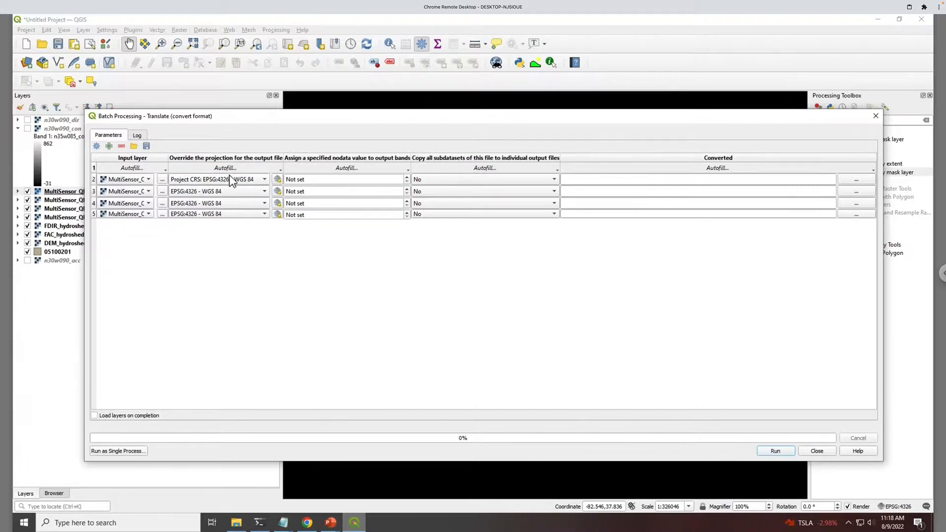
left_click(228, 168)
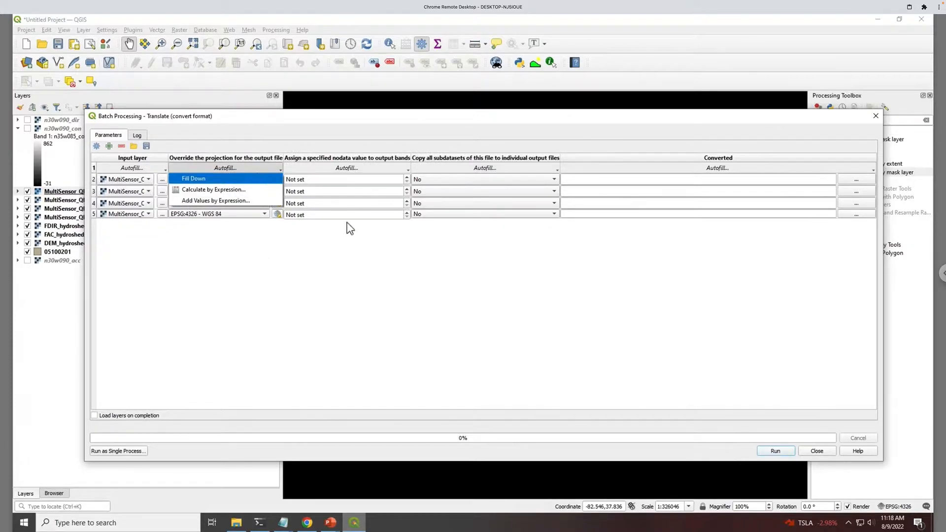
left_click(342, 240)
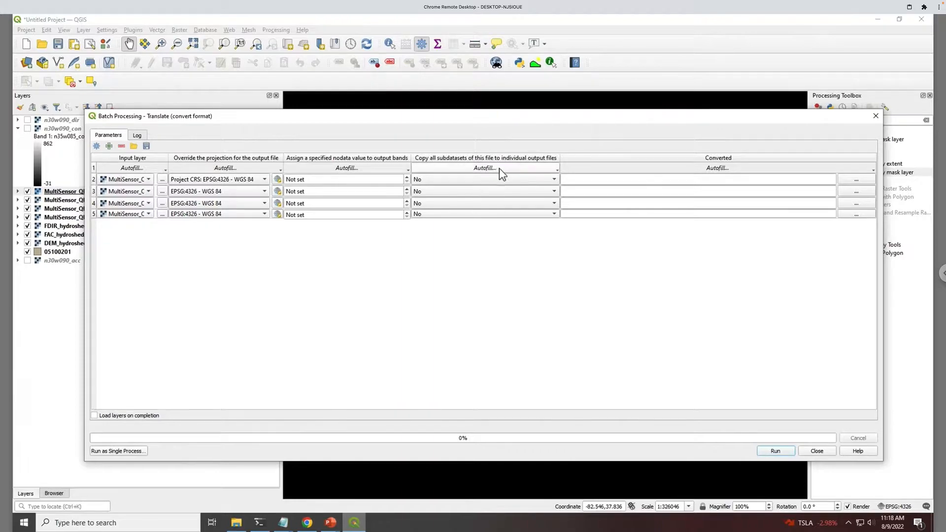
left_click(521, 182)
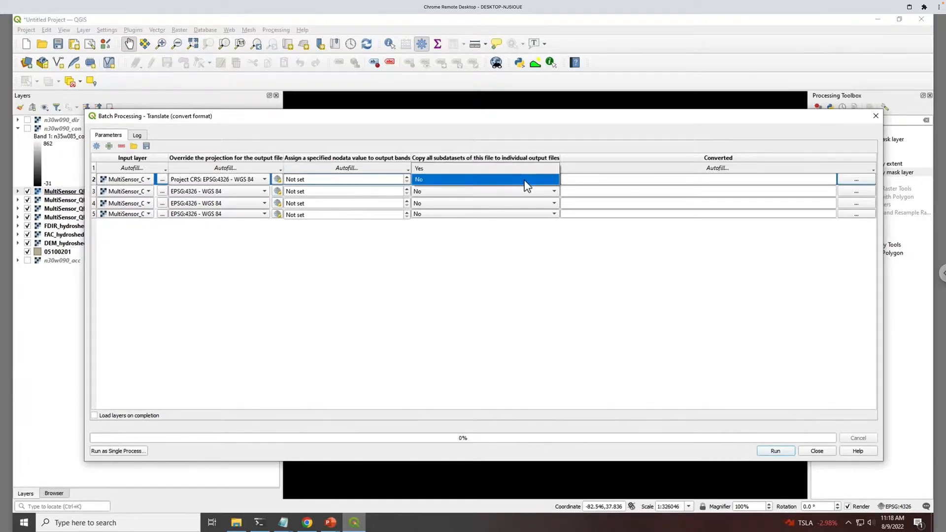
left_click(562, 299)
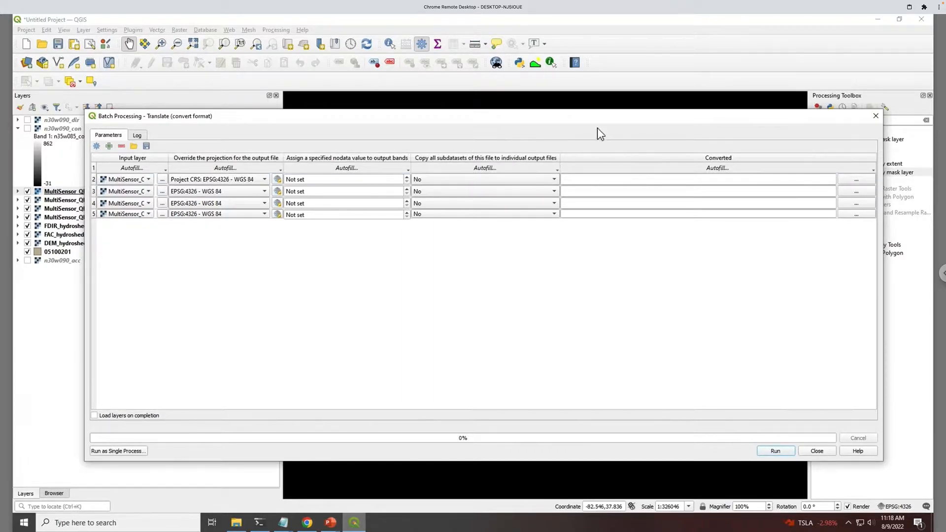
- Browse for the first row's converted output and create and open a new folder named MRMS-new inside FlashFloods073022
left_click_drag(604, 117, 537, 115)
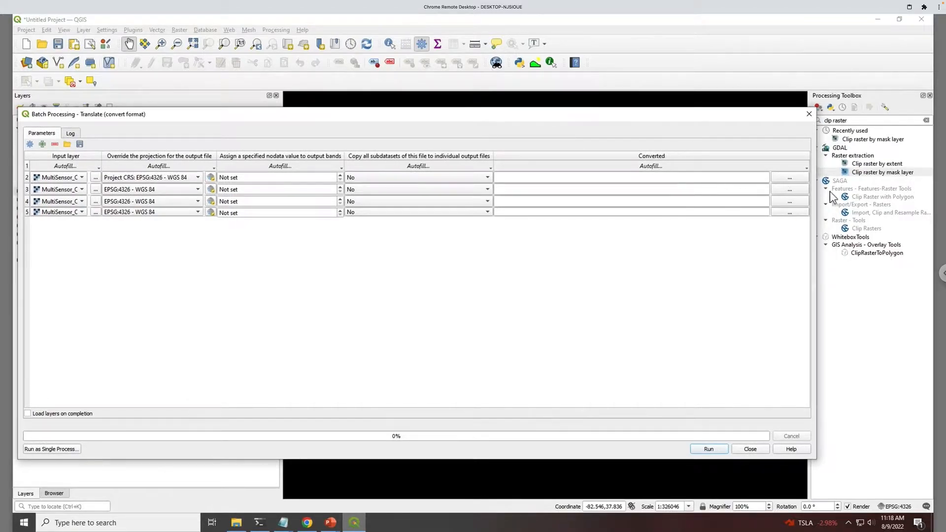
left_click(786, 182)
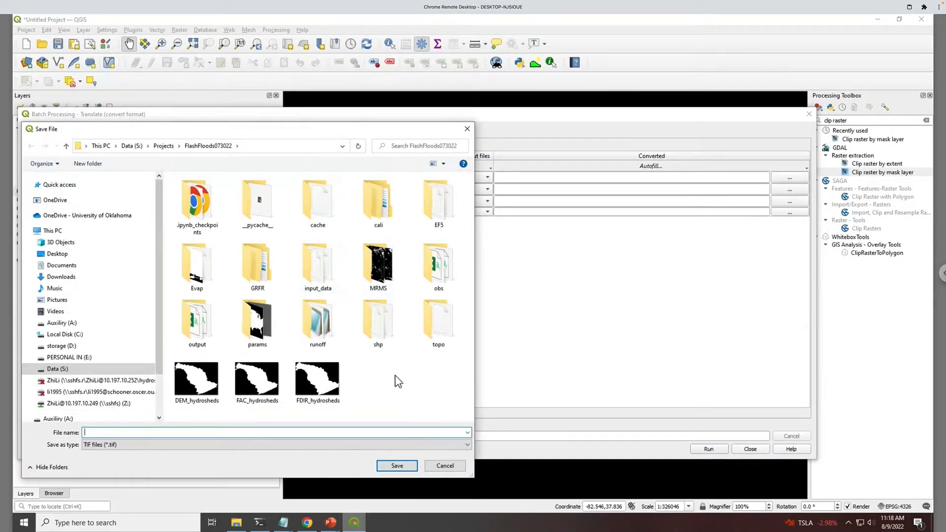
double_click(386, 264)
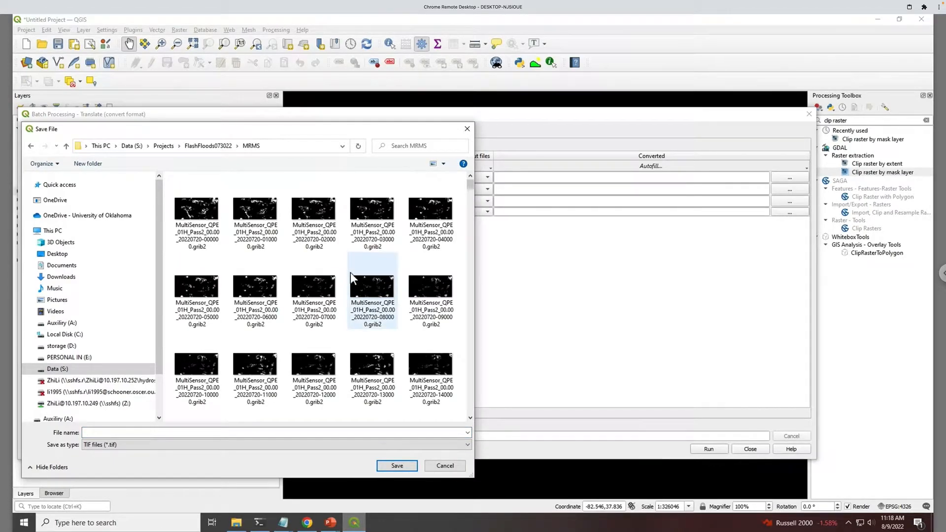
scroll(348, 261, "down", 10)
scroll(348, 264, "down", 5)
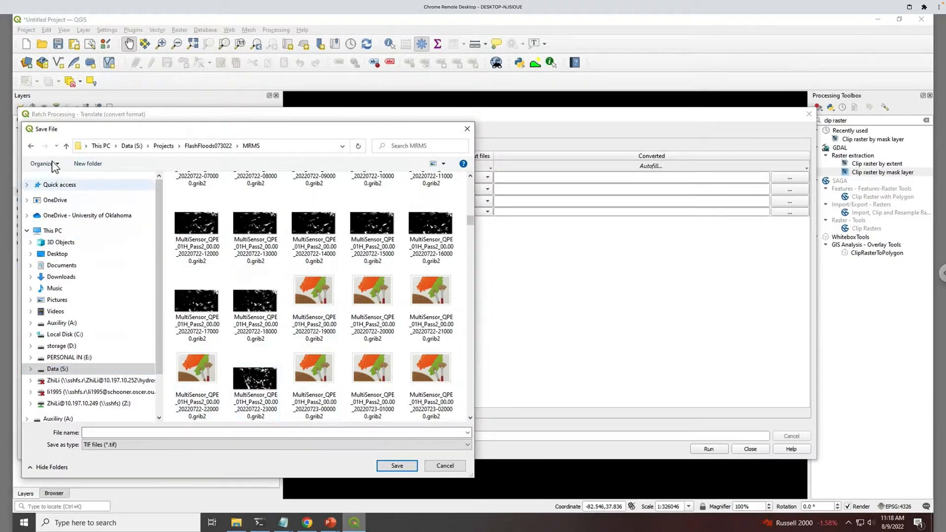
left_click(31, 146)
left_click(392, 397)
left_click(88, 164)
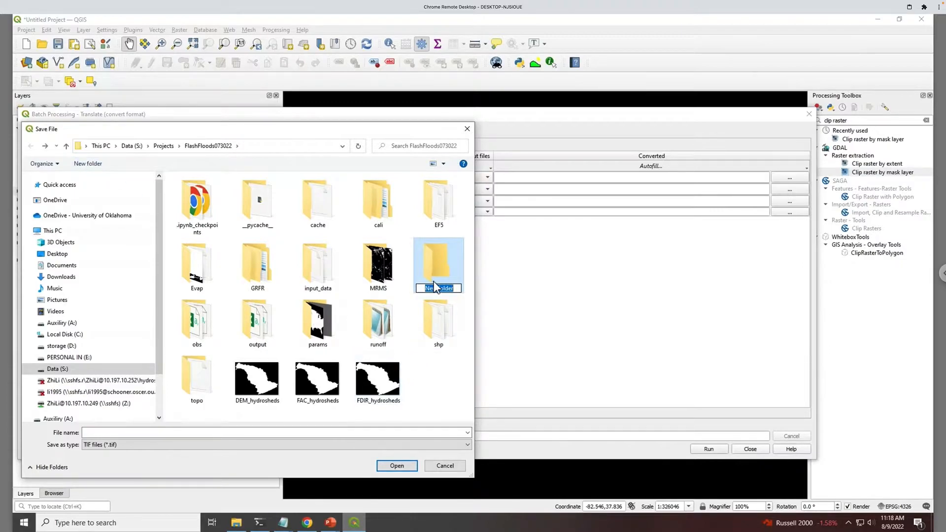
type("MRMS-new")
key("Return")
double_click(441, 265)
- Save the output with the file name MRMS and autofill all rows with parameter values from the Input layer
left_click(244, 435)
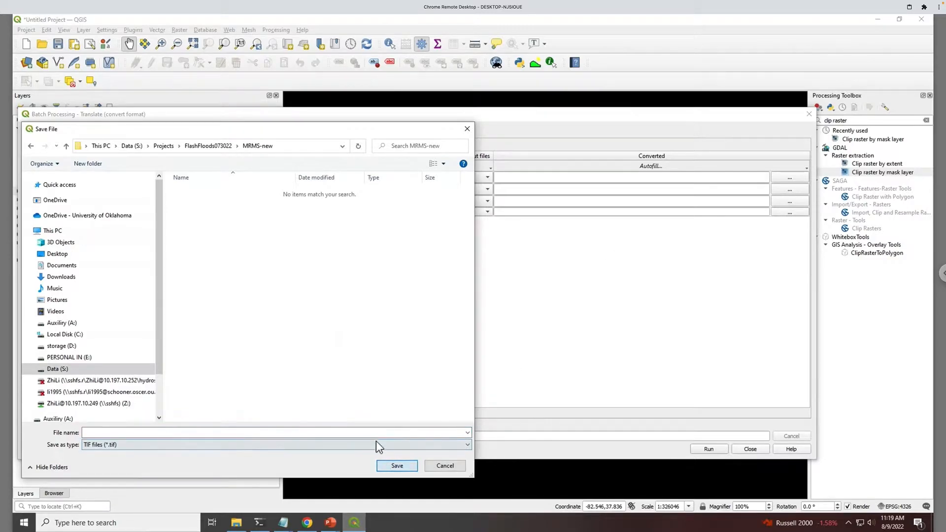
type("MRMS")
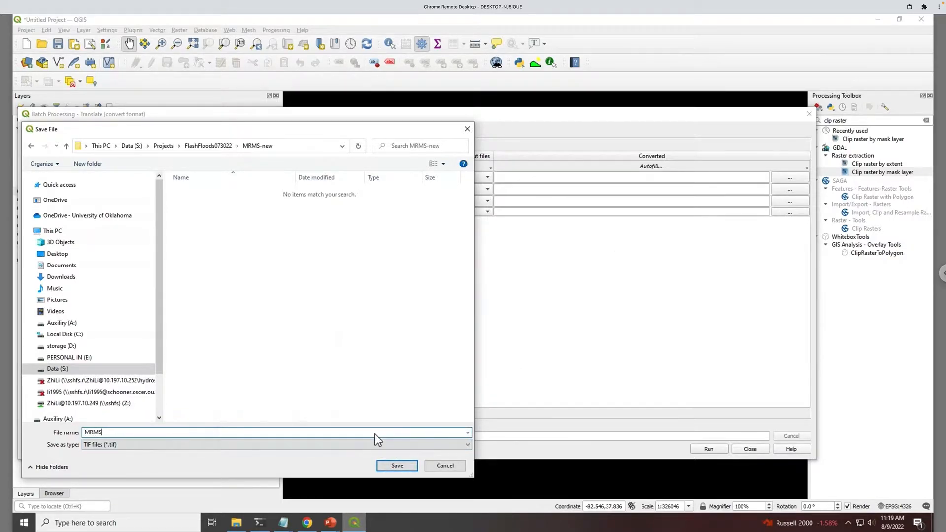
left_click(392, 464)
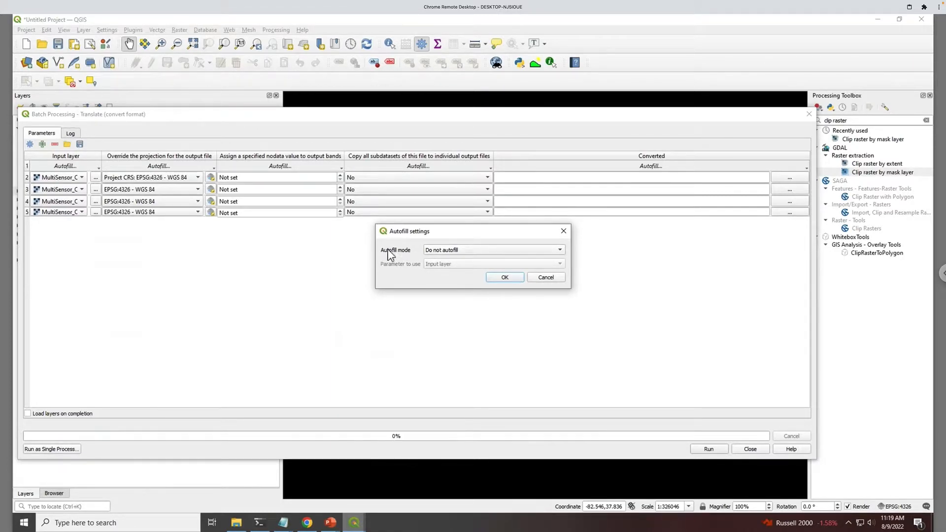
left_click(440, 252)
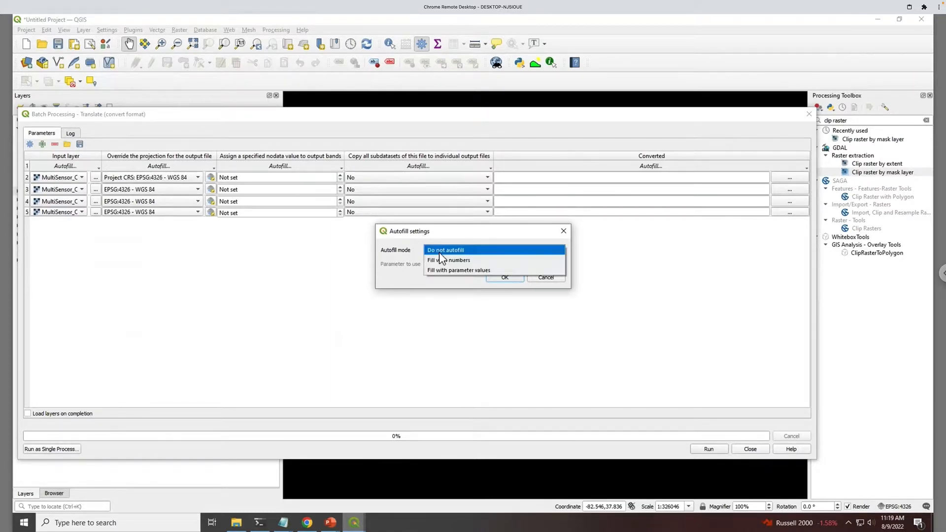
left_click(476, 270)
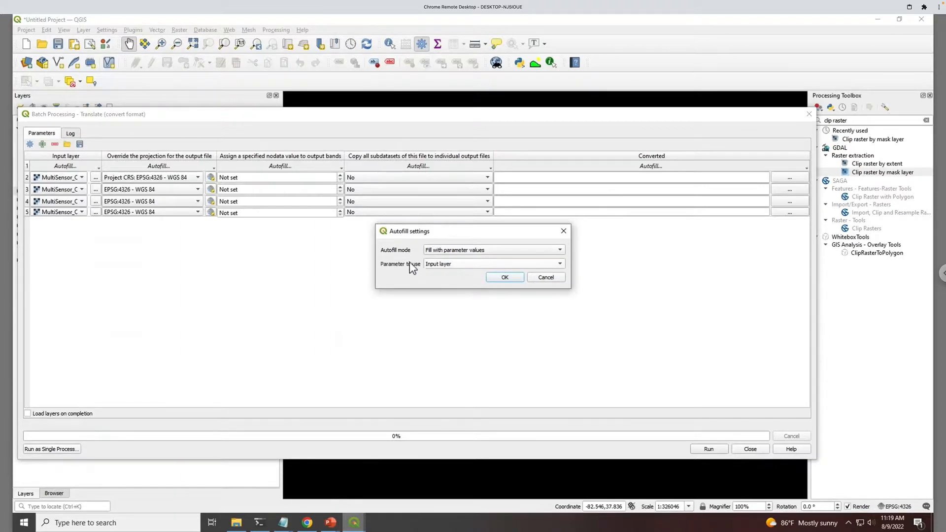
left_click(452, 264)
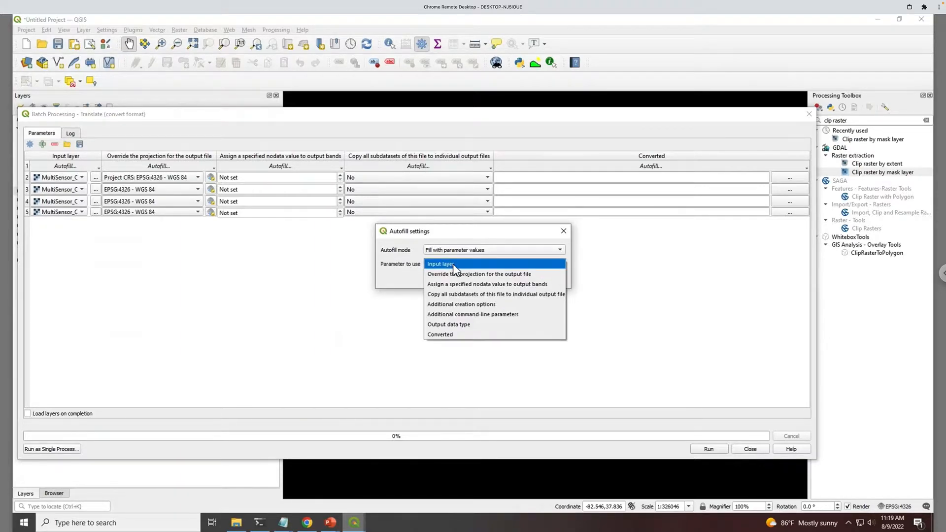
left_click(453, 264)
left_click(505, 277)
- Review the autofilled output paths against the input names, widening the Input layer column, and run the batch conversion
left_click_drag(766, 182, 607, 178)
left_click(751, 179)
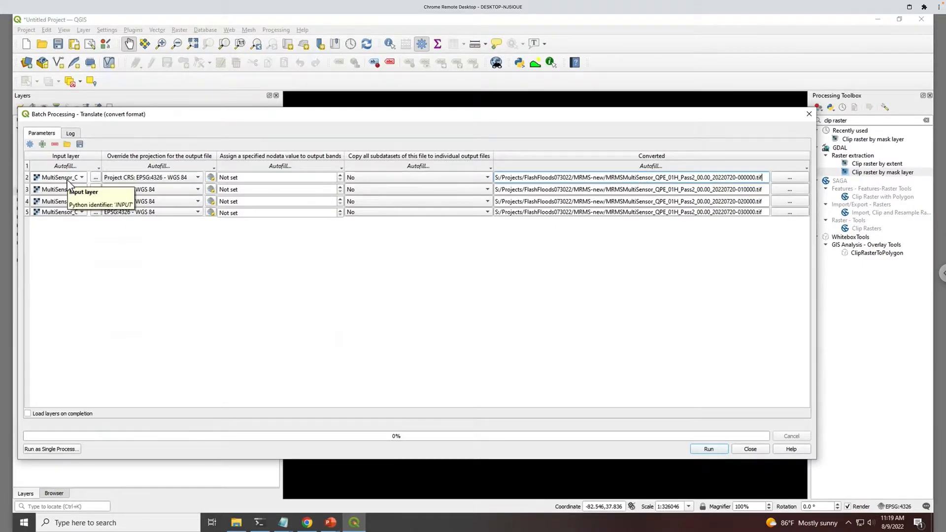
left_click_drag(767, 181, 755, 178)
left_click(765, 181)
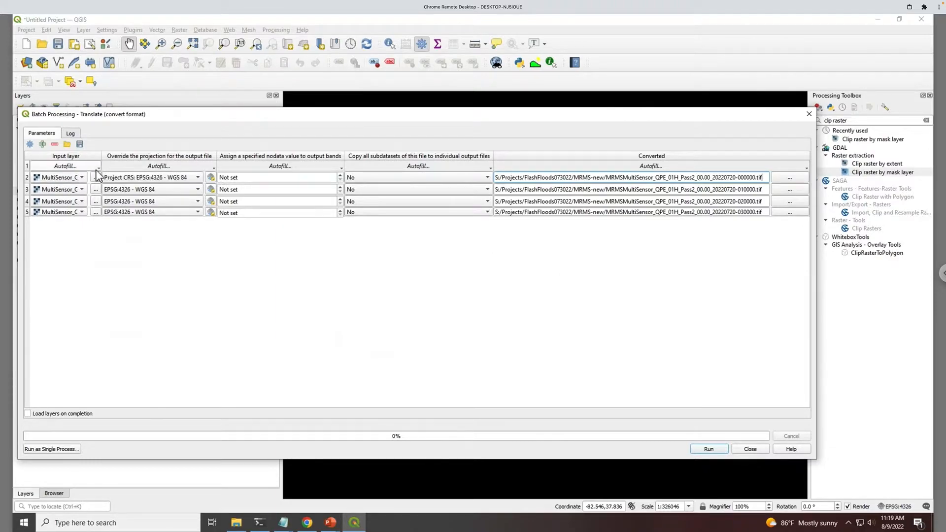
left_click_drag(103, 164, 131, 164)
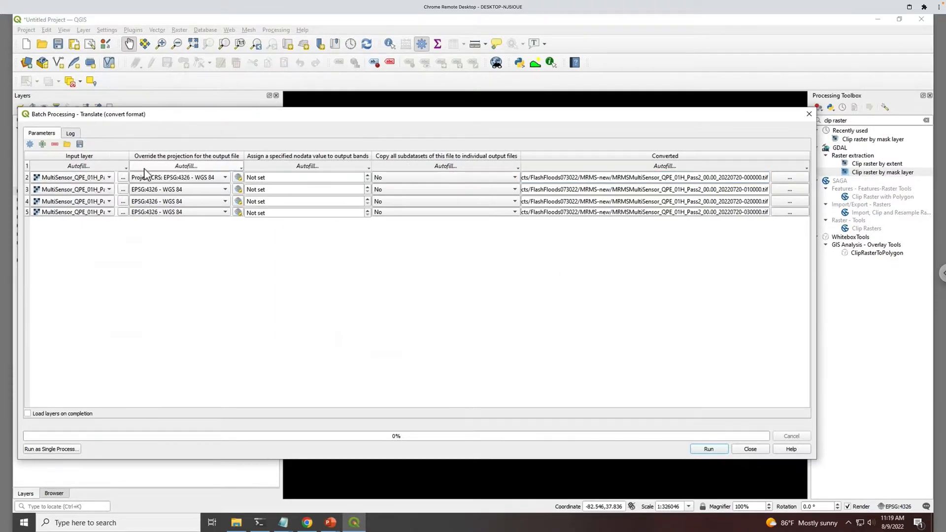
left_click(708, 448)
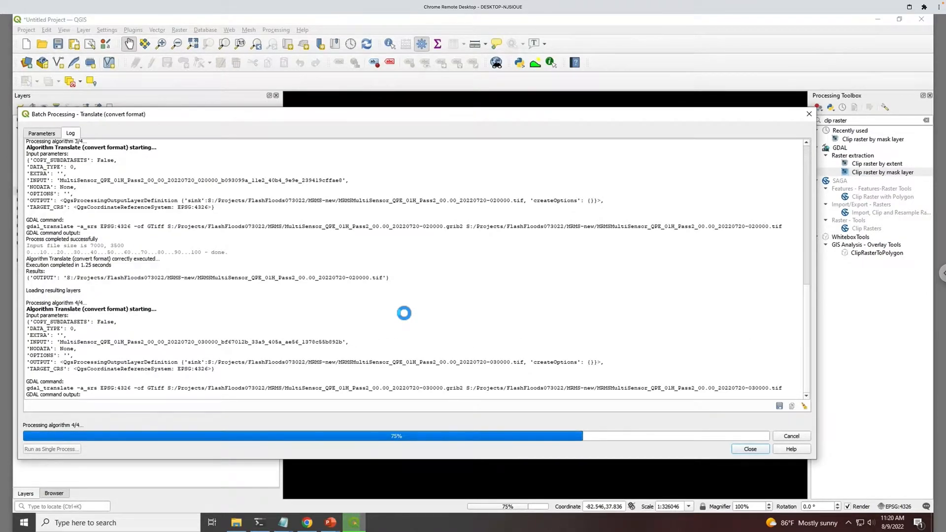
left_click(236, 522)
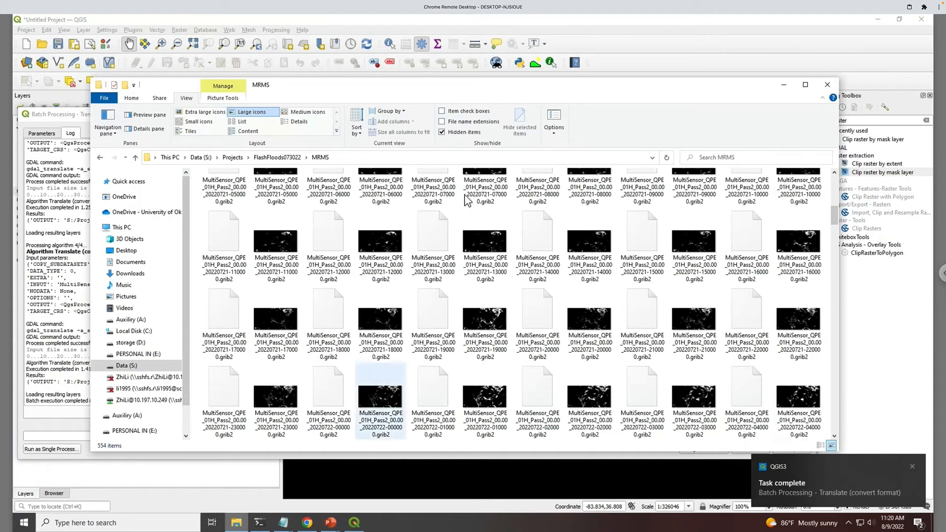
left_click(275, 157)
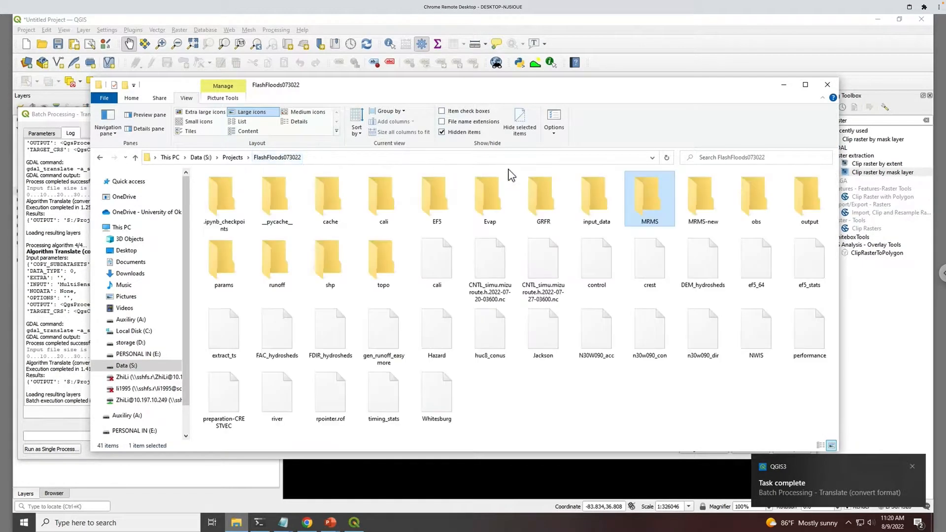
double_click(703, 197)
left_click_drag(498, 316, 197, 174)
left_click(453, 312)
left_click(217, 199)
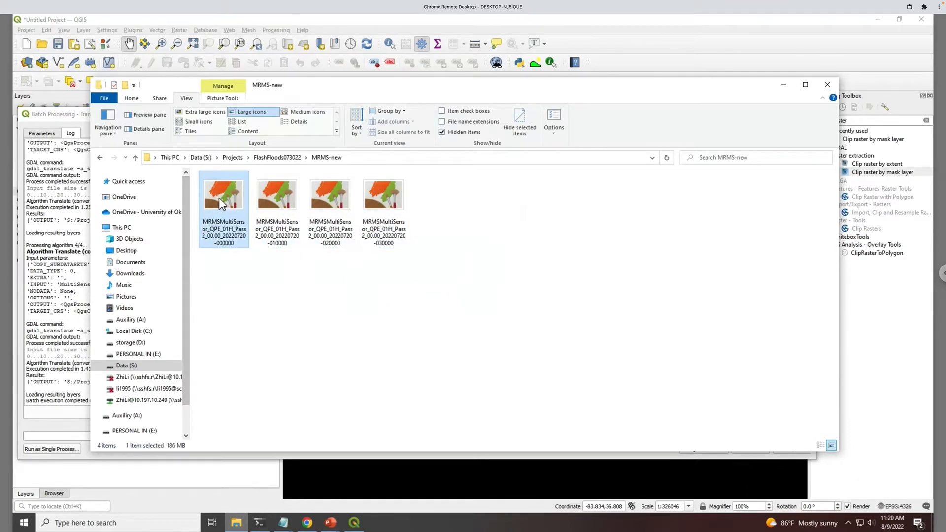
right_click(221, 196)
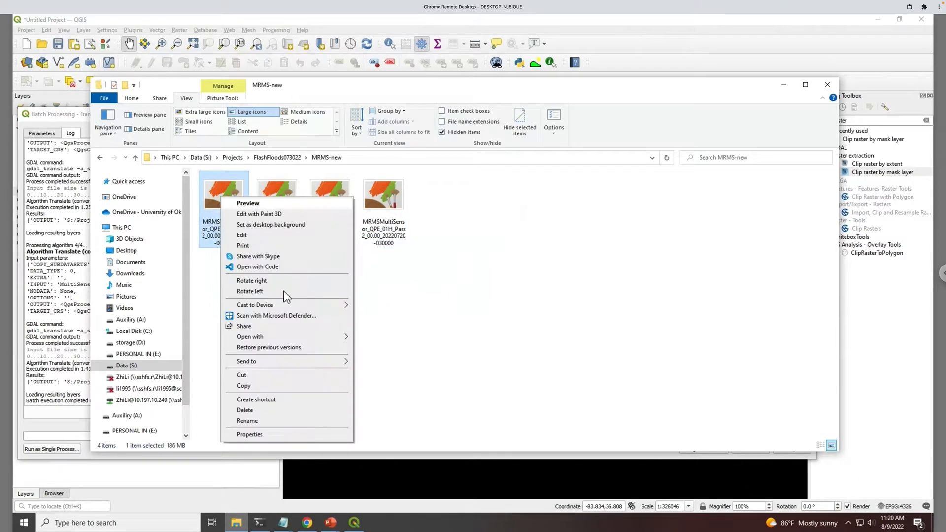
left_click(286, 434)
left_click_drag(295, 259, 268, 259)
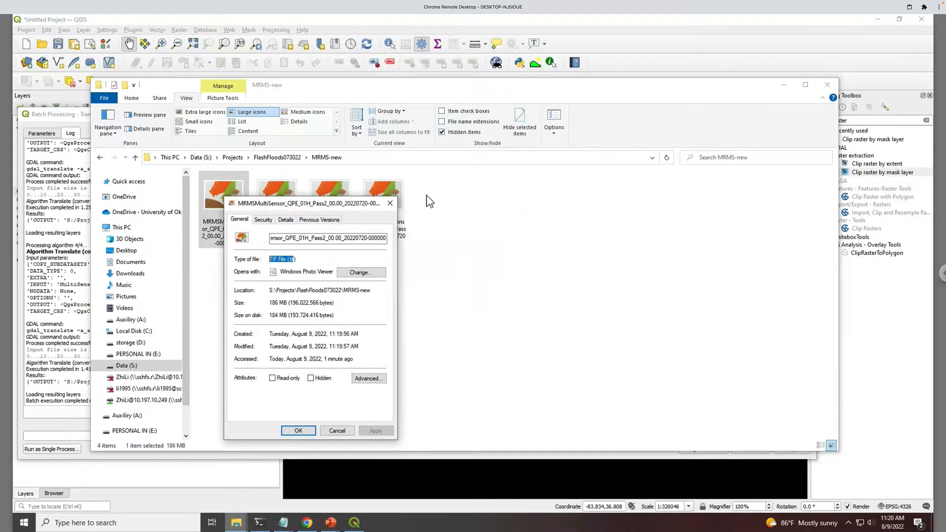
left_click(391, 203)
left_click_drag(472, 320, 242, 208)
left_click(325, 312)
left_click(379, 295)
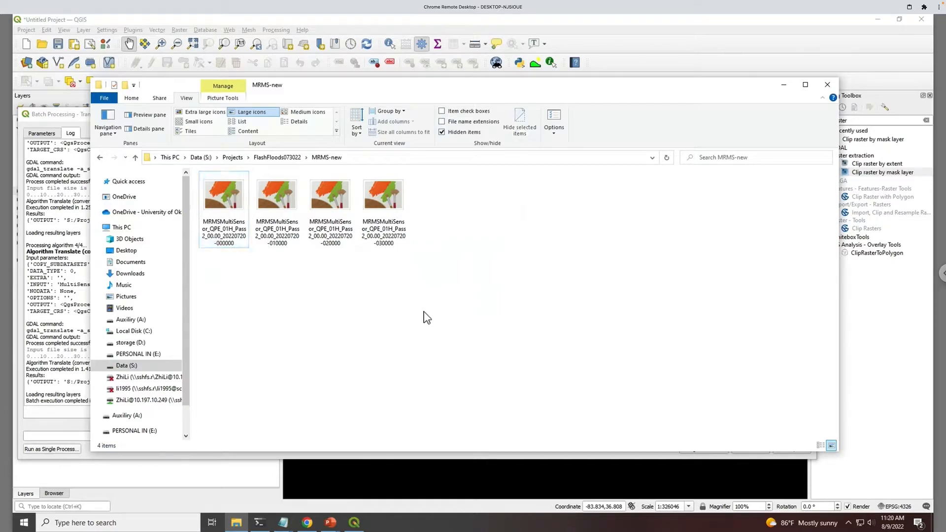
left_click(401, 309)
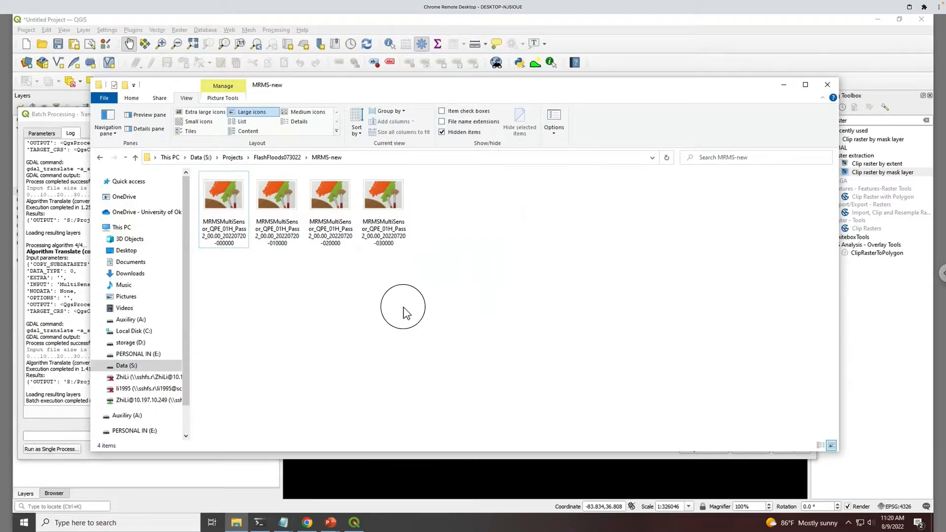
- Switch to the PowerPoint slide show on downloading forcing data and open its PET link, earlywarning.usgs.gov/fews/product/81
left_click(331, 523)
left_click(599, 352)
left_click_drag(445, 216, 768, 433)
left_click(335, 521)
left_click(381, 475)
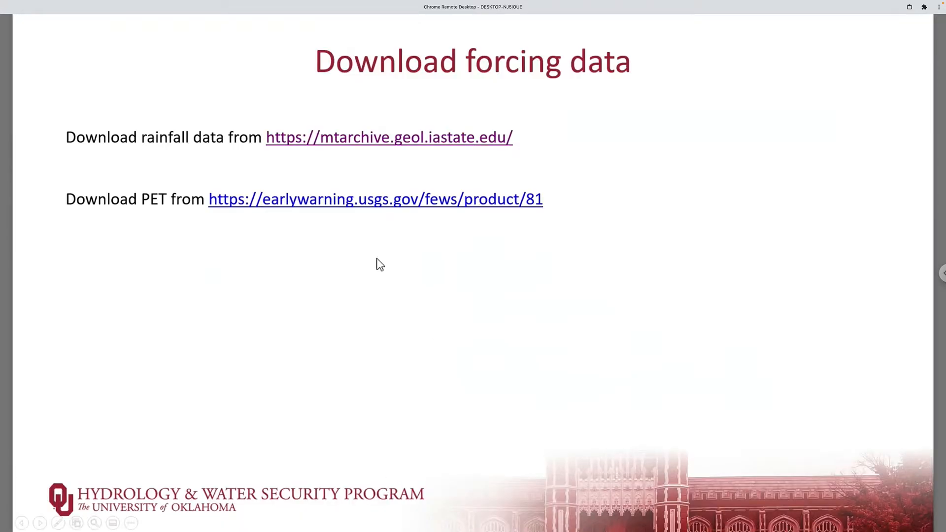
left_click(381, 202)
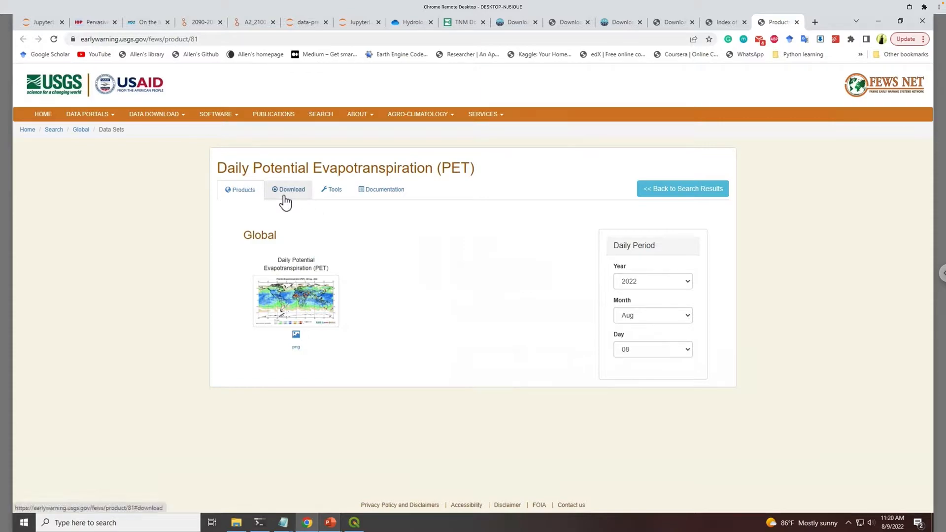
- Set the Daily Period of the PET product to year 2022, month Jul and day 25
mouse_move(203, 113)
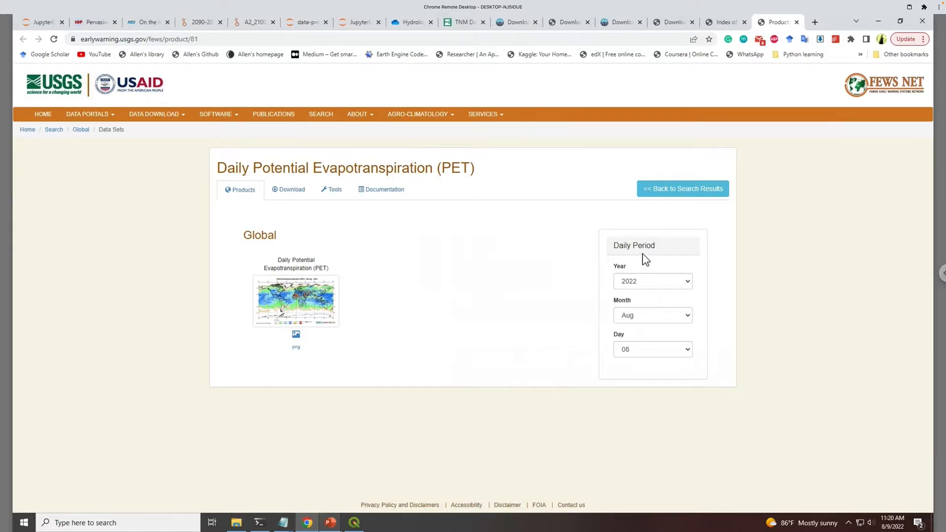
left_click(659, 317)
left_click(645, 285)
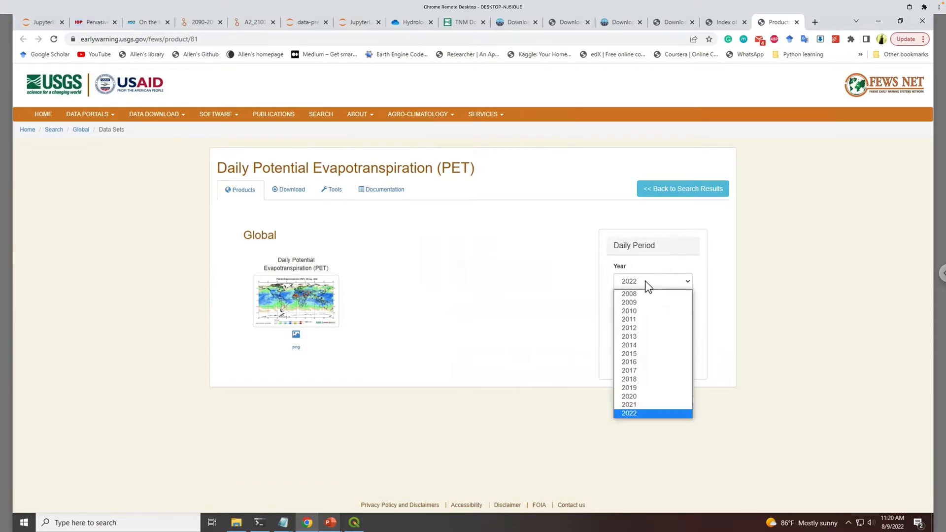
left_click(675, 285)
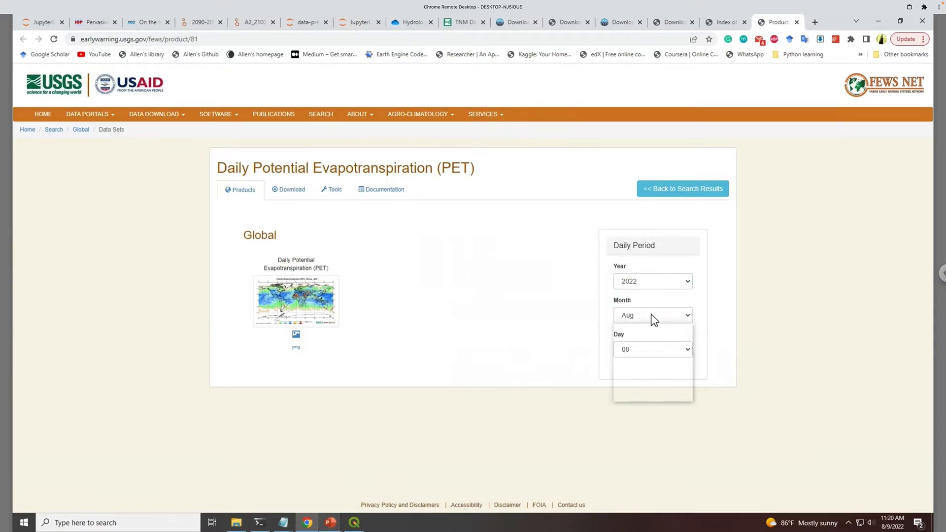
left_click(653, 316)
left_click(656, 386)
left_click(640, 349)
scroll(645, 307, "down", 3)
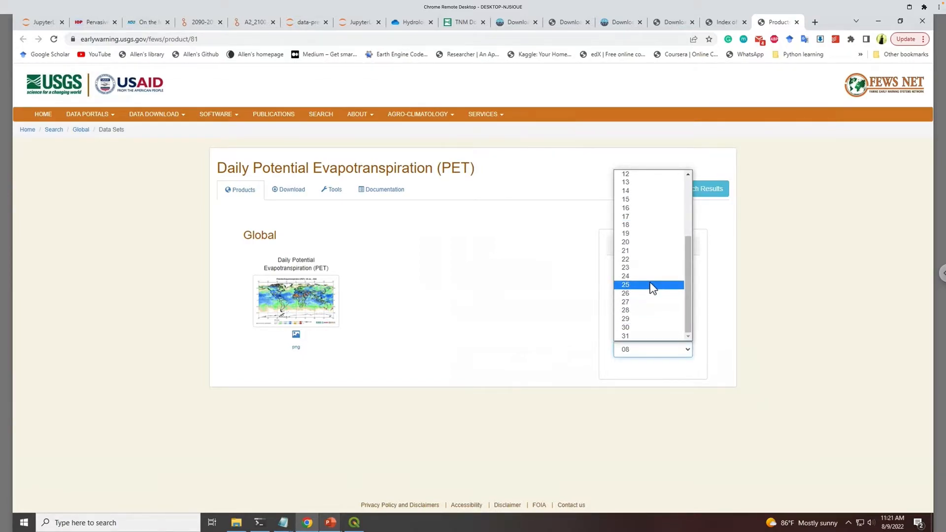
left_click(652, 286)
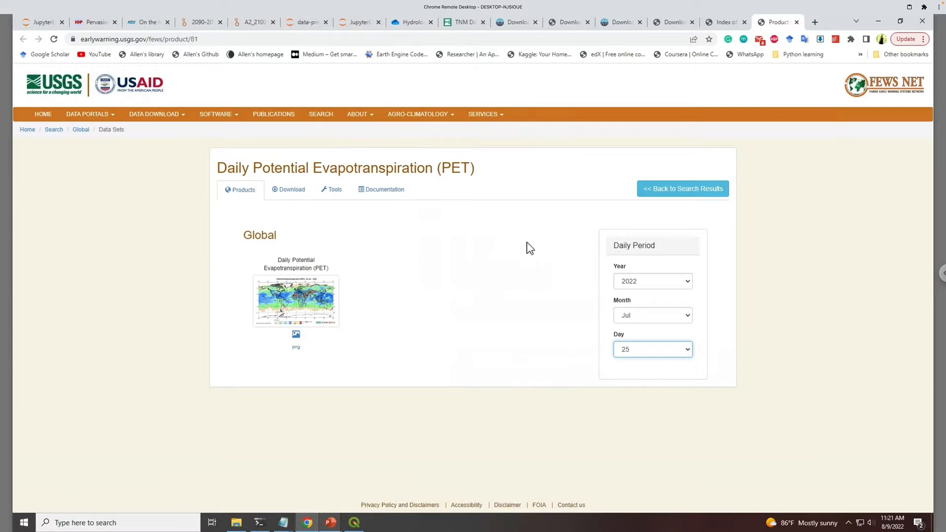
- Set the single daily PET download to 25 Jul 2022, request the data and dismiss the save dialog
left_click(291, 191)
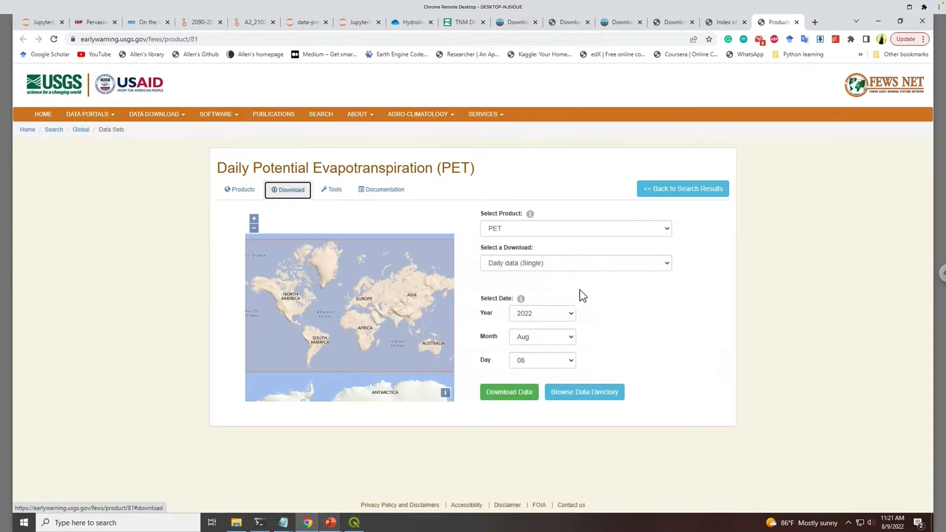
left_click(561, 348)
left_click(542, 402)
left_click(550, 360)
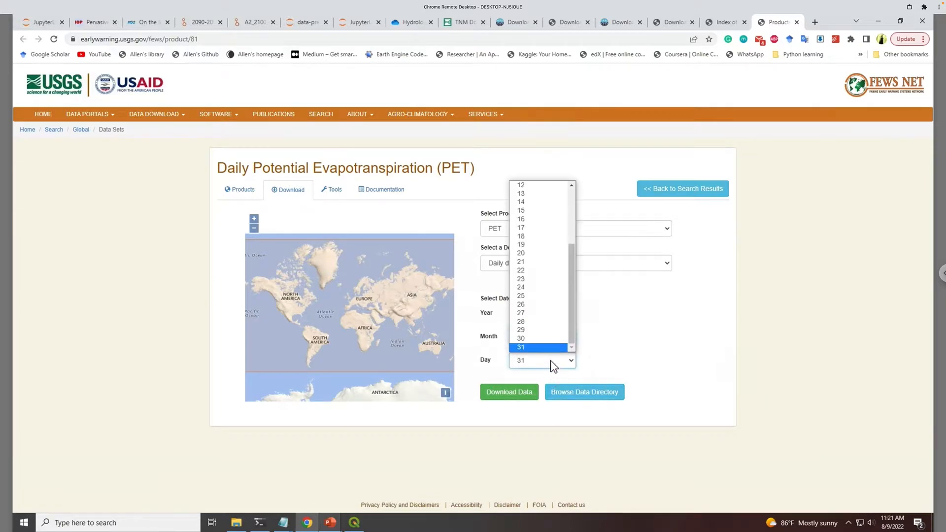
left_click(538, 297)
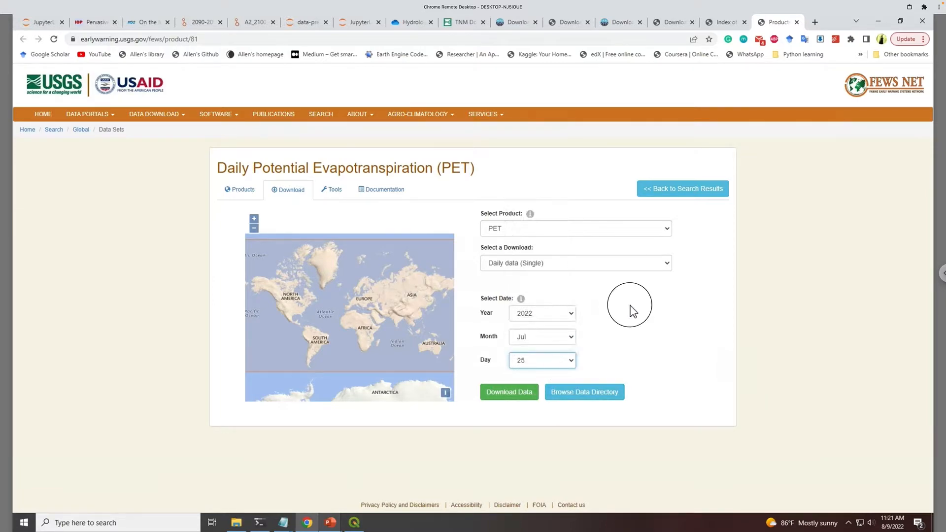
left_click(521, 394)
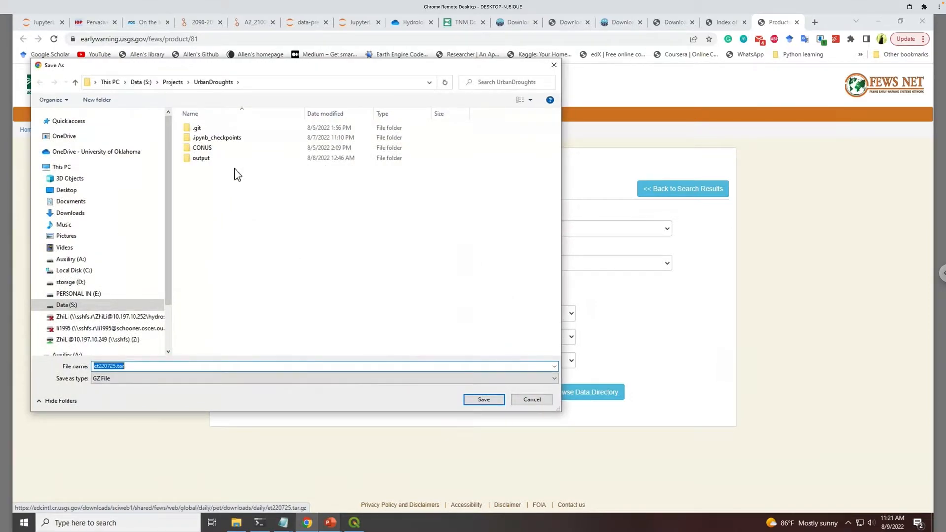
left_click(554, 65)
- Switch to File Explorer, open the Evap folder in FlashFloods073022 and select the et150304 BIL, HDR, PRJ and STX files
left_click(236, 523)
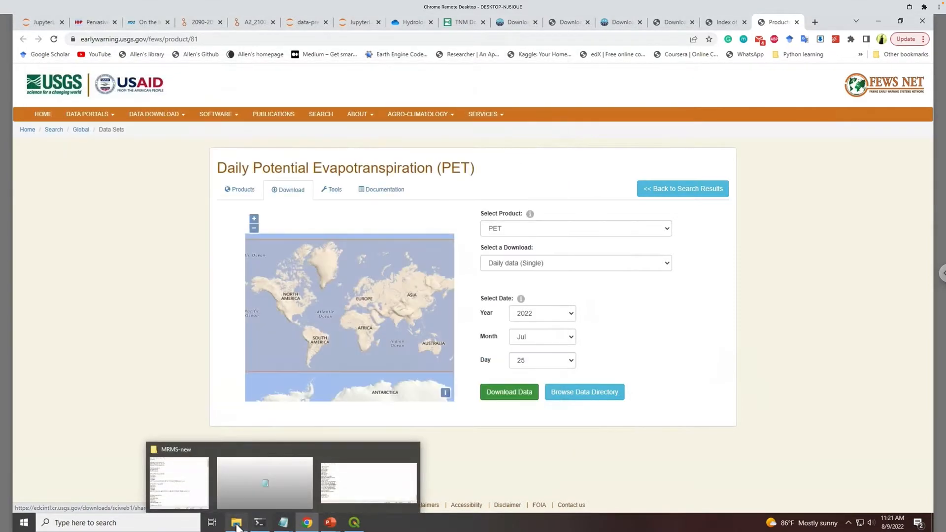
left_click(195, 480)
left_click(287, 161)
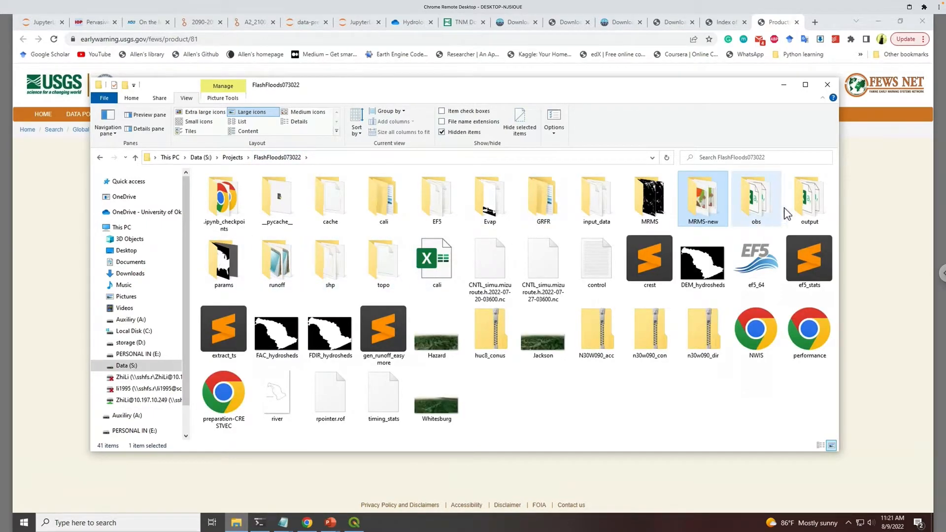
double_click(473, 206)
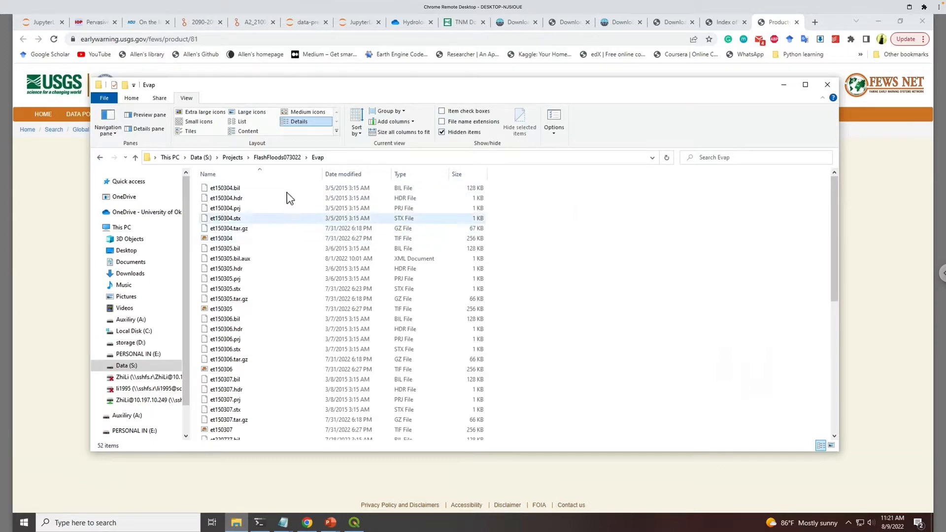
left_click(273, 188)
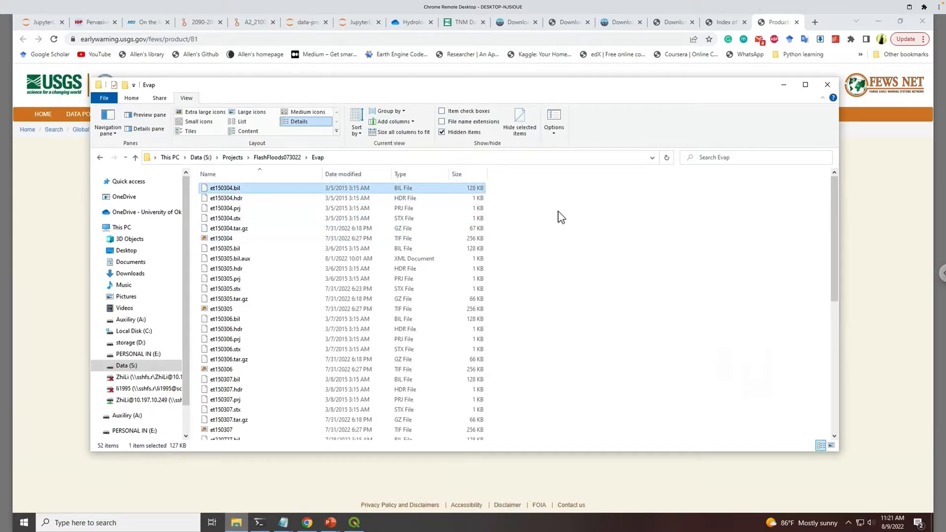
left_click(252, 217, "shift")
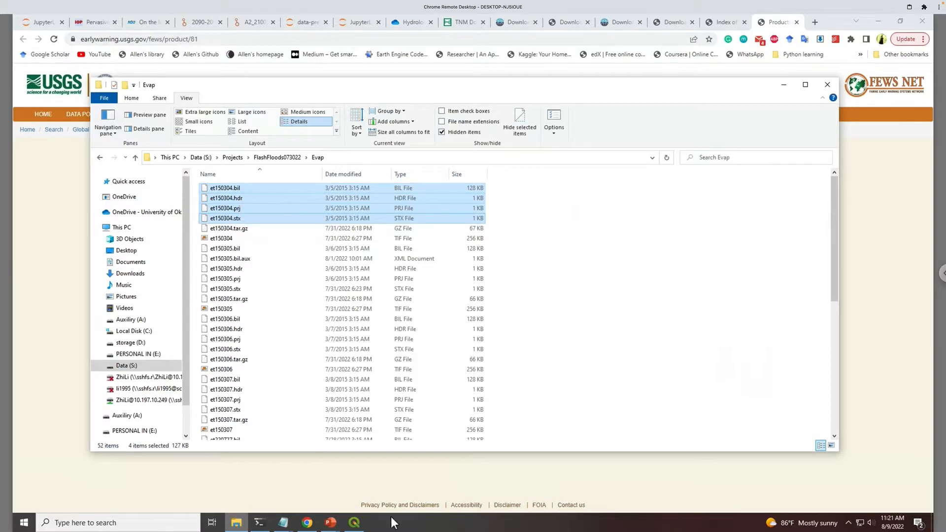
- Switch to QGIS, close the finished batch Translate dialog and place the Evap folder window beside the layer list
left_click(359, 521)
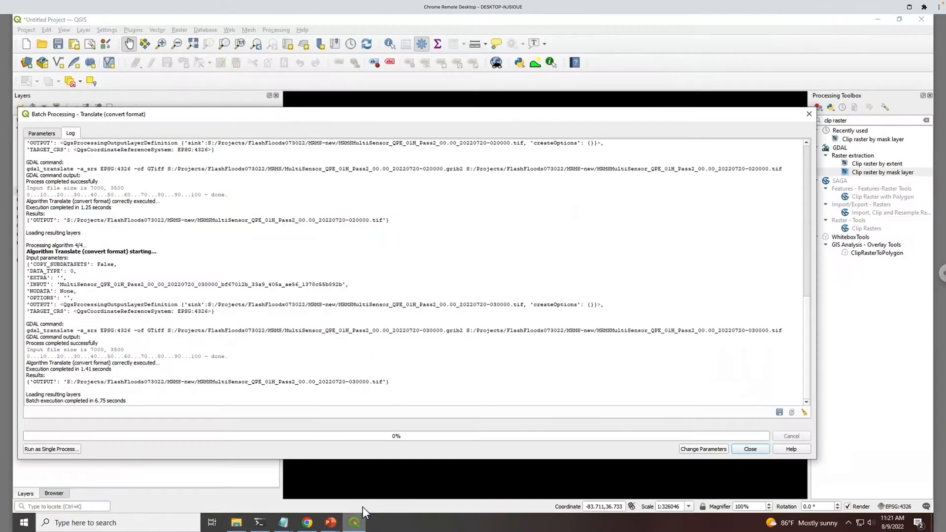
left_click(808, 114)
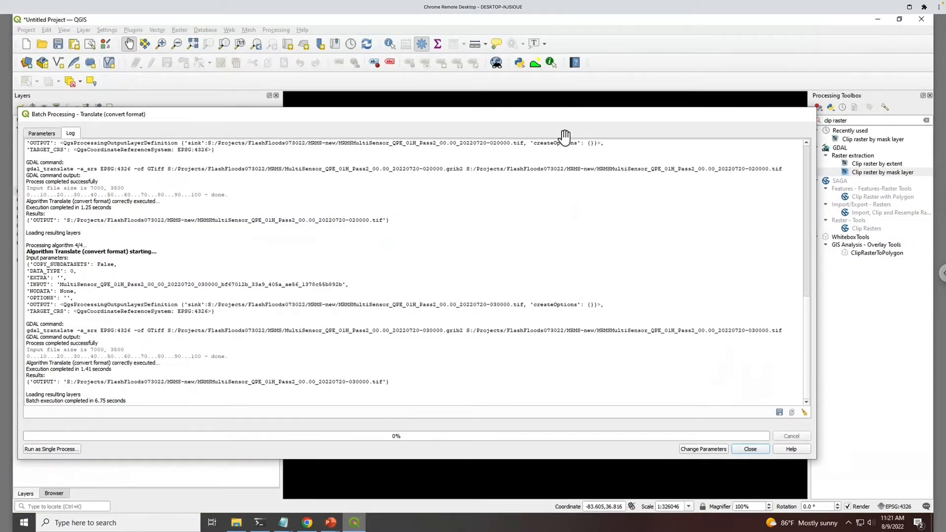
left_click(237, 524)
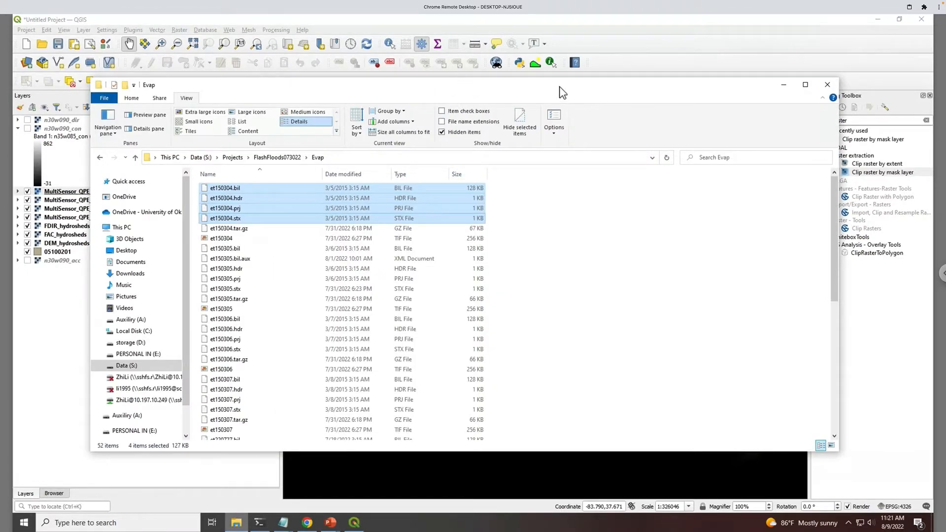
left_click_drag(562, 91, 704, 91)
- Add et150304.bil, et150305.bil and et150306.bil from the Evap folder to the QGIS project as raster layers
left_click(424, 188)
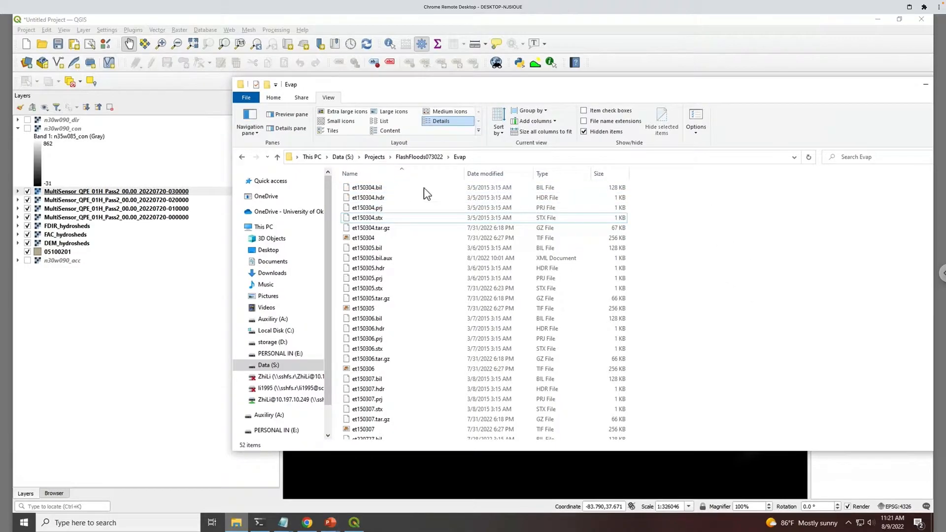
left_click(379, 189)
left_click_drag(376, 192, 137, 337)
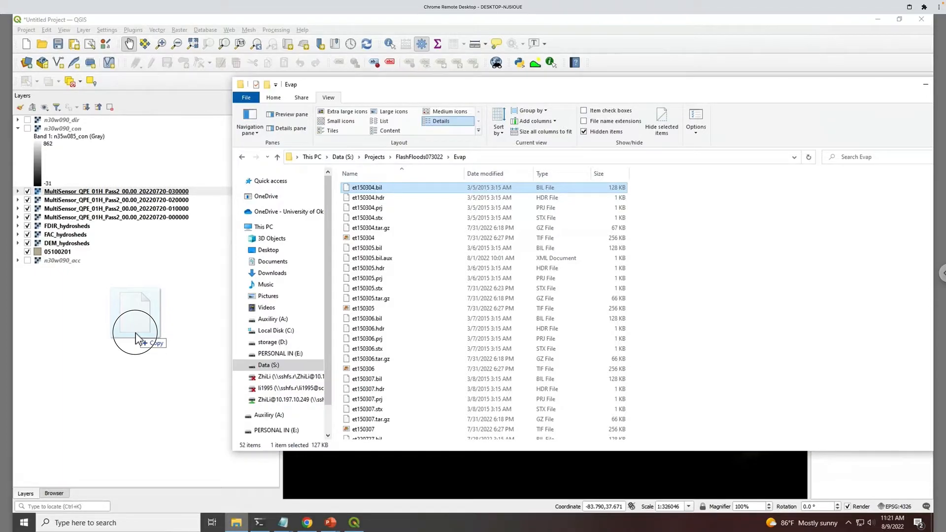
left_click_drag(137, 339, 135, 337)
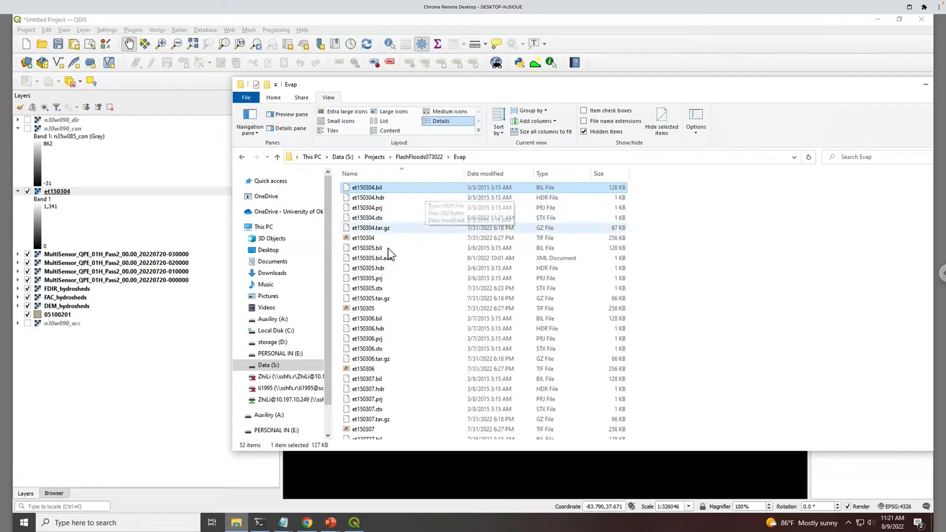
left_click_drag(386, 248, 141, 321)
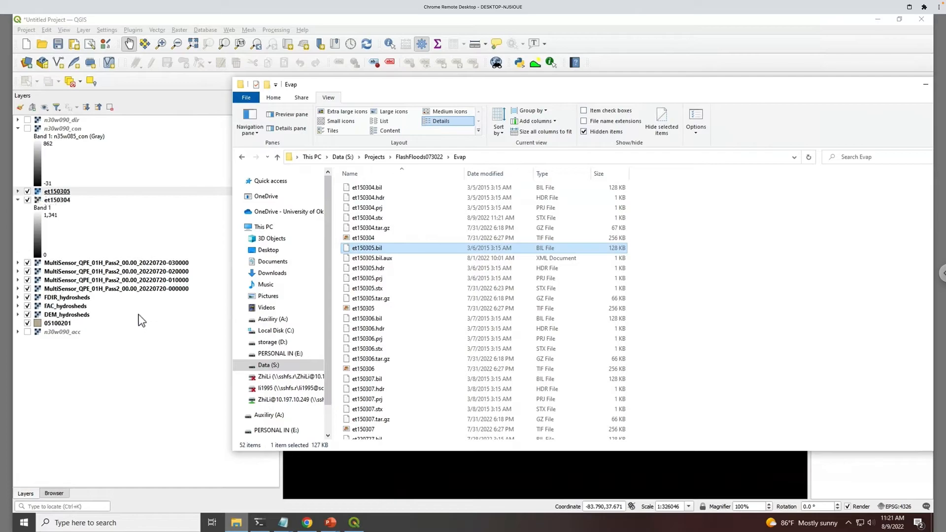
left_click(384, 319)
left_click_drag(384, 320, 138, 397)
left_click(153, 479)
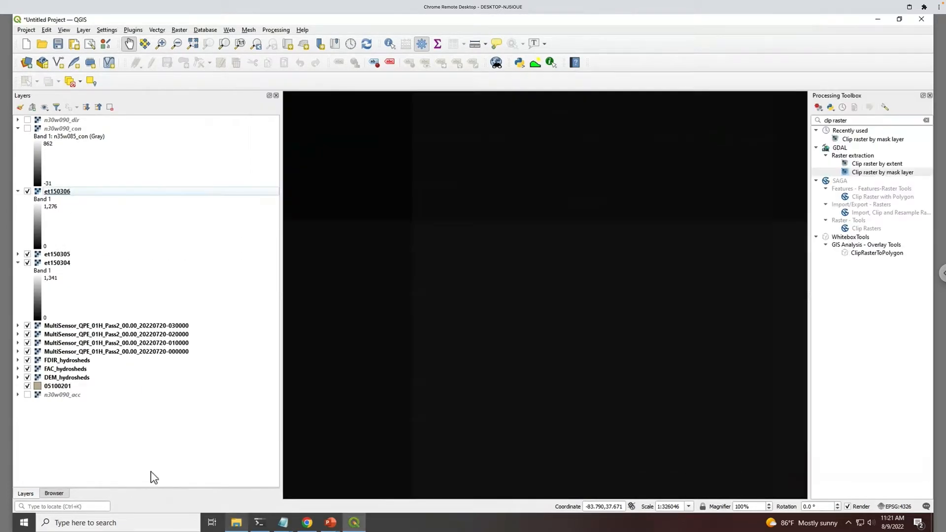
- Open the Translate (Convert Format) tool as a batch process and add two more input rows
left_click(181, 31)
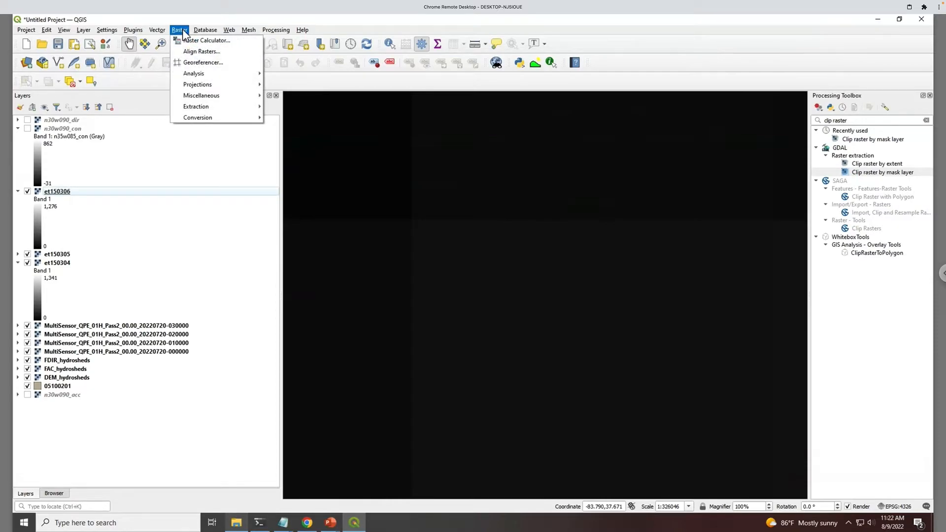
mouse_move(221, 121)
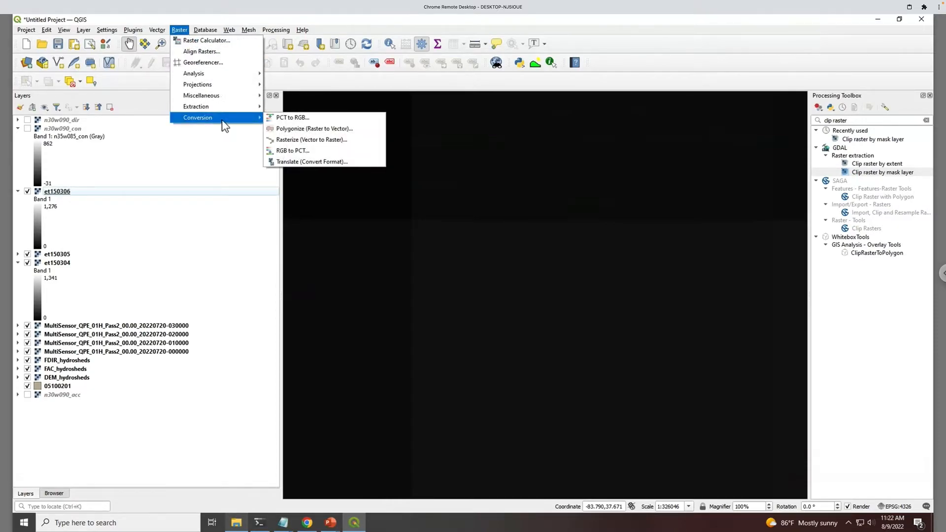
left_click(294, 164)
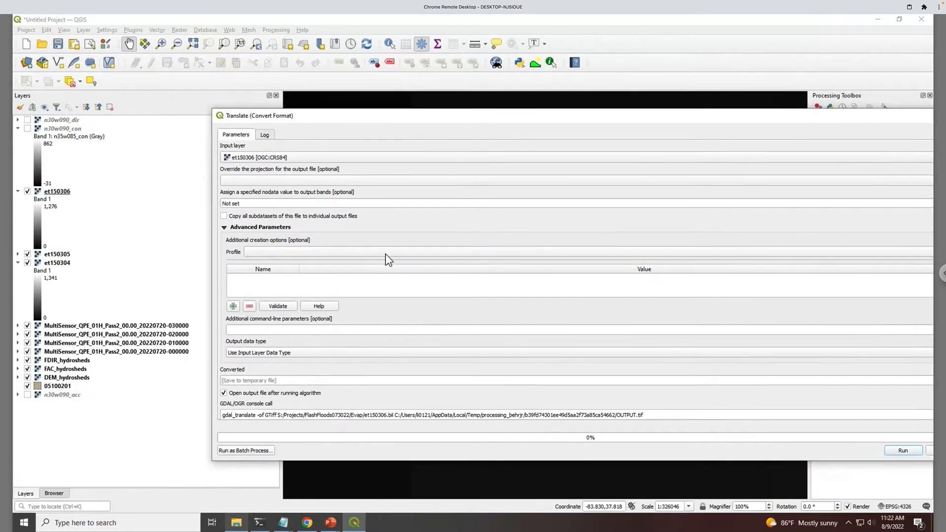
left_click(230, 450)
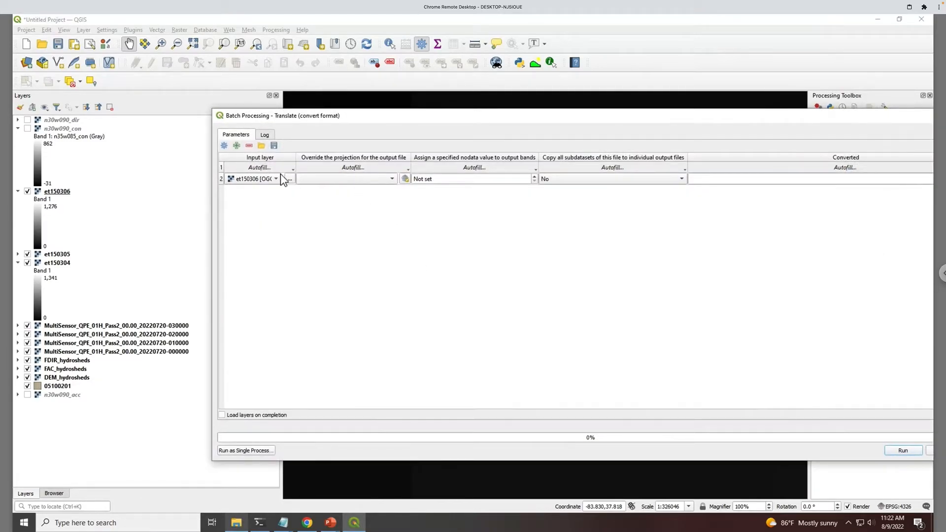
left_click(237, 146)
left_click(236, 145)
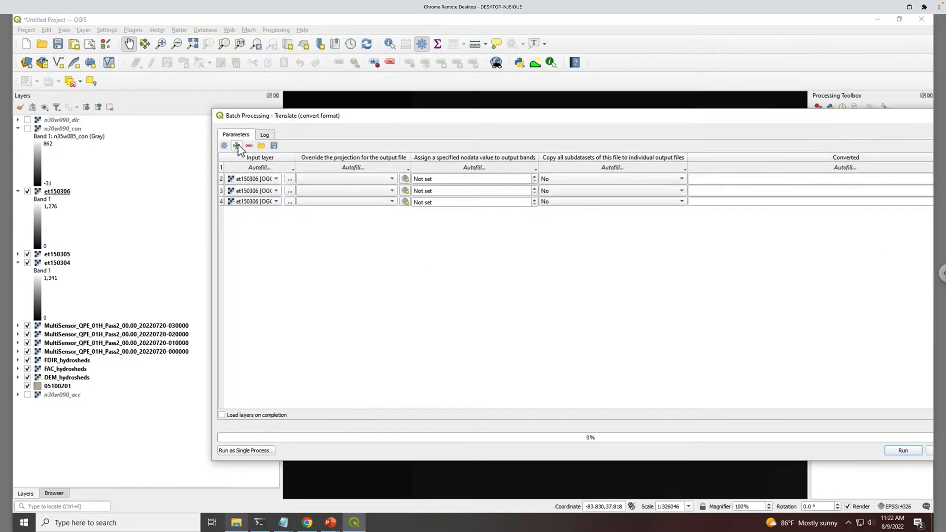
- Assign et150305 and et150304 as inputs of the second and first batch rows, and close the dialog without running it
left_click(275, 188)
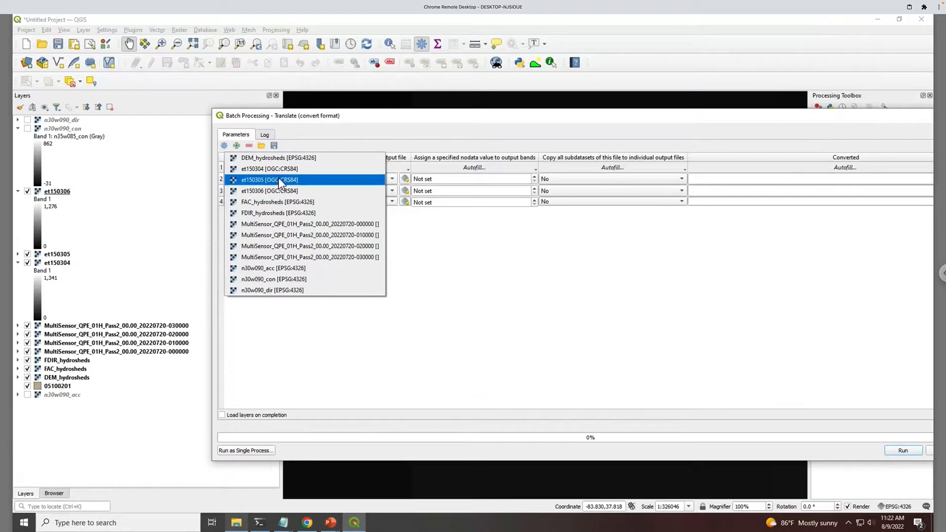
left_click(279, 180)
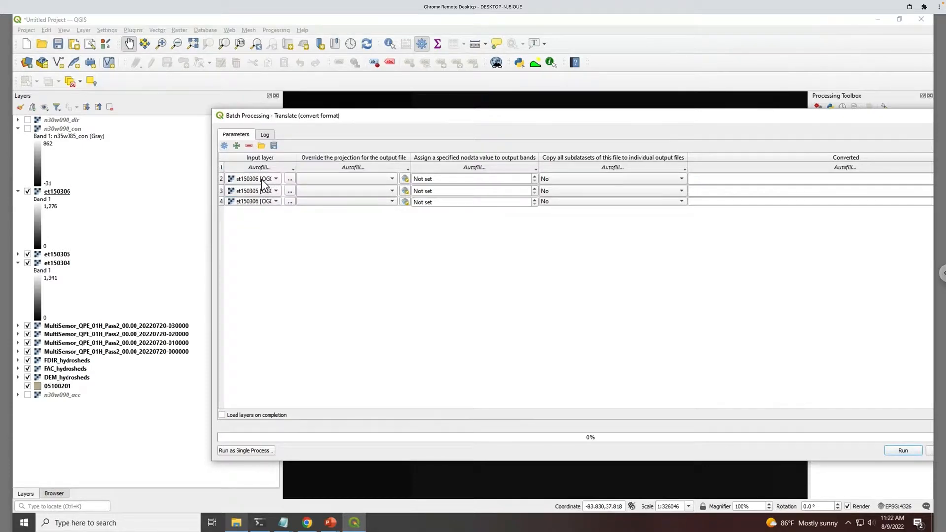
left_click(262, 180)
left_click(269, 154)
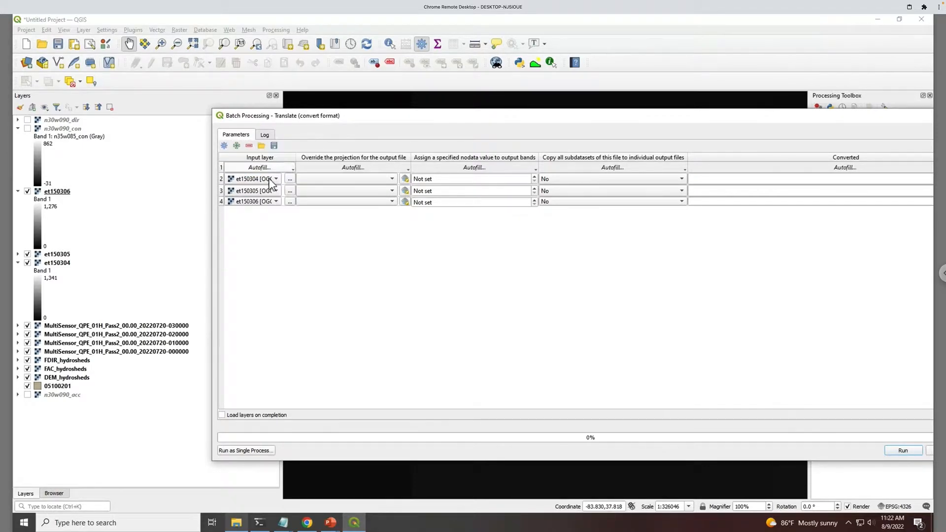
left_click_drag(690, 118, 521, 117)
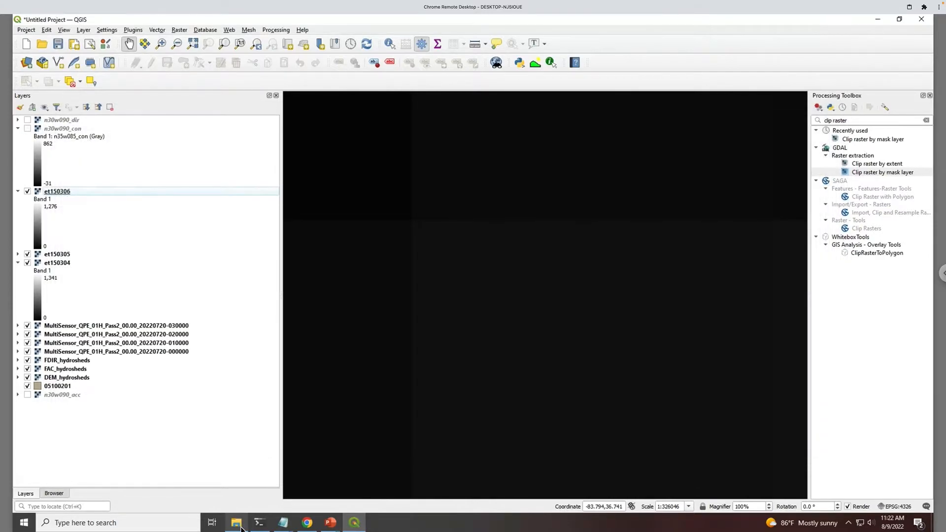
- Switch to File Explorer and select the converted et150304 TIF file in the Evap folder
left_click(240, 526)
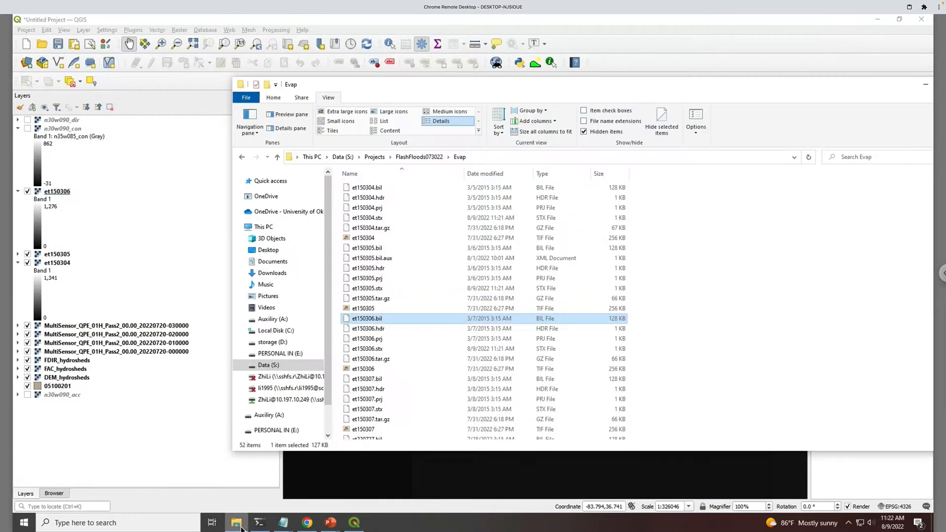
left_click(404, 239)
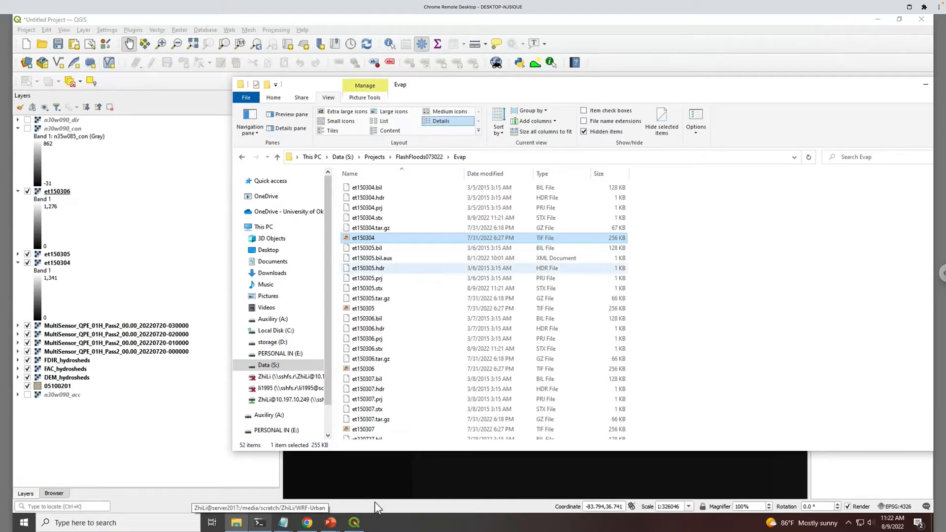
- Switch to the PowerPoint slide show and advance to the slide on converting forcing data to a compatible format
left_click(330, 522)
left_click(370, 494)
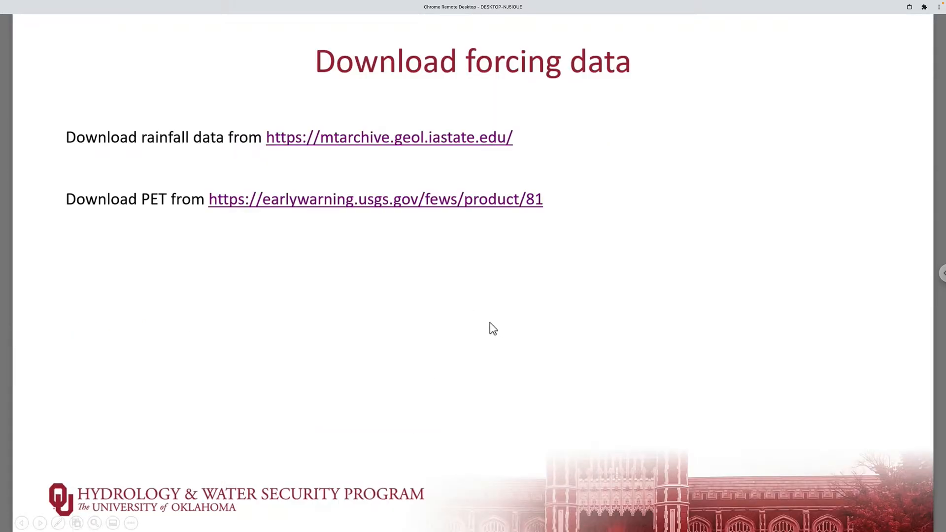
key("Right")
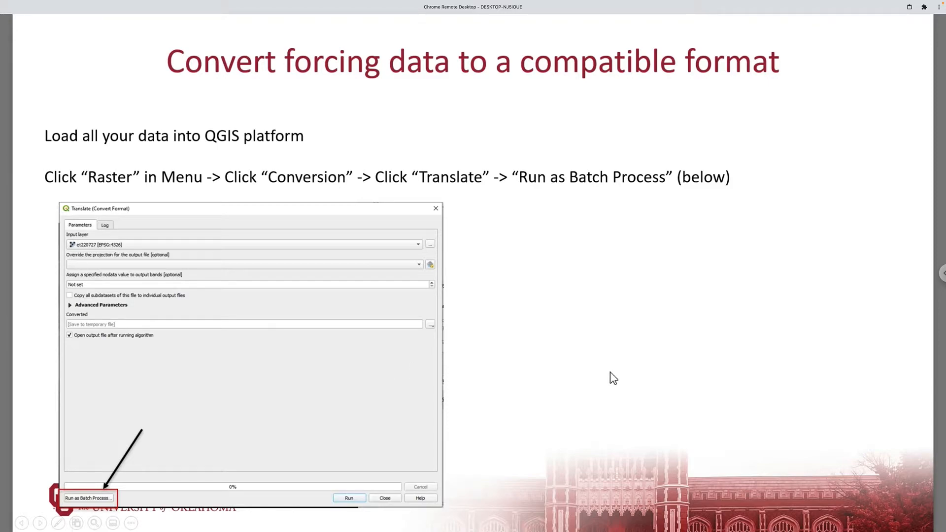
- Advance the slide show to the slide on downloading USGS gauges observed streamflow, and switch back to the Evap folder in File Explorer
key("Right")
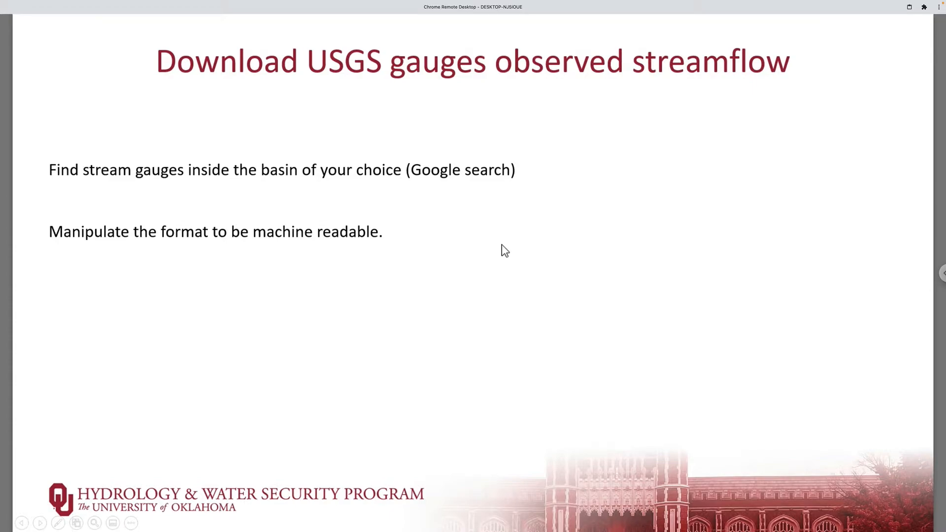
key("alt+Tab")
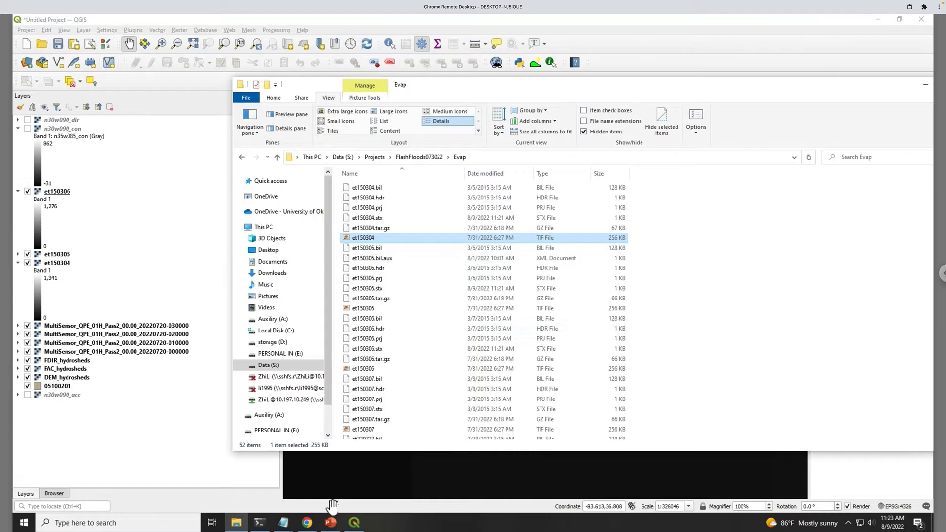
mouse_move(313, 524)
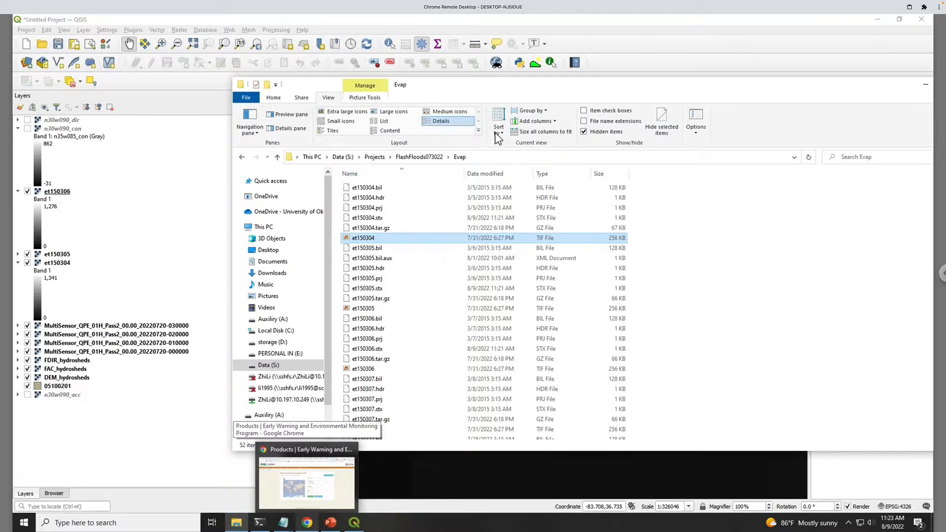
- Open the shp folder of FlashFloods073022 and copy the basin code 05100201 from the name of its .shp file
left_click(422, 158)
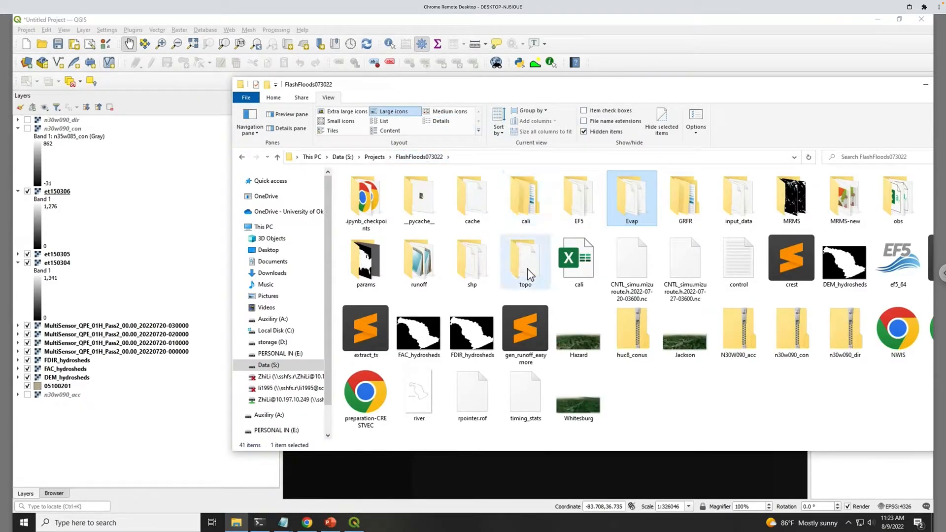
double_click(481, 258)
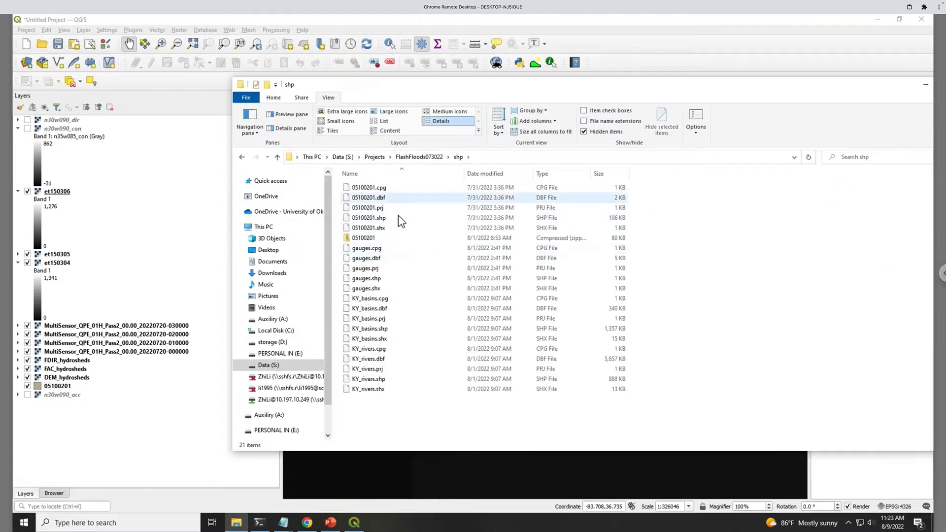
left_click(386, 219)
left_click(375, 221)
key("ctrl+c")
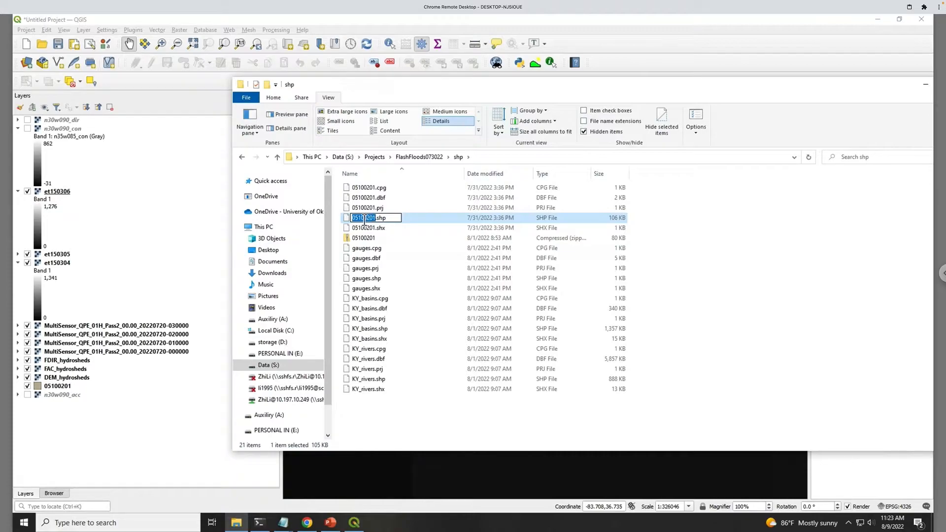
- Switch to Chrome and search the web for "05100201 stream gauges" in a new tab
left_click(319, 510)
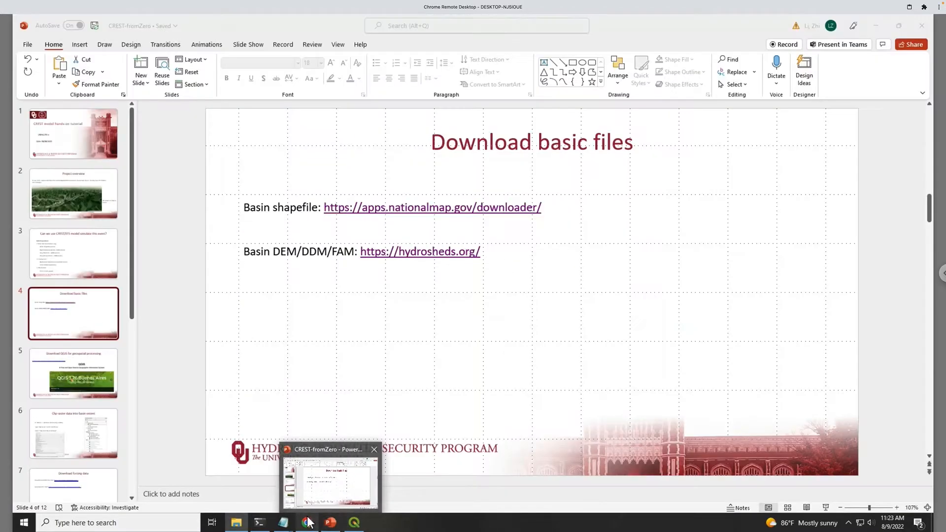
left_click(307, 521)
left_click(815, 22)
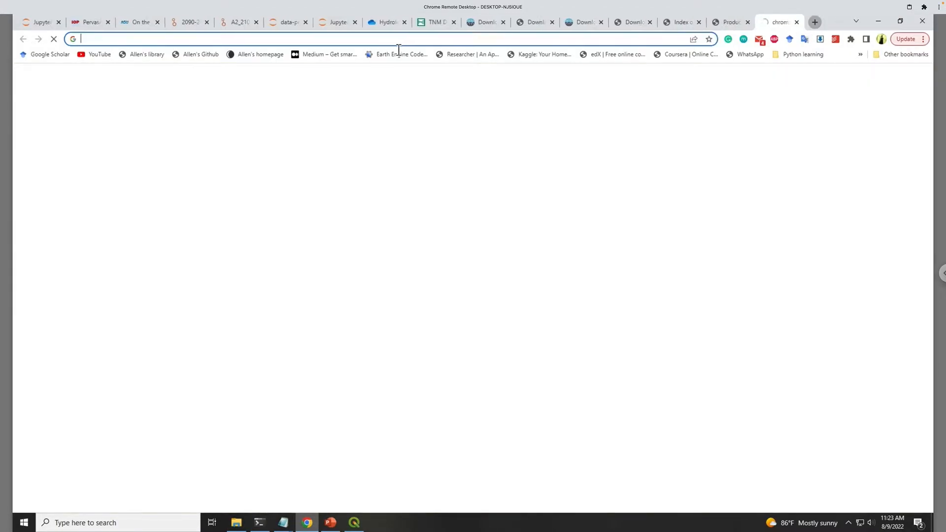
key("ctrl+v")
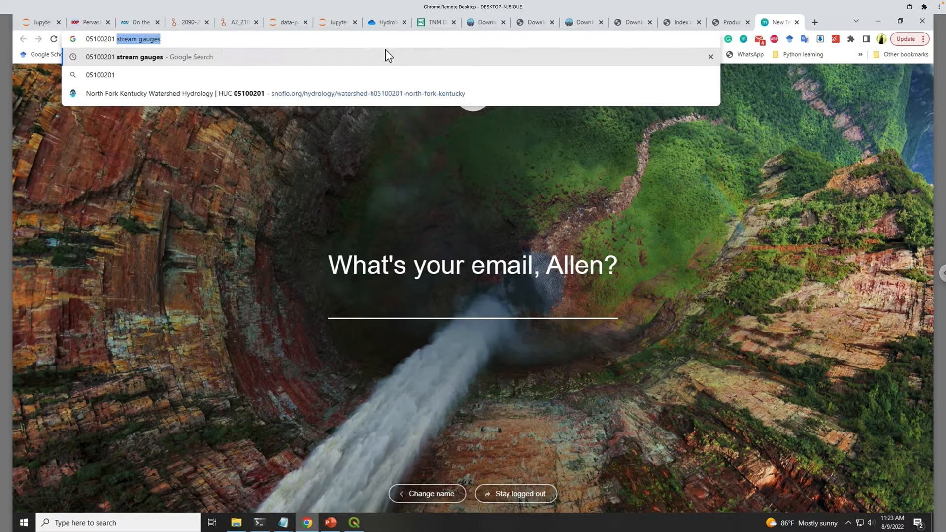
key("Return")
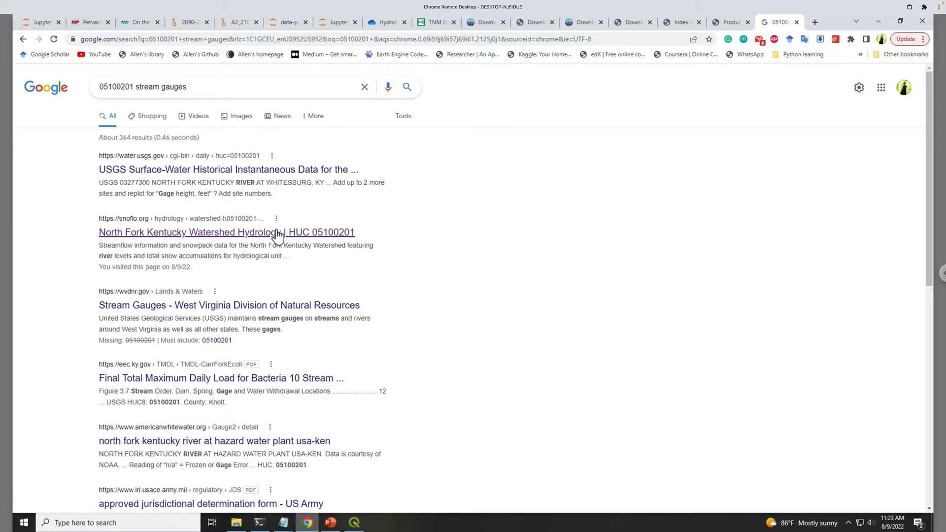
- Open the USGS Surface-Water Historical Instantaneous Data result and look through its station discharge and gage height graphs
left_click(290, 177)
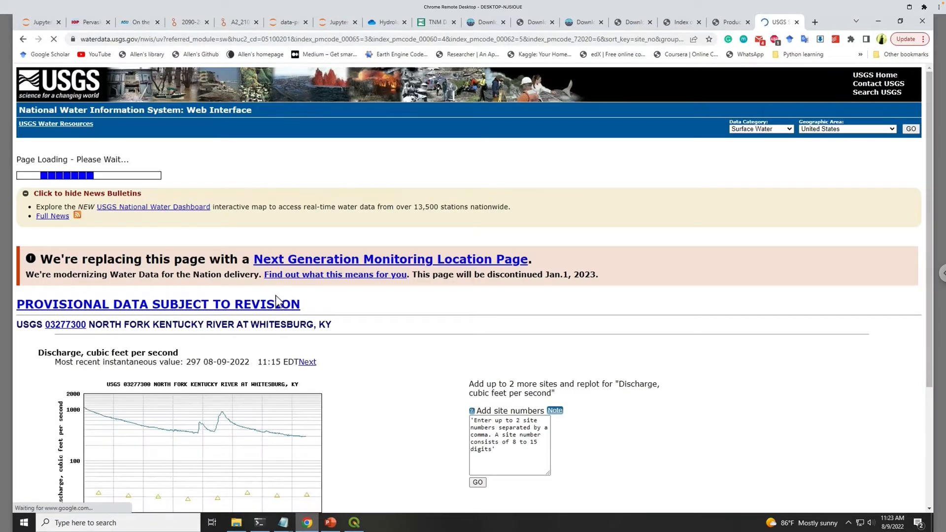
scroll(380, 291, "down", 5)
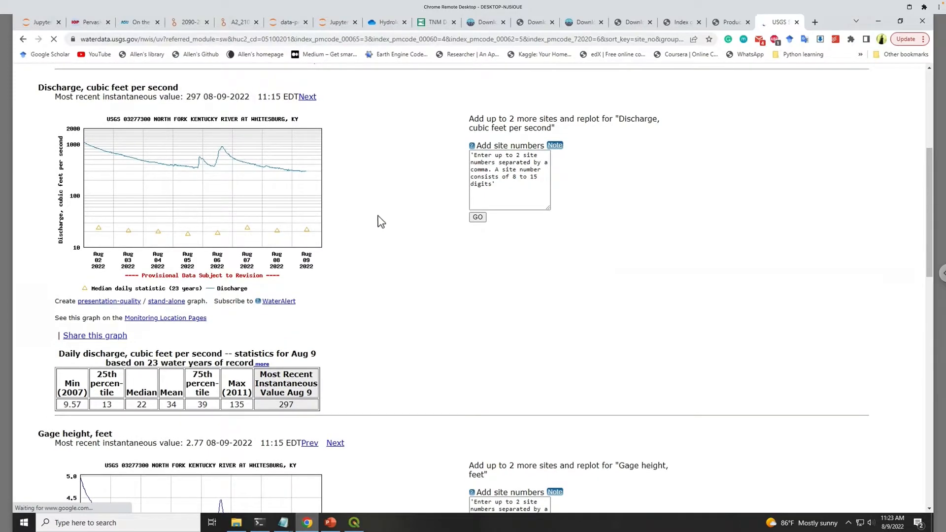
scroll(379, 219, "down", 7)
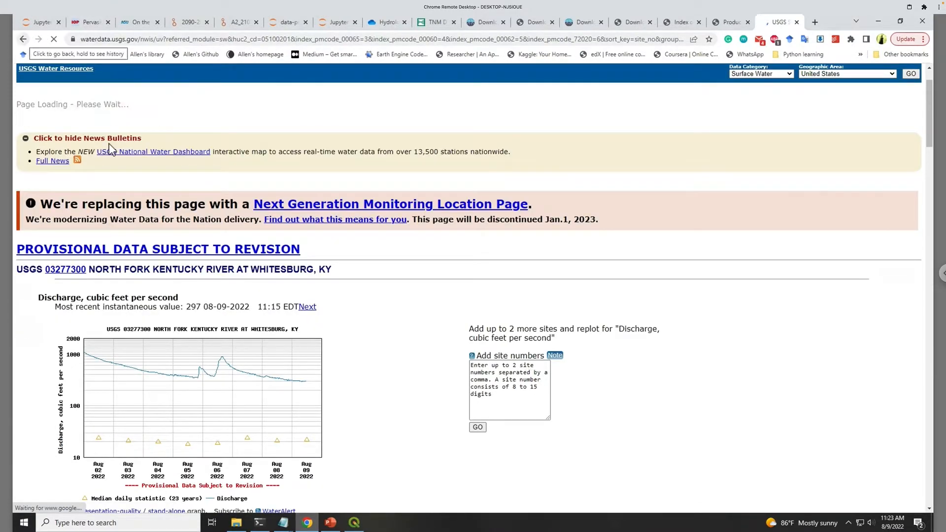
scroll(339, 325, "down", 10)
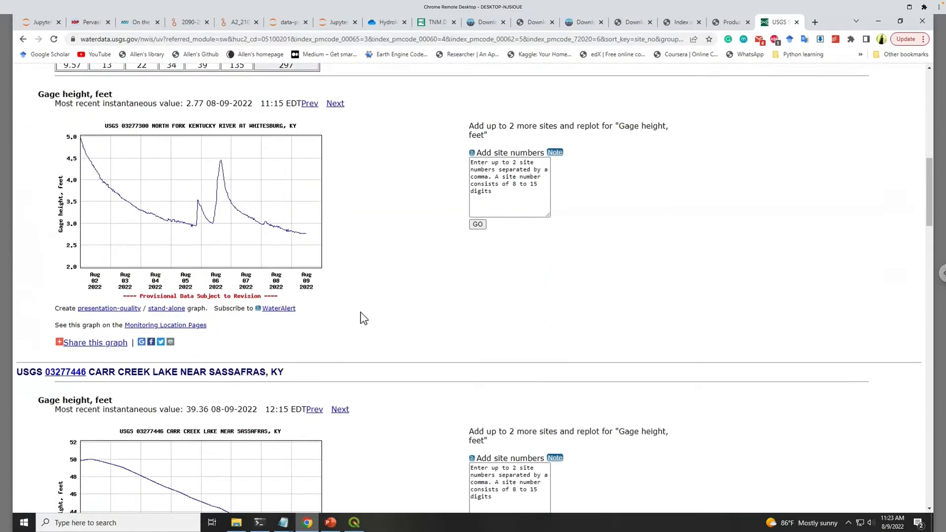
scroll(363, 318, "up", 4)
scroll(360, 317, "up", 5)
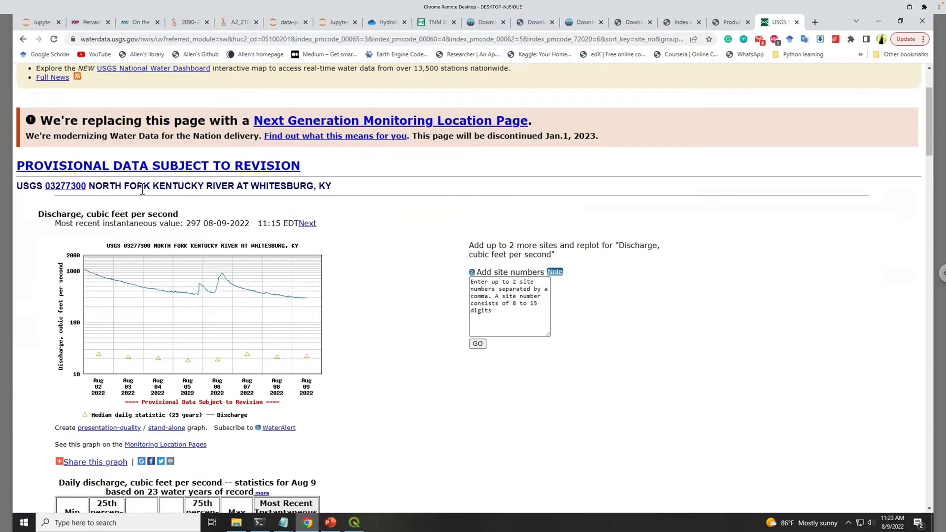
- Open the page of USGS station 03277300, North Fork Kentucky River at Whitesburg, KY
left_click_drag(99, 188, 367, 194)
left_click(368, 194)
left_click(81, 191)
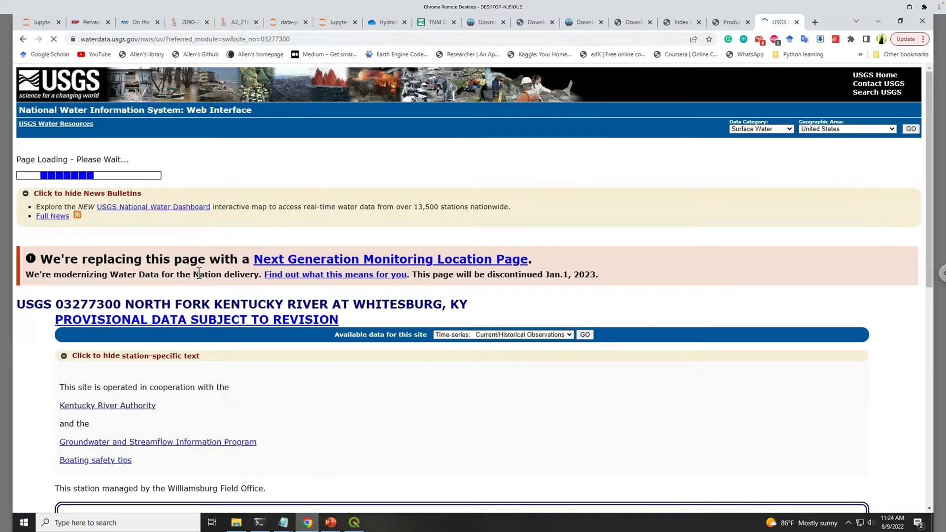
- Keep only the 00060 Discharge parameter for the station and set the output format to Tab-separated
scroll(231, 256, "up", 5)
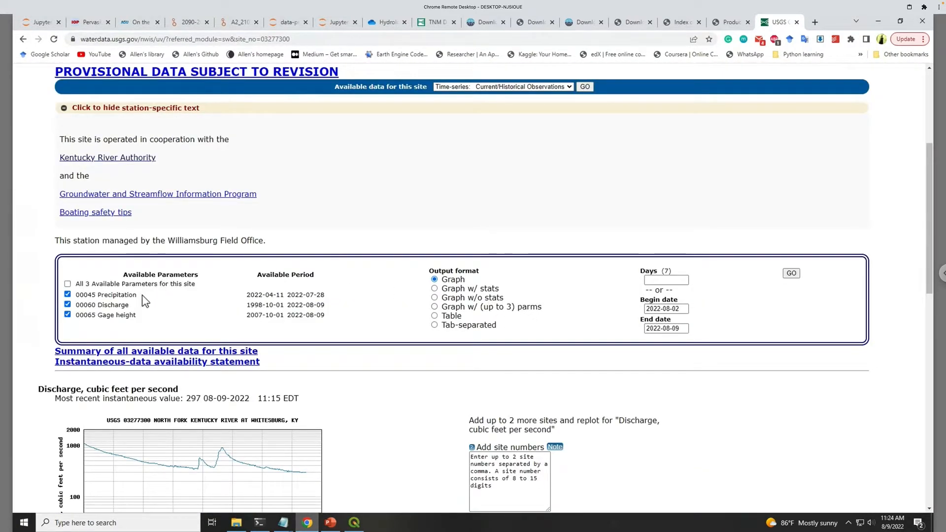
left_click(118, 296)
left_click(117, 313)
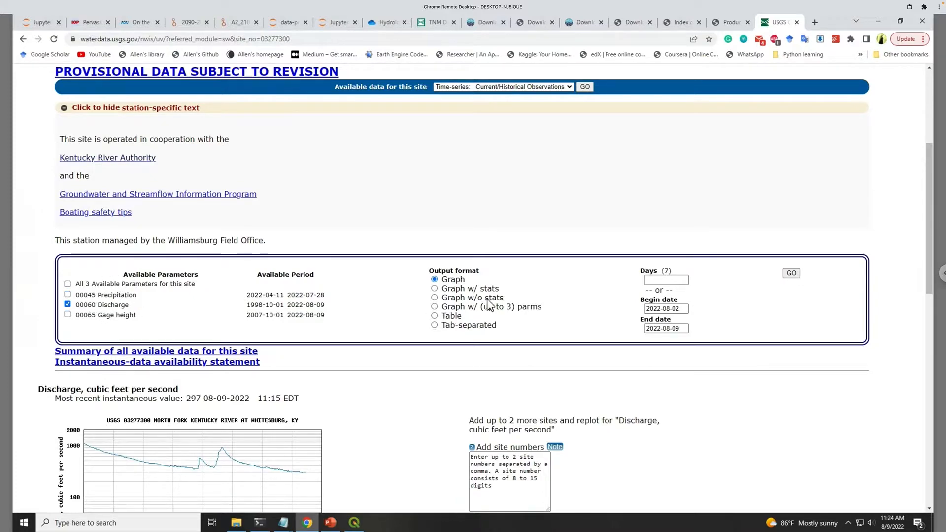
left_click(452, 318)
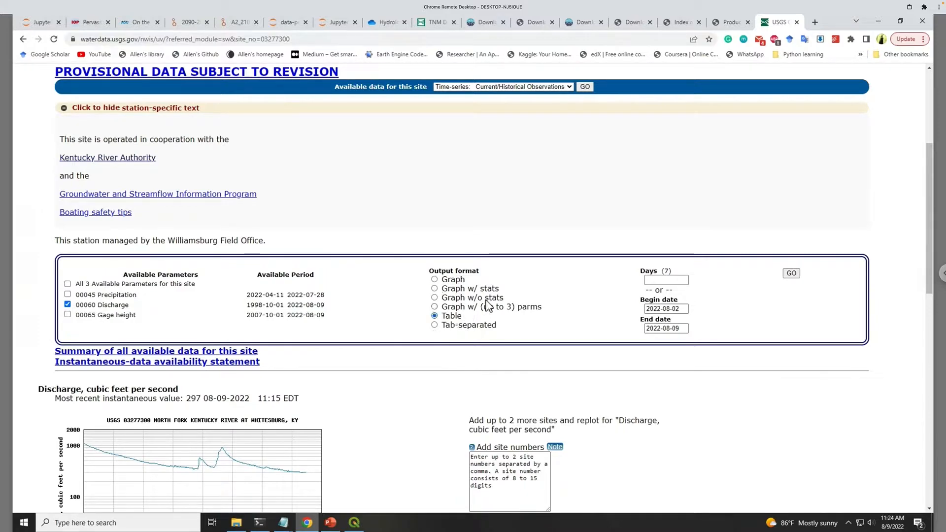
left_click(455, 329)
- Set the begin date to 2022-07-25 and the end date to 2022-07-31, and retrieve the discharge data
left_click(686, 309)
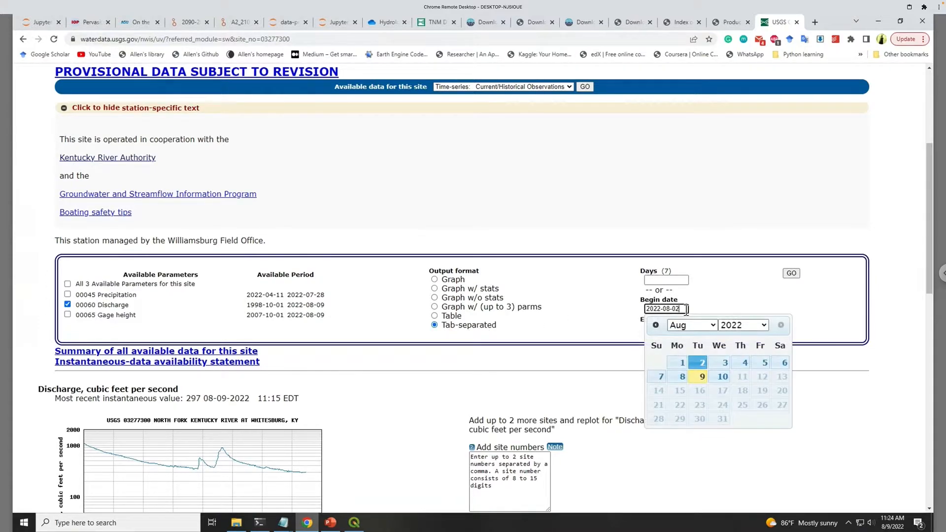
left_click(710, 327)
left_click(697, 403)
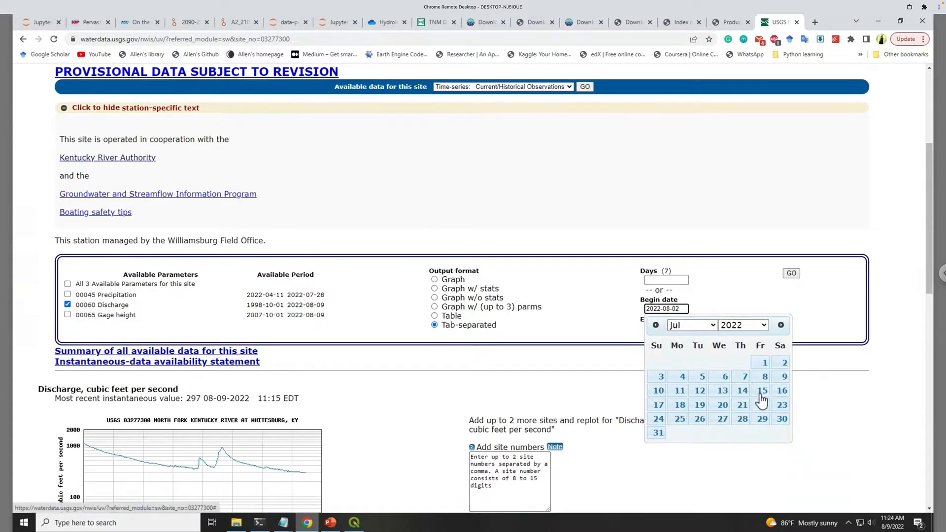
left_click(679, 419)
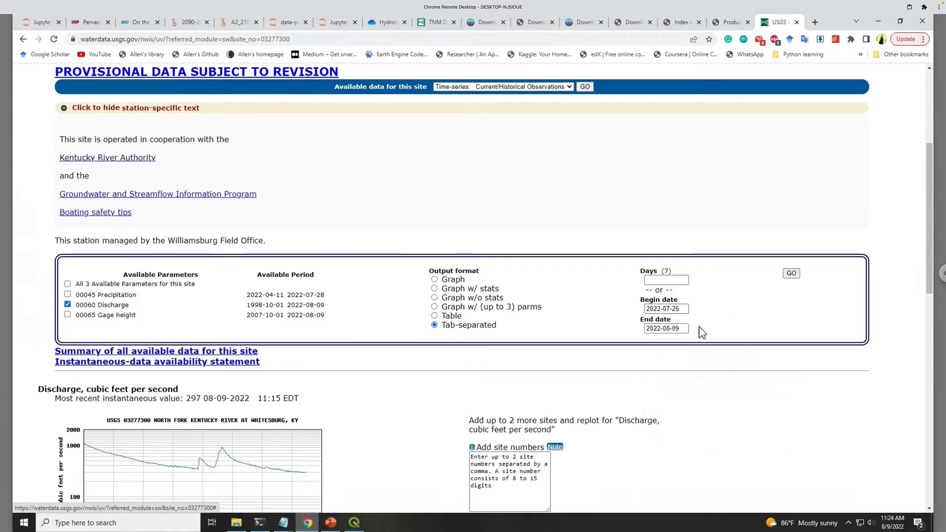
left_click(680, 329)
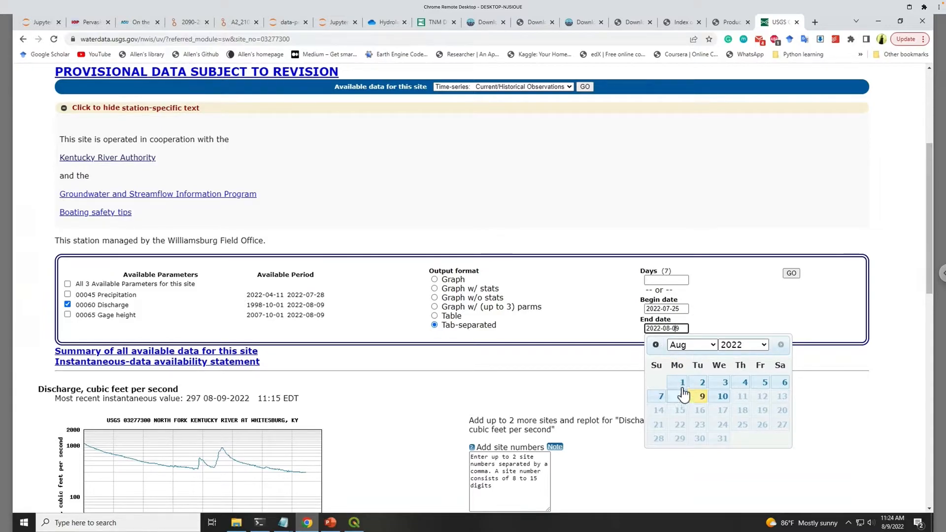
left_click(655, 344)
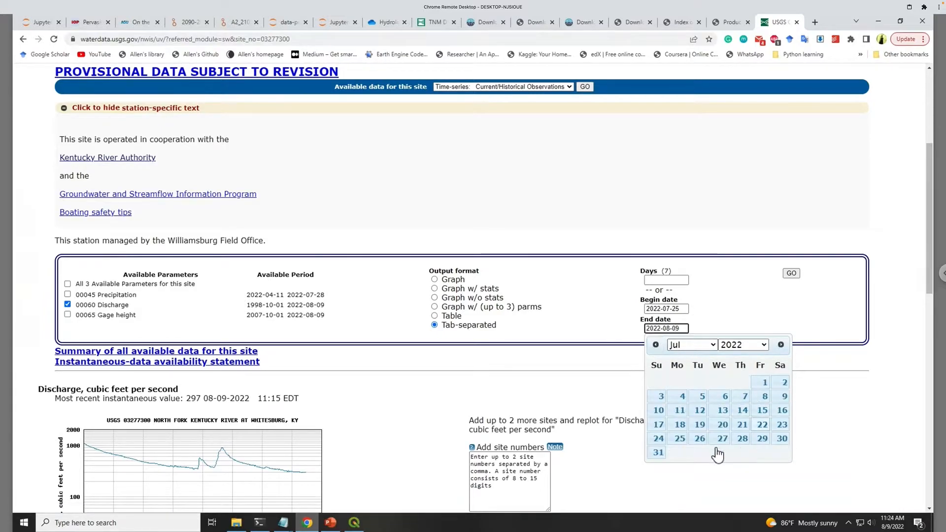
left_click(660, 452)
left_click(791, 274)
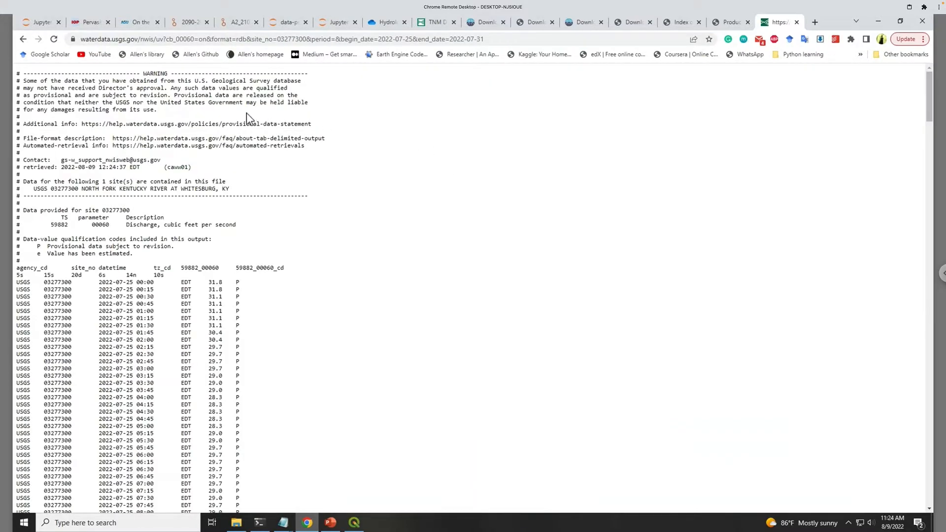
- Review the tab-separated discharge records and save the page as 03277300.txt in the Projects folder FlashFloods073022
scroll(329, 221, "down", 20)
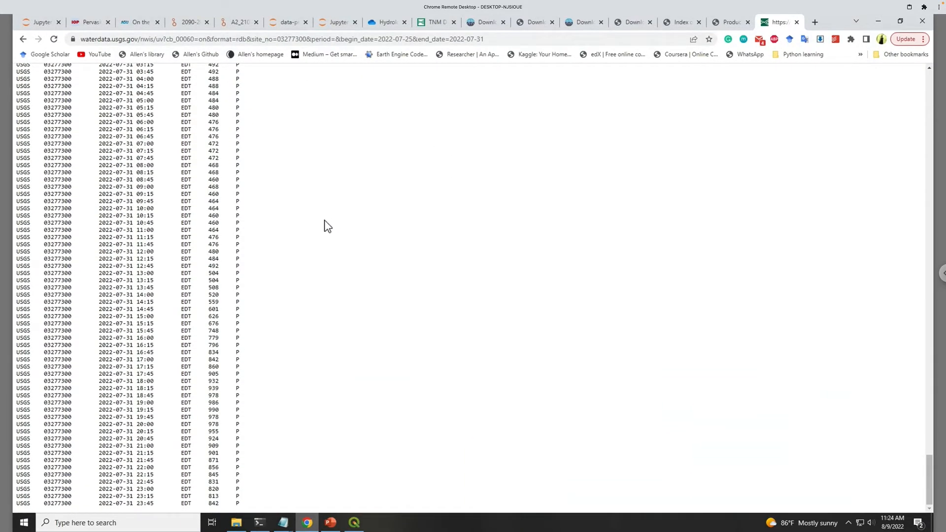
scroll(328, 217, "up", 20)
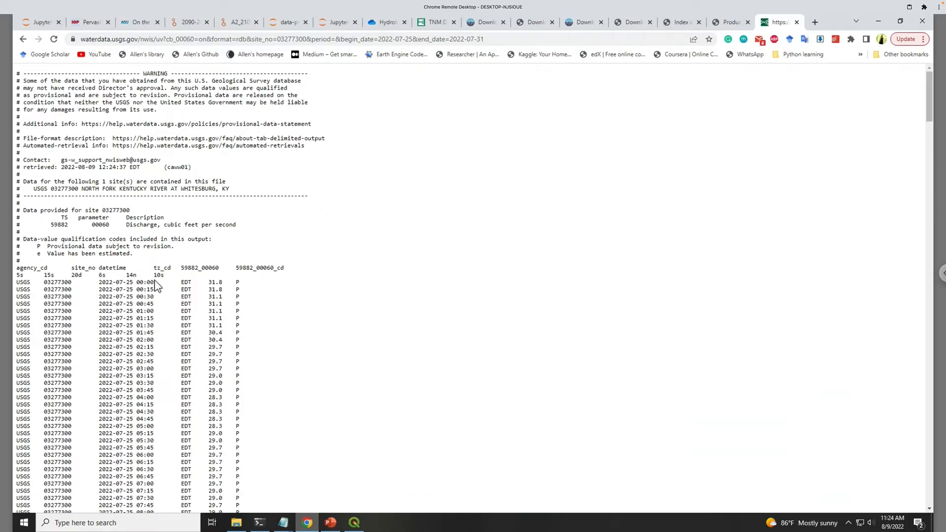
scroll(283, 259, "down", 20)
scroll(291, 262, "up", 20)
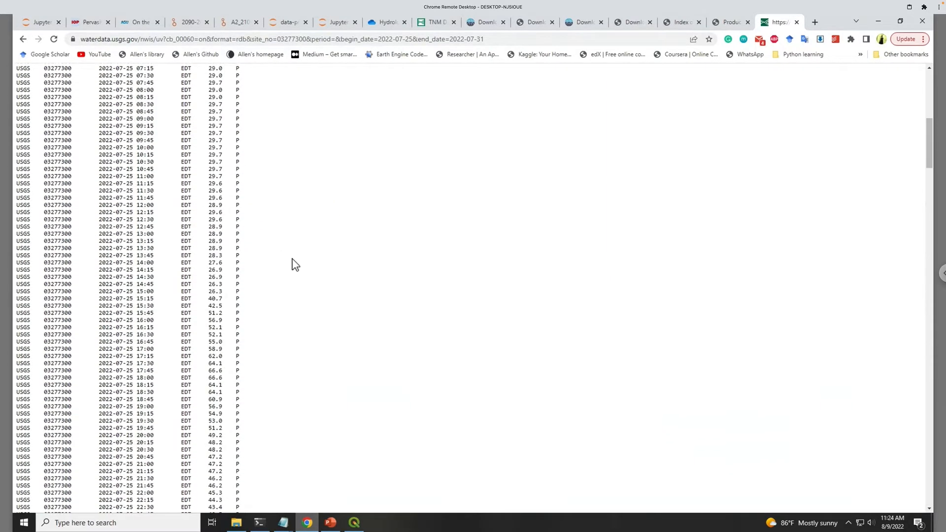
scroll(295, 265, "up", 8)
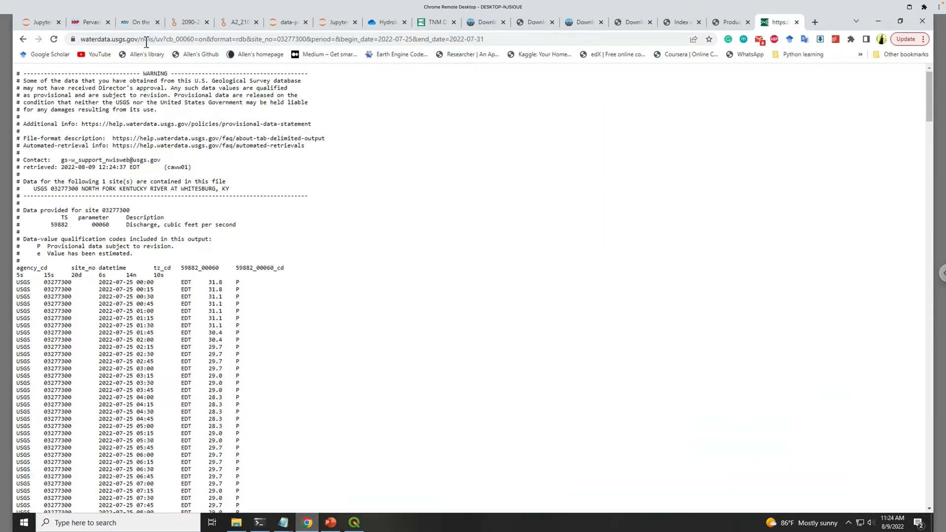
right_click(339, 224)
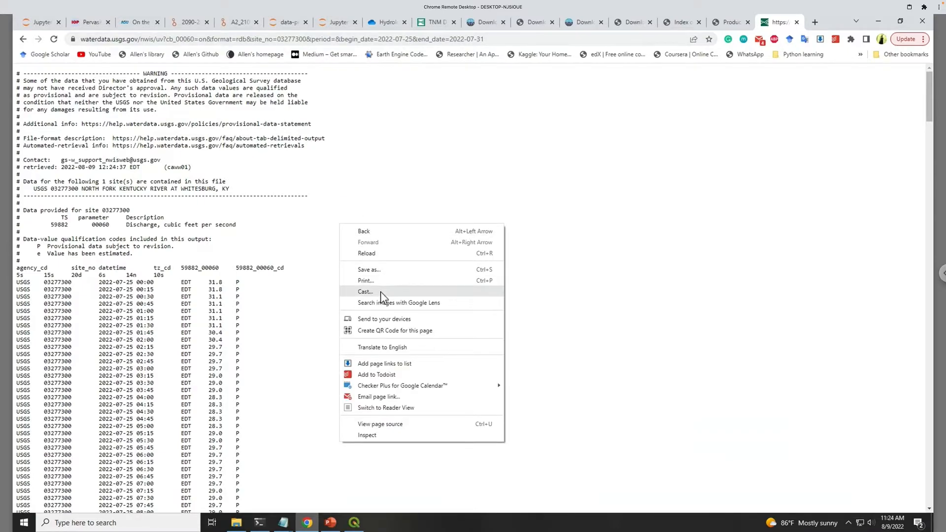
left_click(377, 269)
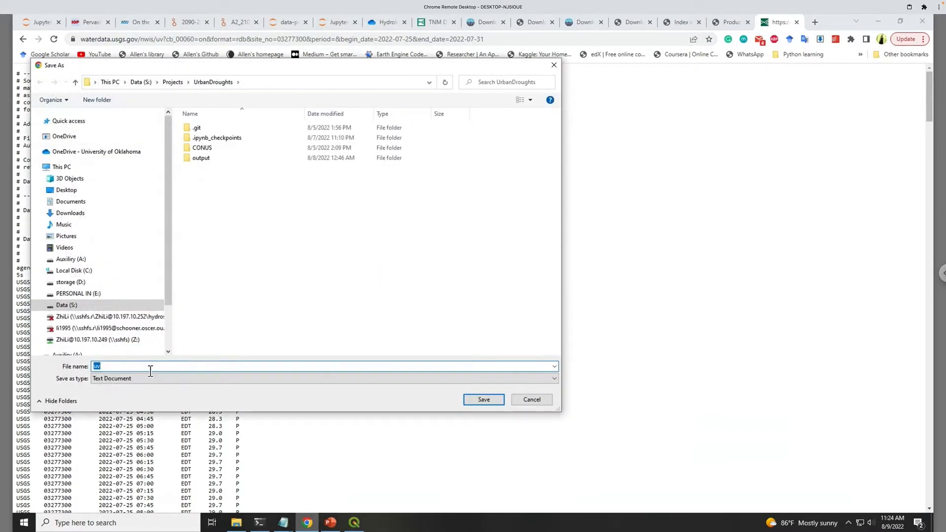
left_click(173, 82)
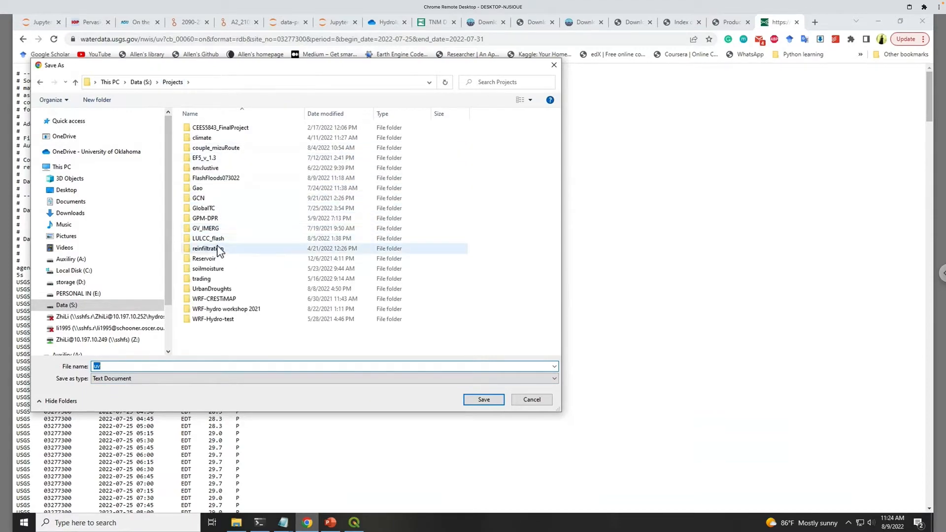
double_click(232, 178)
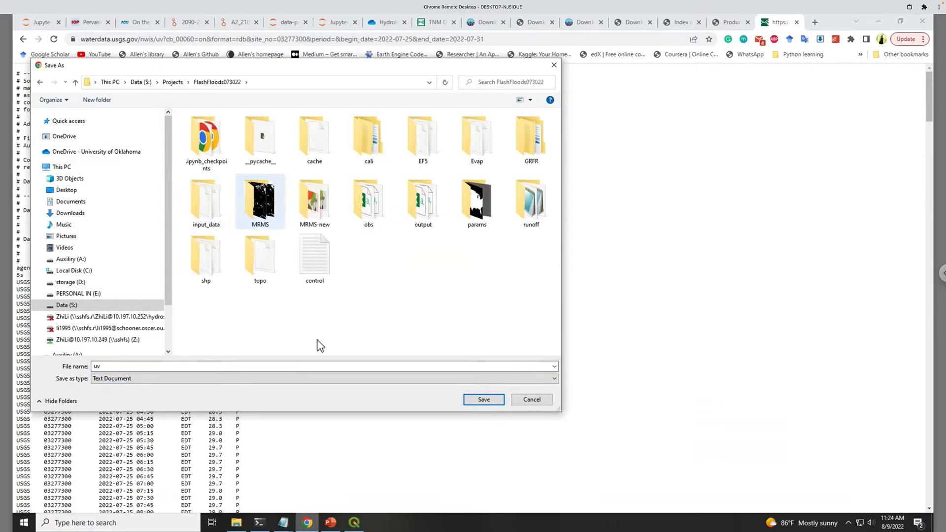
left_click(269, 367)
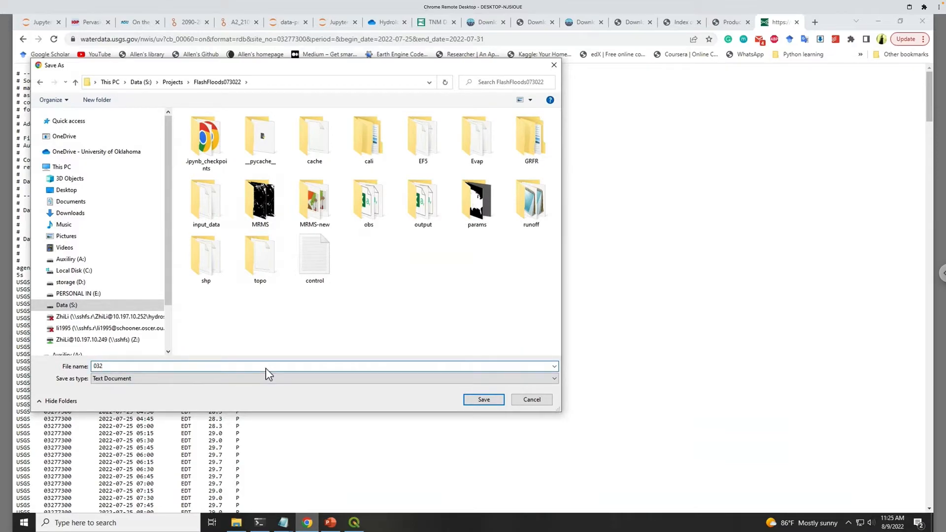
type("03277300.txt")
left_click(482, 399)
- Switch to File Explorer and open the 03277300 text file from the FlashFloods073022 folder in Excel
left_click(243, 528)
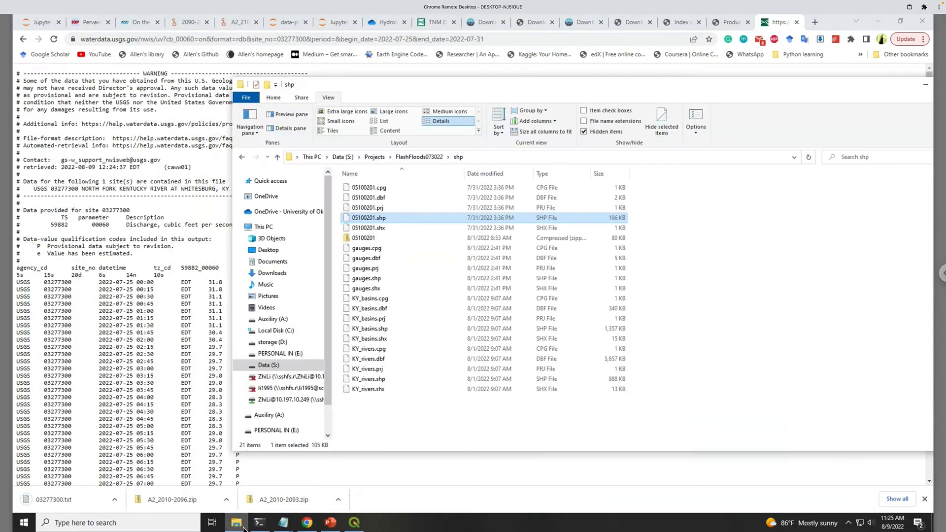
left_click(425, 158)
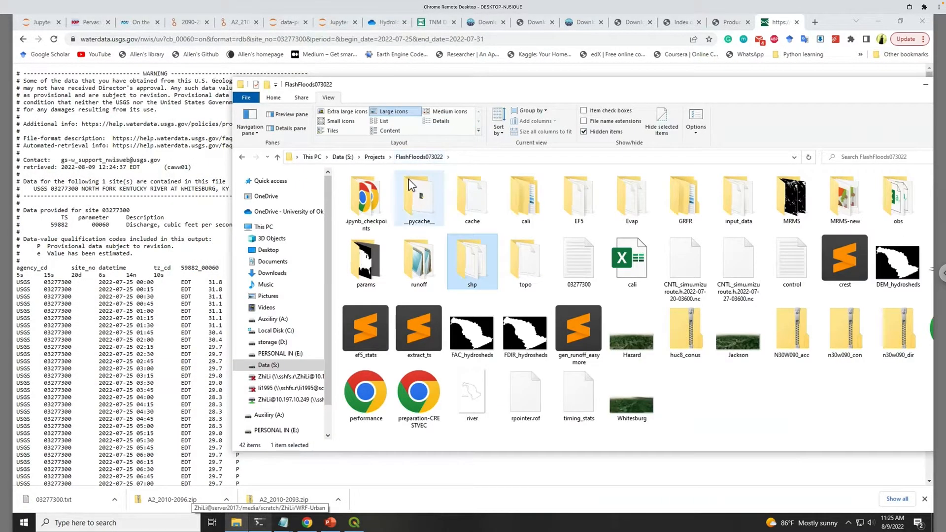
left_click_drag(746, 84, 578, 85)
left_click(413, 256)
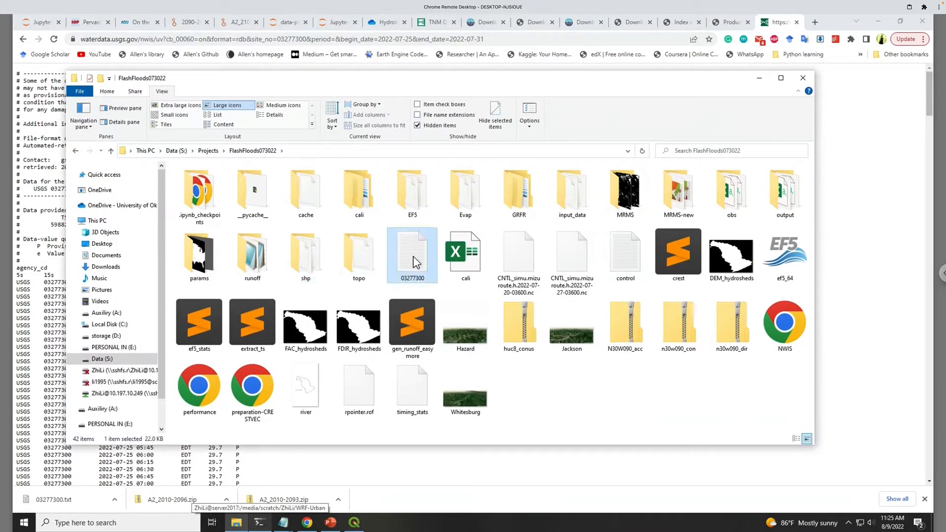
right_click(416, 247)
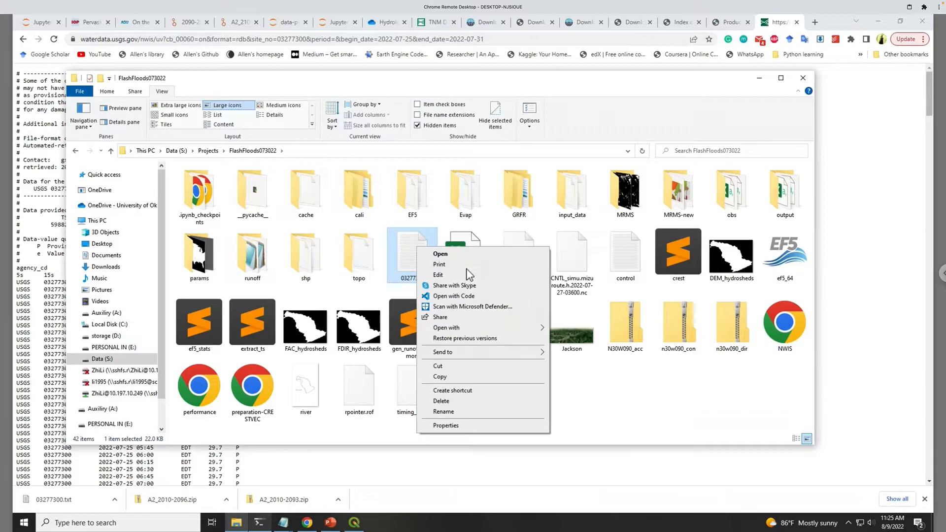
mouse_move(507, 329)
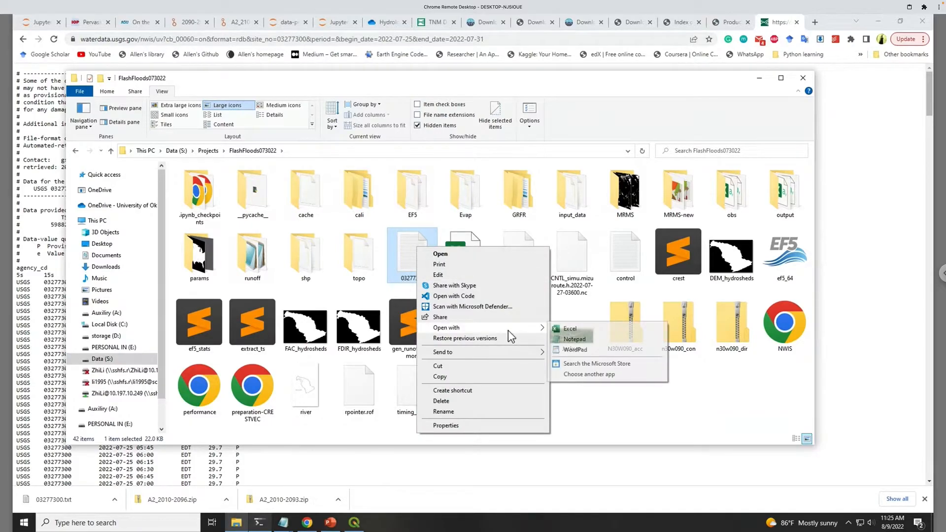
left_click(570, 329)
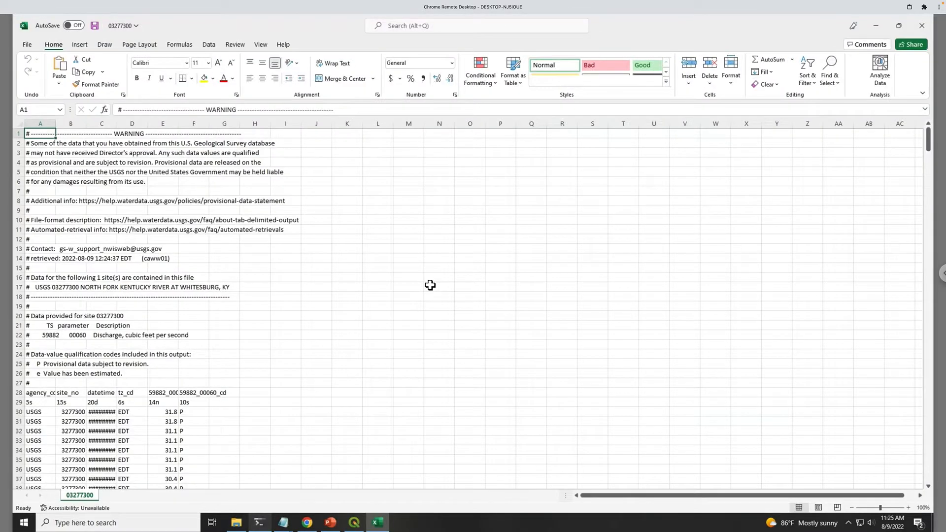
- Delete the commented header rows 1 to 27 above the column names
left_click_drag(22, 137, 21, 386)
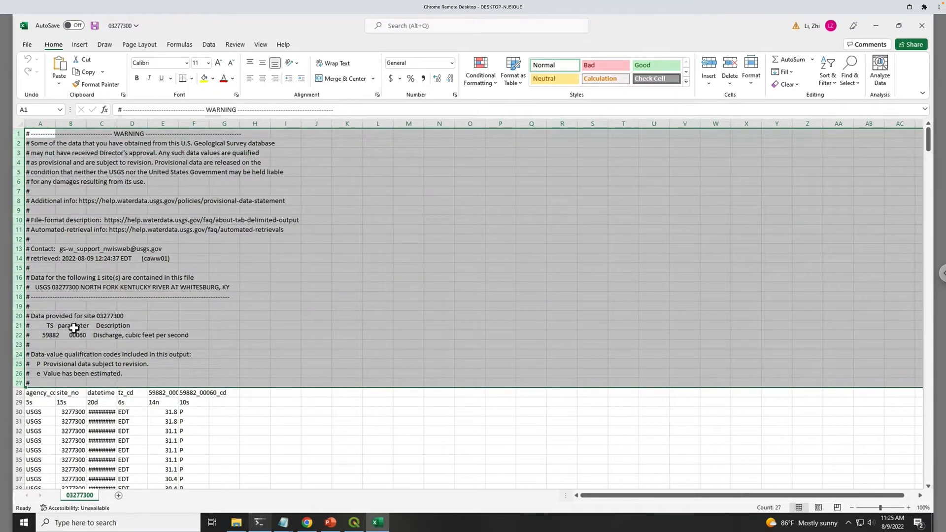
right_click(21, 310)
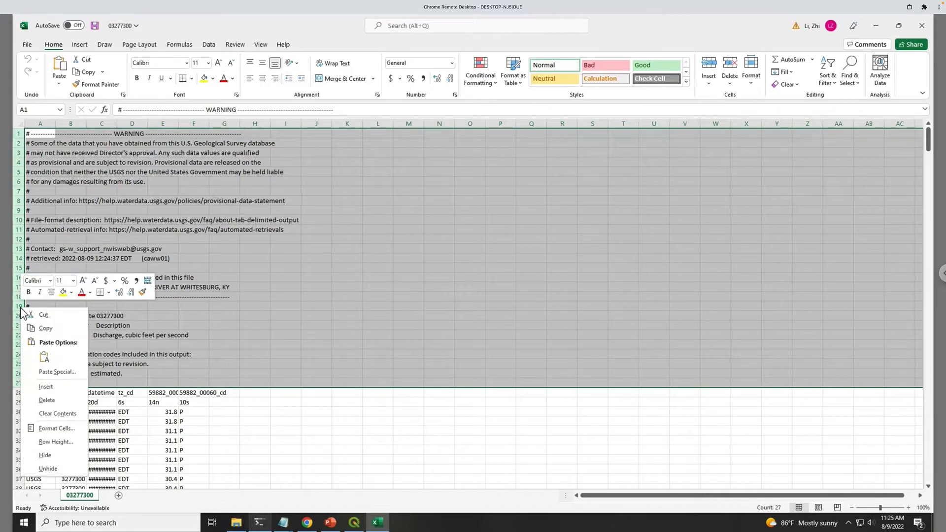
left_click(59, 398)
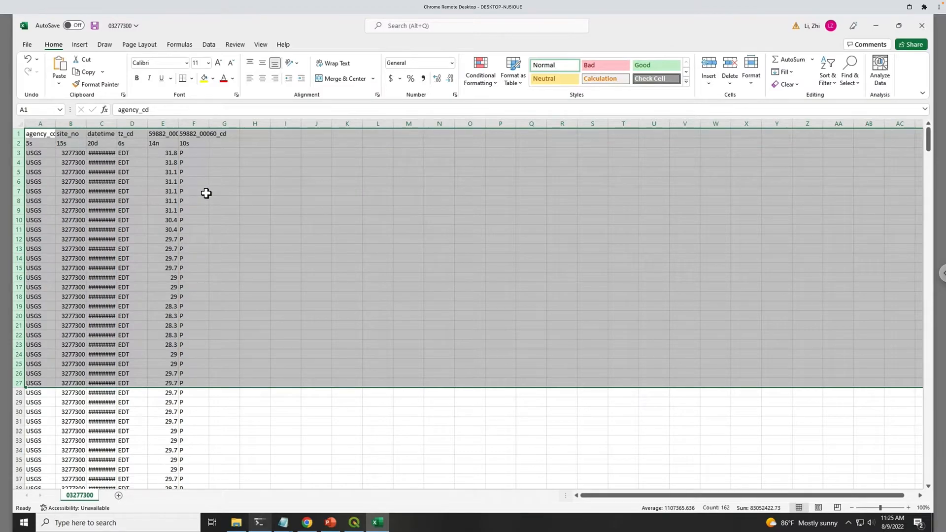
left_click(200, 192)
- Delete the agency_cd and site_no columns and fit the datetime column's width to its contents
left_click(37, 135)
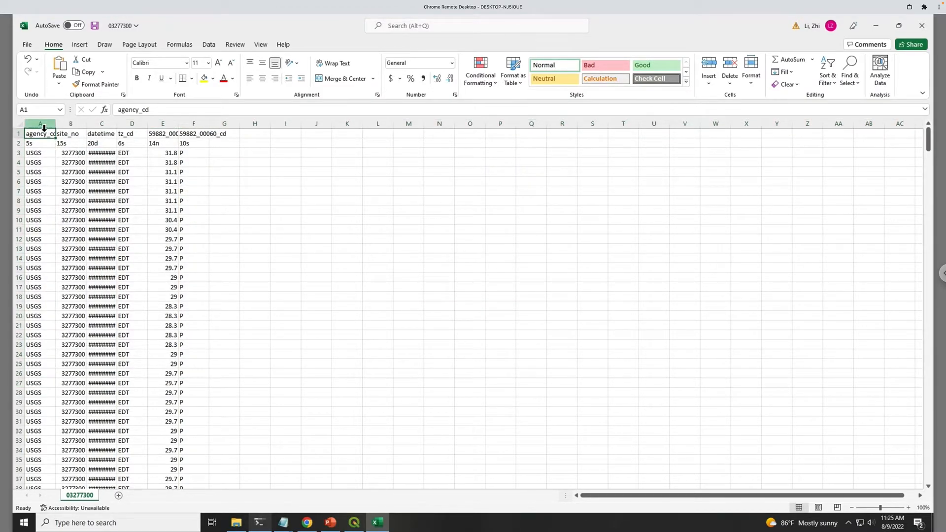
right_click(44, 128)
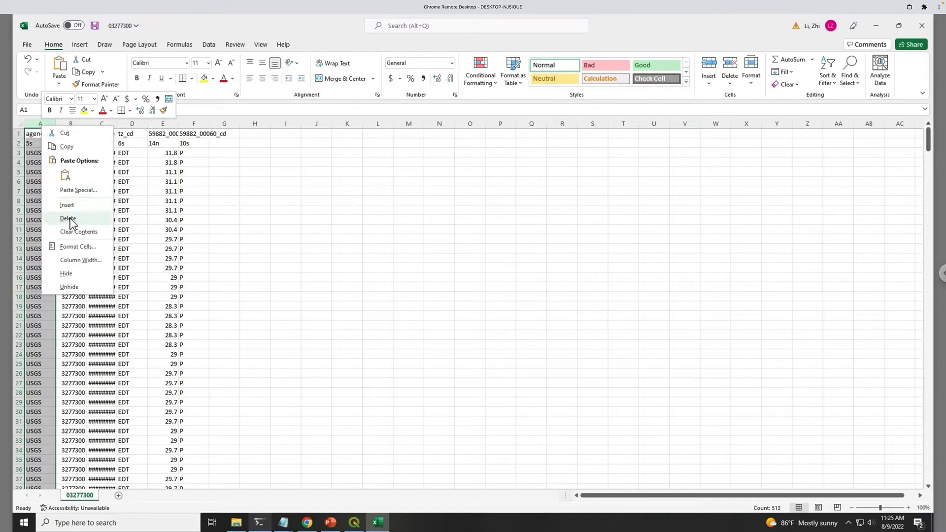
left_click(69, 219)
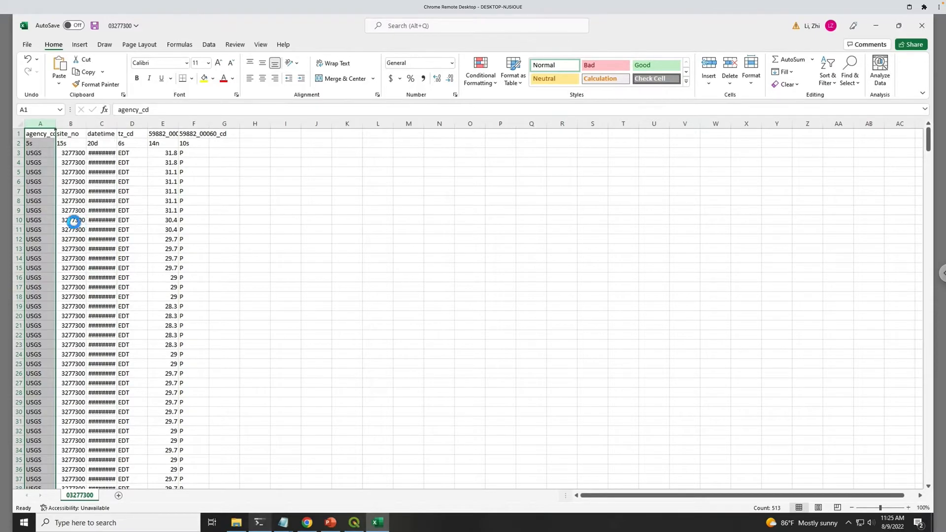
right_click(43, 129)
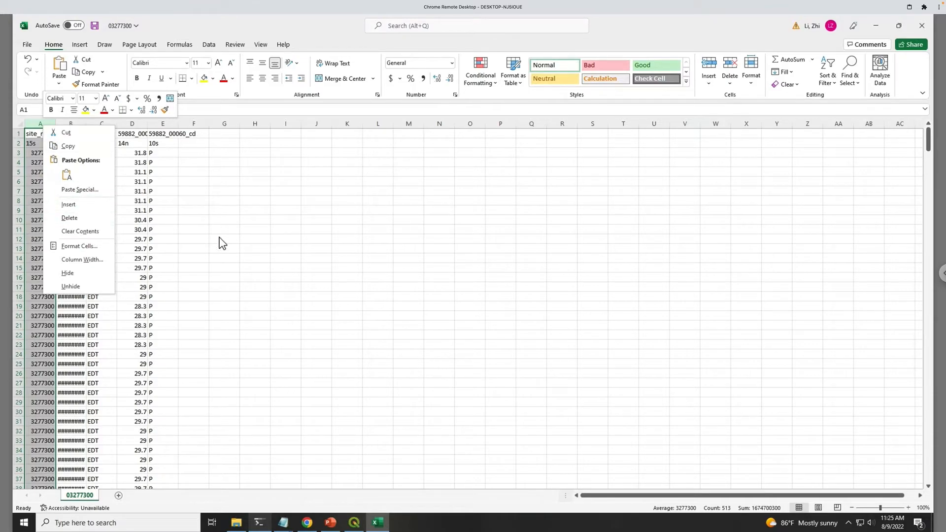
left_click(87, 219)
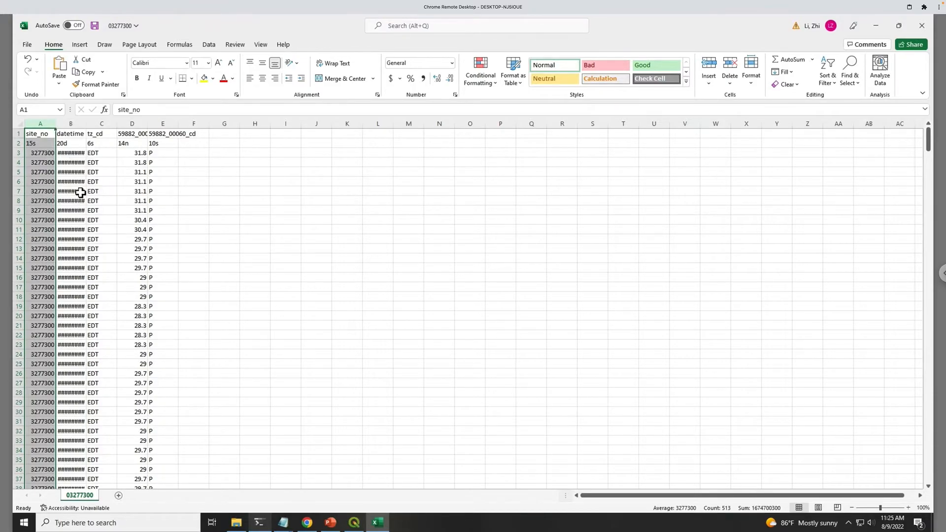
double_click(56, 124)
left_click(54, 141)
left_click(58, 134)
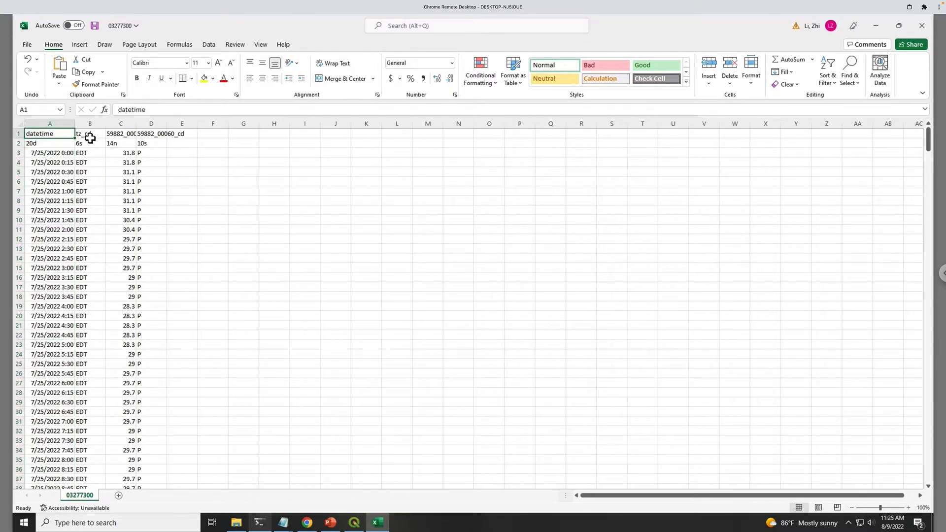
- Delete the 59882_00060_cd qualification code column after the discharge values
left_click(124, 135)
left_click(128, 153)
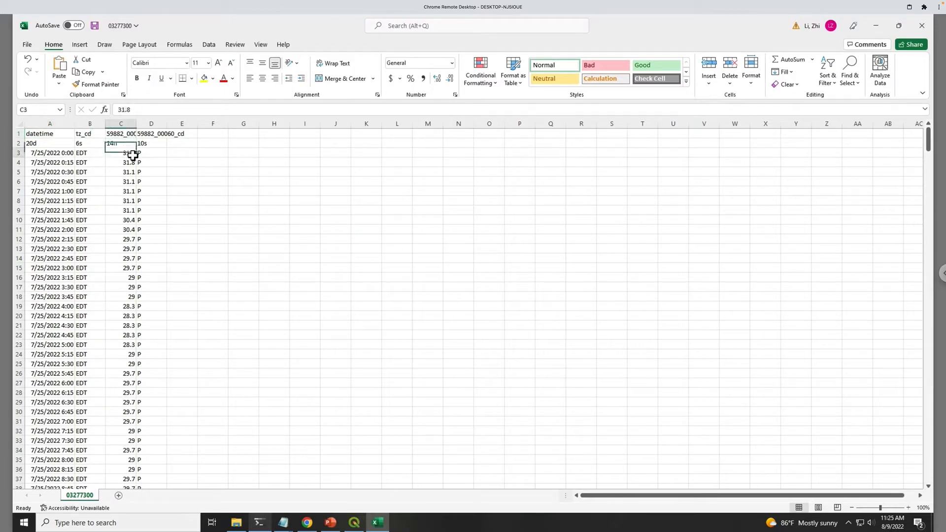
left_click(156, 133)
left_click(153, 125)
right_click(154, 125)
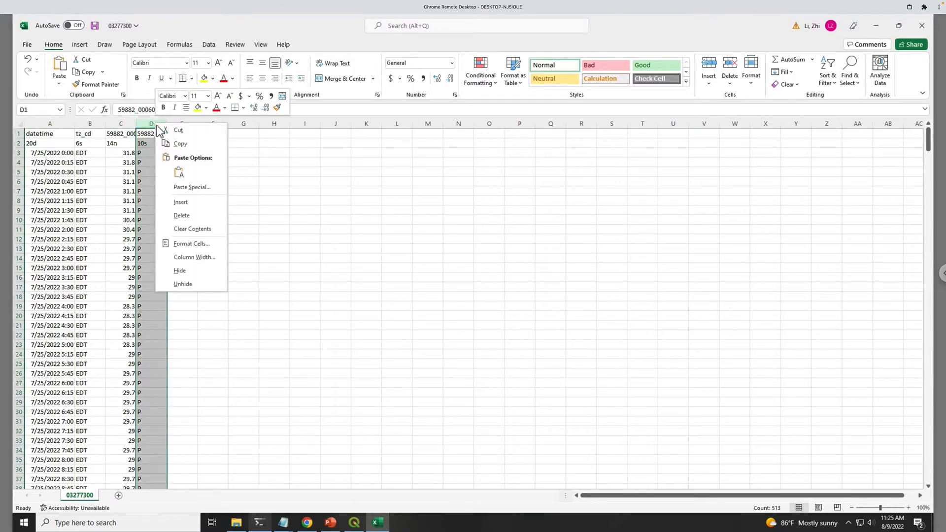
left_click(187, 215)
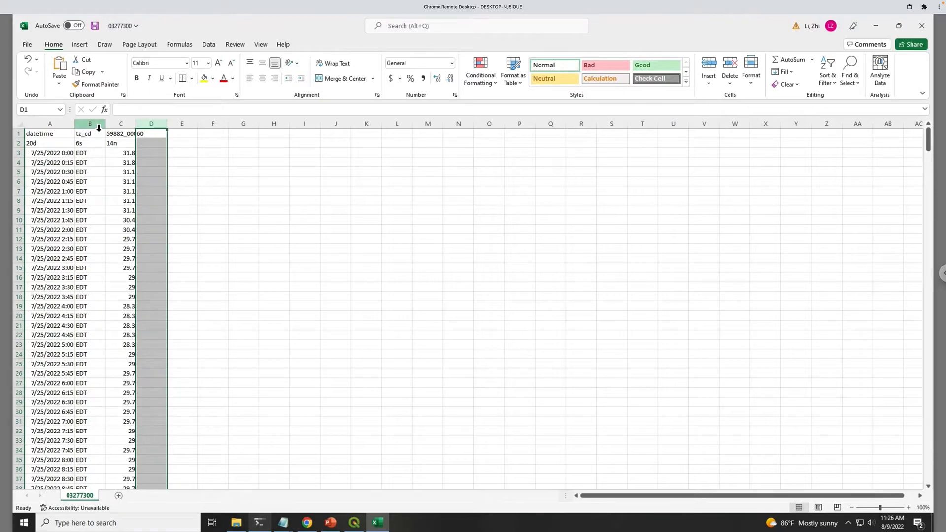
- Delete the field format row (20d, 6s, 14n) below the column names
left_click(19, 142)
right_click(19, 144)
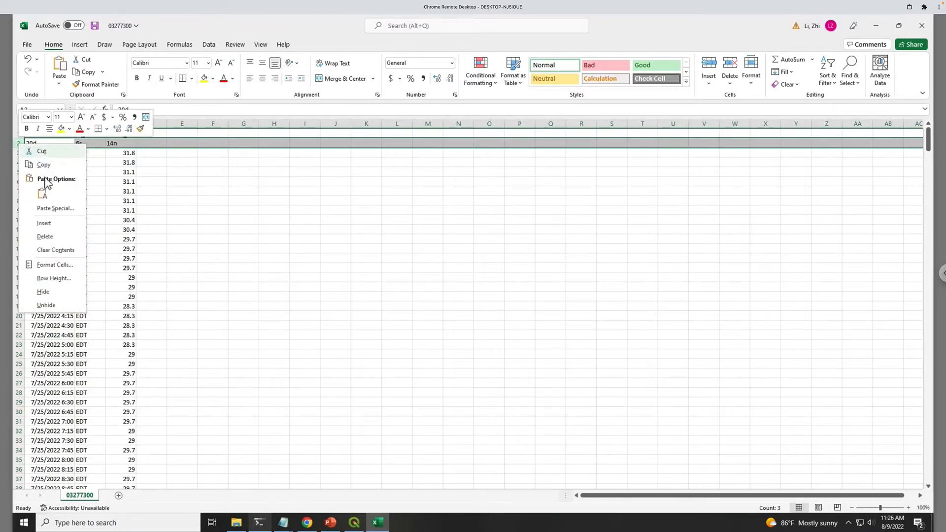
left_click(53, 237)
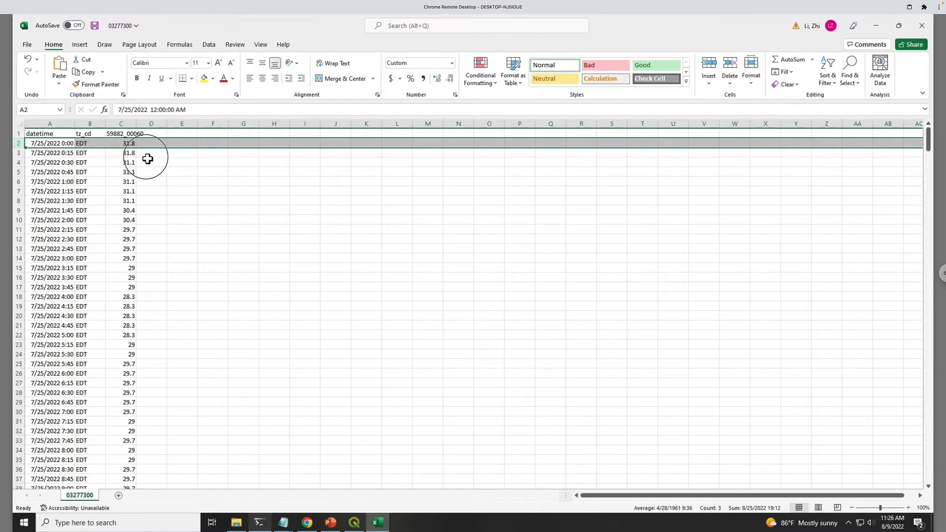
left_click(146, 154)
- Move the entire block of discharge values under 59882_00060 down so it starts in C18, beside 7/25/2022 4:00
left_click(85, 134)
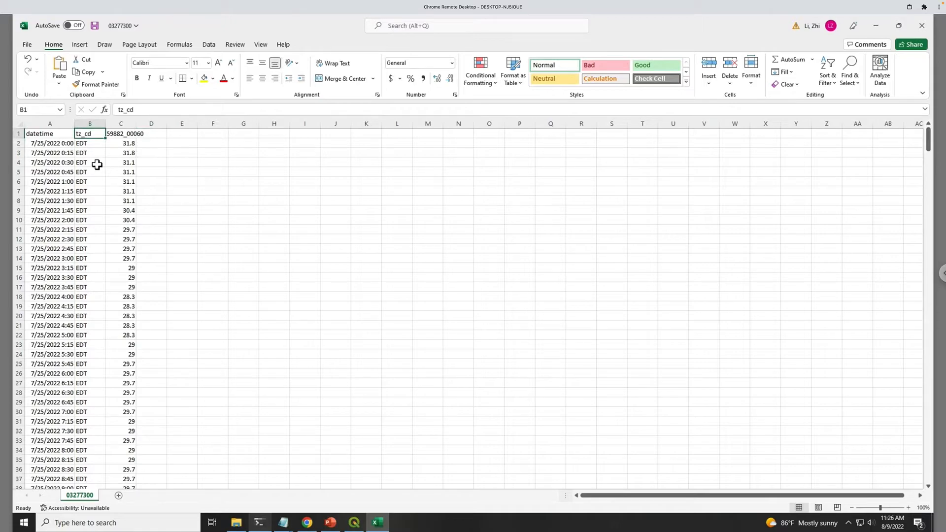
left_click(88, 144)
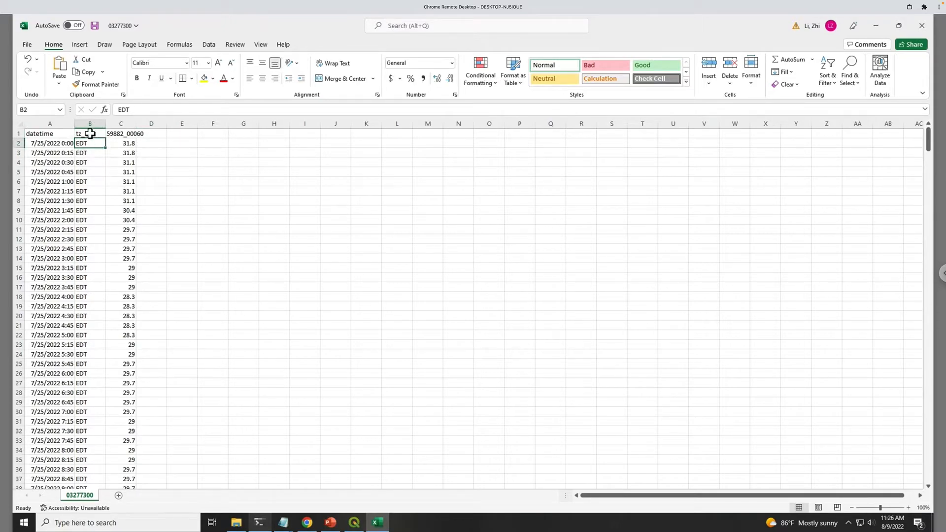
left_click(54, 144)
left_click(91, 145)
left_click(122, 145)
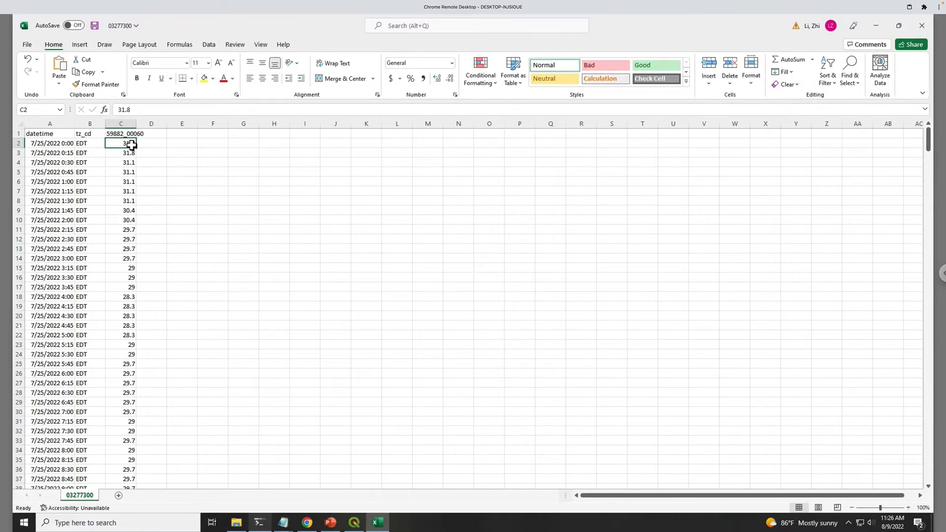
key("ctrl+shift+Down")
scroll(178, 263, "up", 20)
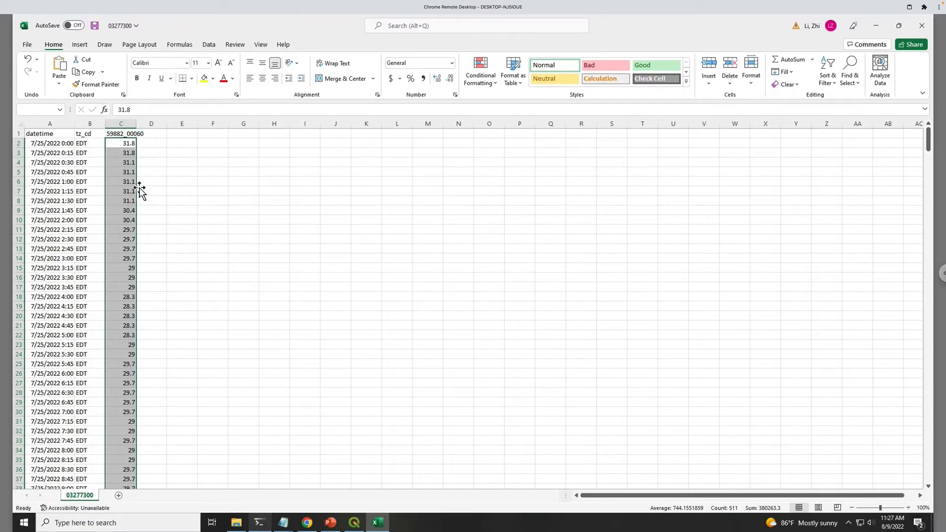
left_click_drag(137, 190, 124, 291)
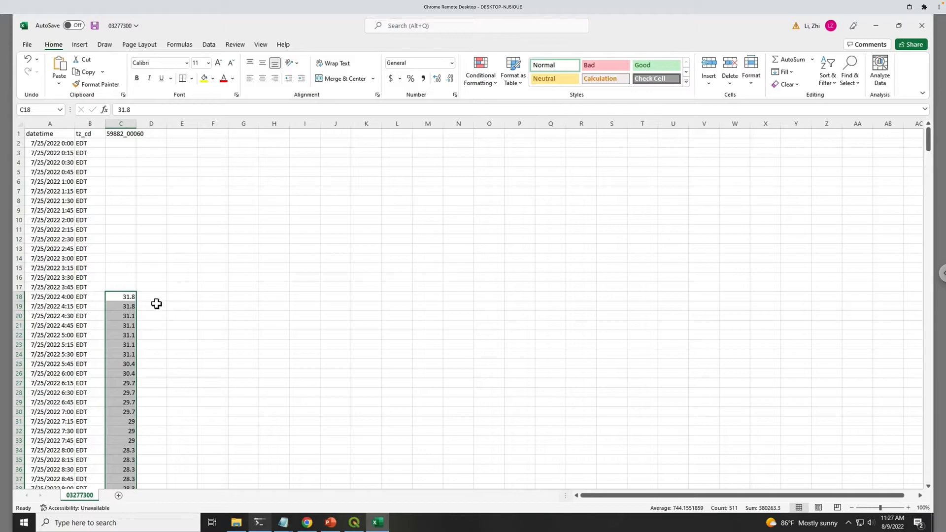
left_click(197, 298)
left_click_drag(126, 143, 134, 286)
left_click_drag(178, 265, 176, 257)
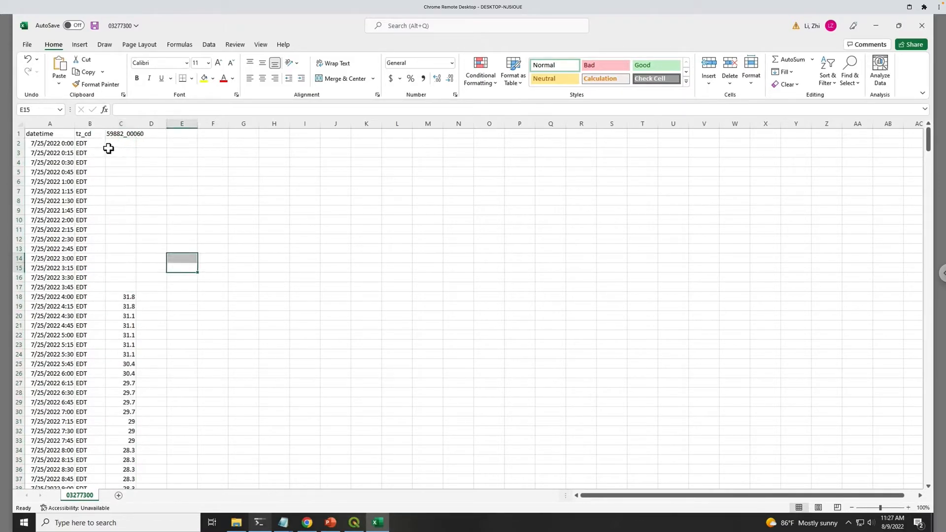
- Delete the tz_cd time zone column so only datetime and discharge are kept
left_click(98, 126)
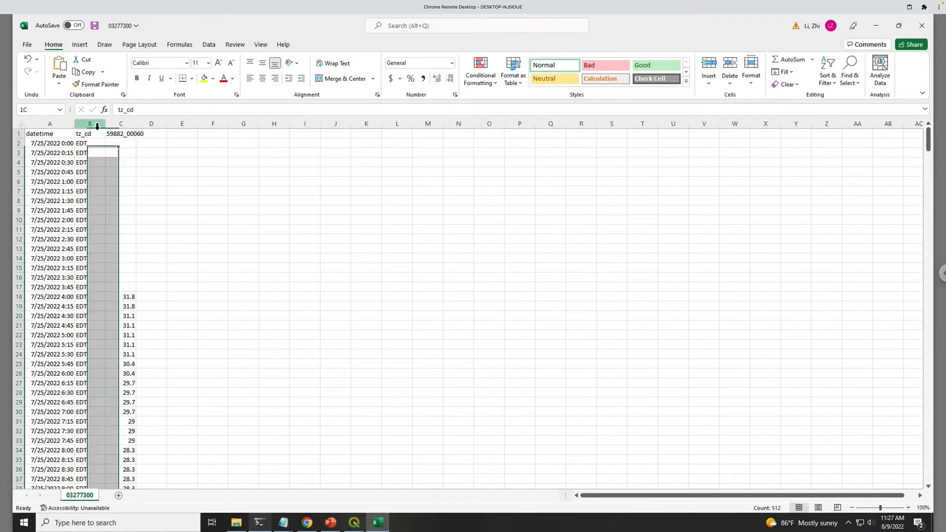
right_click(97, 127)
left_click(130, 218)
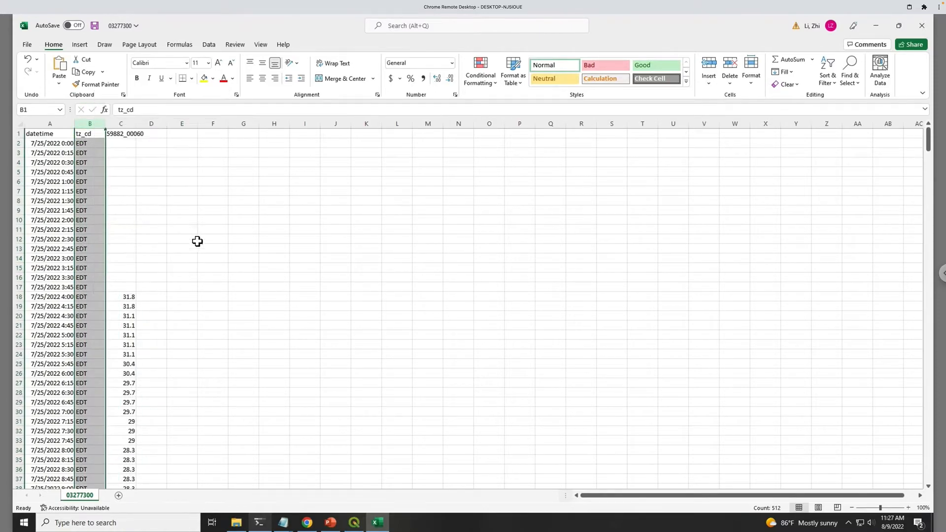
left_click(216, 249)
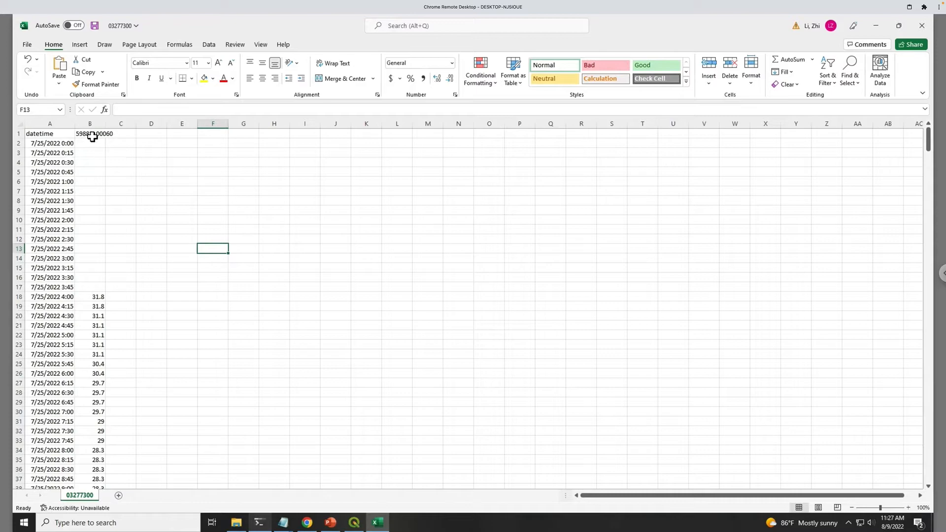
- Save the edited text file, and save a copy as 03277300 in CSV (MS-DOS) format in the FlashFloods073022 folder
left_click(58, 143)
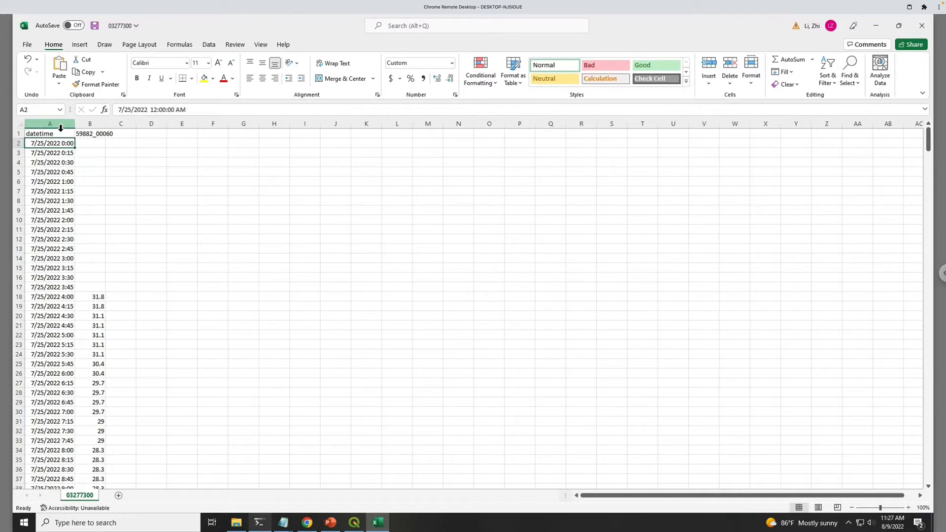
left_click(220, 210)
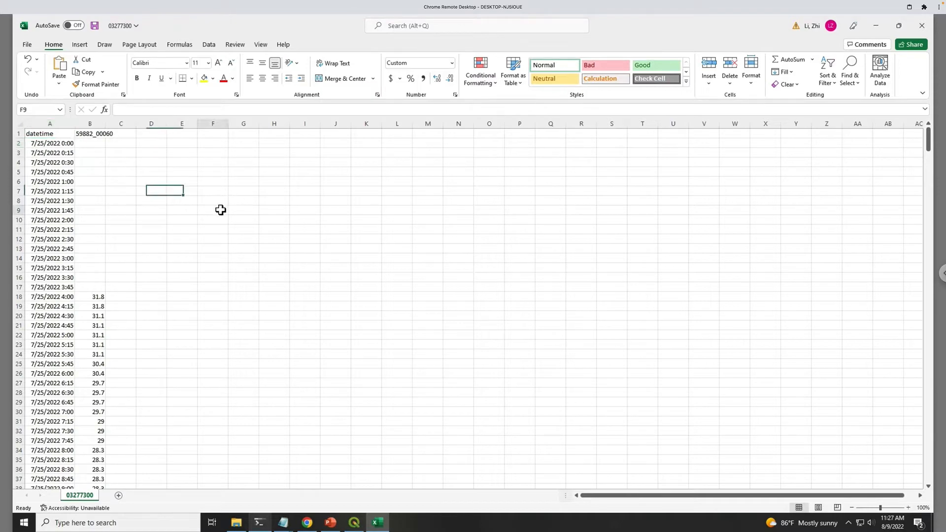
key("ctrl+s")
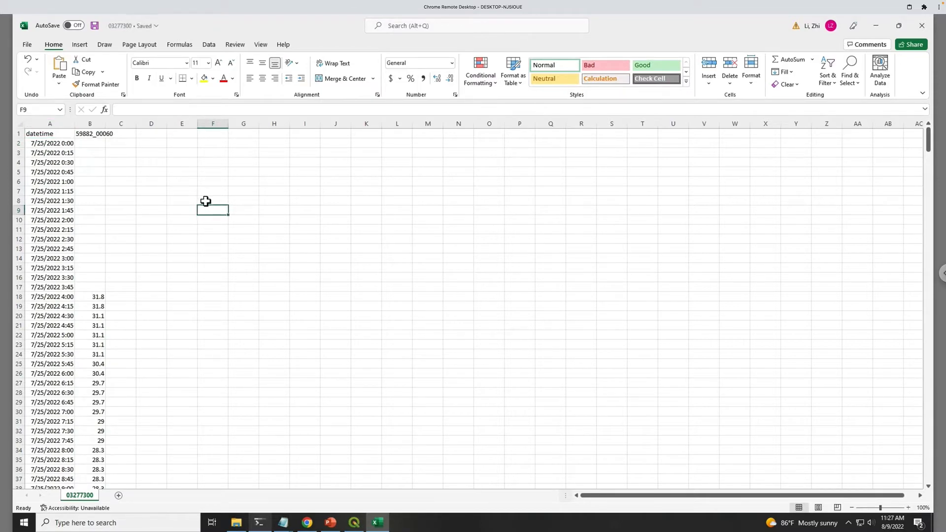
left_click(27, 45)
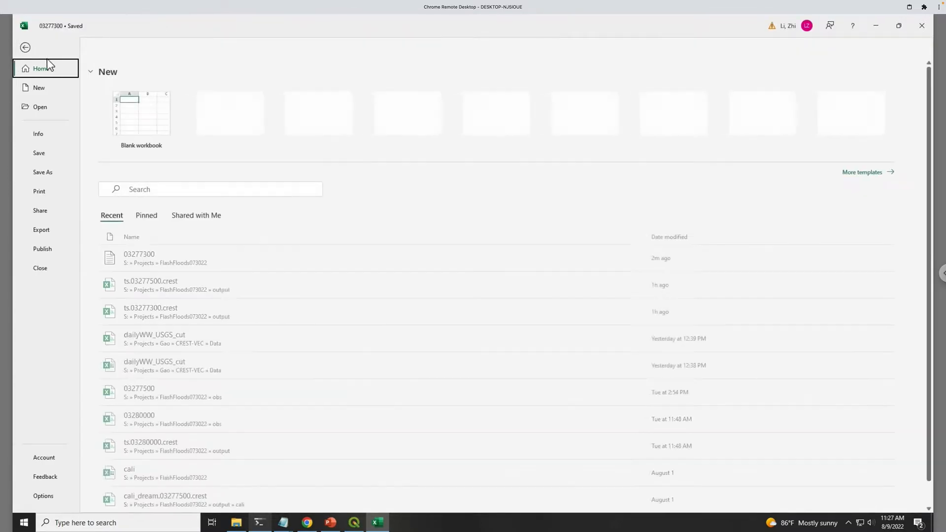
left_click(57, 176)
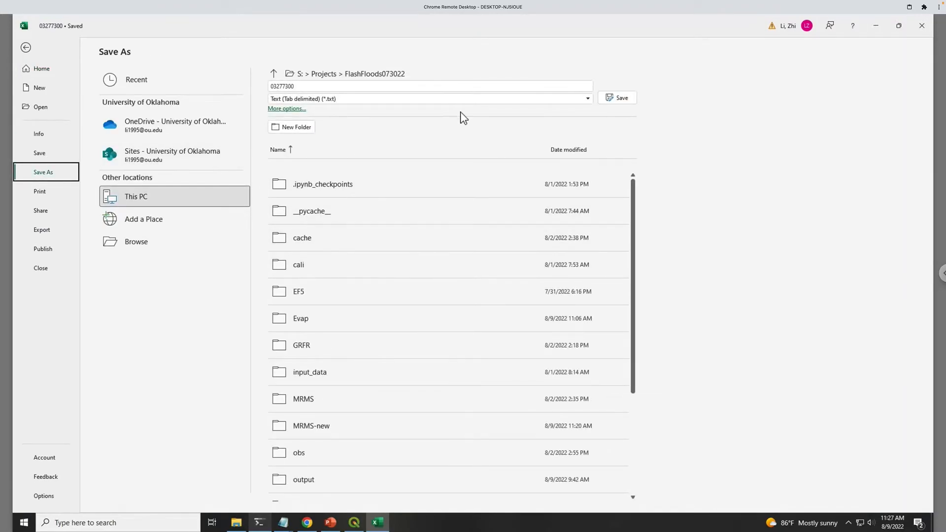
left_click(455, 100)
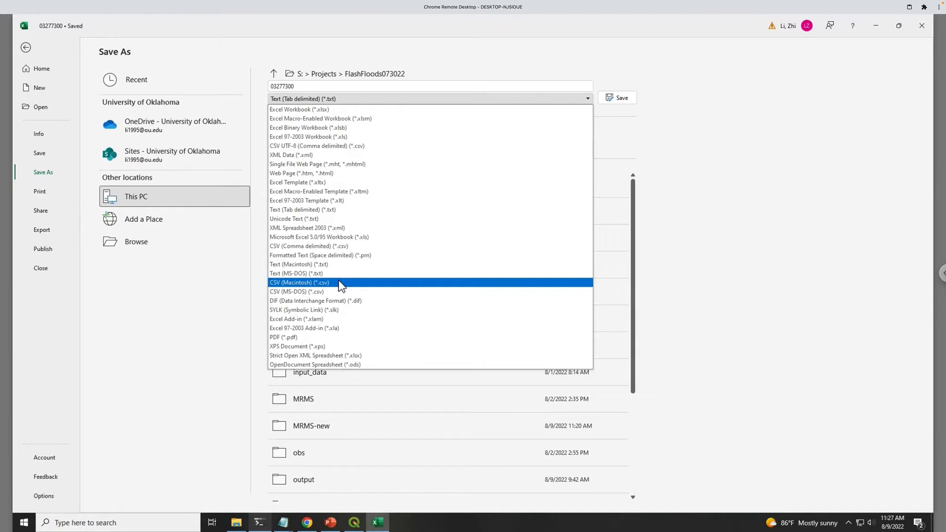
left_click(306, 292)
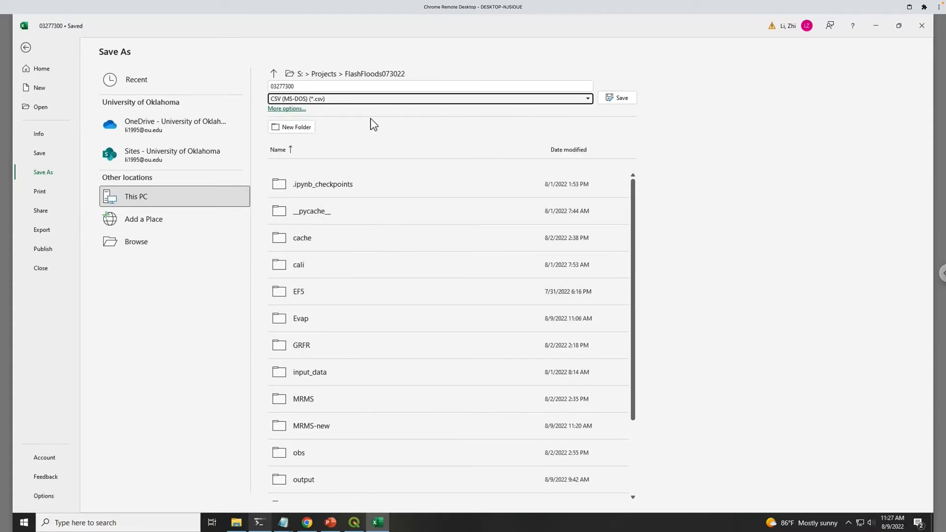
left_click(631, 99)
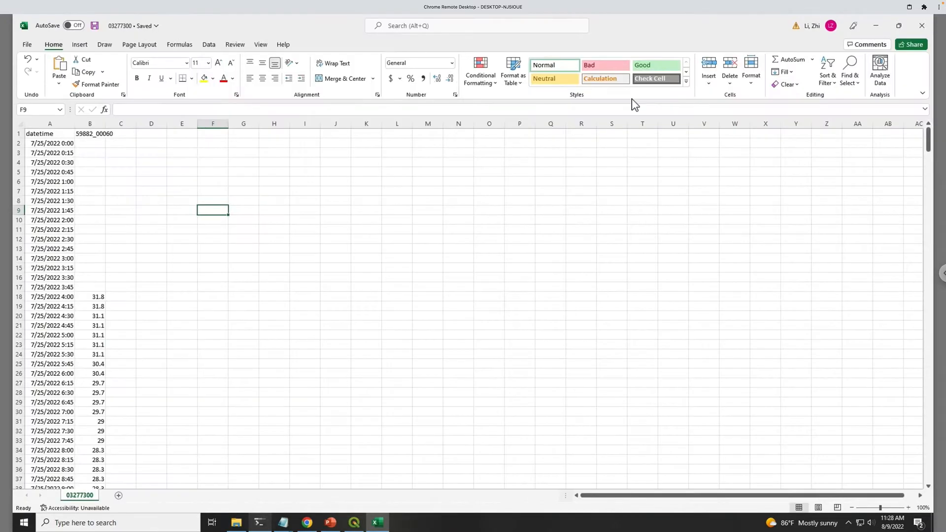
- Switch to File Explorer and check the 03277300 CSV file in the FlashFloods073022 folder
left_click(236, 522)
left_click(423, 268)
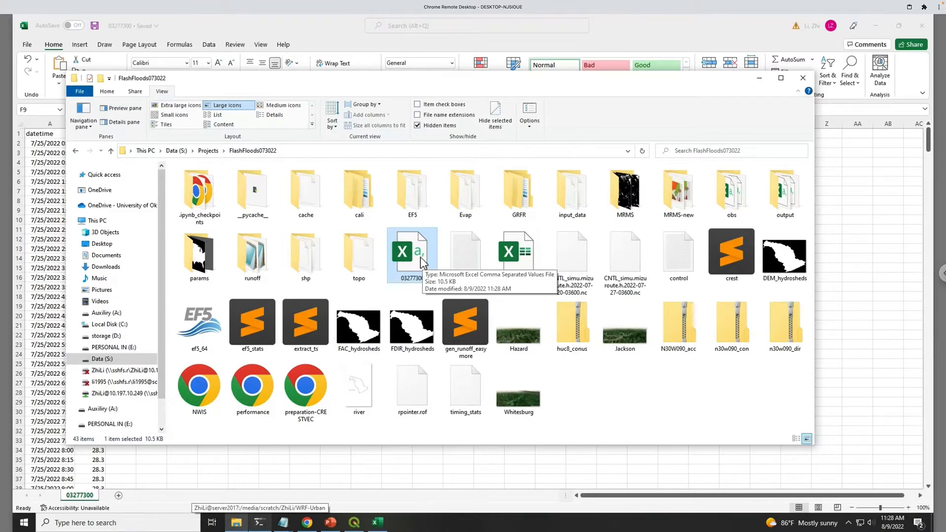
left_click(631, 381)
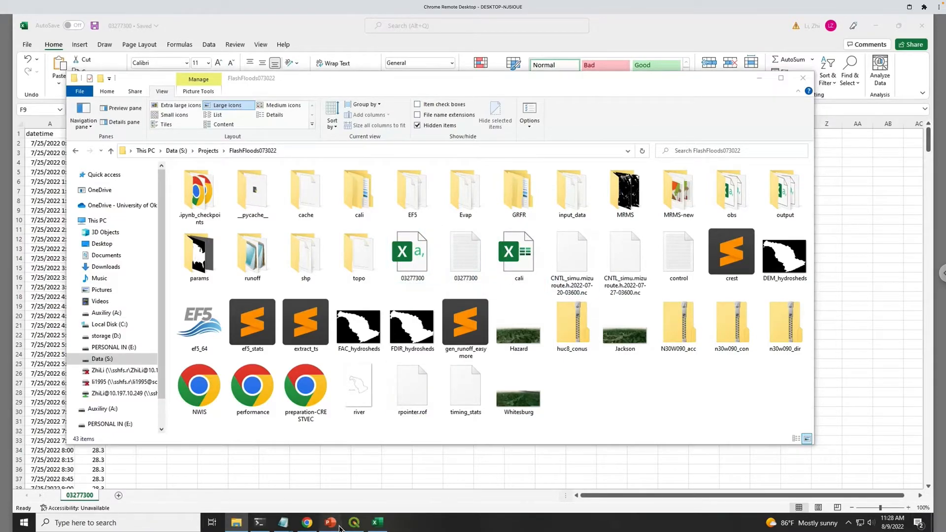
- Switch to the CREST-fromZero presentation in PowerPoint and bring up the "Edit control file" slide
left_click(331, 523)
scroll(97, 411, "down", 5)
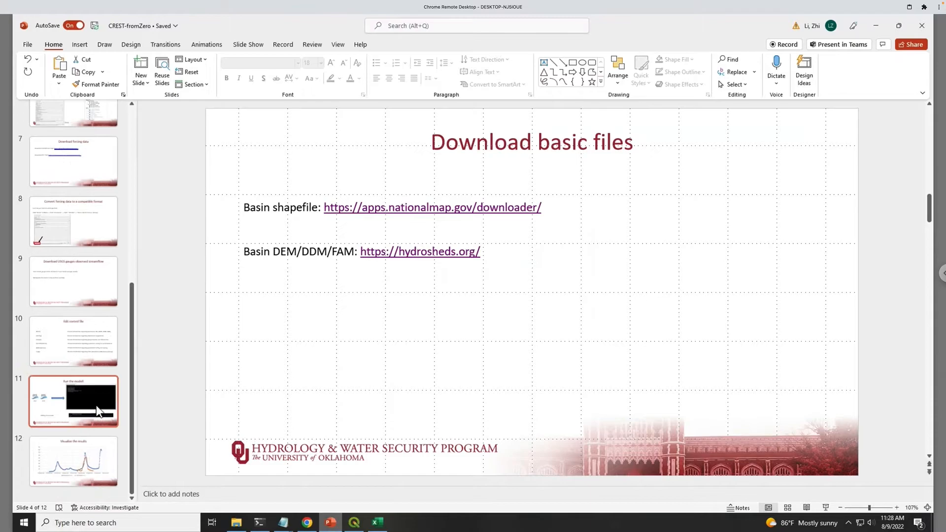
left_click(88, 180)
scroll(91, 184, "up", 3)
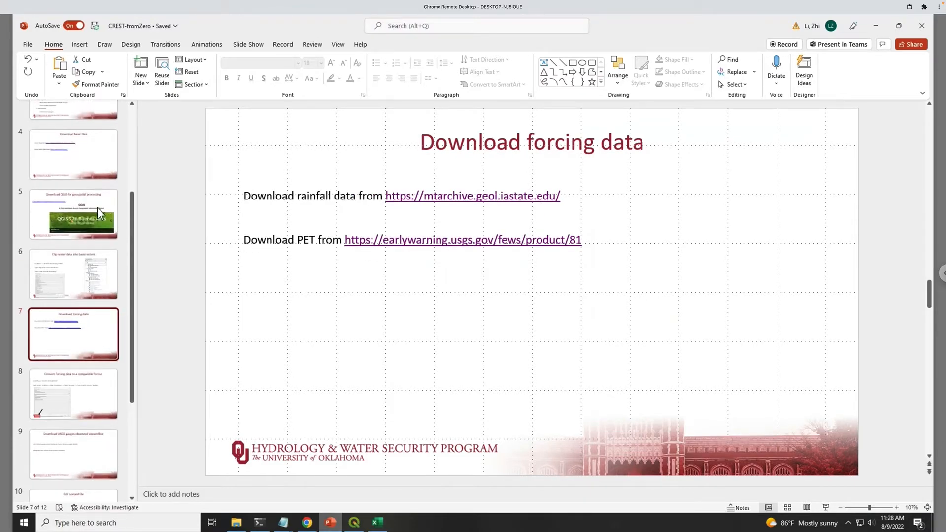
left_click(75, 371)
scroll(95, 384, "down", 3)
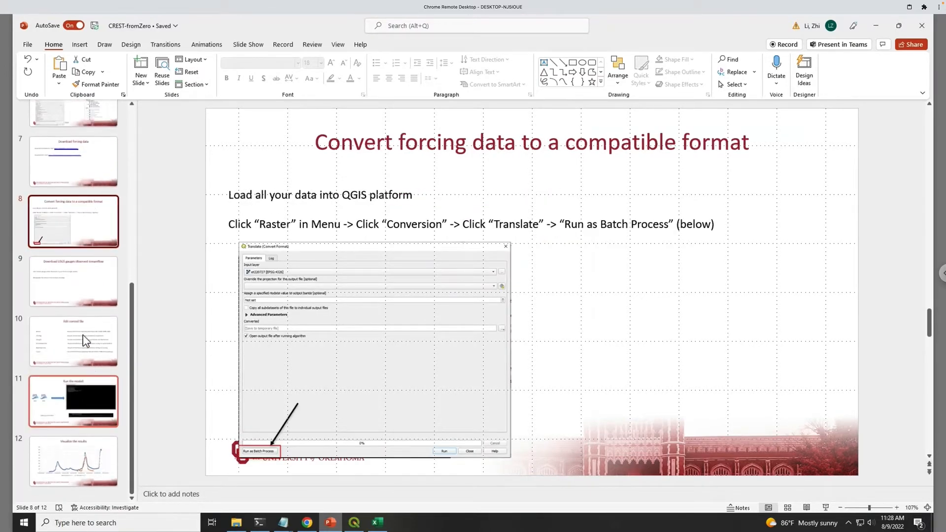
left_click(82, 335)
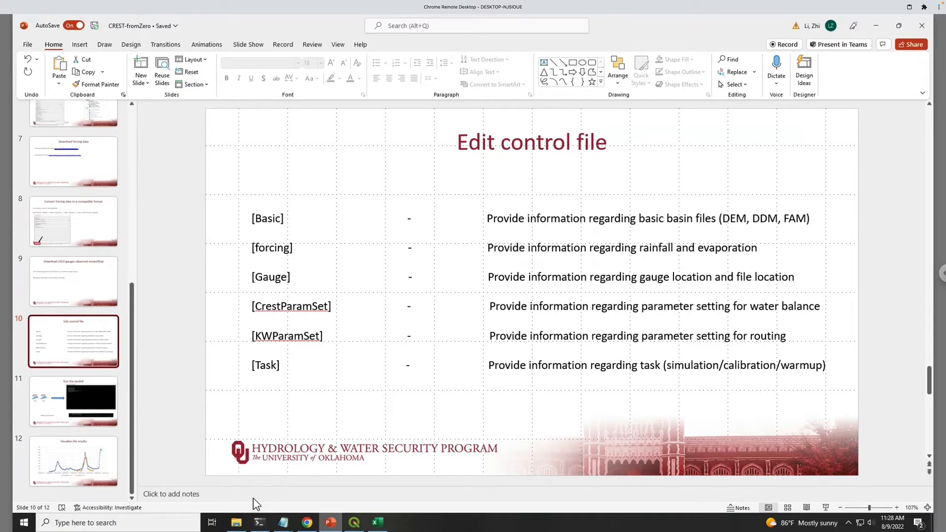
- Open the control file from the FlashFloods073022 folder in Notepad and make its window narrower and taller
left_click(236, 522)
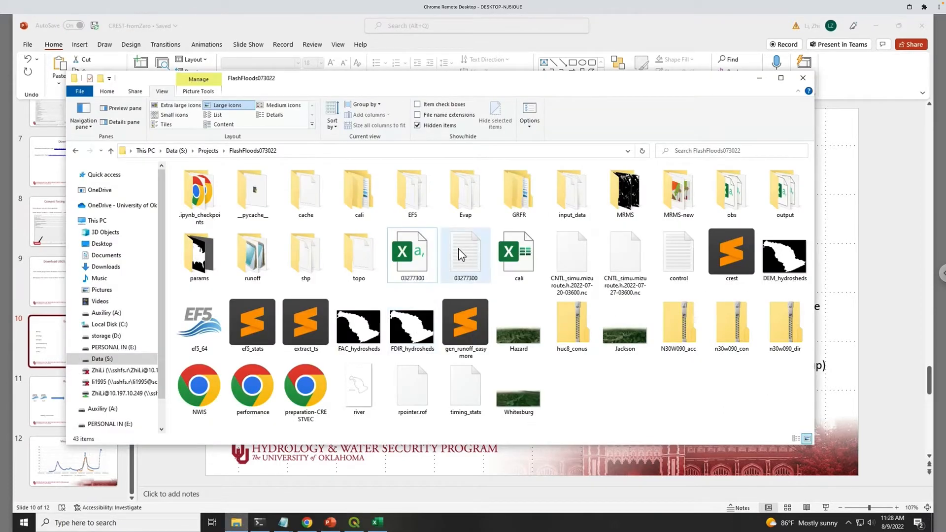
double_click(682, 254)
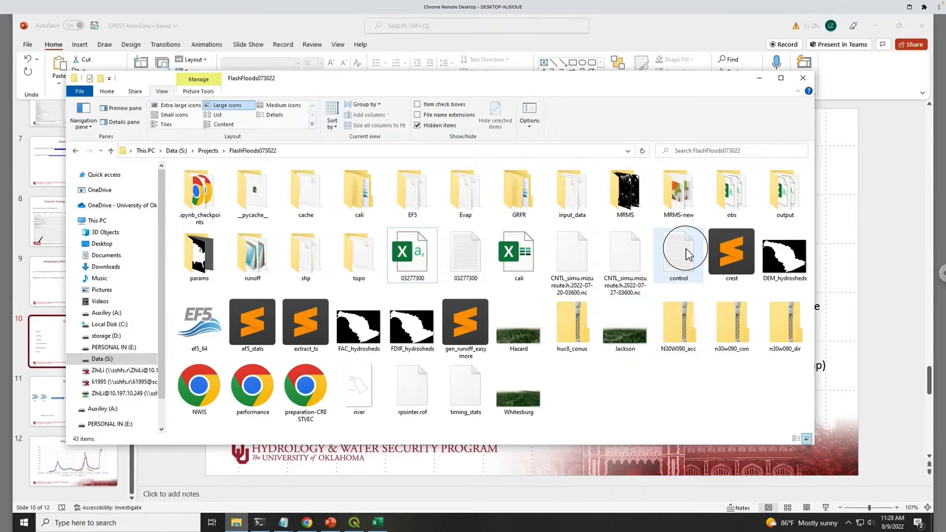
left_click_drag(466, 202, 386, 115)
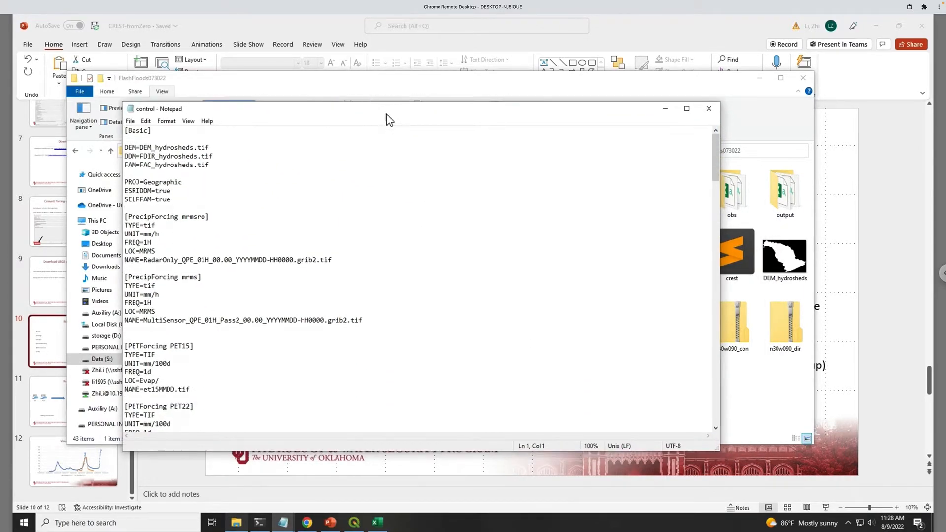
left_click_drag(719, 351, 527, 351)
left_click_drag(357, 450, 350, 480)
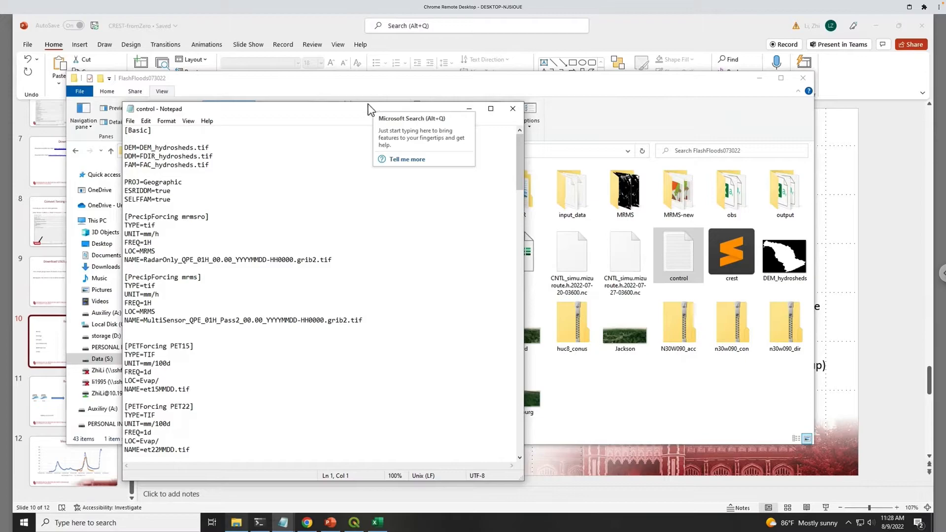
left_click_drag(339, 109, 313, 108)
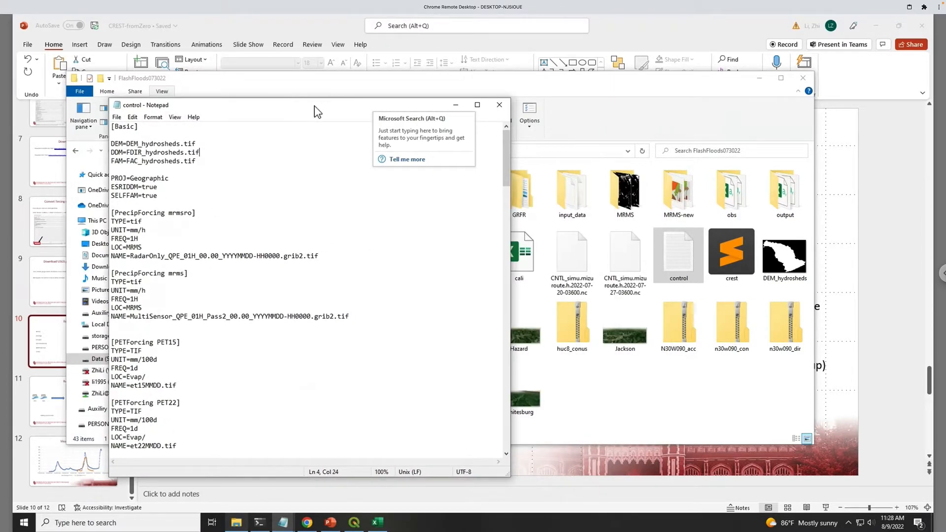
- Return to the "Edit control file" slide and review the control file sections from [Basic] to [Task] and their descriptions
left_click(703, 22)
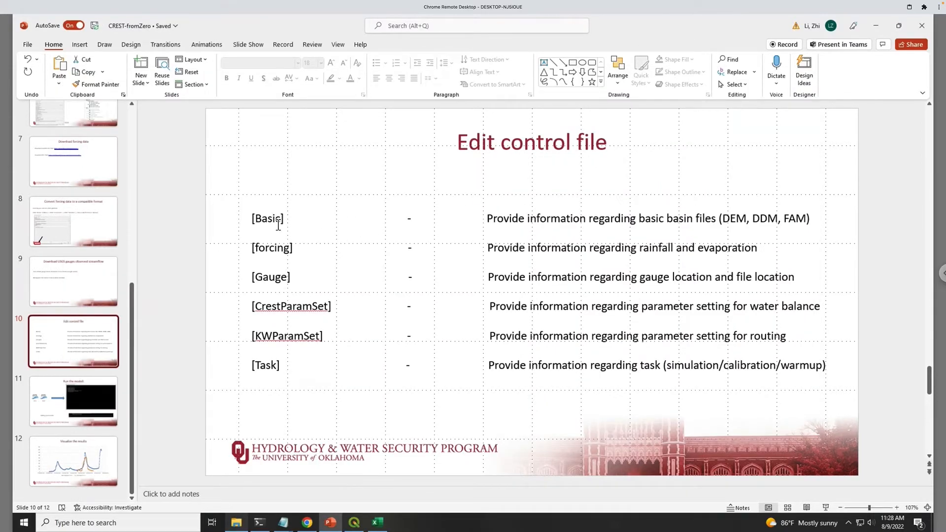
left_click(279, 250)
double_click(278, 248)
double_click(271, 276)
double_click(291, 311)
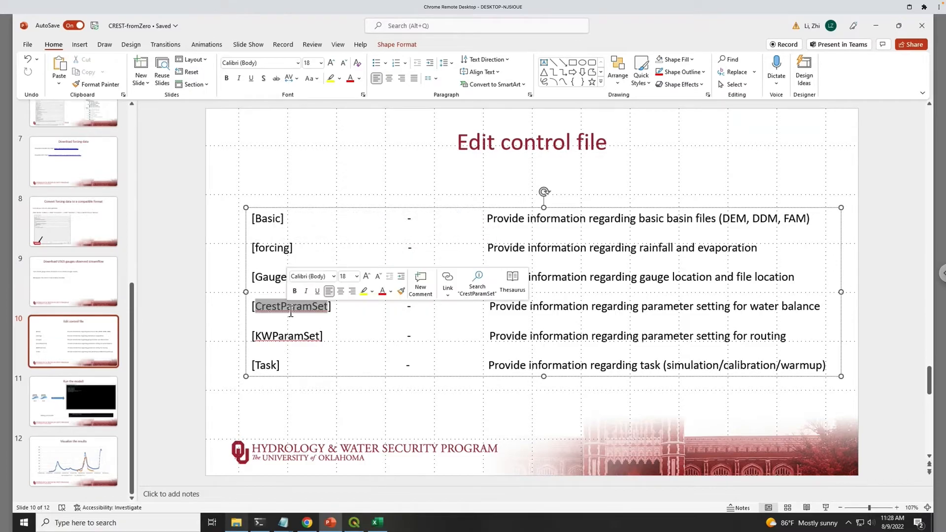
double_click(264, 367)
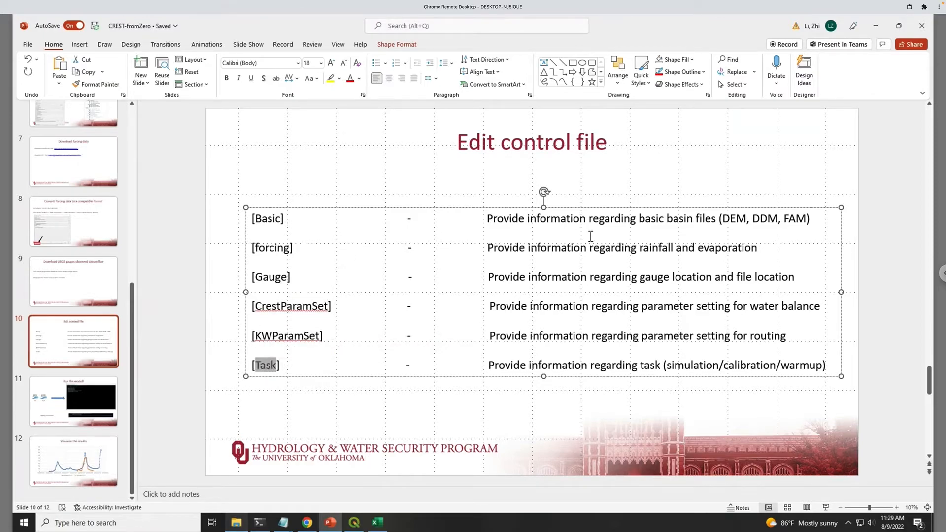
left_click_drag(408, 218, 627, 228)
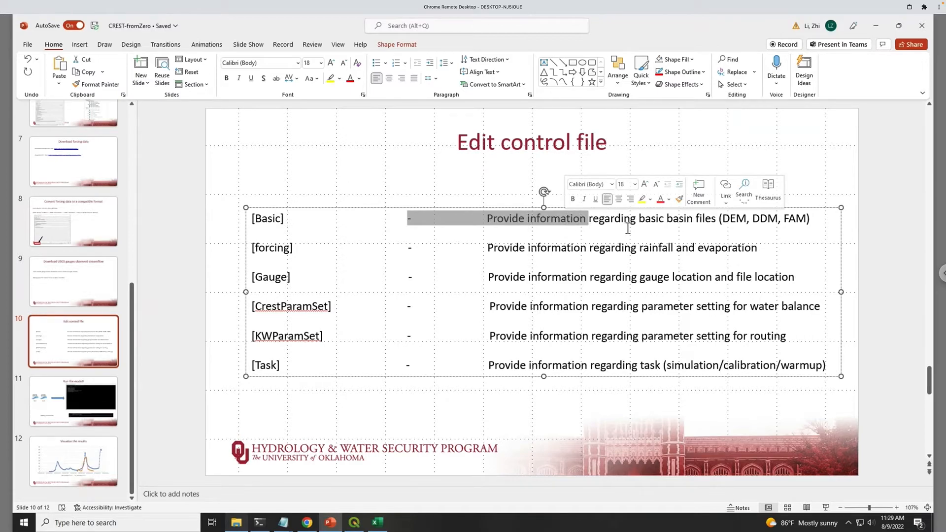
left_click(685, 223)
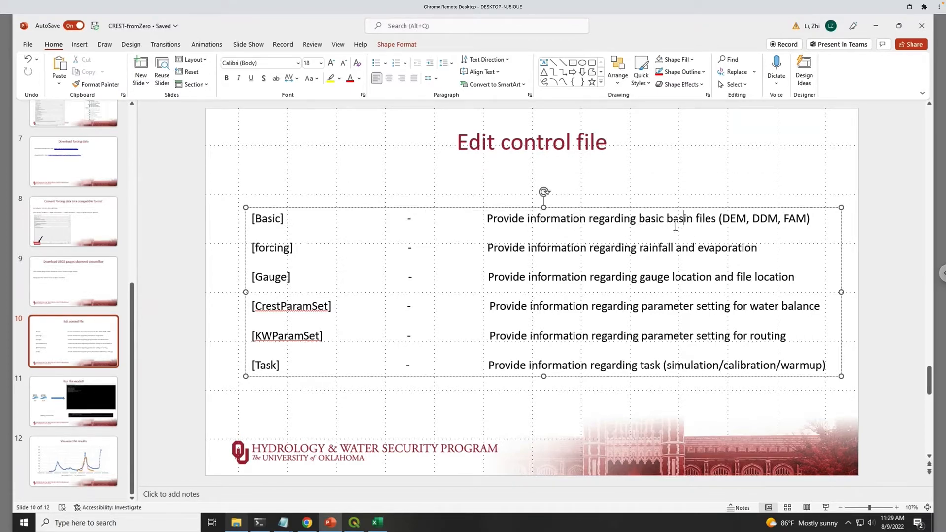
double_click(682, 223)
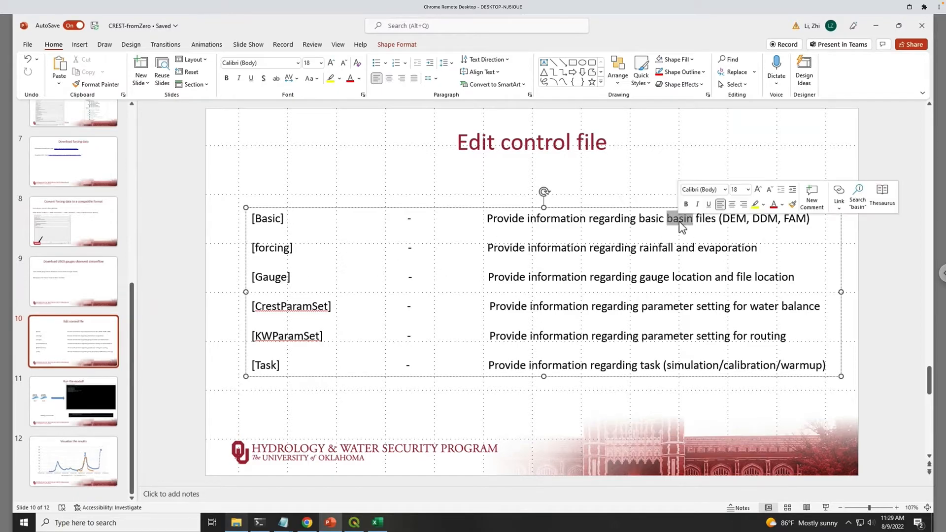
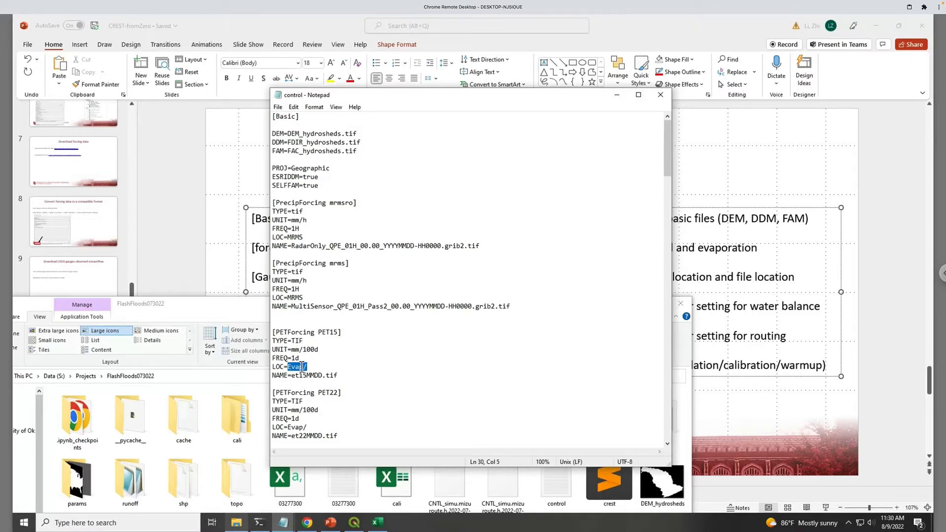
- Examine the PROJ, ESRIDDM and SELFFAM settings in the [Basic] section of the control file
left_click(321, 350)
left_click_drag(334, 169, 294, 172)
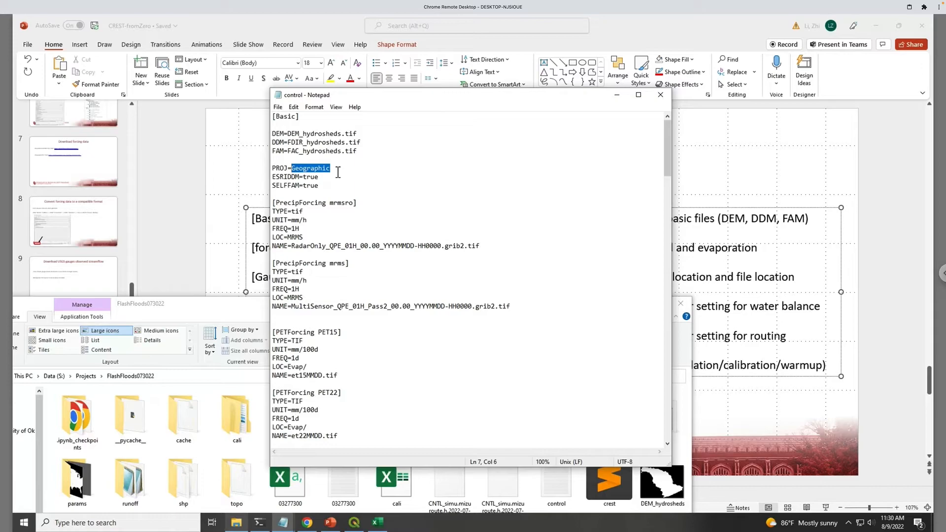
left_click_drag(338, 172, 254, 168)
left_click_drag(316, 177, 254, 178)
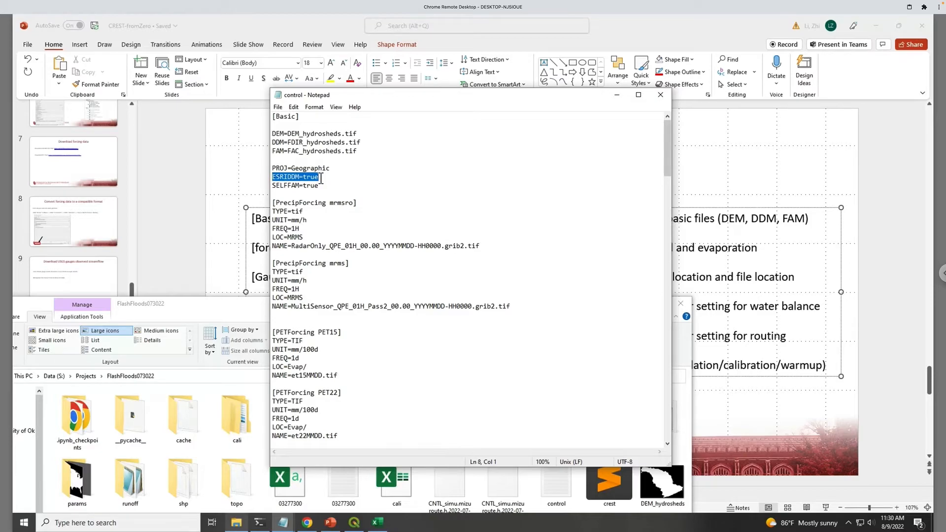
left_click(320, 178)
left_click_drag(346, 184, 273, 178)
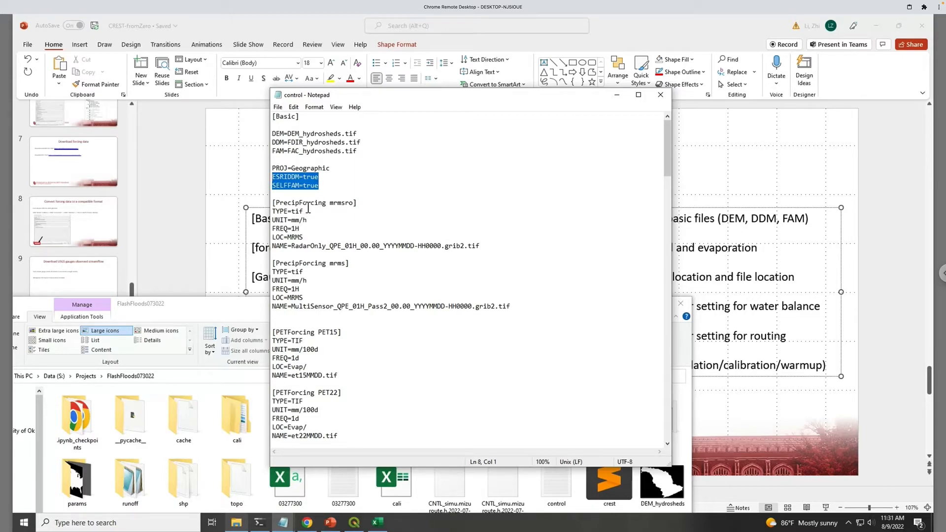
- Examine the [PrecipForcing mrmsro] heading and its TYPE setting in the control file
double_click(344, 204)
double_click(293, 206)
left_click(335, 204)
left_click_drag(305, 211, 250, 211)
left_click(313, 213)
left_click_drag(489, 248, 249, 212)
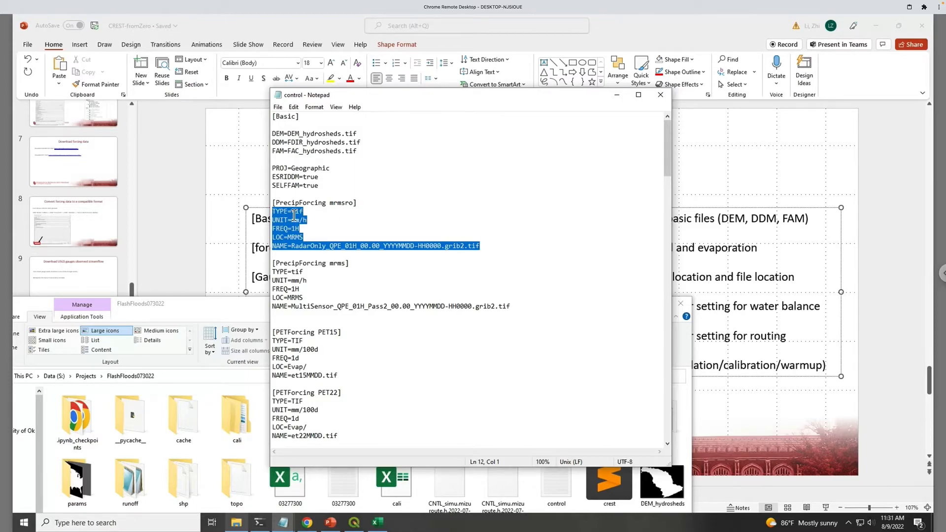
left_click(322, 213)
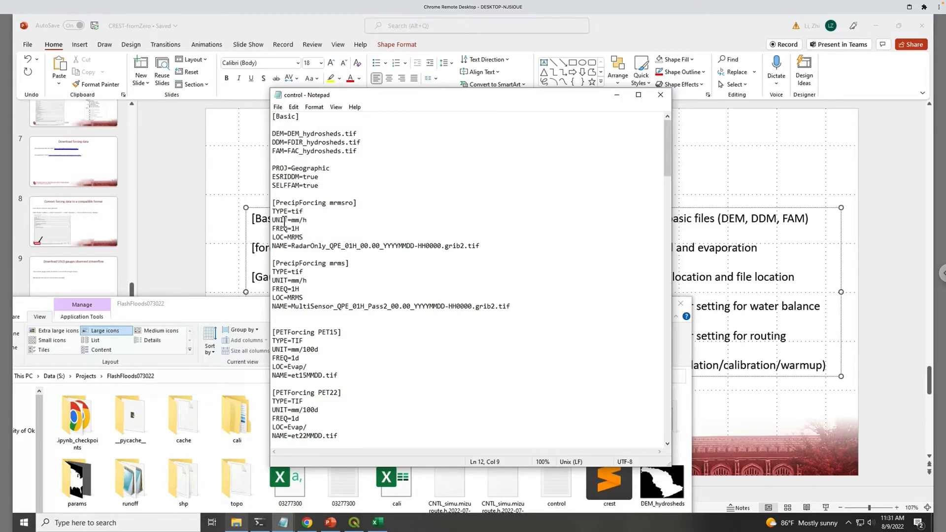
- Examine the UNIT, FREQ and LOC settings and the date pattern in NAME for the mrmsro precipitation forcing
double_click(301, 221)
double_click(287, 229)
left_click(306, 237)
double_click(281, 246)
left_click(429, 246)
mouse_move(384, 246)
left_mouse_down()
mouse_move(422, 247)
mouse_move(383, 246)
left_mouse_up()
left_click(407, 246)
left_click(427, 246)
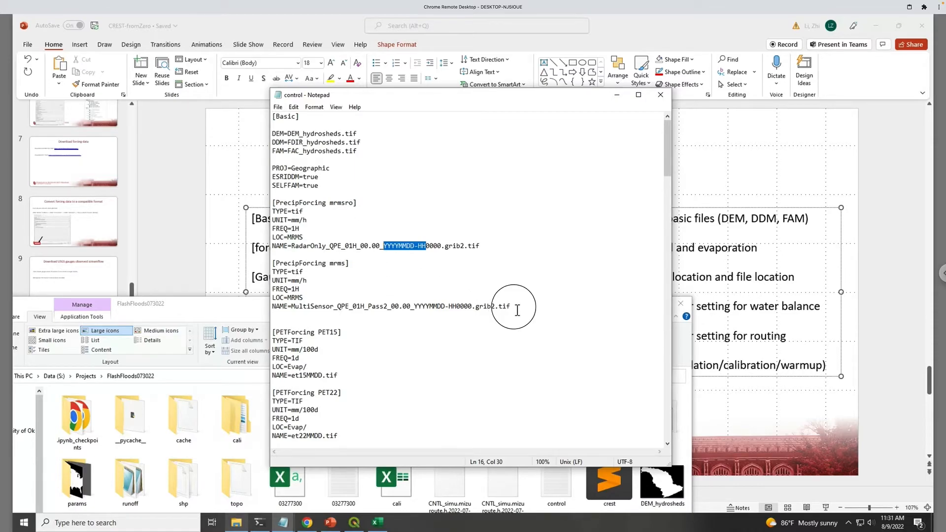
- Compare the mrmsro and mrms PrecipForcing blocks in the control file
left_click_drag(516, 308, 236, 203)
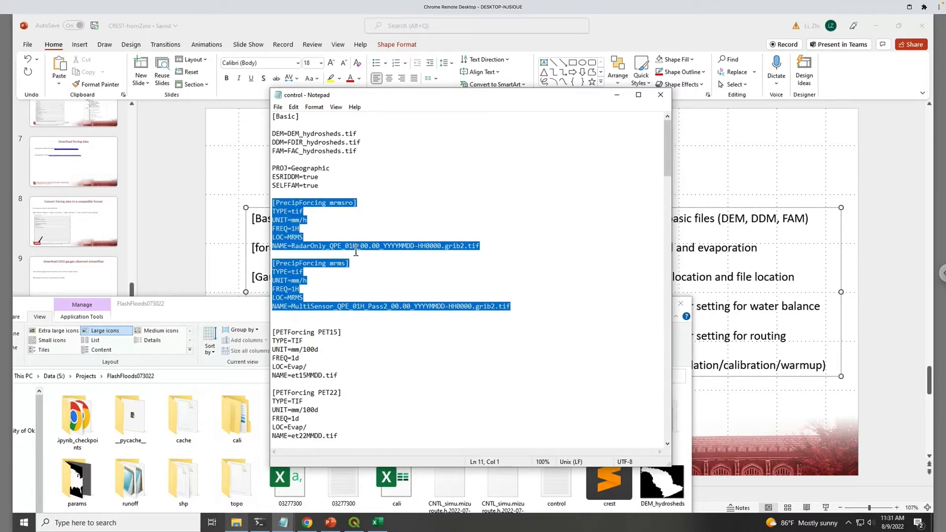
left_click(362, 263)
left_click_drag(542, 308, 280, 254)
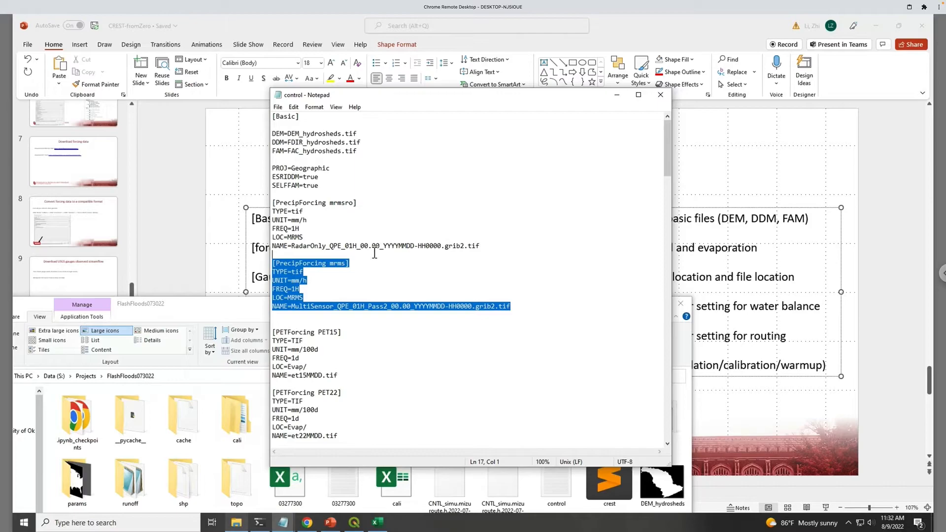
- Examine the [PETForcing PET15] block in the control file, including its TYPE and UNIT settings
scroll(377, 254, "down", 1)
scroll(373, 261, "down", 3)
left_click_drag(371, 270, 272, 229)
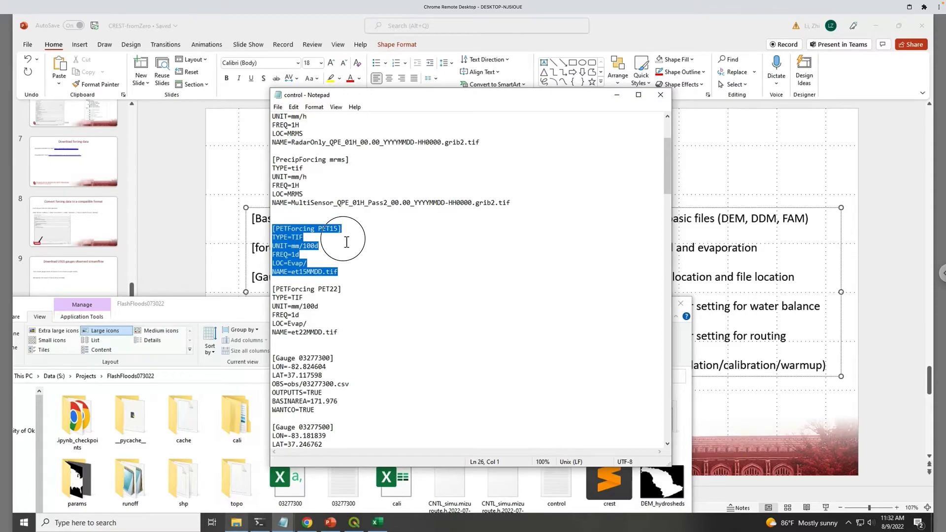
left_click(312, 239)
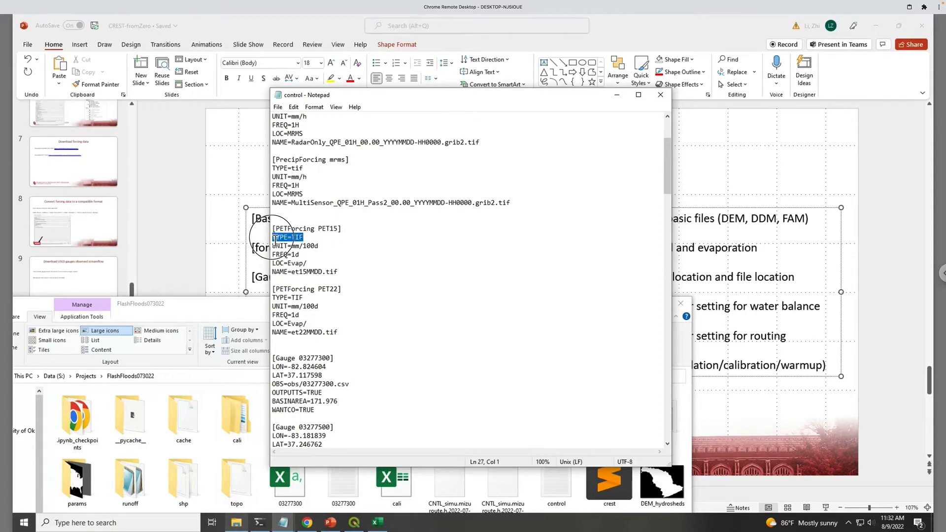
key("shift+Home")
left_click_drag(321, 247, 269, 246)
left_click(352, 248)
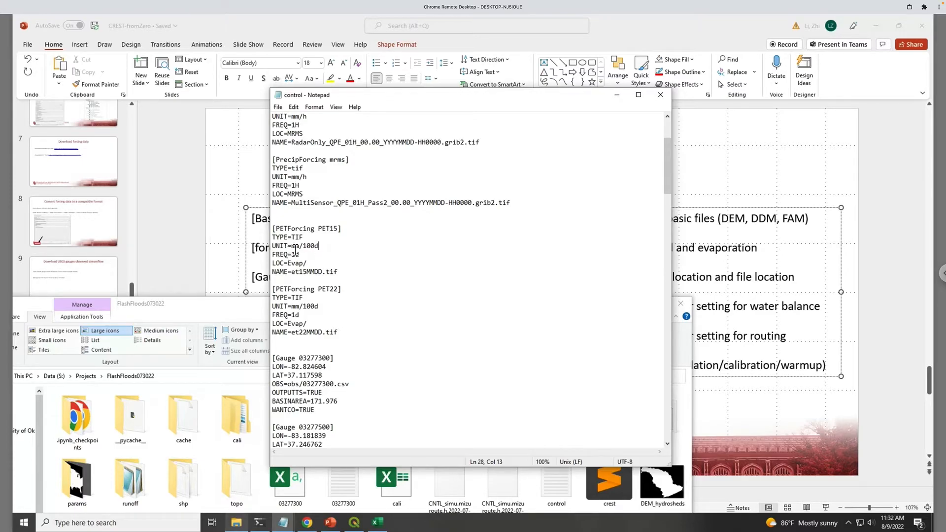
- Switch to QGIS and identify the raster value of the et150304 layer at a point on the map
left_click(354, 523)
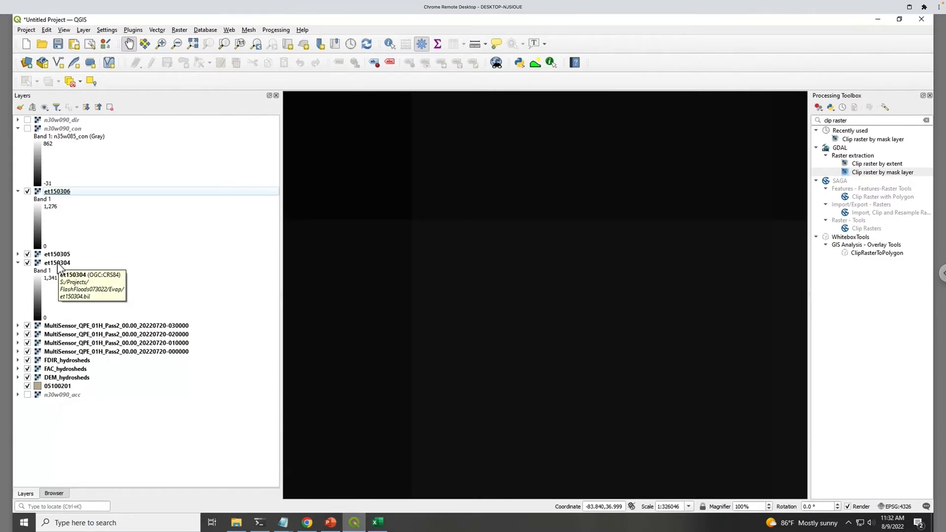
left_click(59, 287)
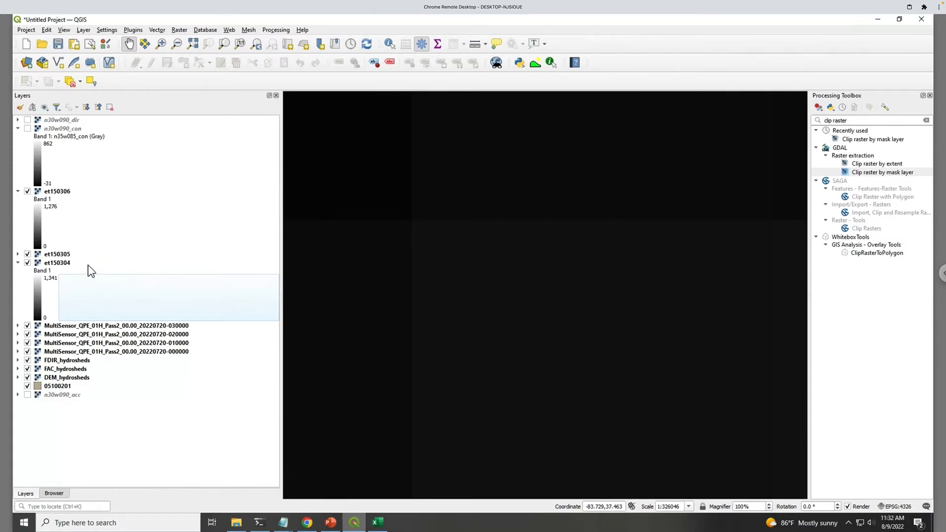
left_click(92, 262)
left_click(389, 43)
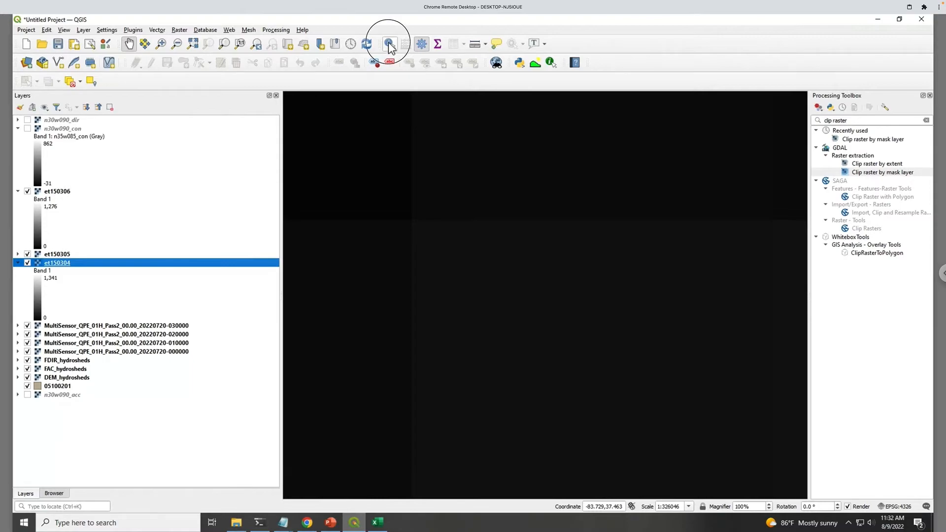
left_click(521, 255)
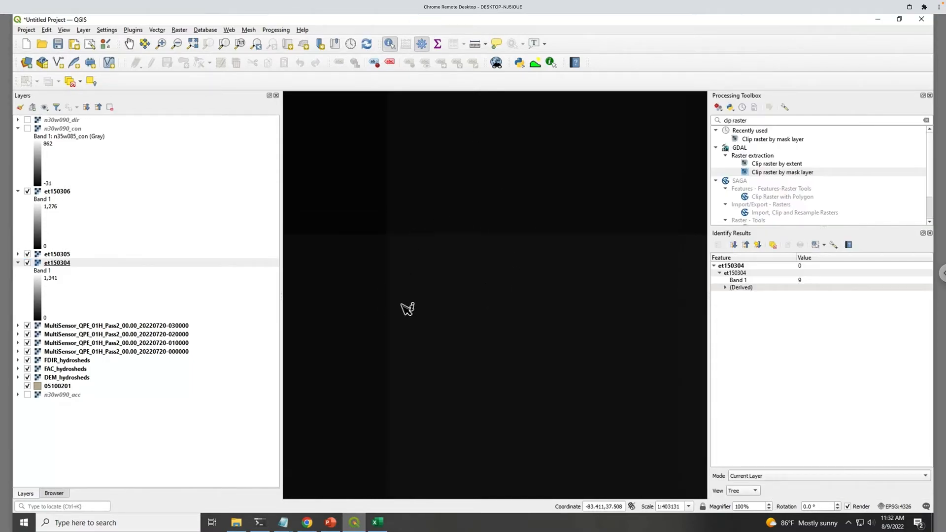
- Move the 05100201 basin layer to the top of the layer order, above all rasters
scroll(427, 351, "down", 4)
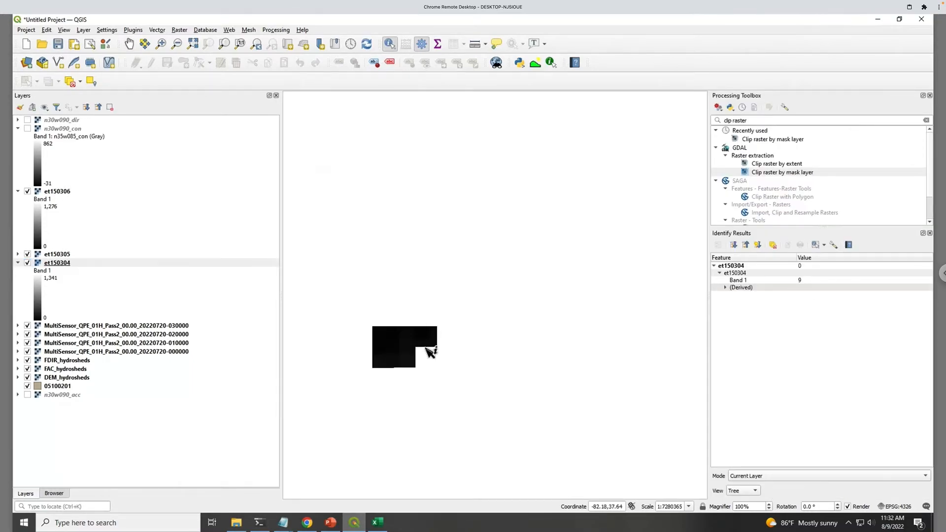
scroll(428, 351, "down", 2)
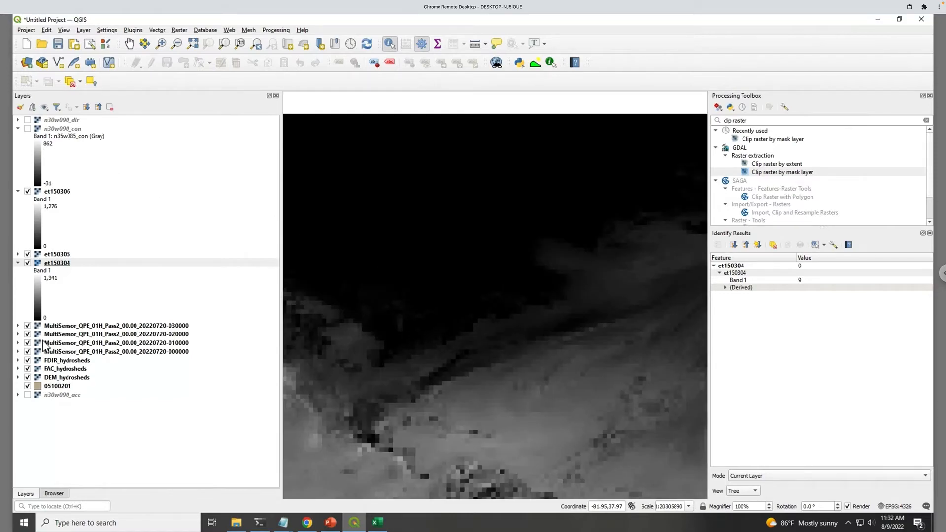
left_click_drag(40, 390, 59, 119)
scroll(424, 351, "up", 1)
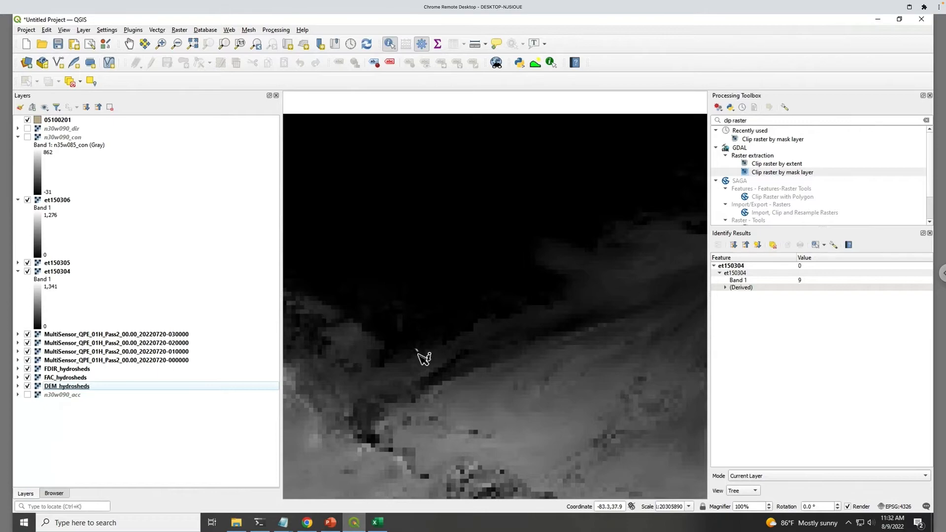
- Identify the DEM_hydrosheds raster value at a point inside the 05100201 basin near its southern boundary
scroll(424, 355, "up", 8)
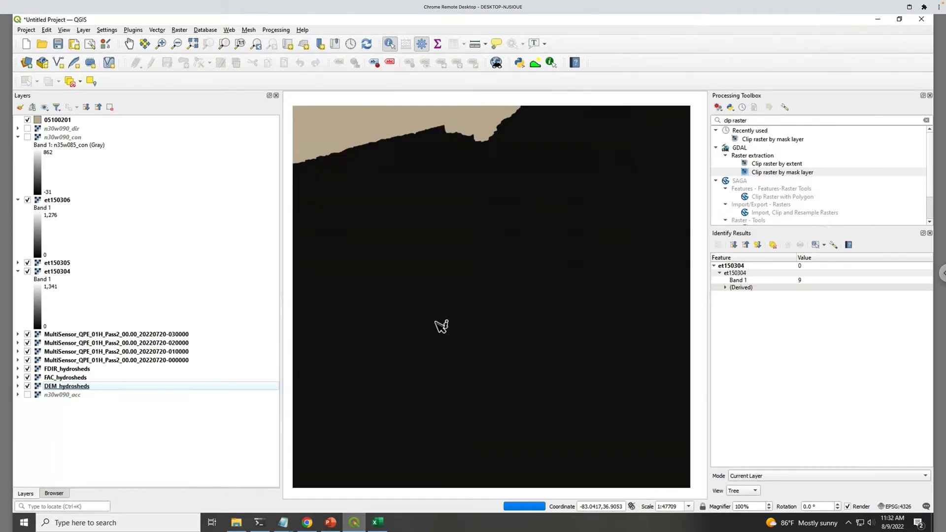
scroll(429, 318, "down", 3)
left_click(415, 208)
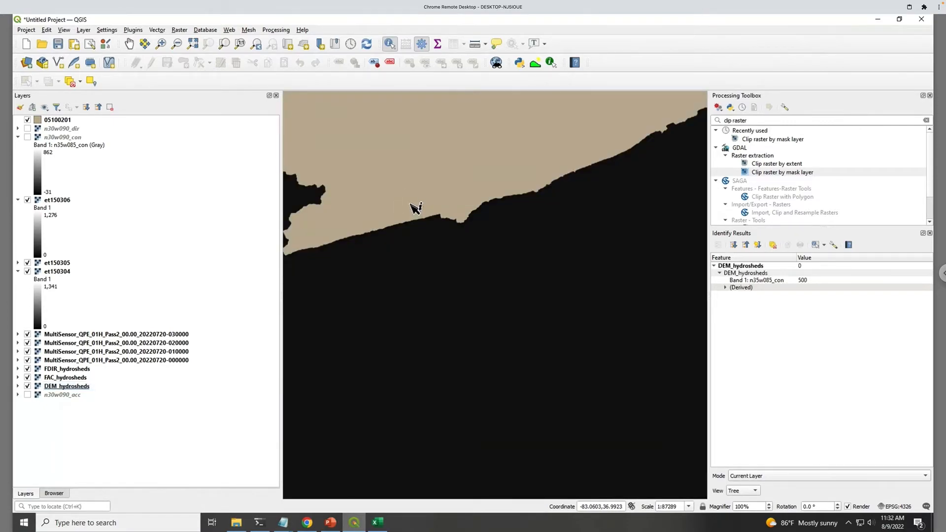
left_click(808, 282)
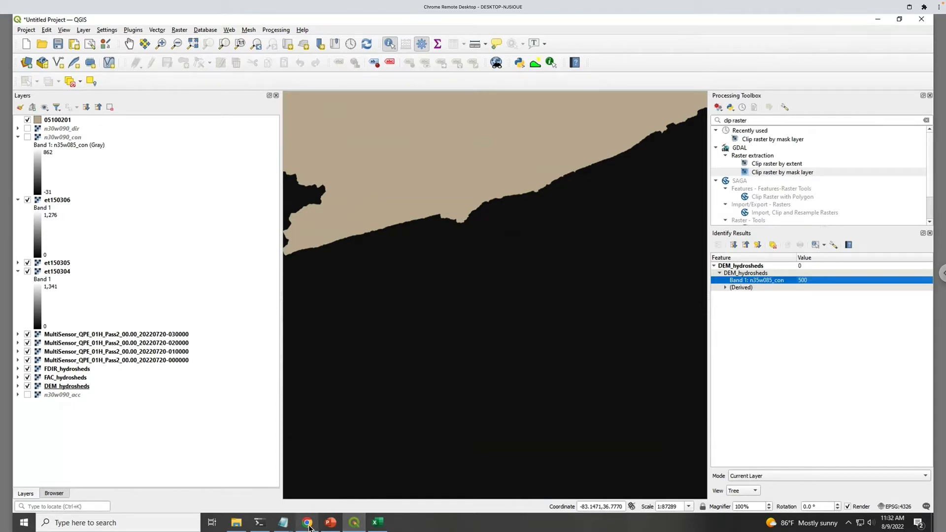
- Switch to the control file in Notepad and examine the UNIT, FREQ and LOC settings of the PET15 forcing
left_click(282, 523)
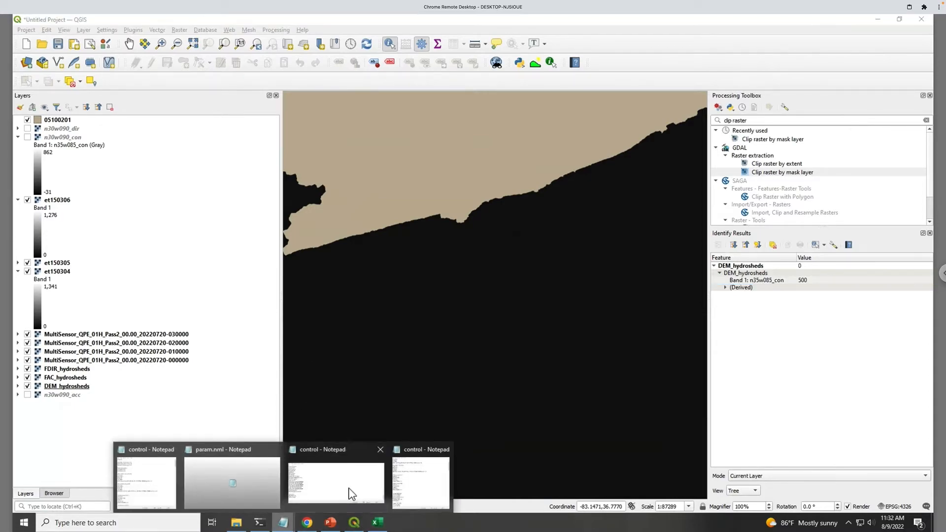
left_click(422, 481)
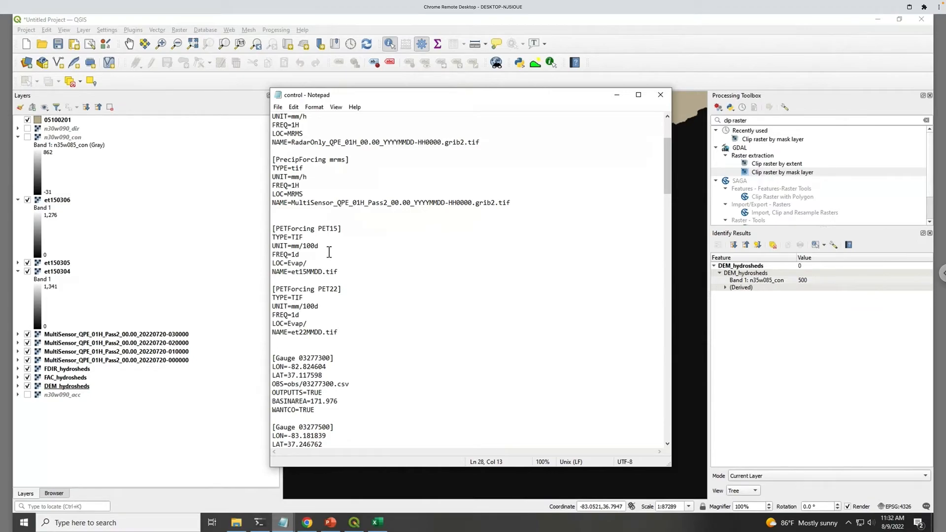
left_click_drag(315, 246, 292, 246)
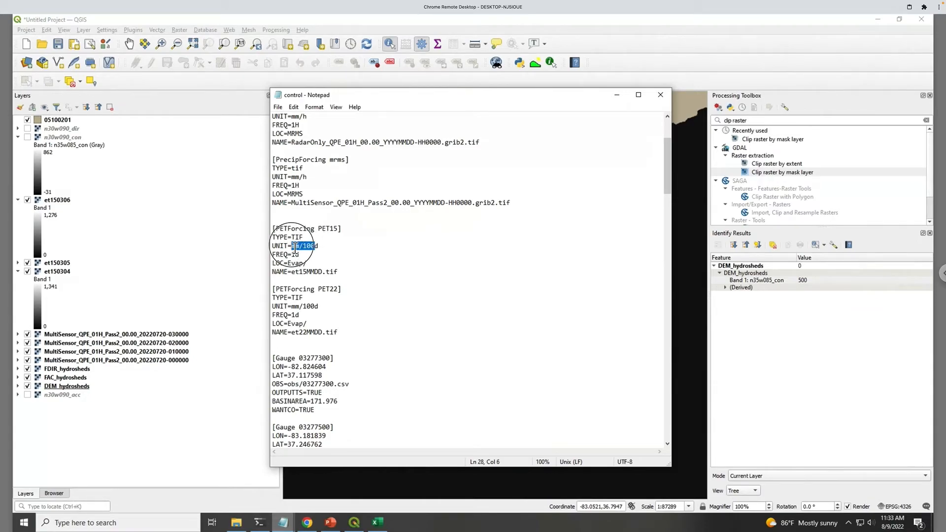
left_click(338, 249)
mouse_move(305, 253)
left_mouse_down()
mouse_move(262, 254)
mouse_move(316, 264)
left_mouse_up()
left_click(328, 256)
left_click(309, 264)
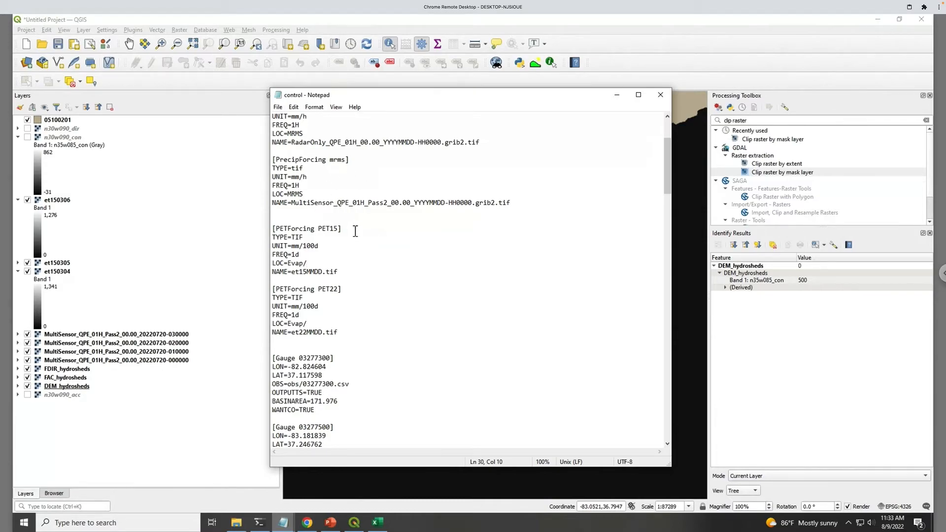
- Examine the LON, LAT and OBS entries in the [Gauge 03277300] block of the control file
scroll(354, 231, "down", 5)
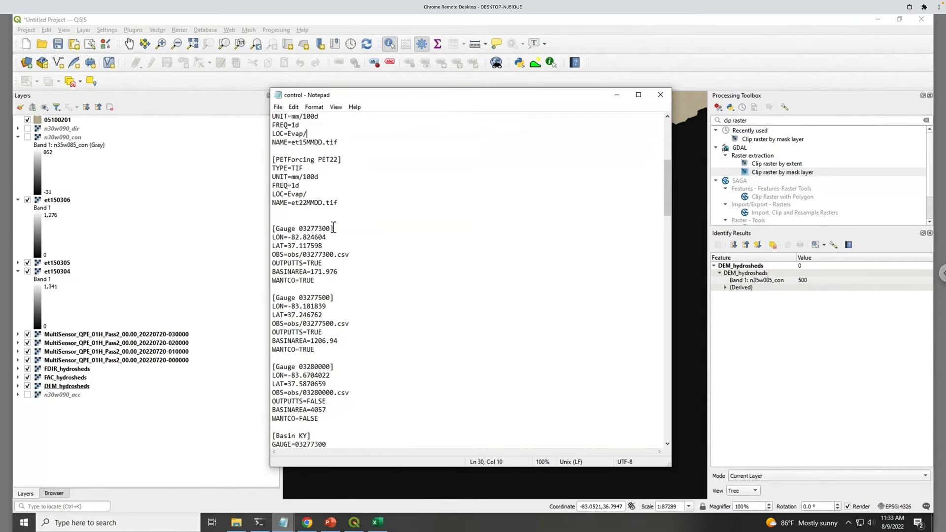
left_click_drag(333, 240, 292, 246)
left_click_drag(350, 254, 283, 256)
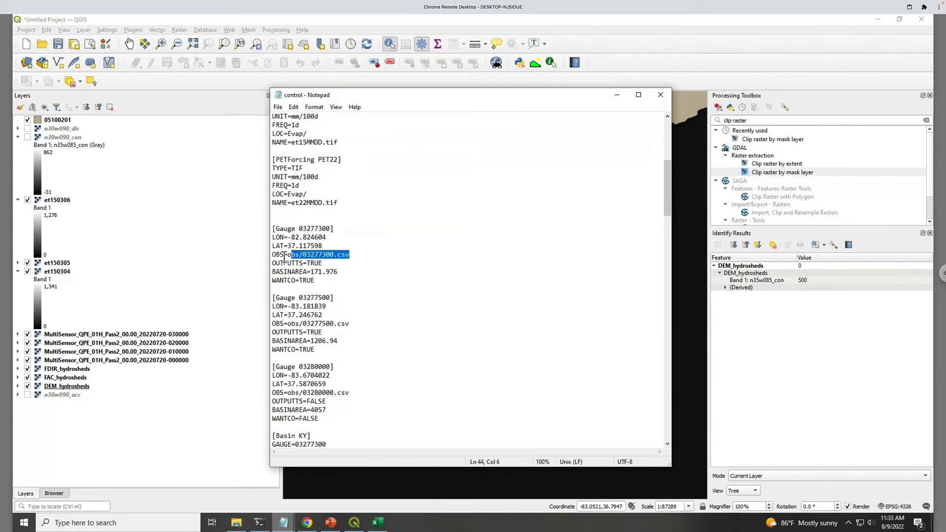
left_click_drag(366, 257, 295, 258)
- Remove the obs/ folder prefix from gauge 03277300's OBS path, leaving 03277300.csv
left_click(304, 255)
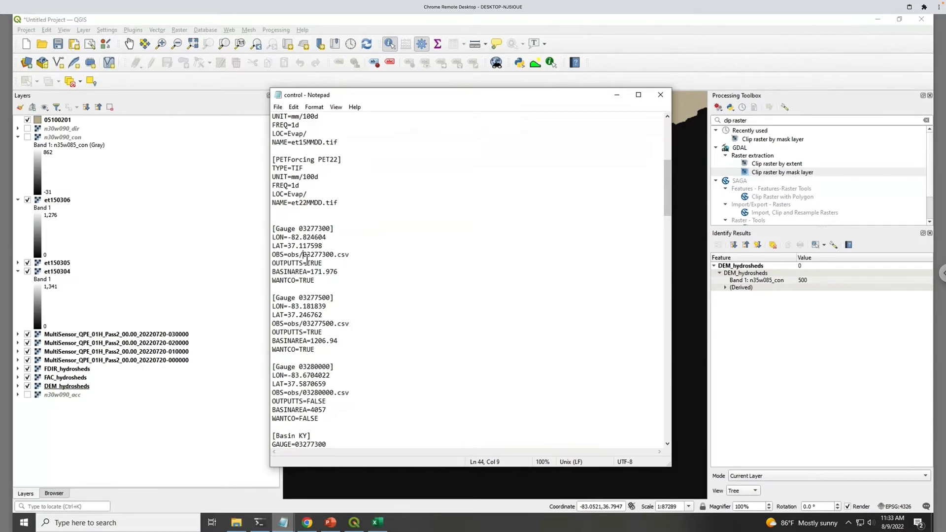
key("BackSpace")
key("BackSpace")
key("BackSpace")
key("BackSpace")
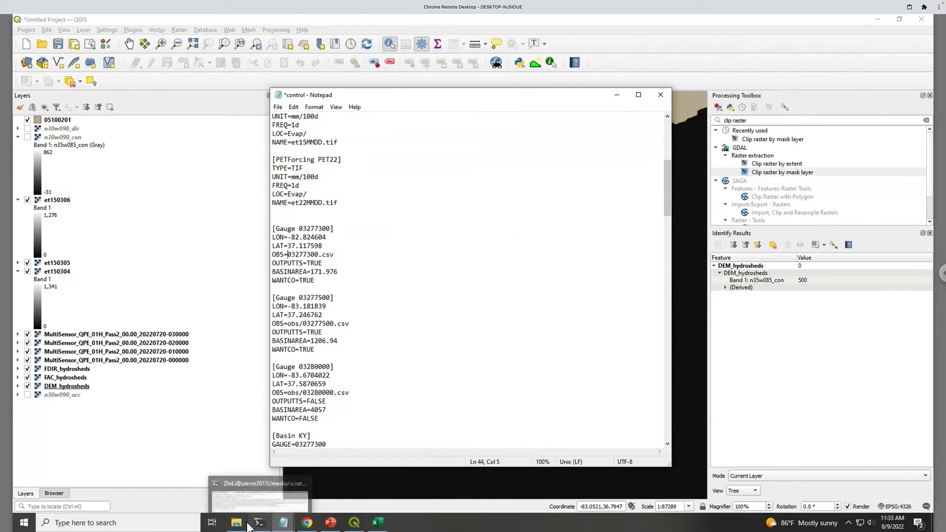
left_click(326, 264)
- Switch to Chrome, return to the USGS observations page for site 03277300 and select all 3 available parameters
mouse_move(306, 527)
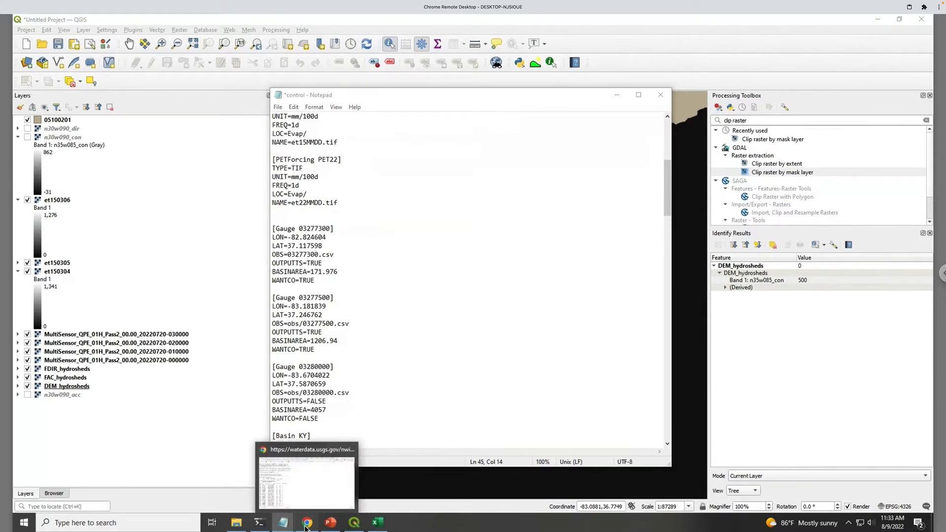
left_click(325, 480)
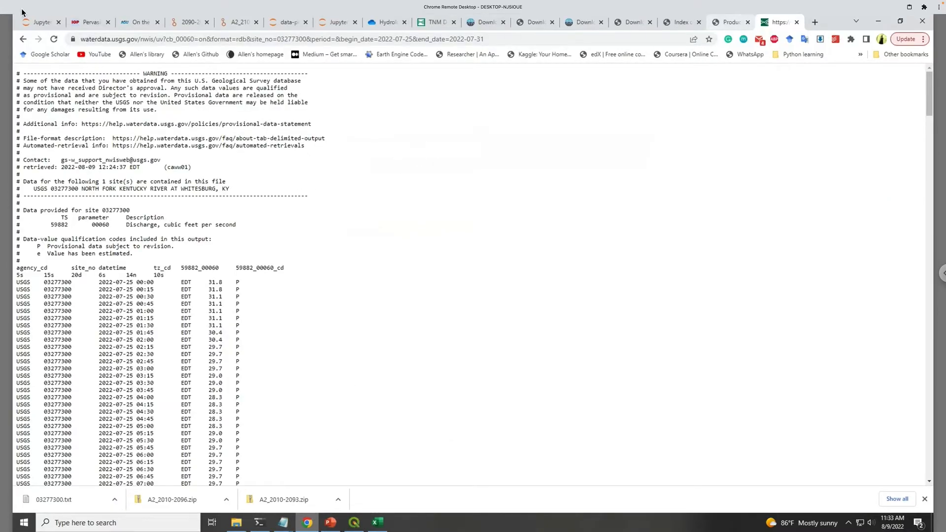
left_click(23, 39)
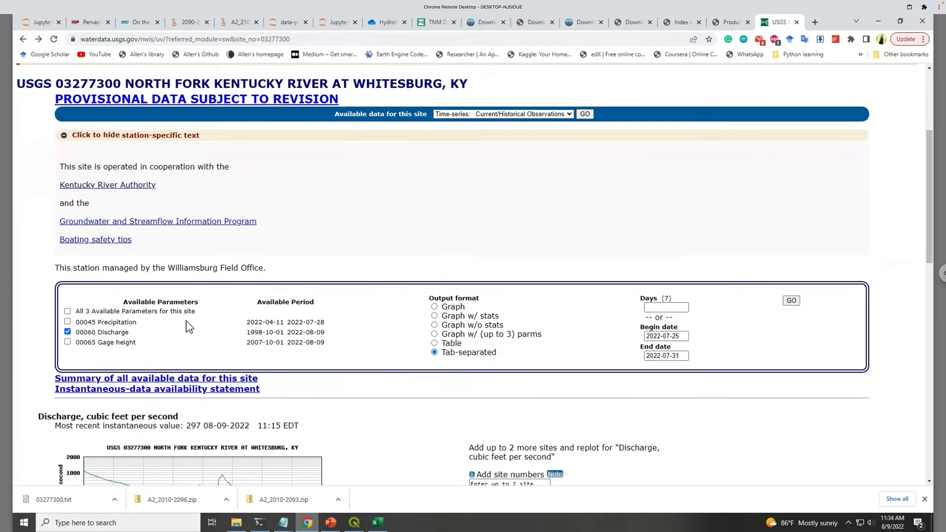
left_click(103, 325)
left_click(106, 321)
left_click(105, 315)
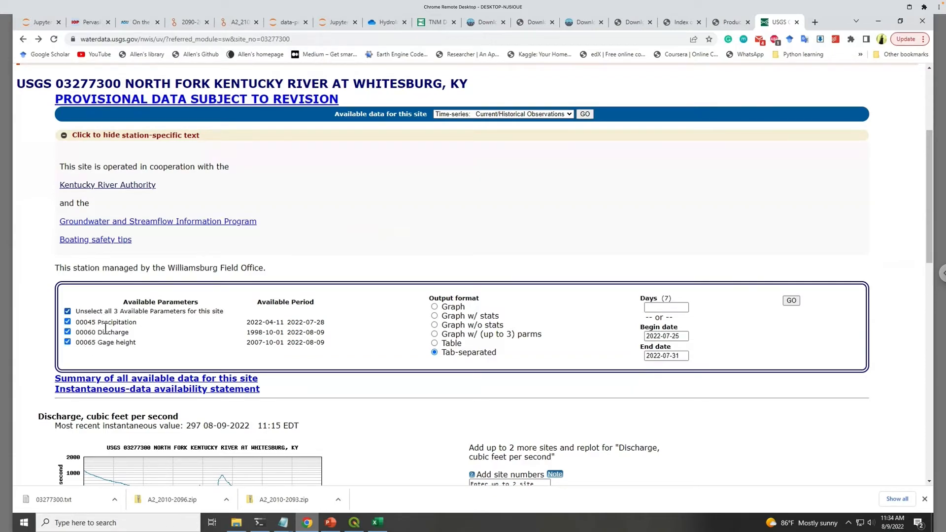
- Open the summary of all available data for the site and examine its latitude, longitude and drainage area
left_click(136, 379)
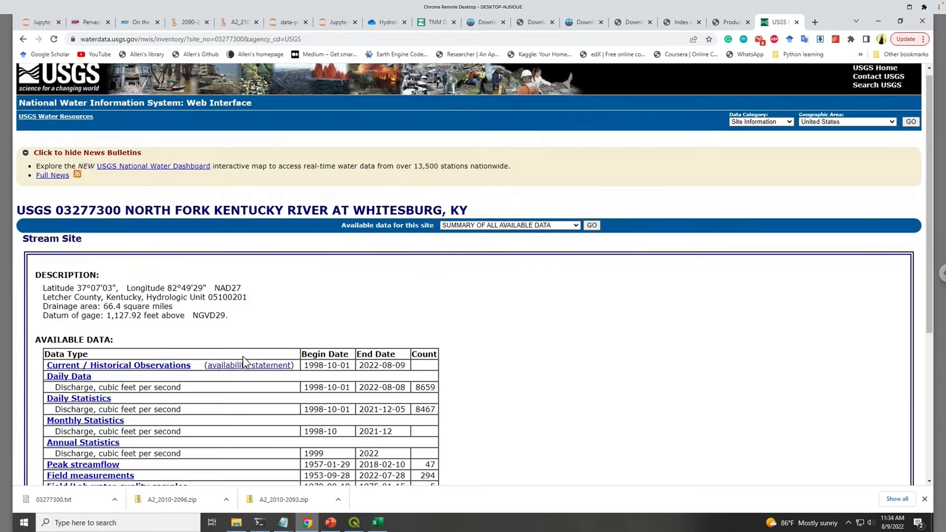
scroll(243, 361, "down", 3)
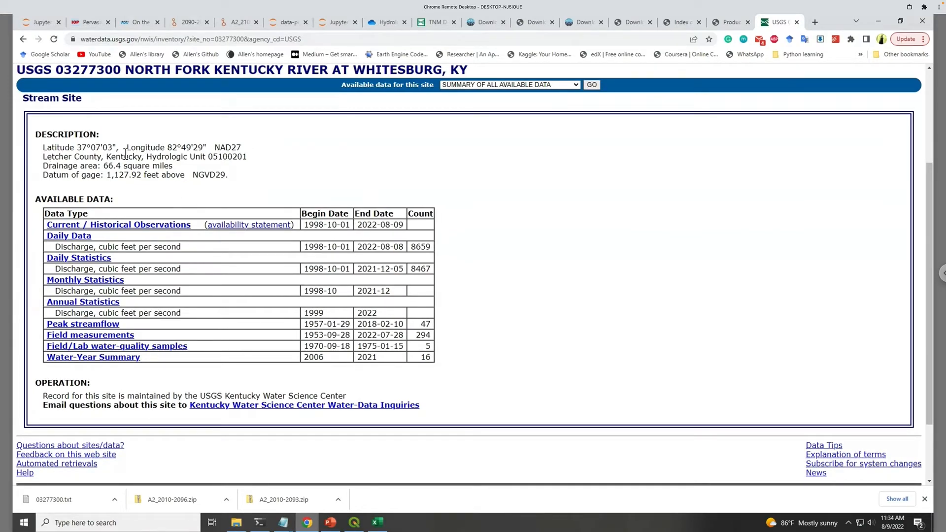
left_click_drag(118, 148, 74, 147)
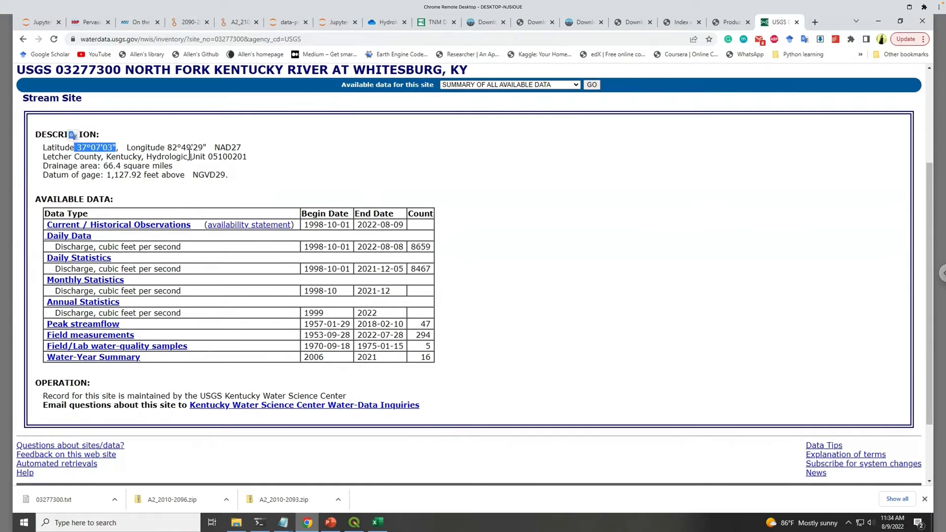
left_click(116, 148)
key("ctrl")
left_click_drag(119, 147, 77, 147)
left_click_drag(45, 166, 179, 175)
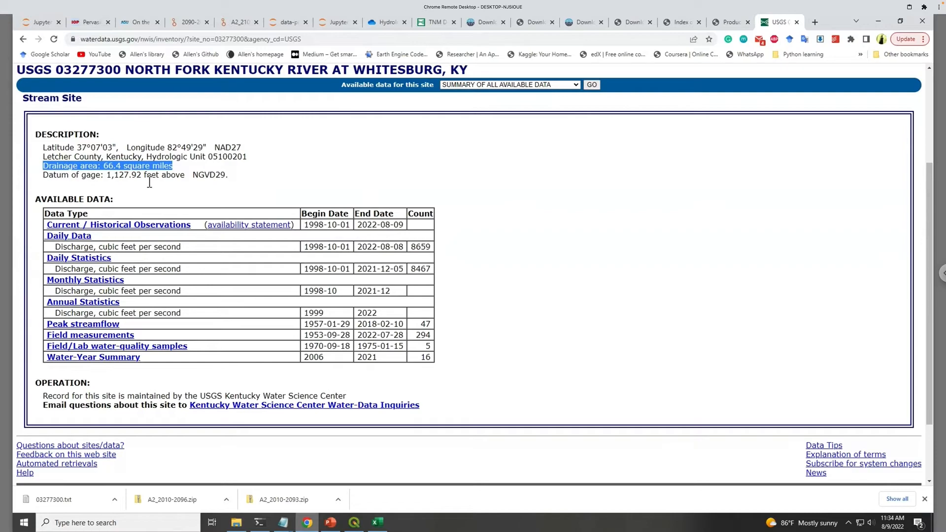
- Copy the drainage area of 66.4 square miles and paste it into a new browser tab's search to convert it
left_click_drag(174, 167, 104, 169)
key("ctrl+c")
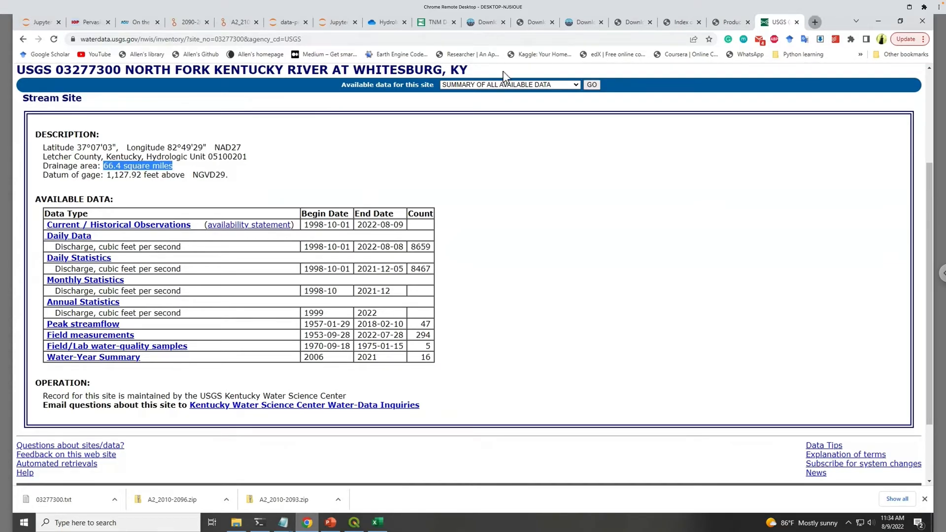
left_click(814, 21)
key("ctrl+v")
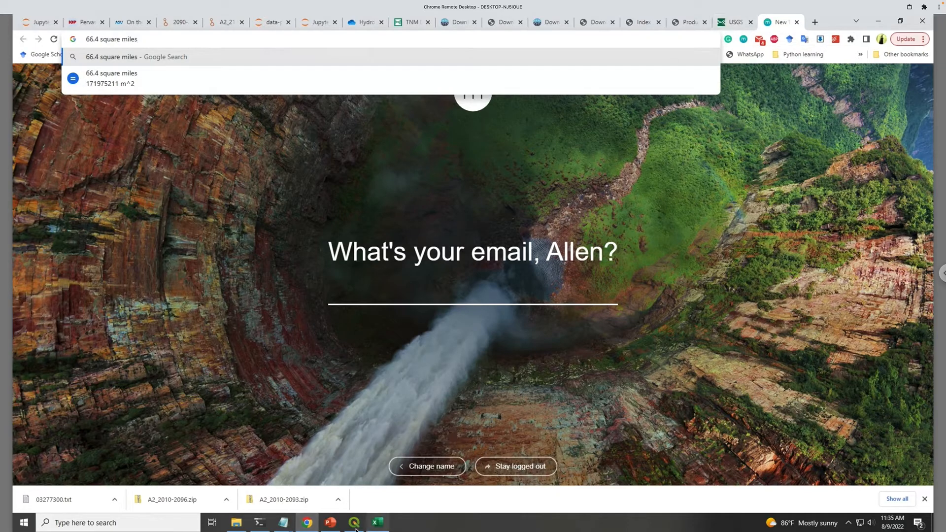
- Switch back to the edited control file in Notepad and check gauge 03277300's BASINAREA value
mouse_move(289, 528)
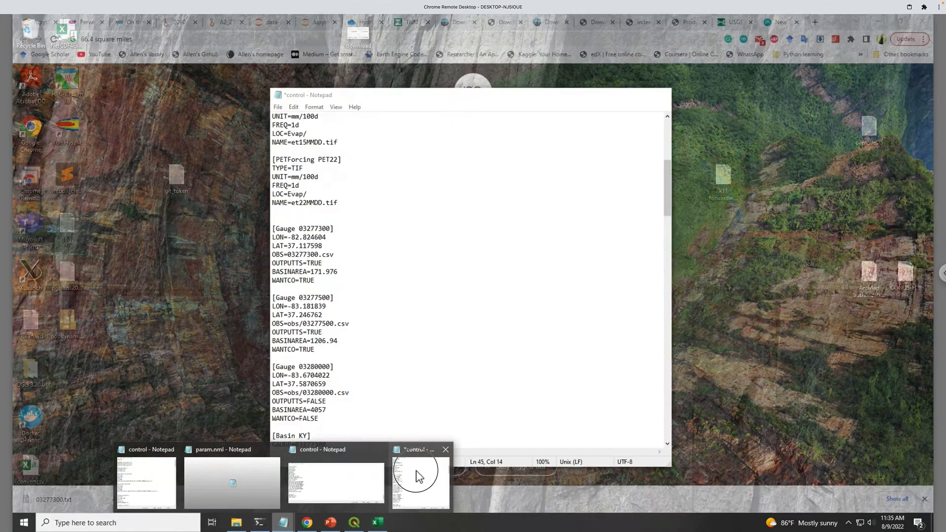
left_click(416, 470)
left_click_drag(338, 272, 314, 275)
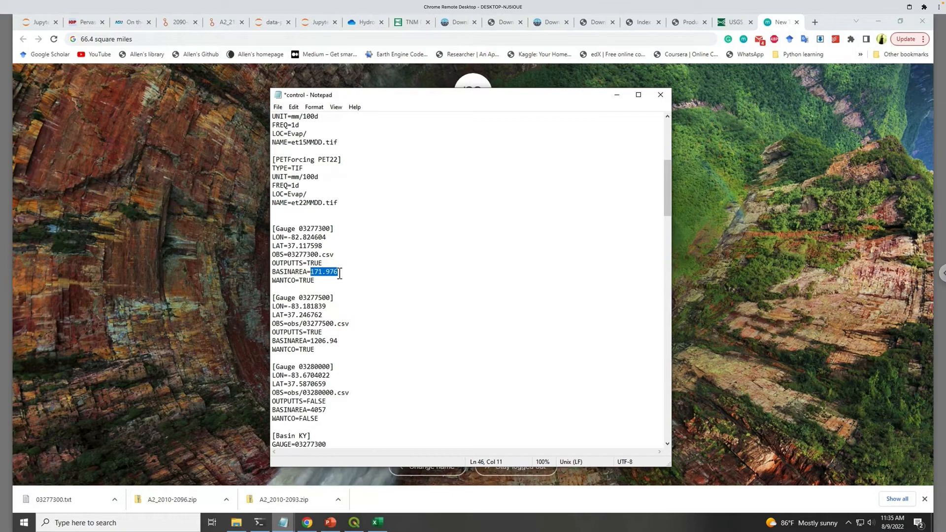
left_click(339, 273)
- Review the [Gauge 03277500] and [Gauge 03277300] blocks together with the gauges listed under [Basin KY]
left_click_drag(345, 355, 274, 299)
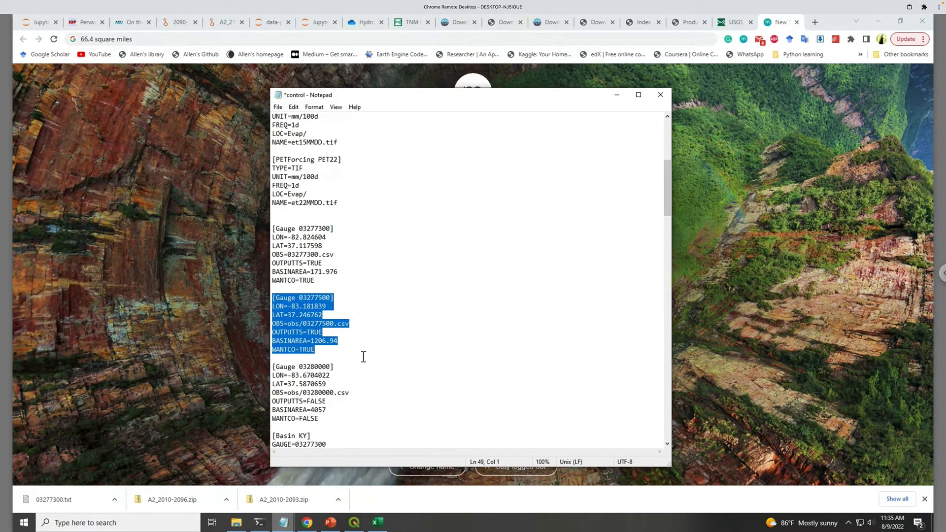
scroll(369, 355, "down", 1)
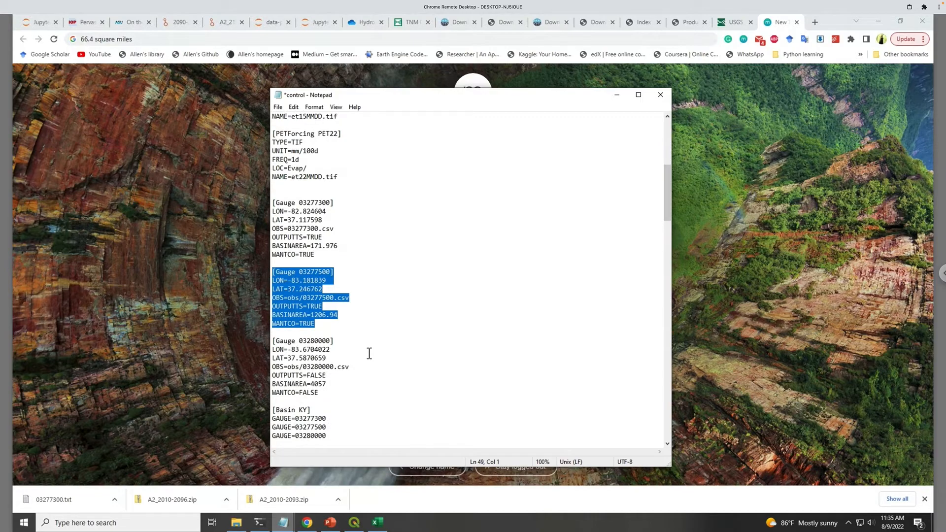
scroll(369, 353, "down", 3)
scroll(369, 353, "up", 2)
left_click_drag(335, 228, 263, 175)
scroll(367, 311, "down", 2)
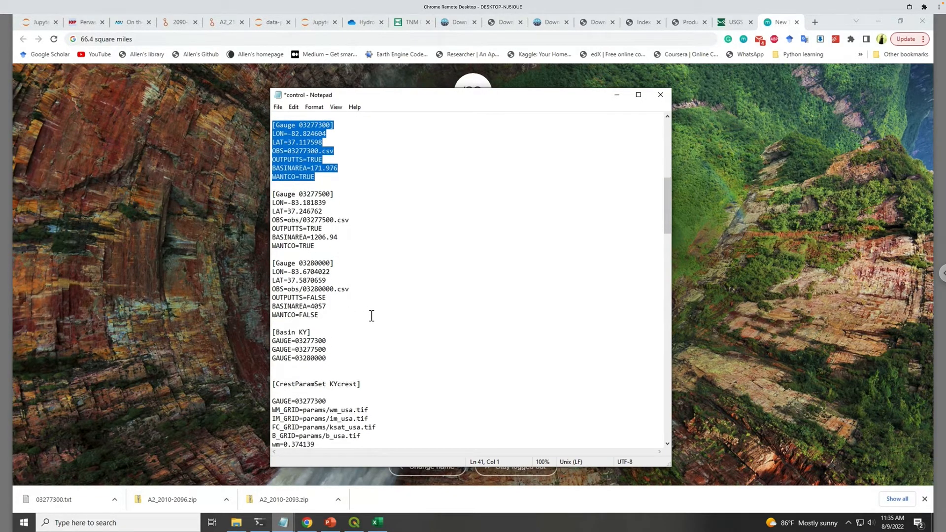
- Examine the [CrestParamSet KYcrest] section and its grid and scalar parameters for gauge 03277300
scroll(371, 315, "down", 4)
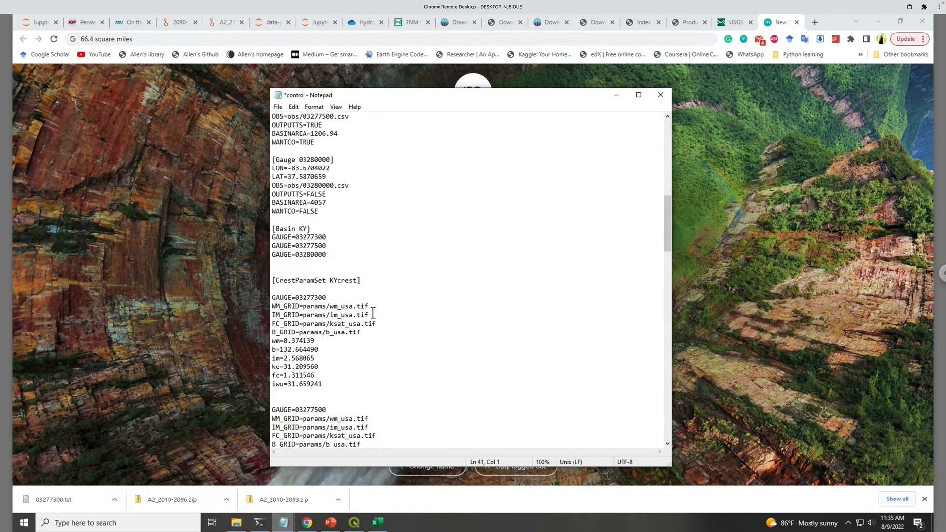
double_click(312, 281)
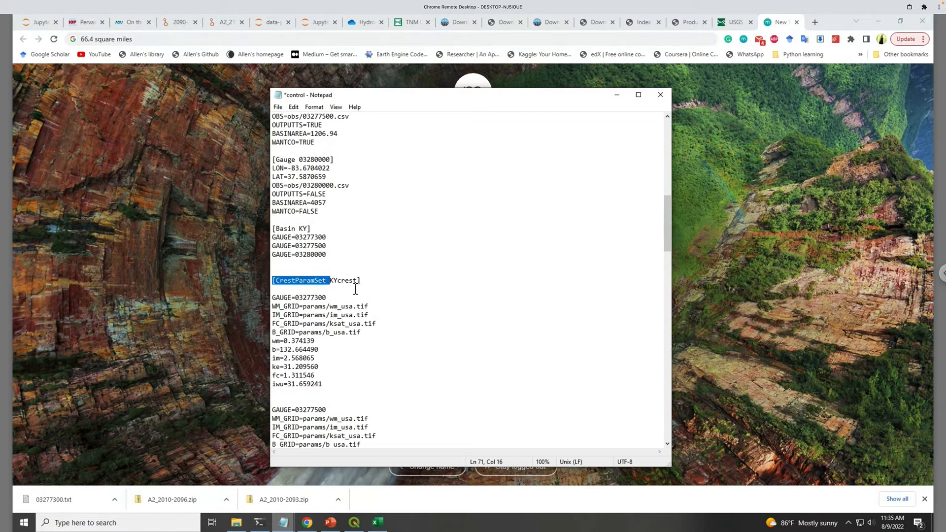
scroll(355, 289, "down", 2)
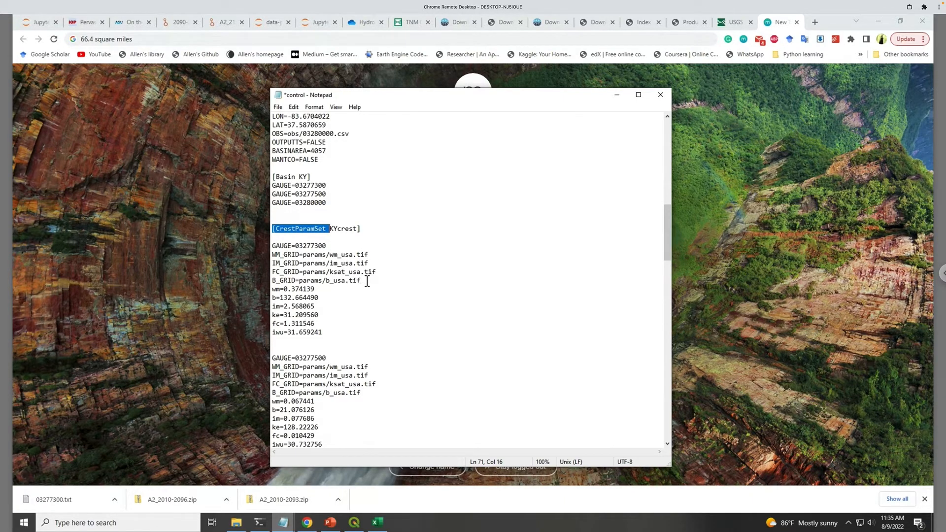
- Try deleting the WM_GRID, IM_GRID, FC_GRID and B_GRID lines for gauge 03277300, and undo the deletion
left_click_drag(367, 281, 272, 254)
key("Delete")
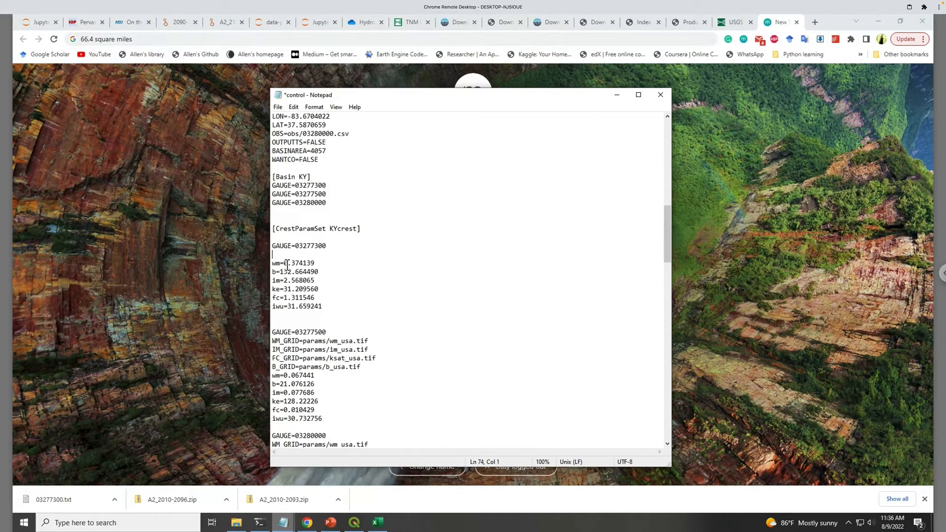
key("ctrl+z")
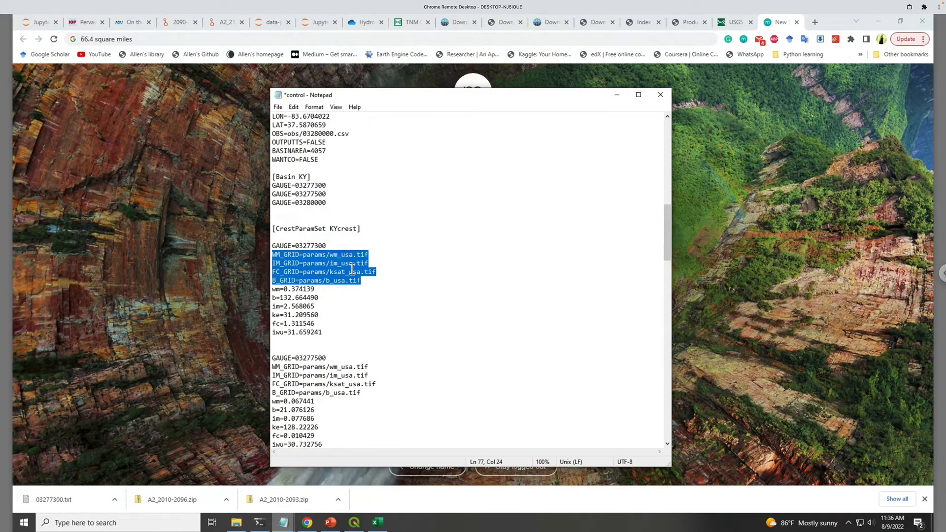
left_click(301, 256)
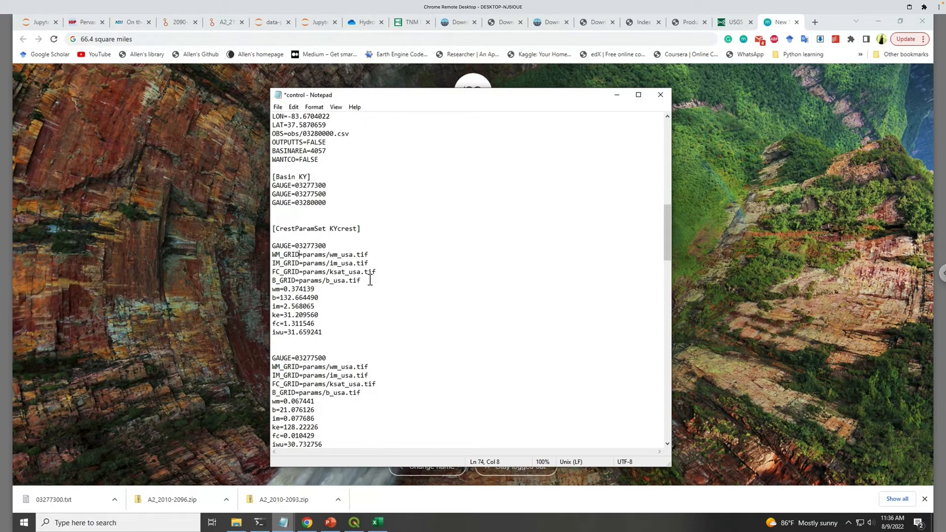
- Examine the grid and scalar routing parameters listed for gauge 03277300 in the [KWParamSet KYkw] section
scroll(371, 277, "down", 8)
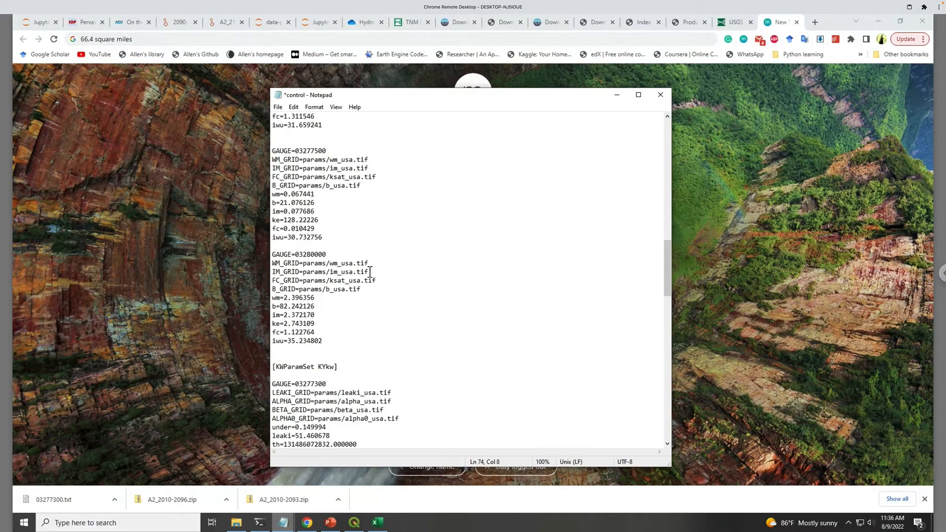
scroll(370, 271, "down", 2)
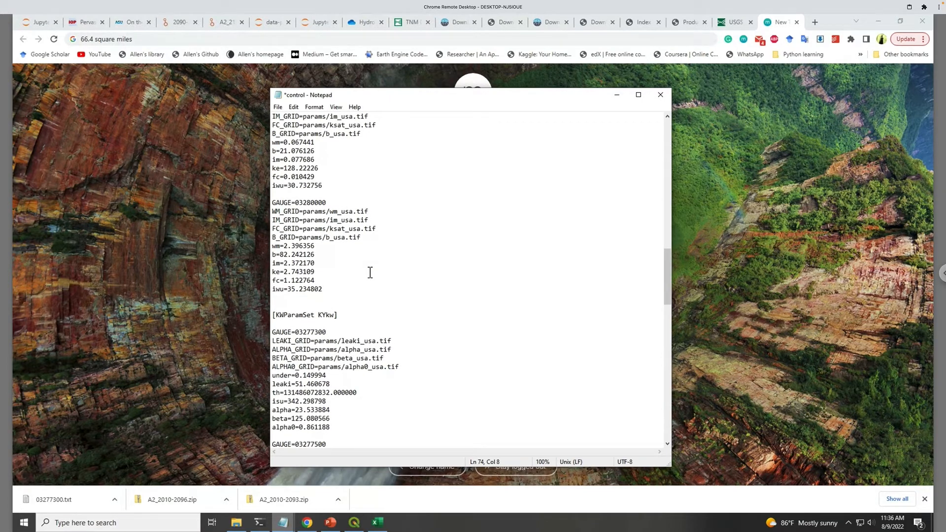
scroll(370, 272, "down", 1)
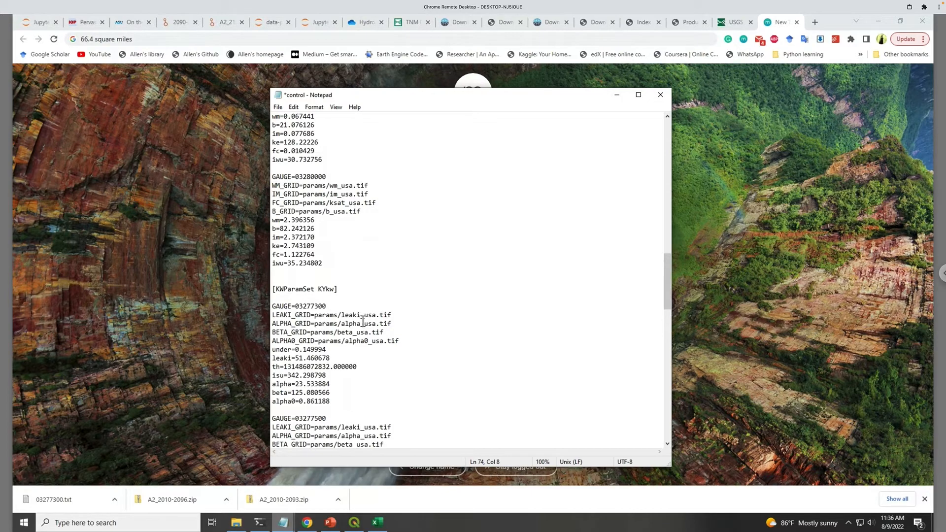
left_click(352, 399)
left_click(272, 315, "shift")
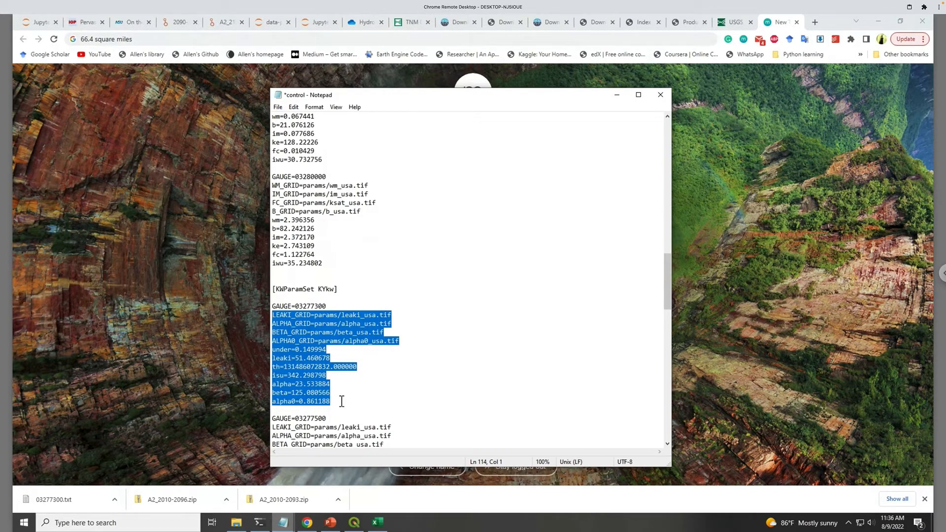
key("Right")
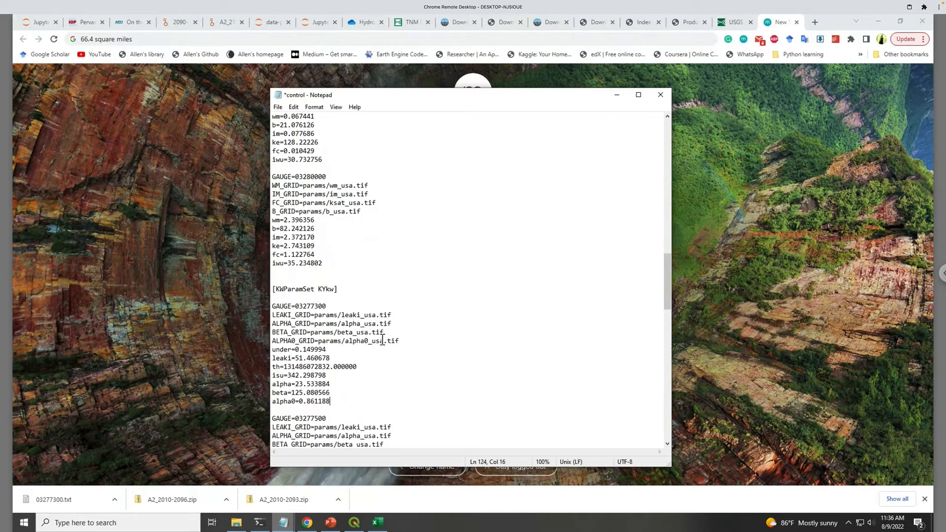
- Return to the [CrestParamSet KYcrest] section and check the fc parameter line of gauge 03277300
scroll(382, 340, "up", 1)
scroll(383, 339, "up", 3)
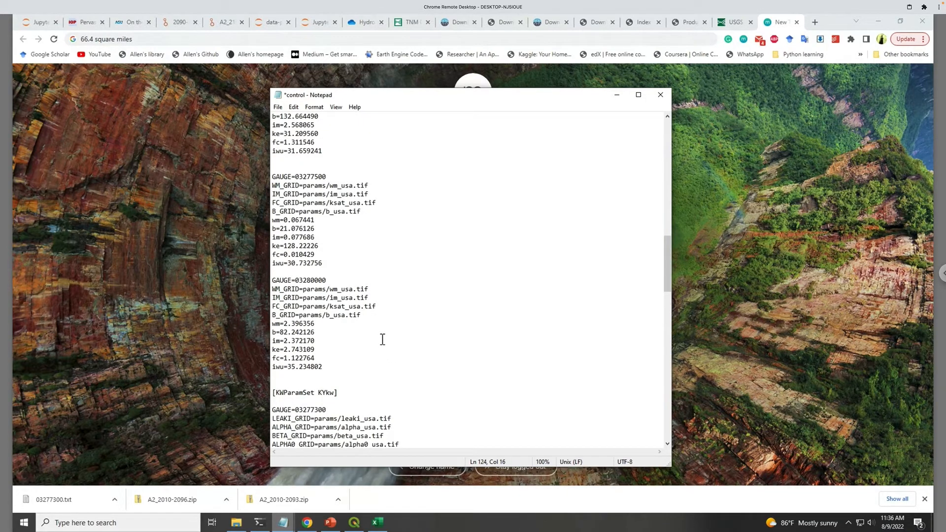
scroll(382, 339, "up", 5)
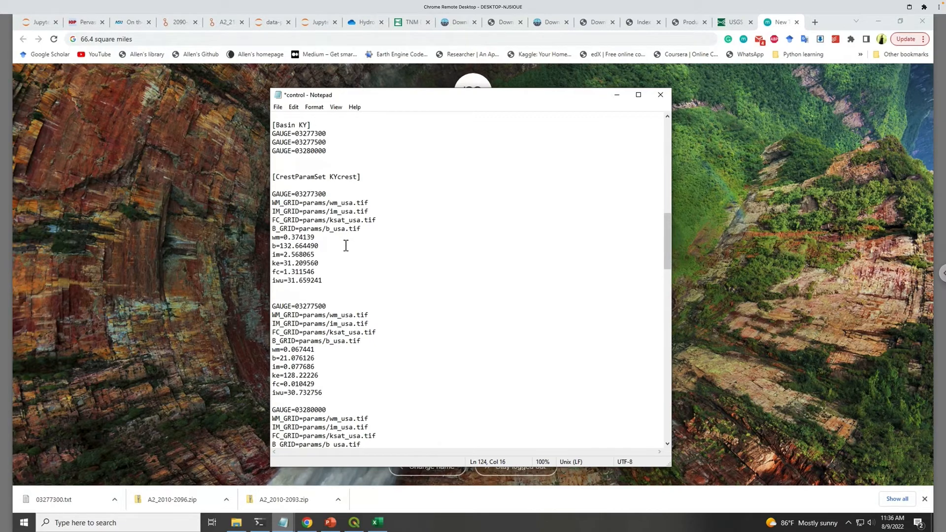
left_click(312, 273)
left_click_drag(311, 273, 276, 273)
left_click(327, 274)
double_click(327, 274)
left_click(330, 274)
- Look through the remaining [KWParamSet KYkw] routing parameters for gauges 03277500 and 03280000
scroll(341, 272, "down", 1)
scroll(347, 268, "down", 6)
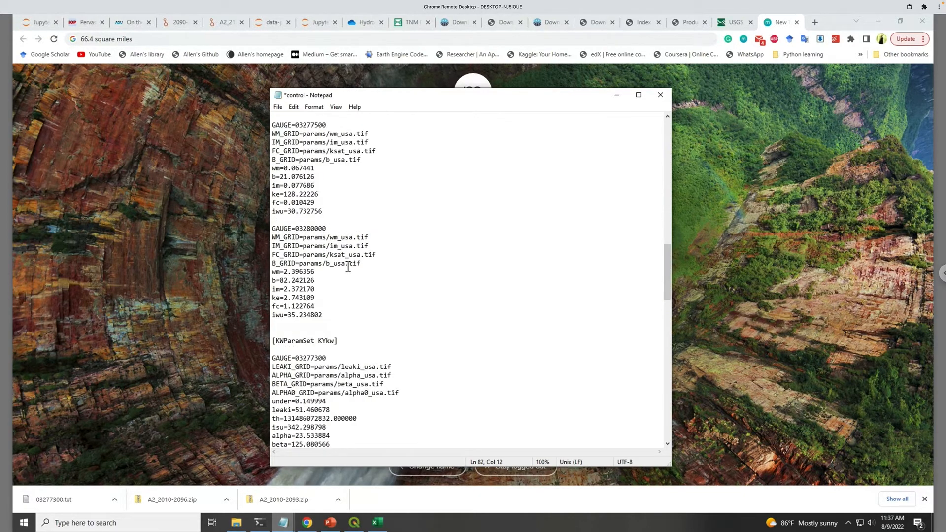
scroll(348, 267, "down", 2)
scroll(350, 268, "down", 2)
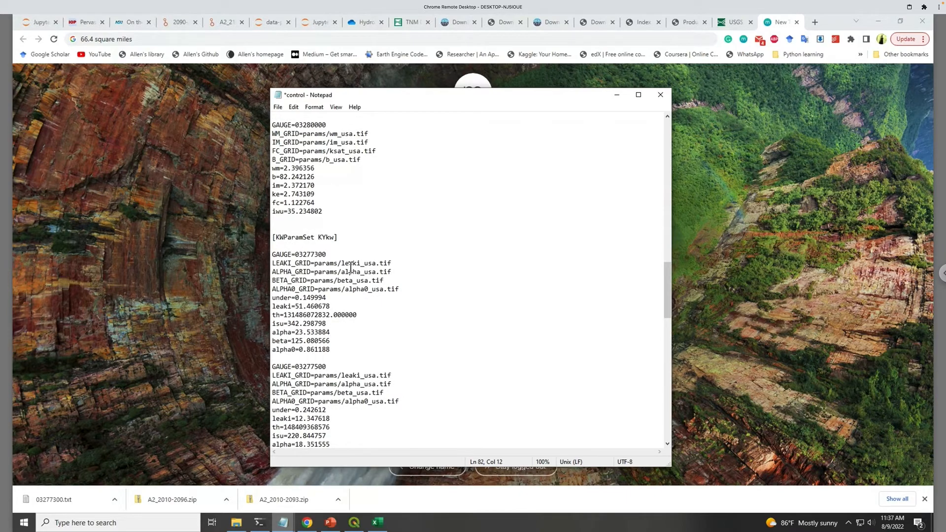
scroll(350, 267, "down", 2)
scroll(355, 270, "down", 14)
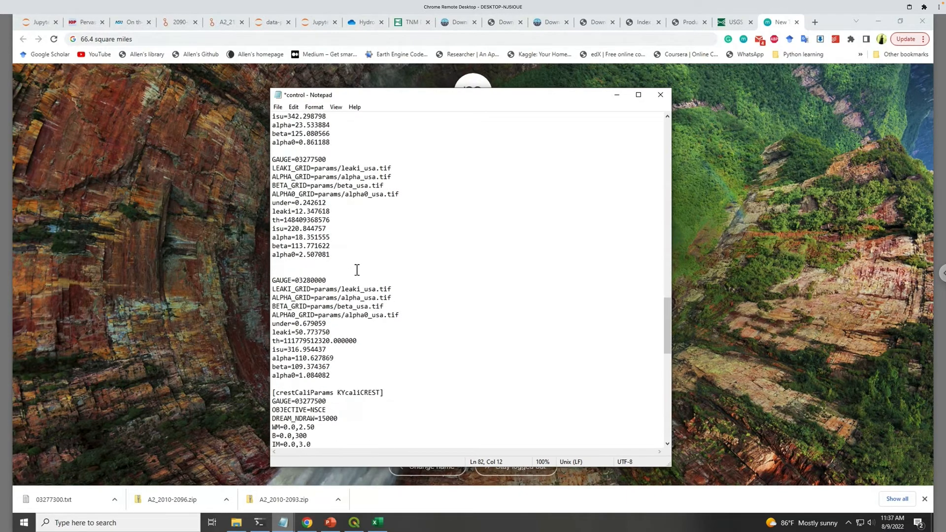
- Review the calibration ranges in [crestCaliParams KYcaliCREST] and [kwcaliparams KYcalikw] together with the [Task KYcali] block
scroll(360, 268, "down", 4)
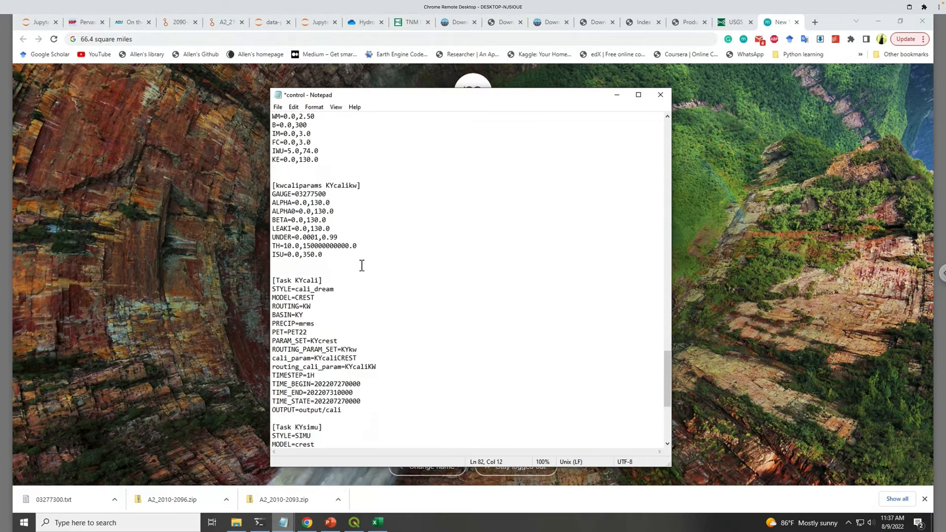
scroll(325, 194, "up", 3)
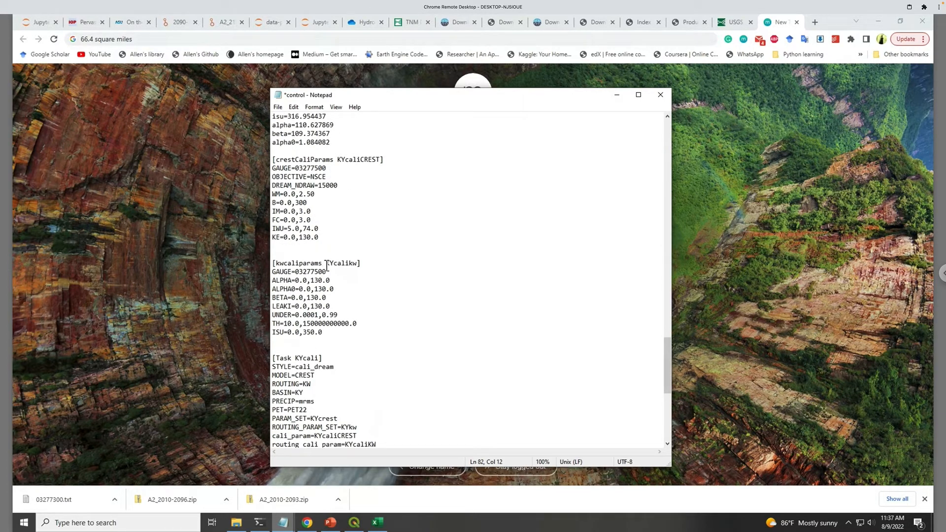
scroll(340, 318, "down", 2)
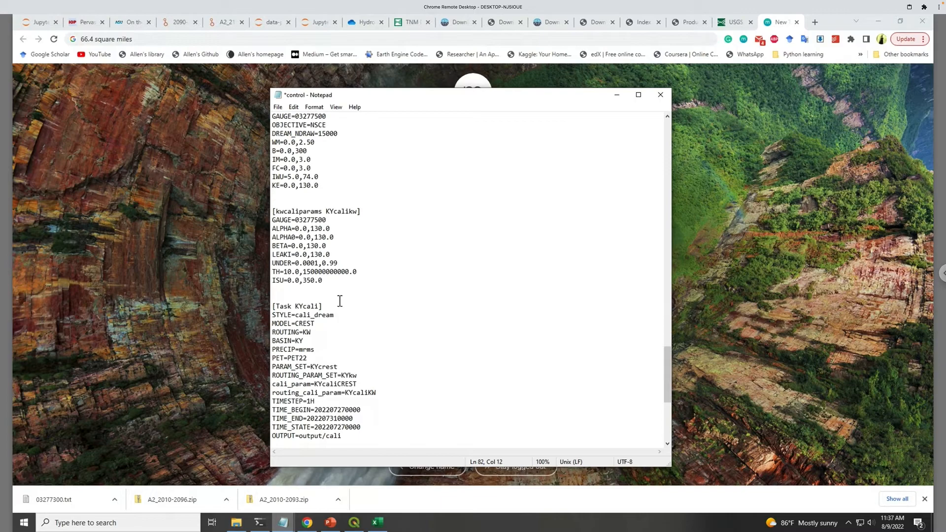
scroll(339, 300, "down", 2)
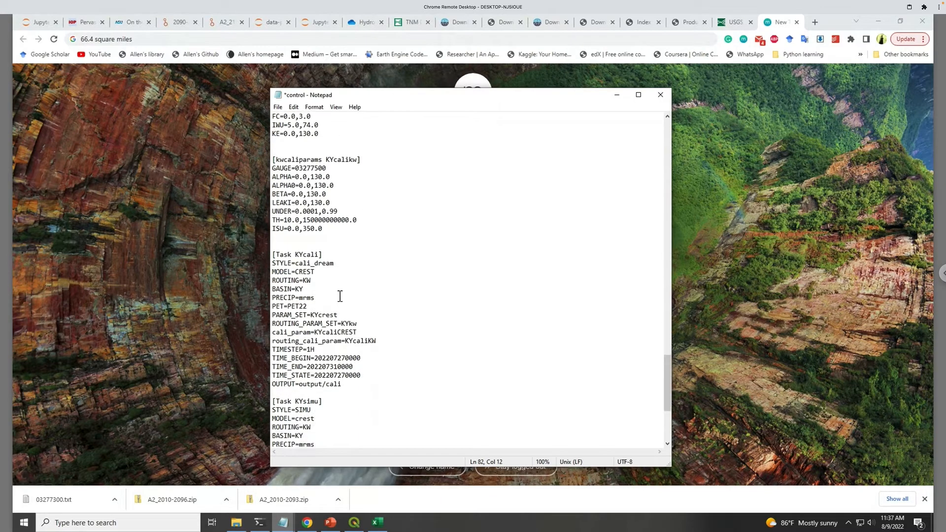
- Examine the [Task KYsimu] block's name and its STYLE and MODEL settings
scroll(339, 294, "down", 5)
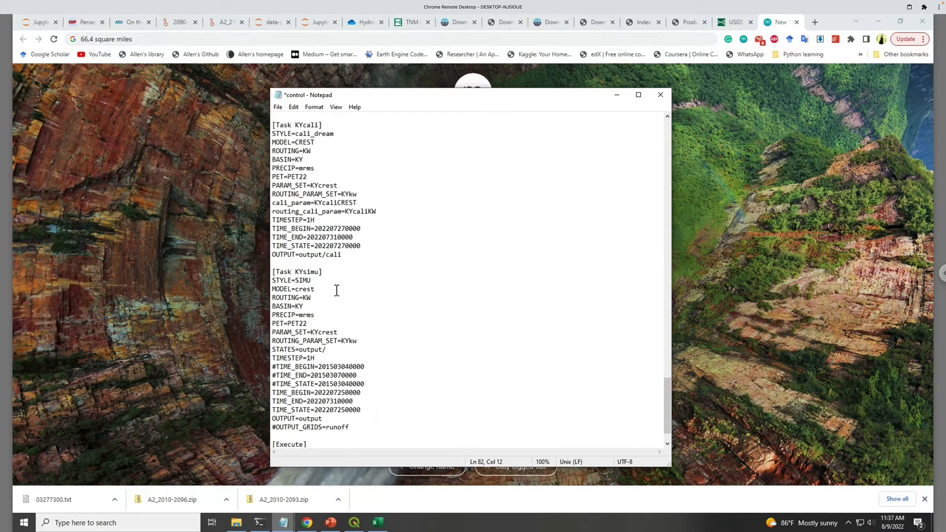
scroll(335, 287, "down", 2)
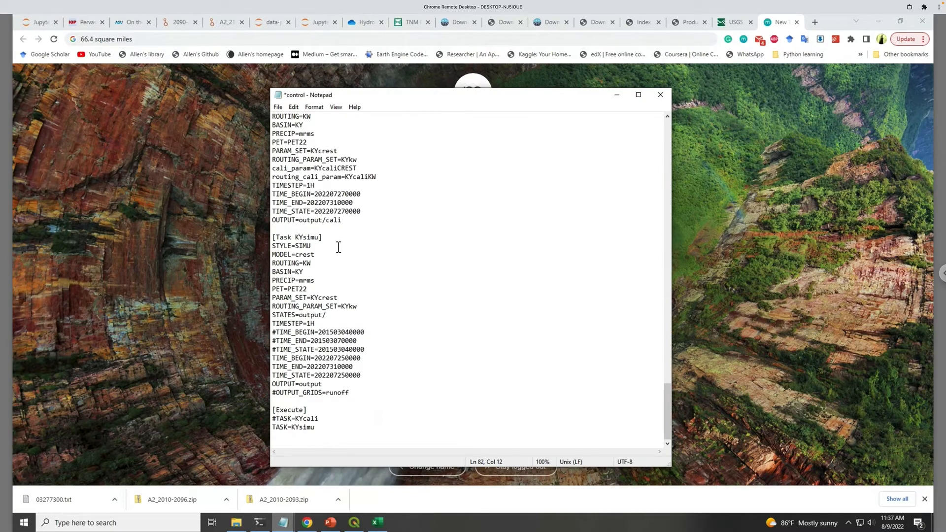
double_click(288, 237)
left_click(312, 239)
left_click_drag(313, 247, 276, 256)
left_click(318, 255)
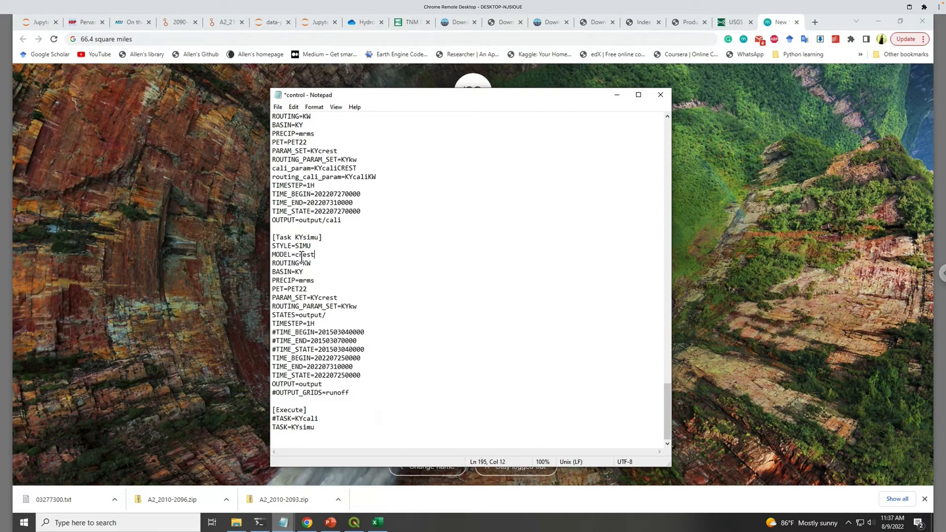
- Check the KYsimu task's ROUTING and BASIN settings, comparing the basin name with the [Basin KY] section
left_click_drag(314, 263, 272, 271)
left_click(304, 272)
scroll(352, 277, "up", 20)
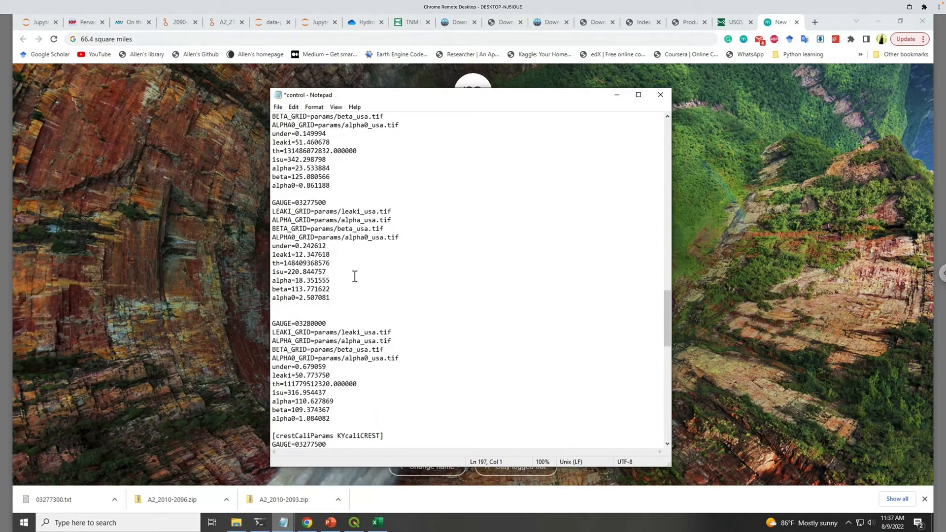
scroll(355, 272, "up", 6)
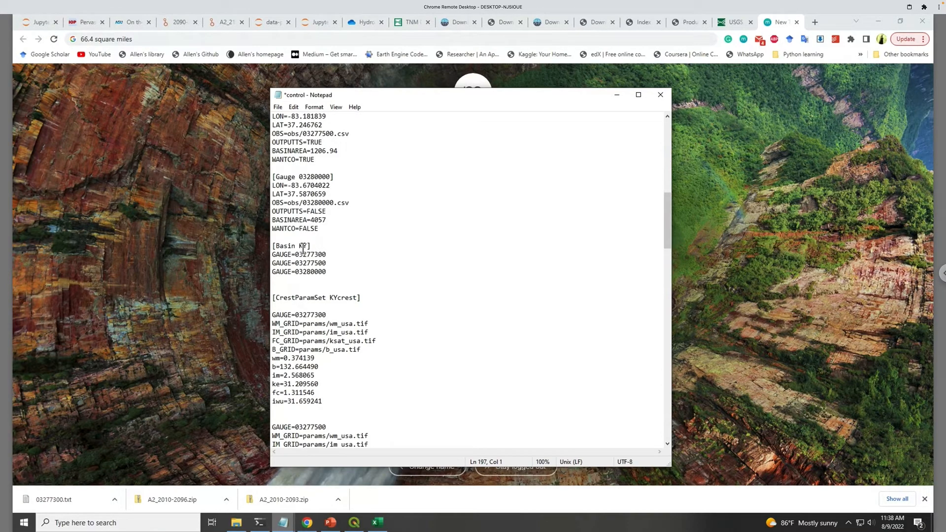
scroll(346, 272, "down", 20)
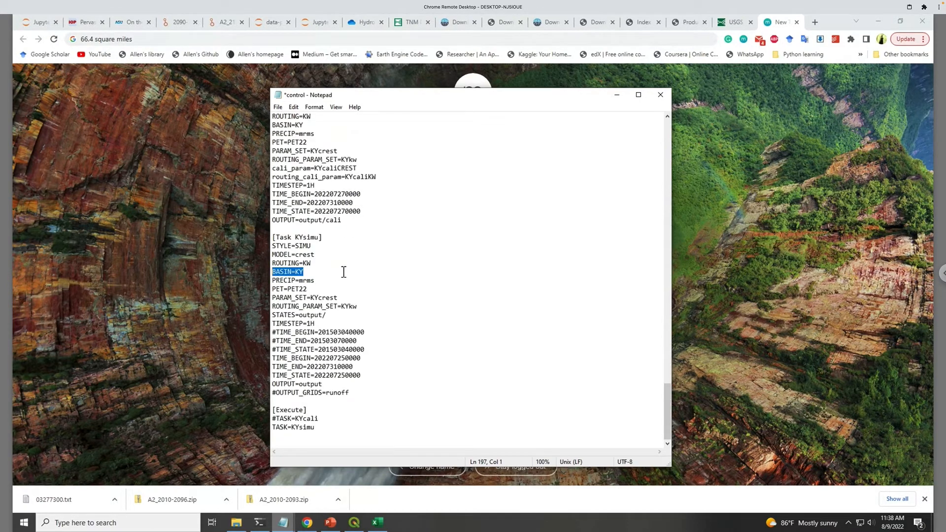
left_click(312, 271)
- Compare the KYsimu task's PRECIP setting with the [PrecipForcing mrms] section at the start of the file
left_click(306, 281)
double_click(305, 281)
left_click(325, 283)
scroll(337, 298, "up", 20)
scroll(337, 298, "up", 15)
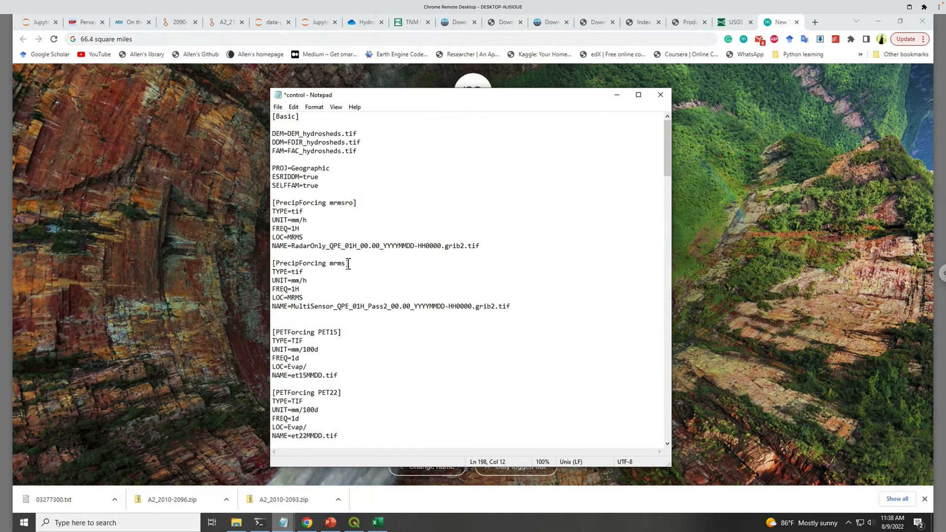
scroll(342, 275, "down", 20)
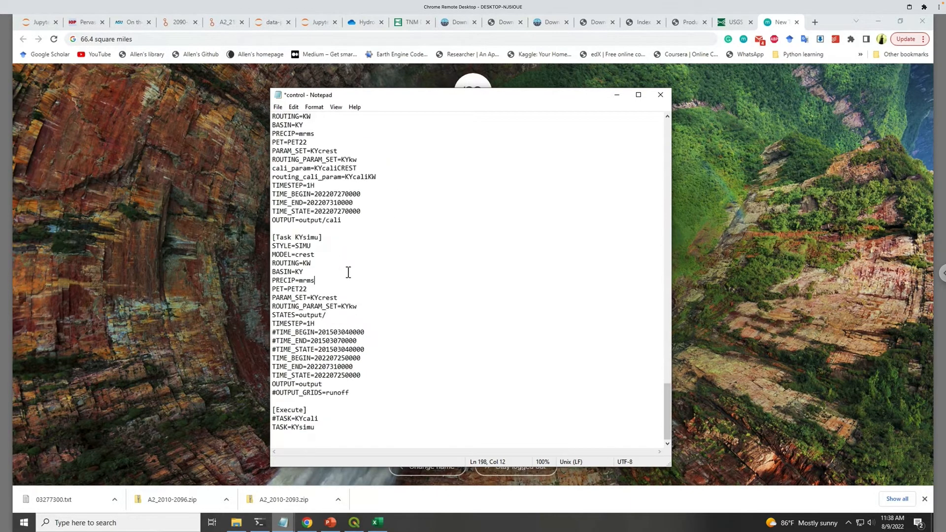
- Compare the KYsimu task's PET setting with the [PETForcing PET22] section
double_click(301, 292)
scroll(320, 288, "up", 20)
scroll(321, 288, "up", 20)
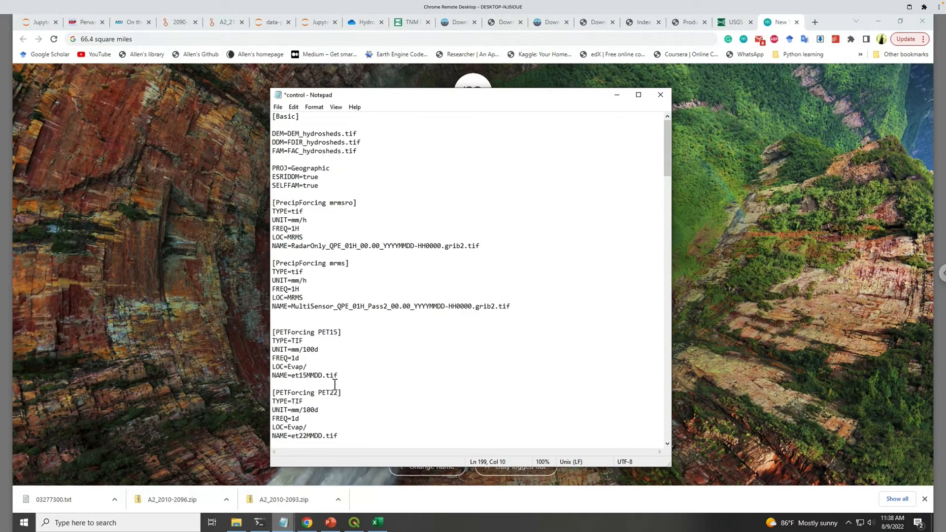
scroll(339, 379, "down", 20)
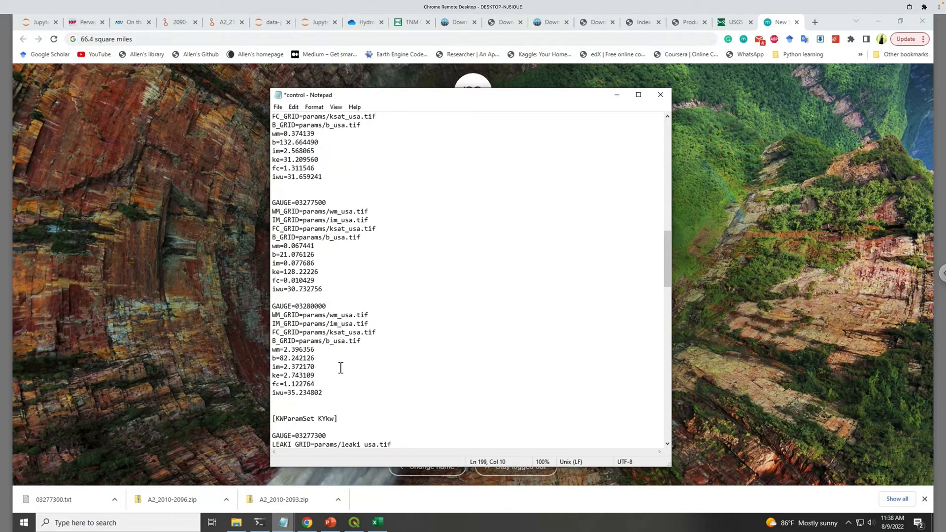
- Match the KYsimu task's PARAM_SET setting to the [CrestParamSet KYcrest] section
scroll(343, 359, "down", 3)
double_click(341, 298)
scroll(343, 295, "up", 6)
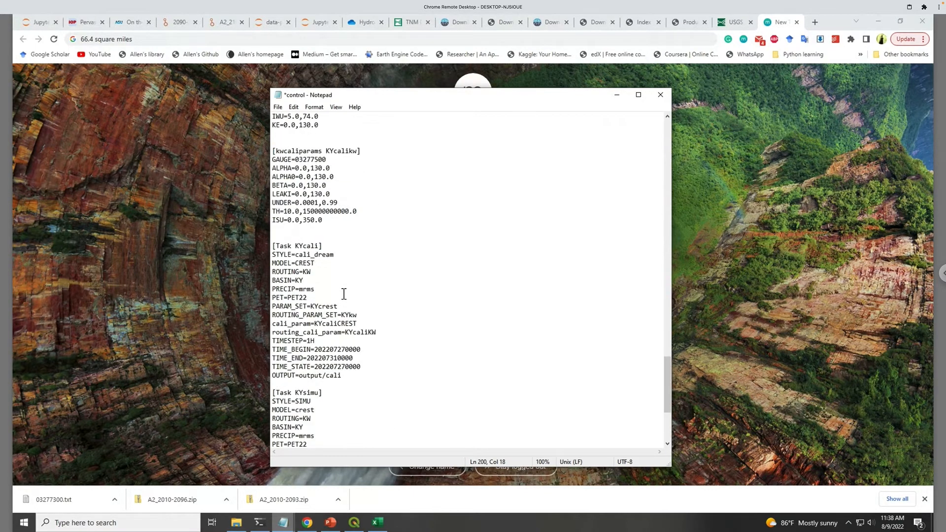
scroll(343, 294, "up", 13)
scroll(341, 295, "up", 15)
scroll(341, 292, "up", 6)
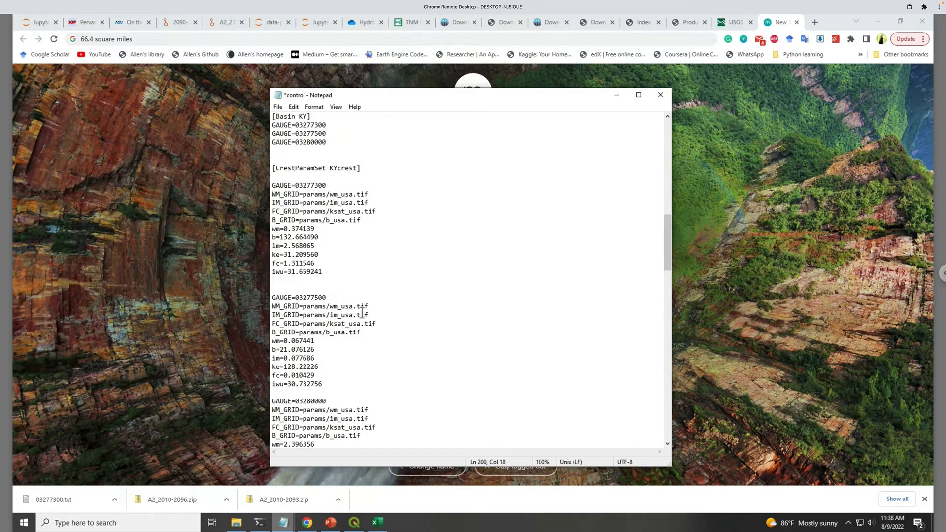
scroll(362, 314, "down", 15)
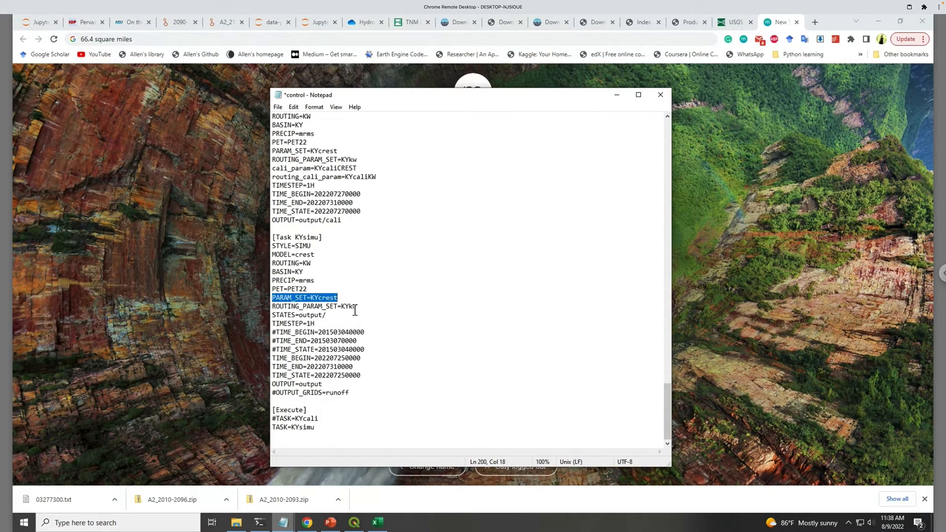
- Check the KYsimu task's ROUTING_PARAM_SET, STATES and TIMESTEP settings
double_click(355, 308)
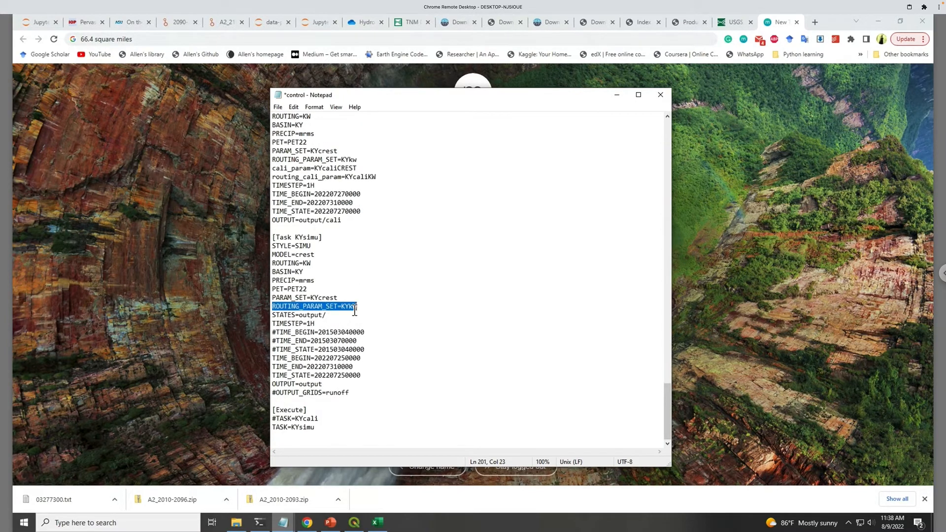
left_click(327, 315)
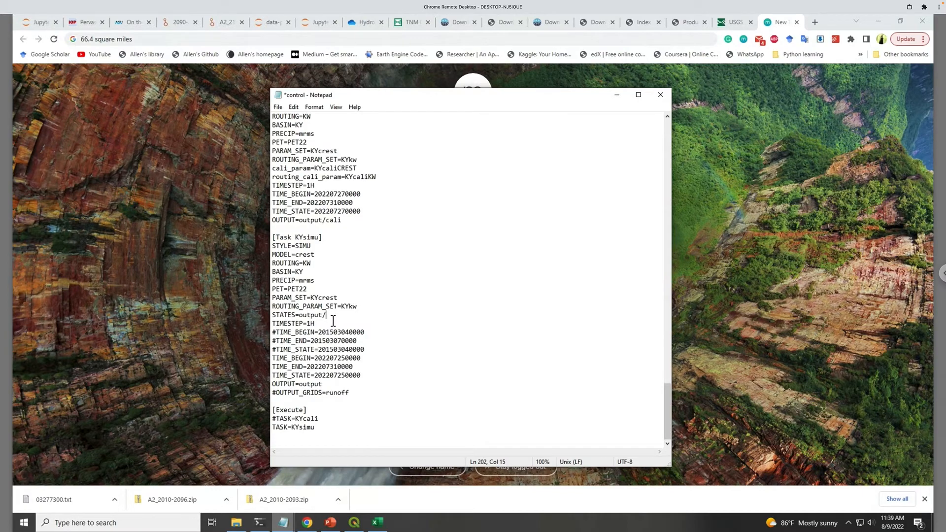
left_click(290, 325)
key("End")
- Review the active TIME_BEGIN, TIME_END and TIME_STATE values of the KYsimu task
left_click_drag(274, 358, 332, 361)
left_click(364, 361)
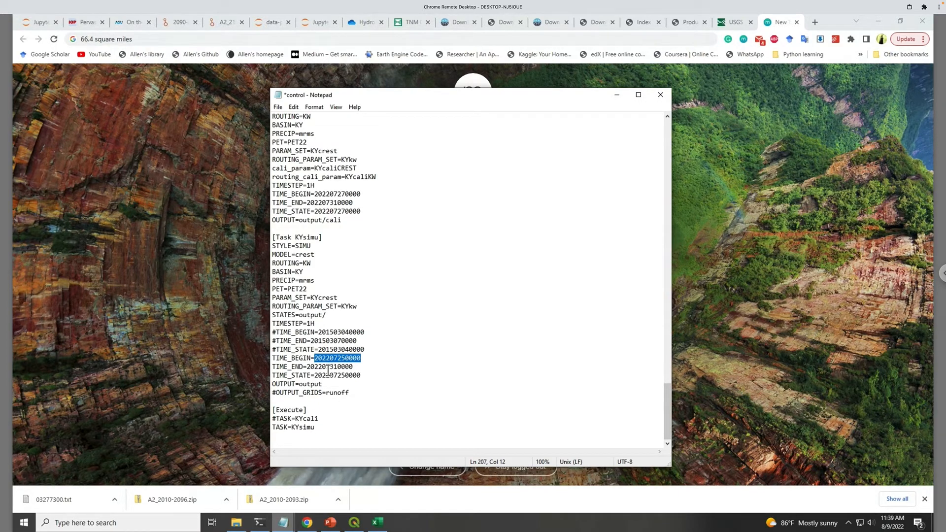
left_click_drag(374, 377, 272, 377)
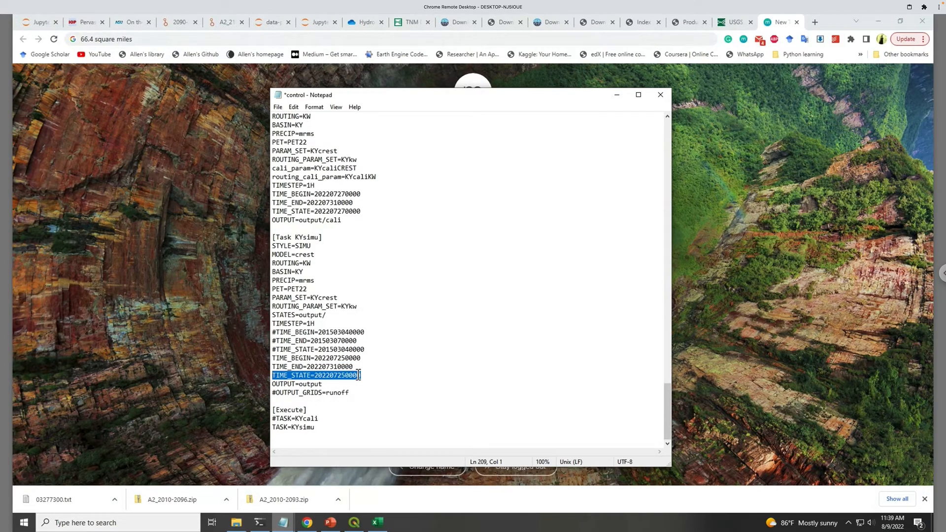
left_click(366, 378)
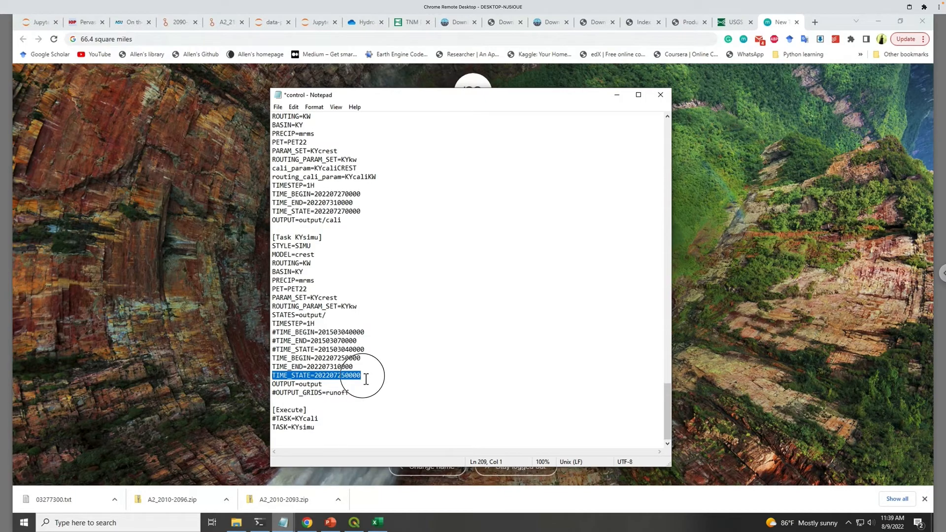
- Check the KYsimu task's OUTPUT setting against the output folder in FlashFloods073022
double_click(316, 385)
left_click(318, 386)
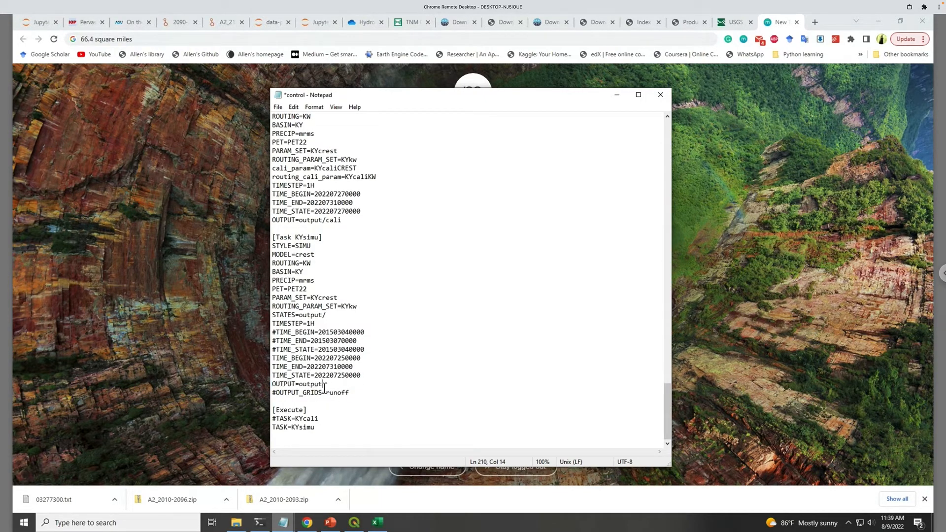
left_click(238, 527)
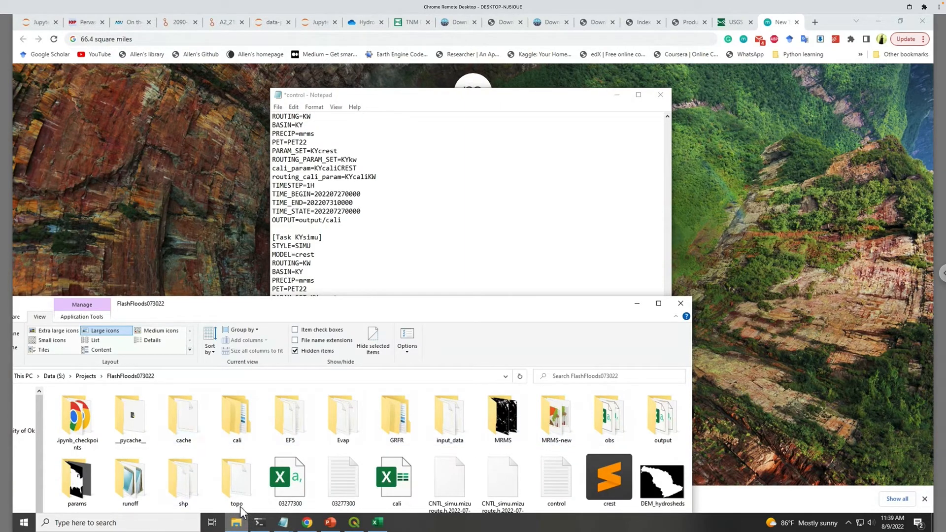
left_click_drag(372, 304, 406, 218)
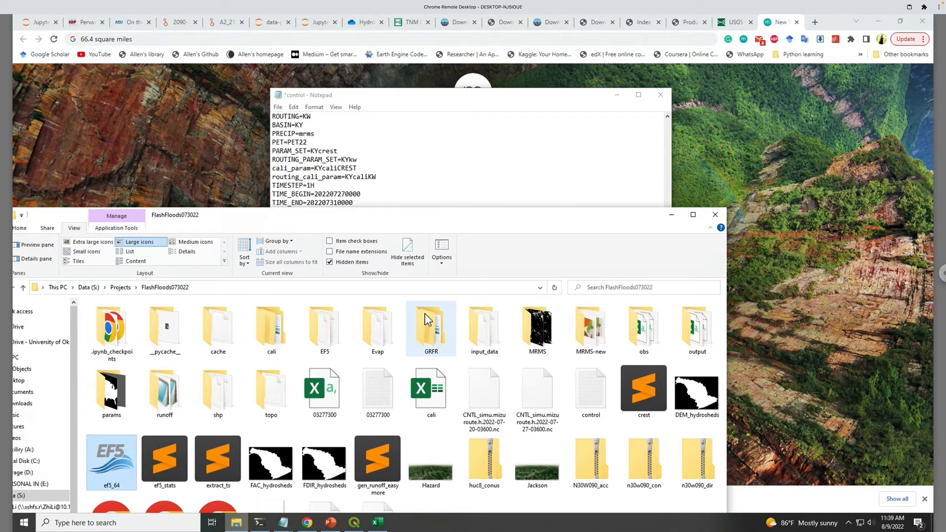
double_click(692, 325)
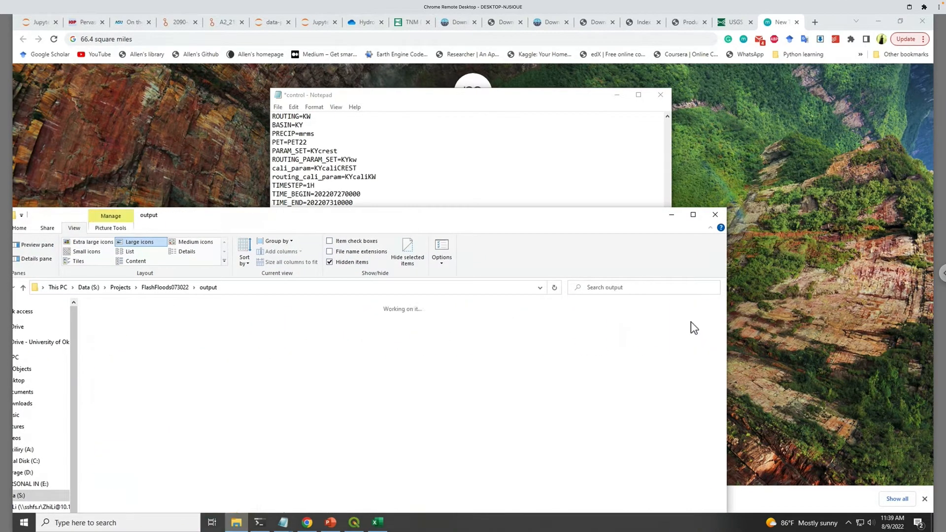
left_click(440, 107)
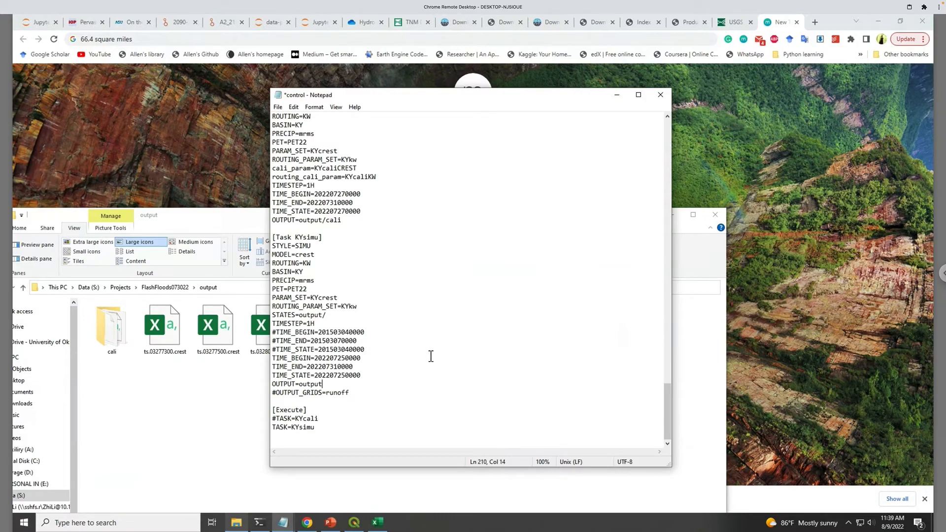
- Save the control file and run the ef5_64 program from the FlashFloods073022 folder
key("ctrl+s")
left_click(244, 524)
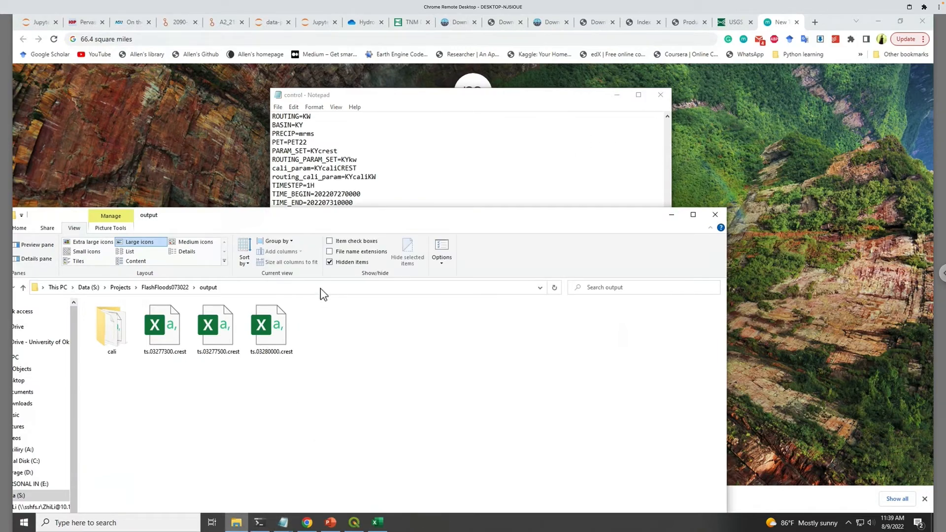
left_click(166, 287)
left_click_drag(342, 216, 501, 99)
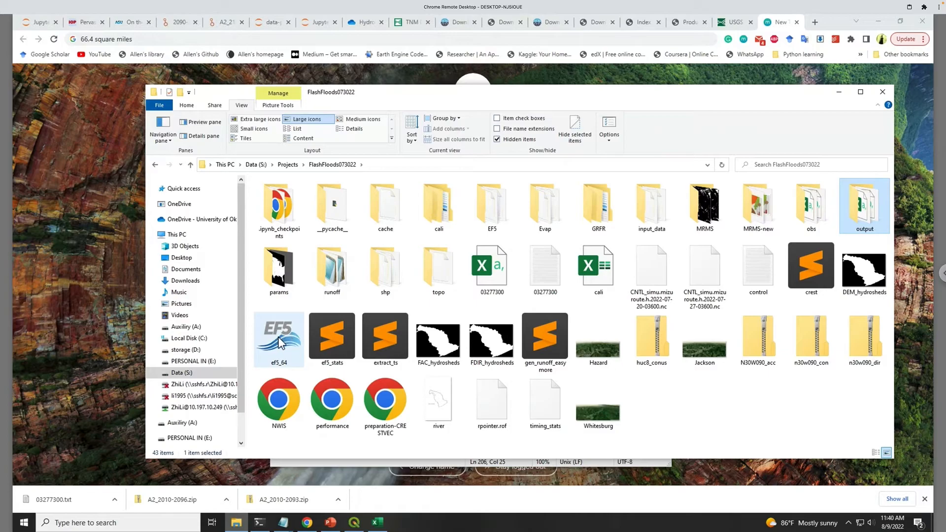
mouse_move(282, 340)
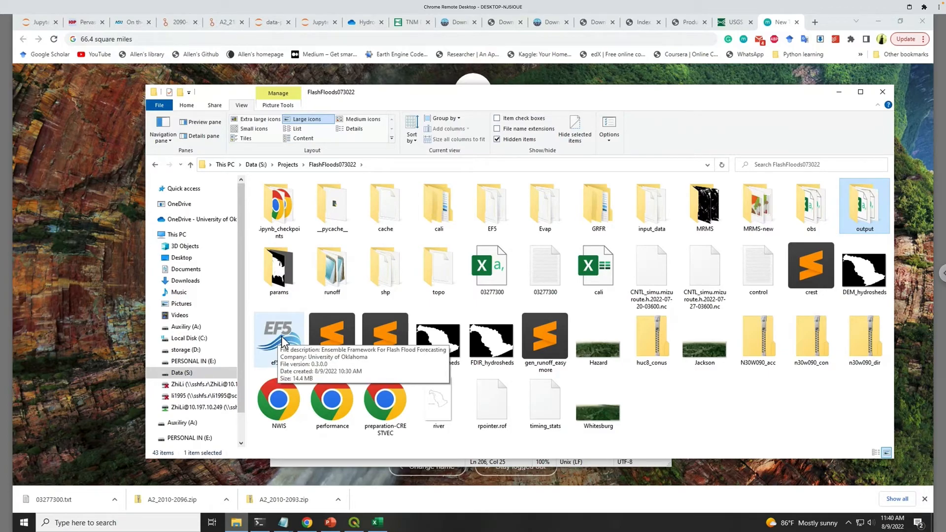
double_click(281, 336)
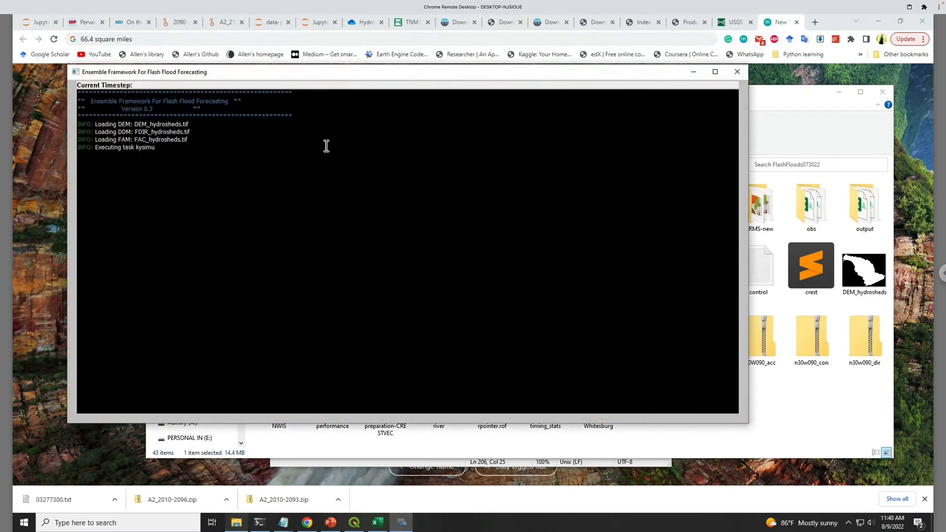
left_click_drag(351, 79, 458, 91)
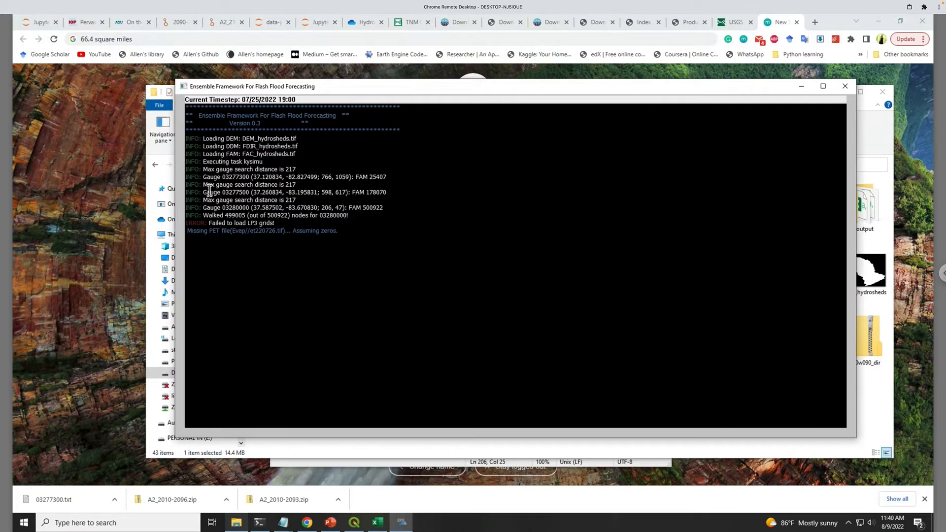
- Review the EF5 console messages about the LP3 grids, the missing PET file and the run's completion
left_click_drag(279, 223, 192, 224)
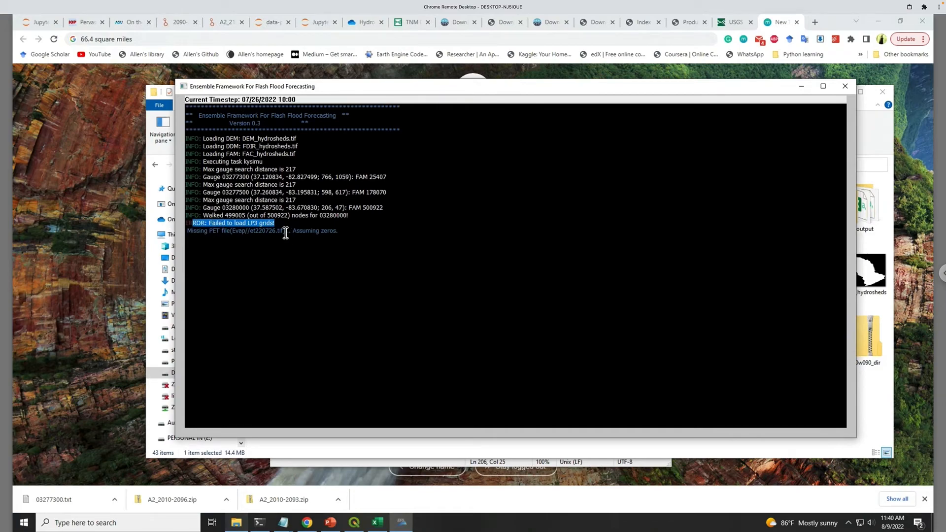
left_click_drag(274, 223, 186, 222)
double_click(194, 239)
left_click(207, 242)
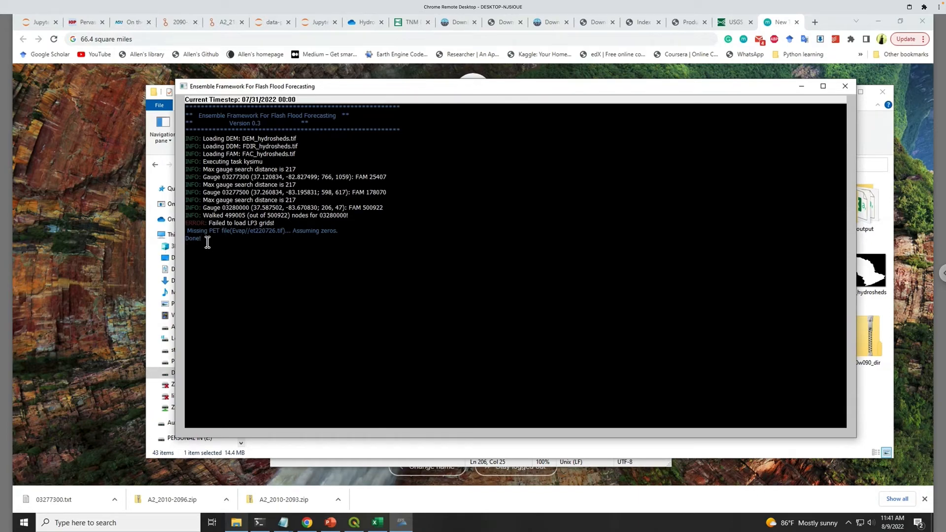
left_click_drag(206, 241, 180, 241)
left_click(251, 252)
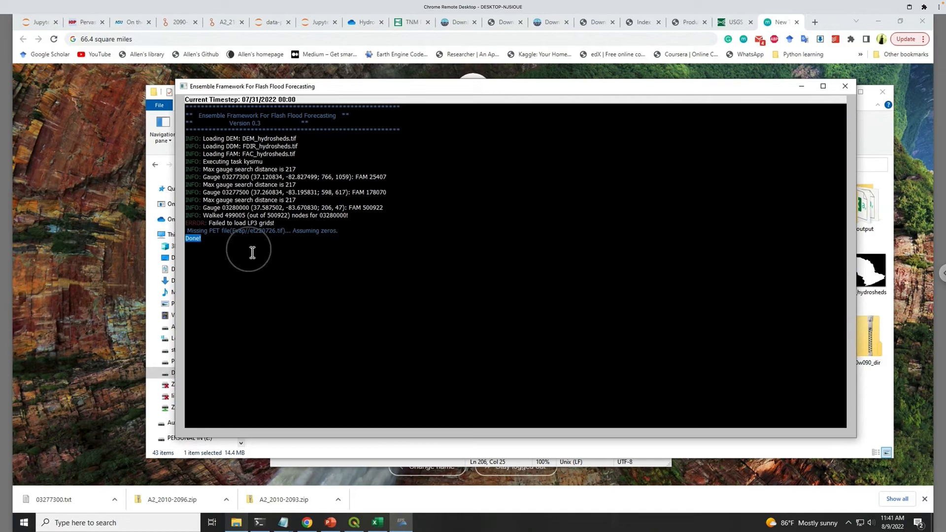
- Open ts.03277300.crest from the output folder and widen the Time column to fit its dates
left_click(288, 450)
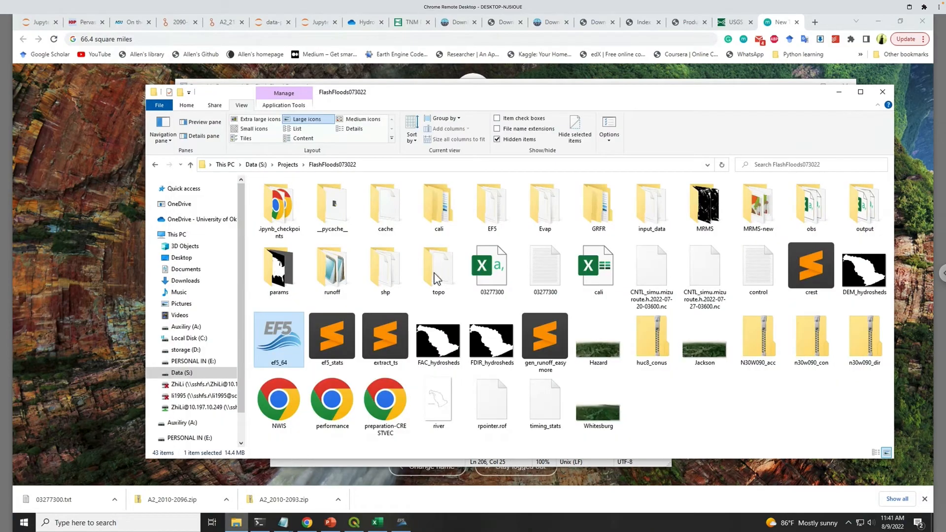
double_click(854, 206)
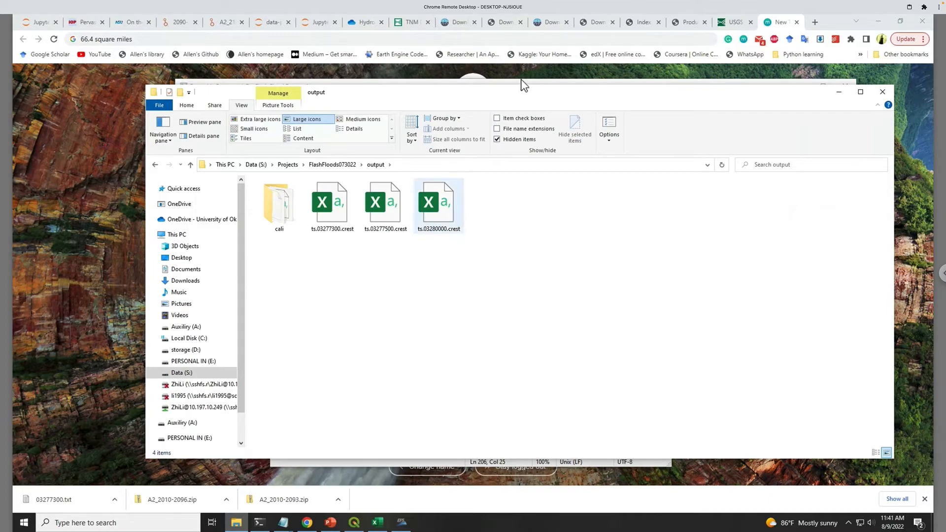
left_click_drag(527, 99, 455, 118)
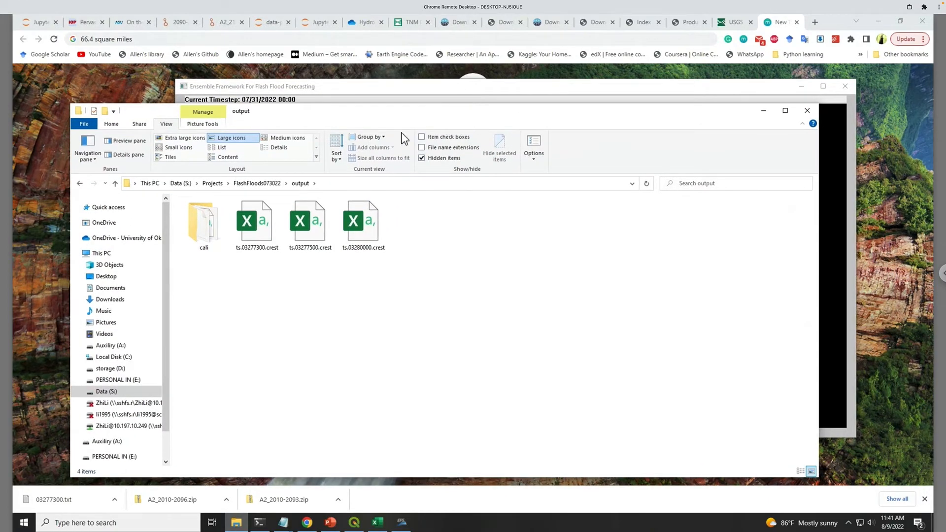
double_click(258, 232)
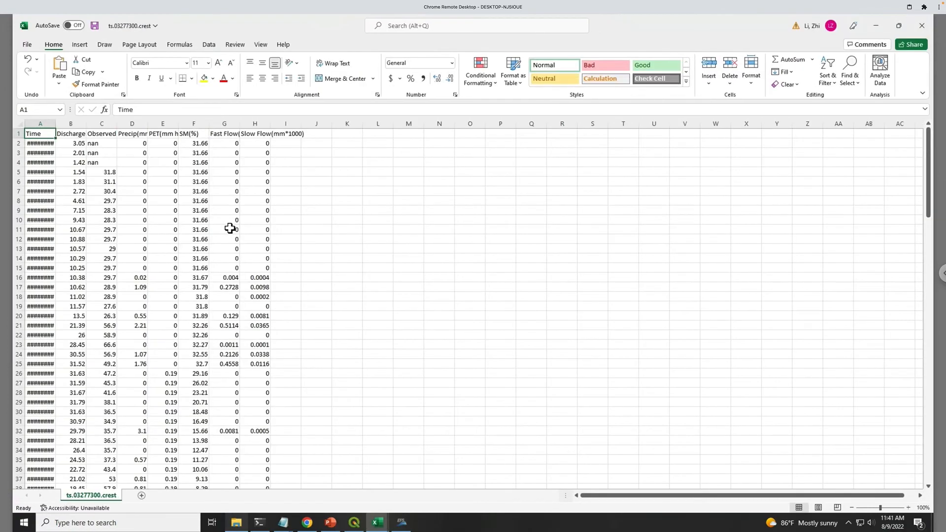
double_click(55, 123)
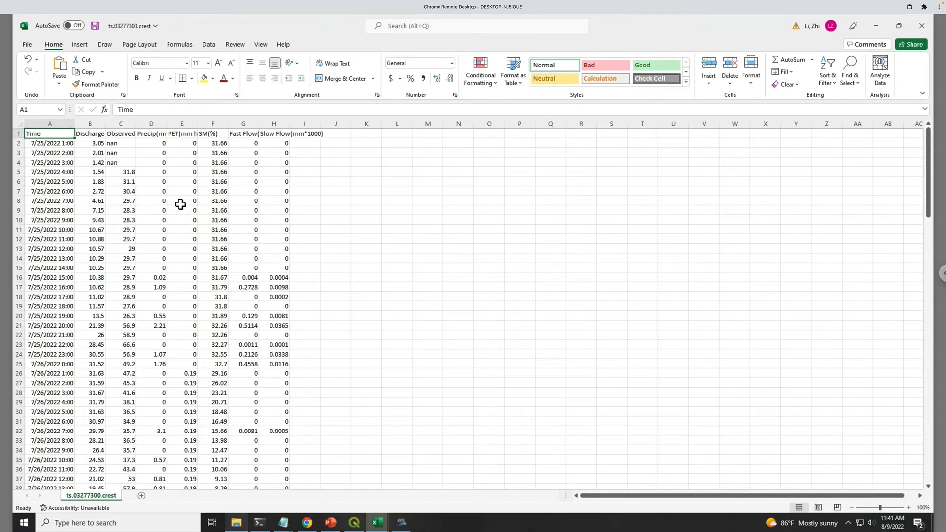
- Check the Discharge and Observed column headers and clear the nan entries in C2:C4
left_click(93, 135)
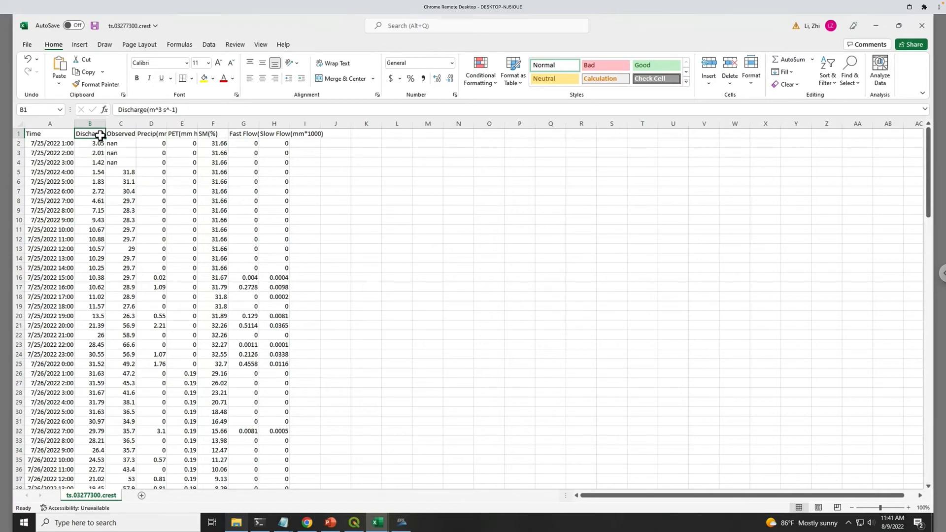
left_click(127, 134)
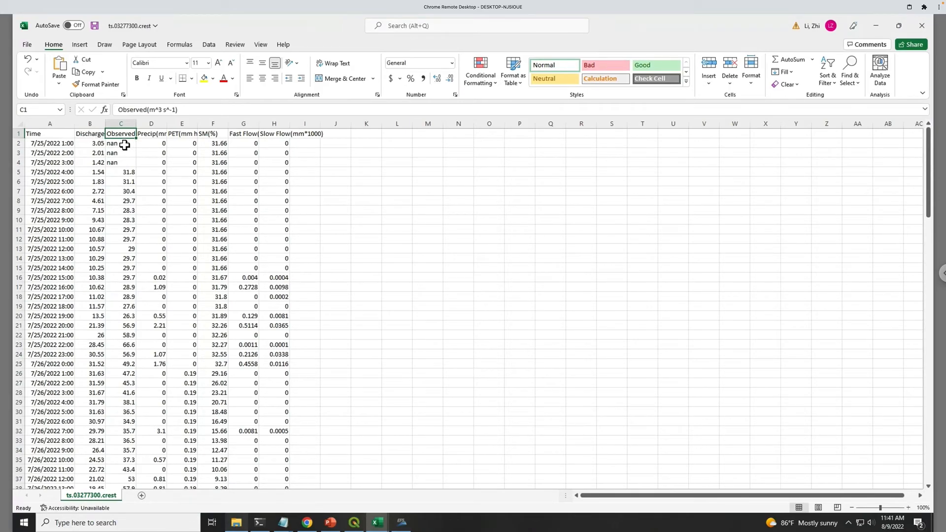
left_click_drag(124, 145, 123, 164)
key("Delete")
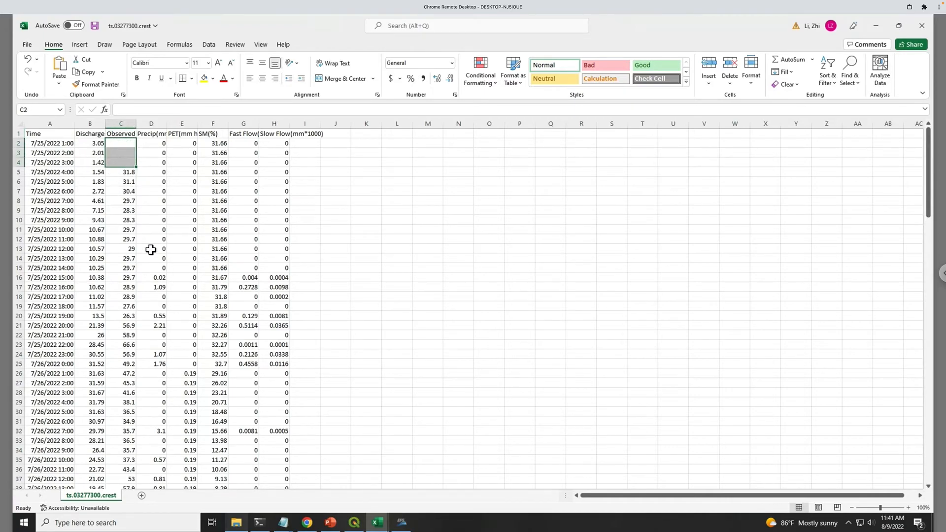
- Clear the block of Observed values in C85:C97
scroll(149, 245, "down", 20)
scroll(150, 244, "up", 20)
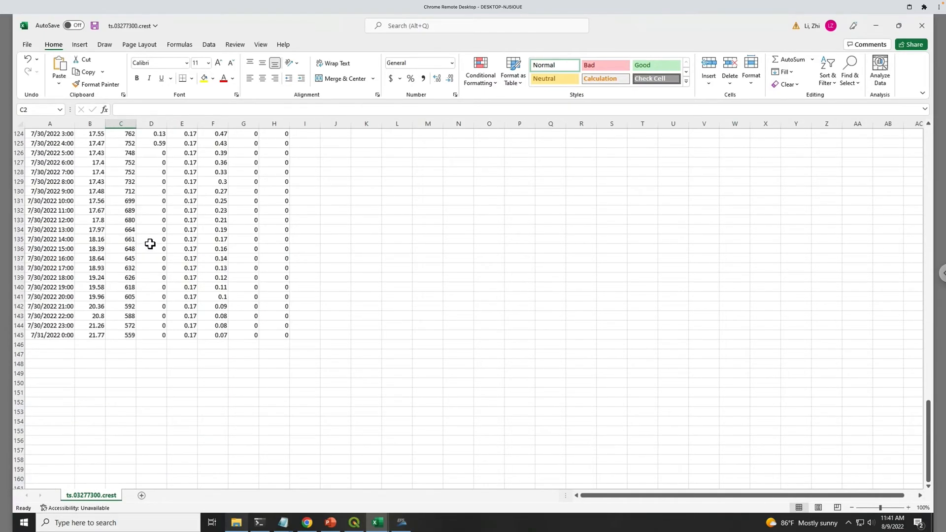
left_click_drag(122, 192, 124, 305)
key("Delete")
- Clear the remaining nan entries in the Observed column at C99, C101, C103, C105 and C107:C112
scroll(133, 276, "down", 3)
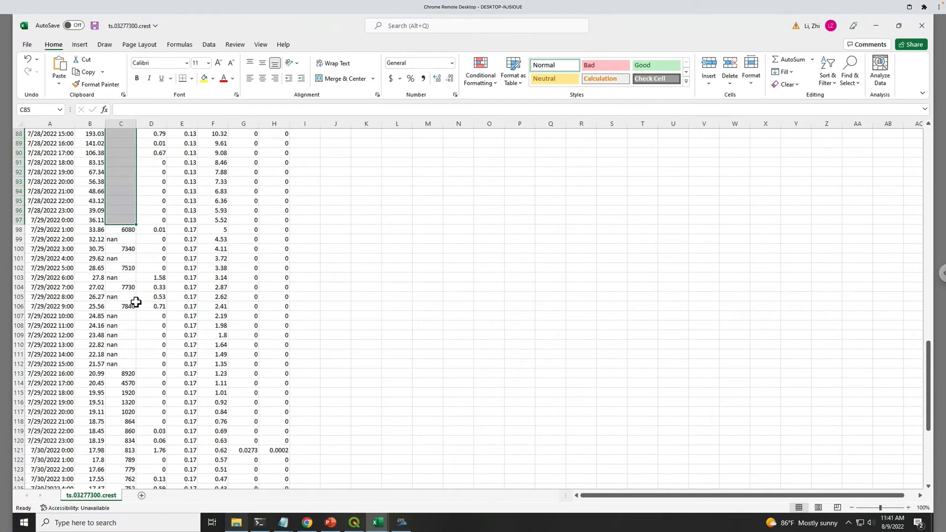
left_click(125, 240)
key("Delete")
left_click(125, 258)
key("Delete")
left_click(124, 277)
key("Delete")
left_click(123, 297)
key("Delete")
left_click(124, 315)
left_click_drag(127, 359, 127, 372)
left_click_drag(124, 323, 124, 363)
left_click(124, 317)
key("Delete")
scroll(171, 327, "down", 6)
scroll(170, 321, "up", 20)
- Plot the Time, Discharge and Observed columns as an enlarged smooth-line scatter chart with markers, compare the two series, and delete the chart
left_click(369, 181)
left_click_drag(49, 123, 121, 124)
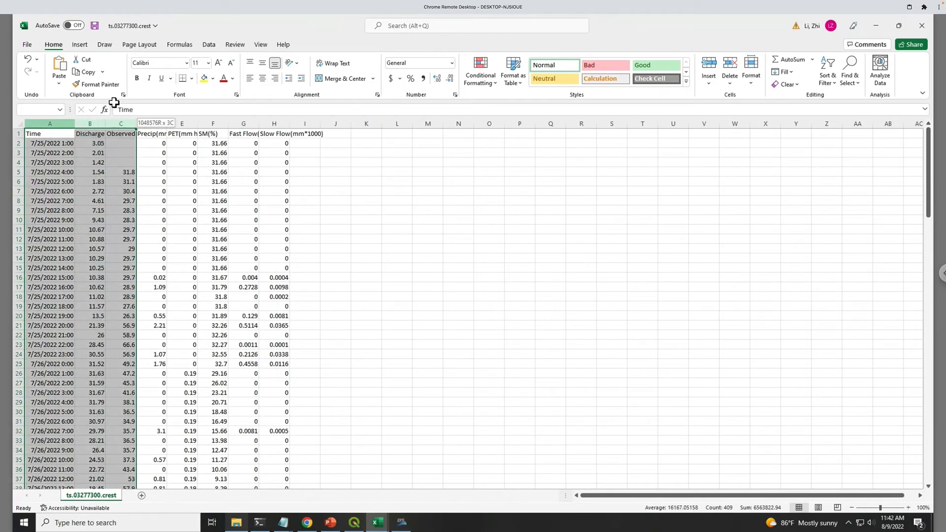
left_click(80, 46)
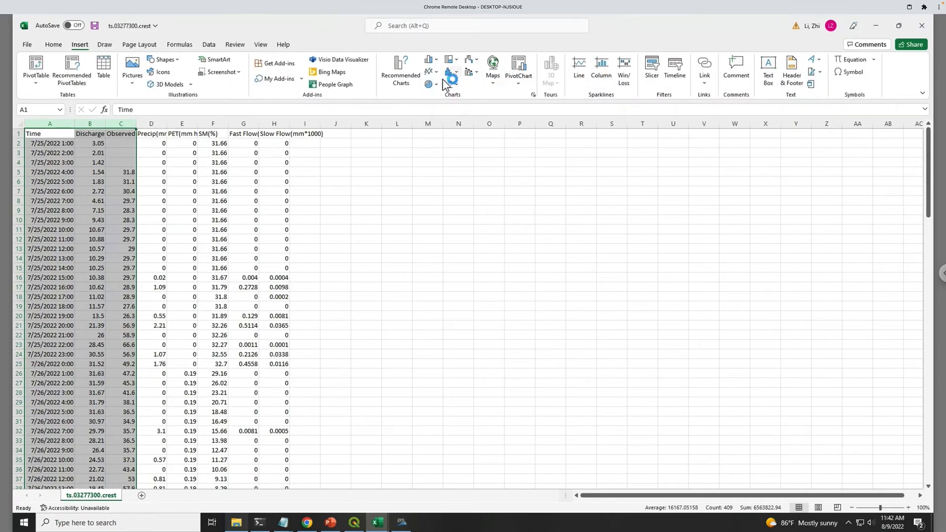
left_click(451, 84)
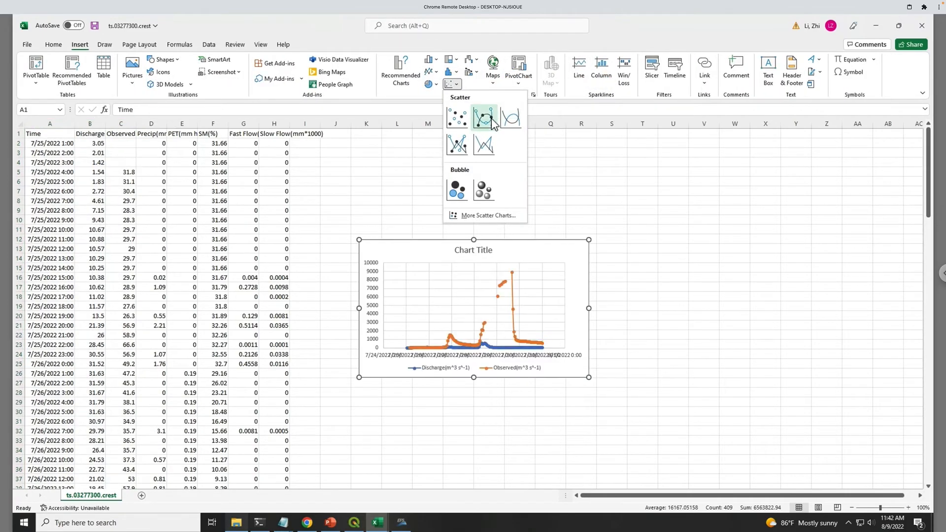
left_click(492, 123)
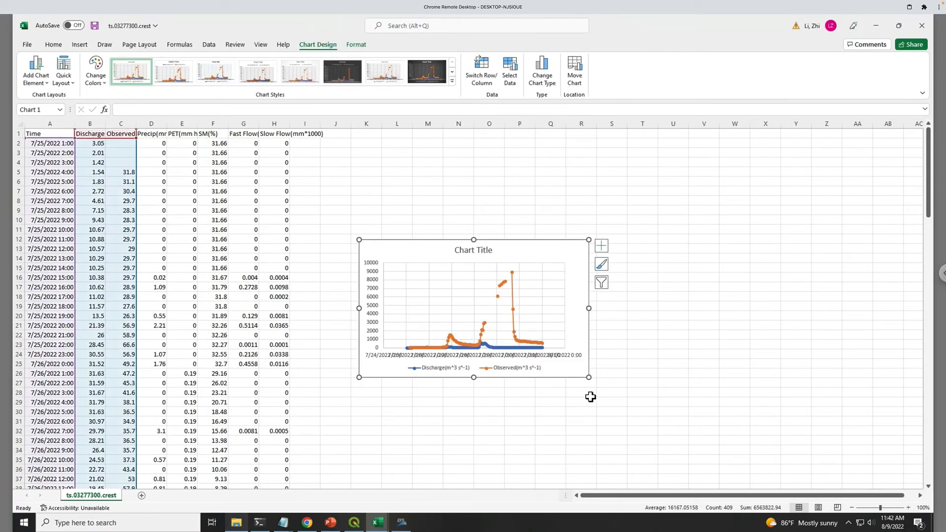
left_click_drag(589, 378, 780, 457)
left_click_drag(692, 253, 609, 174)
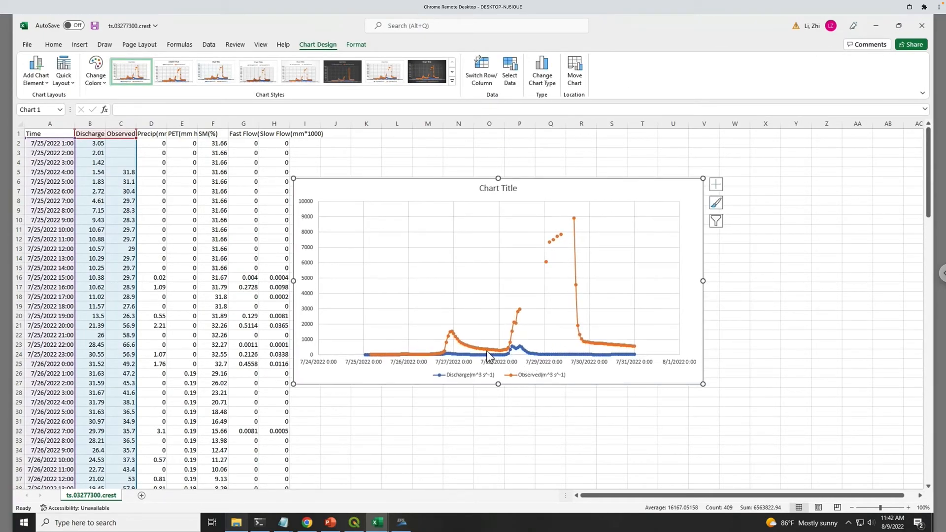
mouse_move(487, 353)
key("Delete")
- Open the 03277300 observation spreadsheet from the FlashFloods073022 folder
left_click(236, 522)
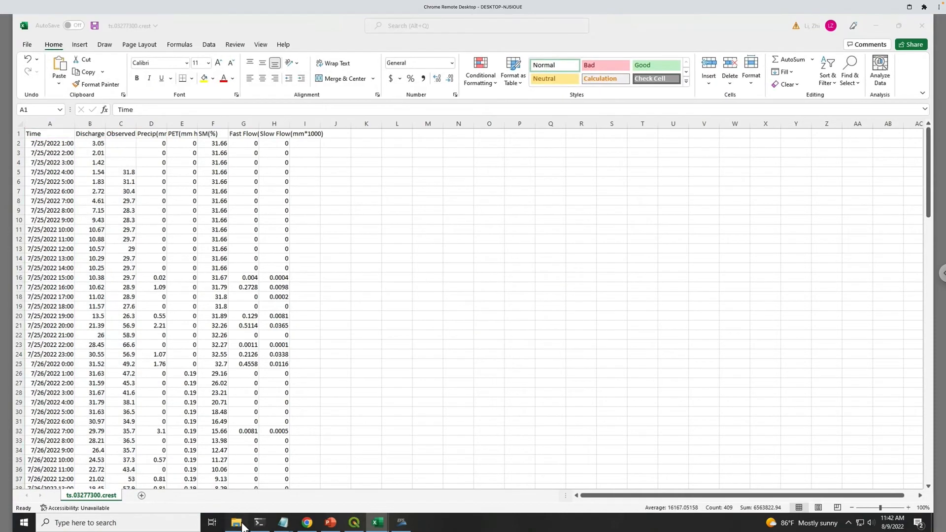
left_click(258, 184)
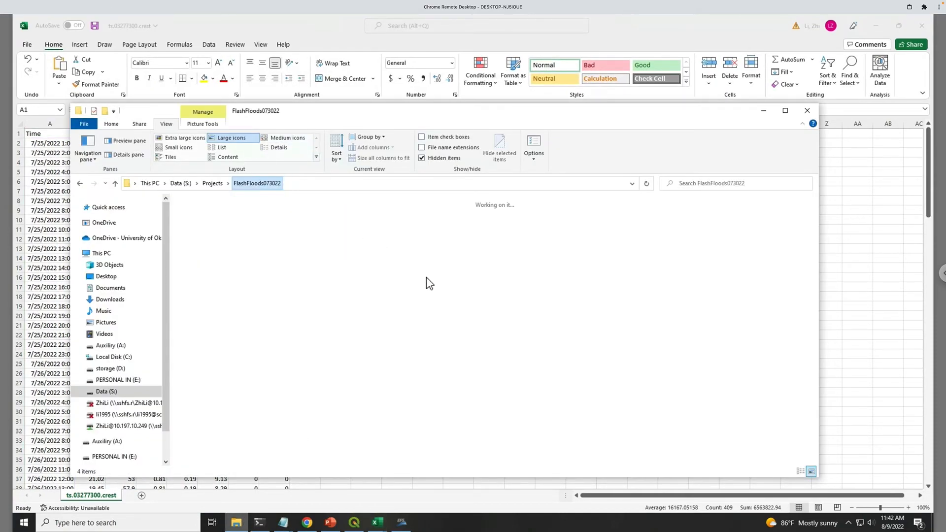
left_click(413, 295)
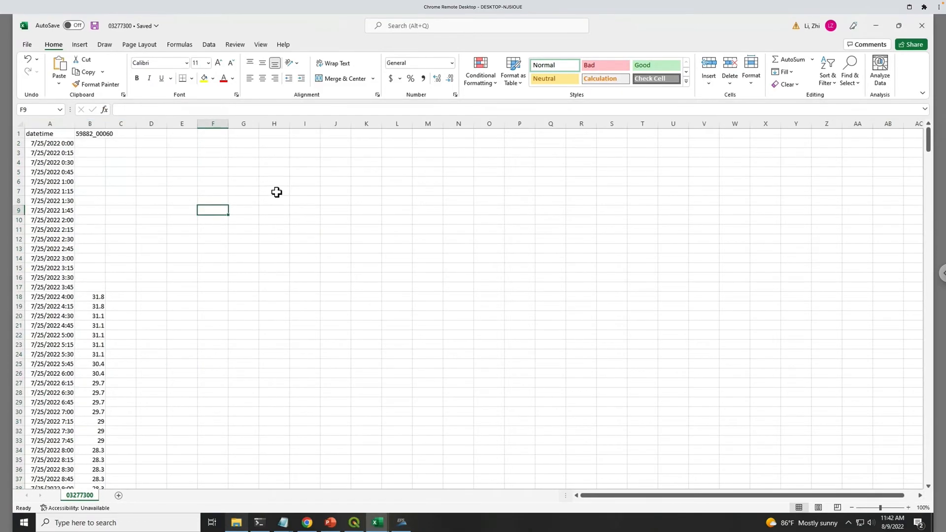
- Enter the unit conversion formula =B18*0.023 in cell C18, beside the first observed discharge value
left_click(121, 298)
left_click(99, 296)
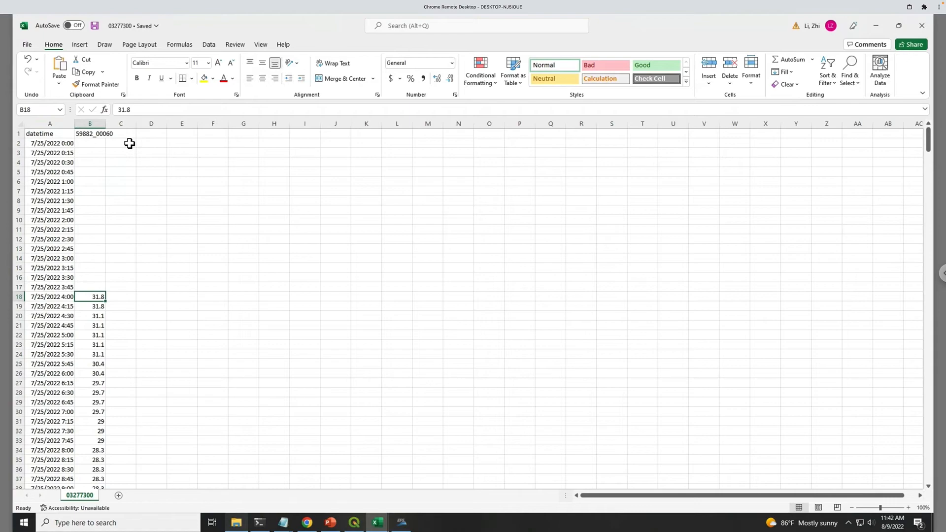
left_click(126, 300)
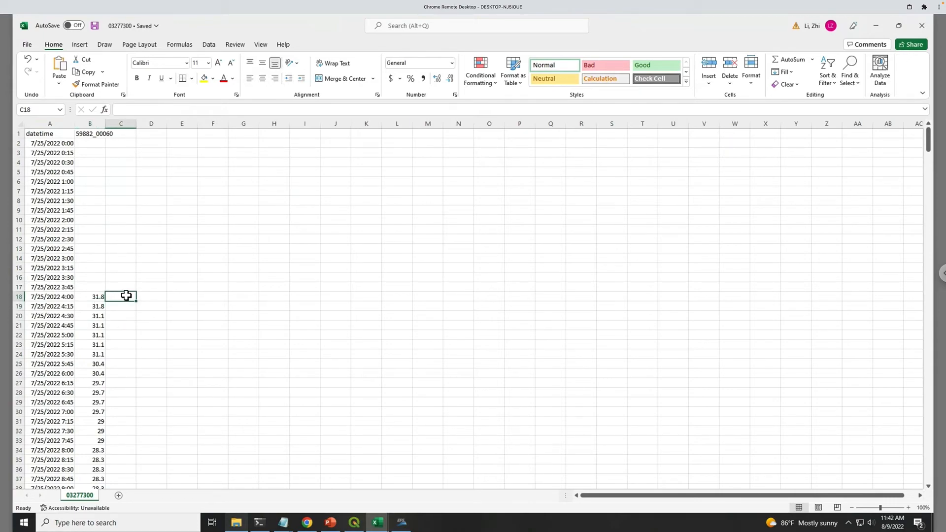
type("=")
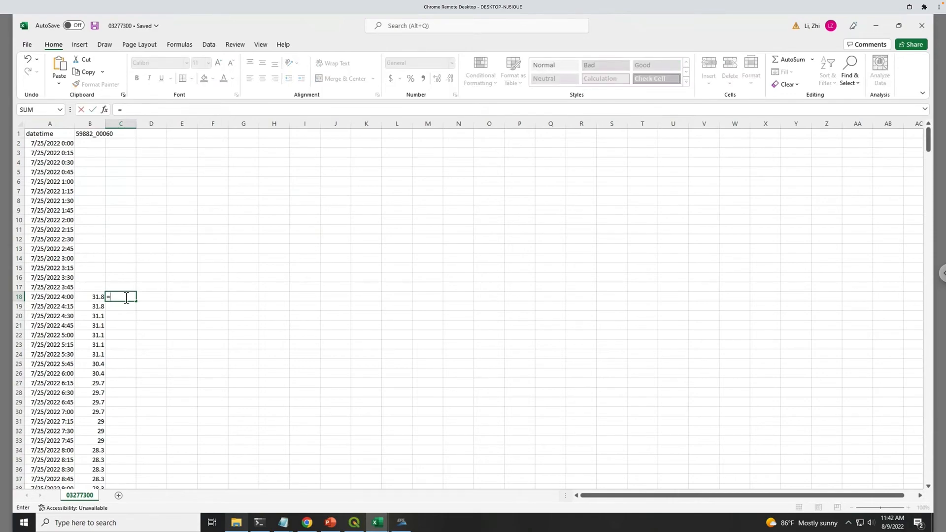
left_click(98, 298)
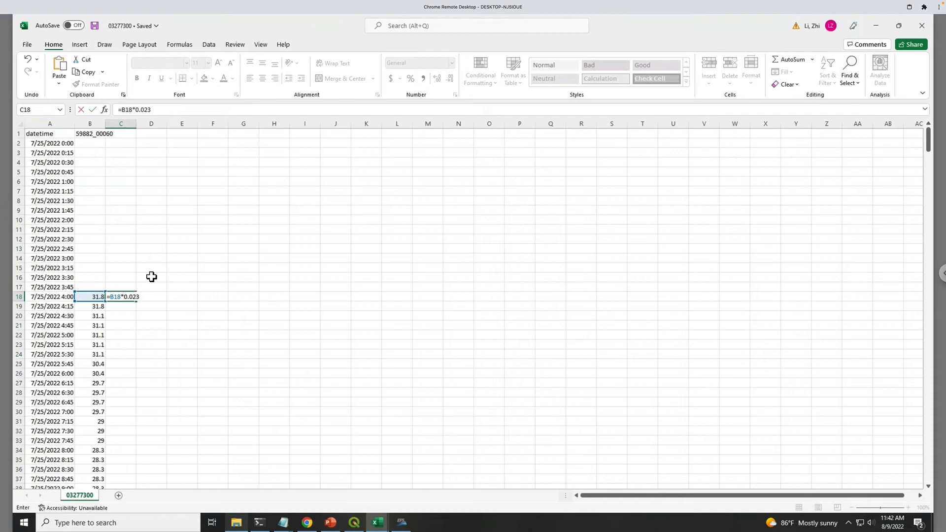
key("Return")
- Fill the C18 conversion formula down column C to the end of the data, check the rows, and save the file
left_click(127, 297)
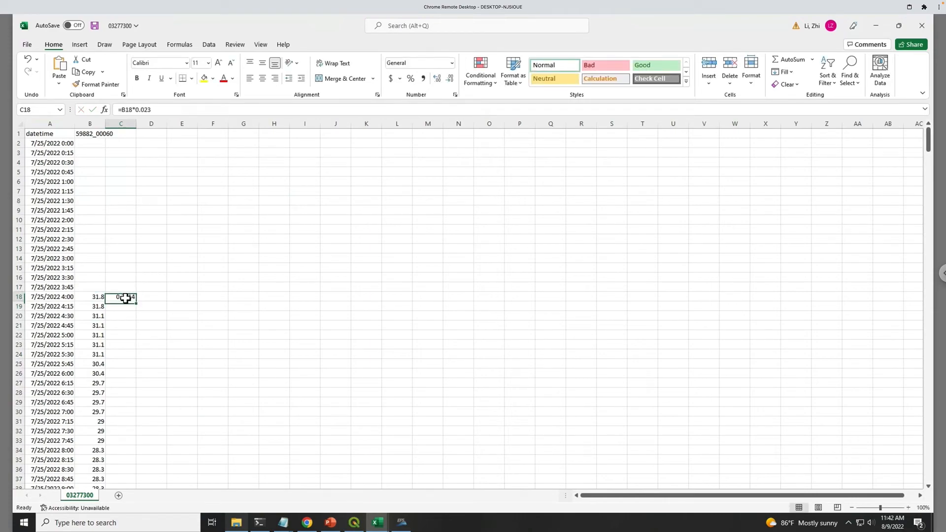
double_click(136, 302)
scroll(171, 301, "down", 20)
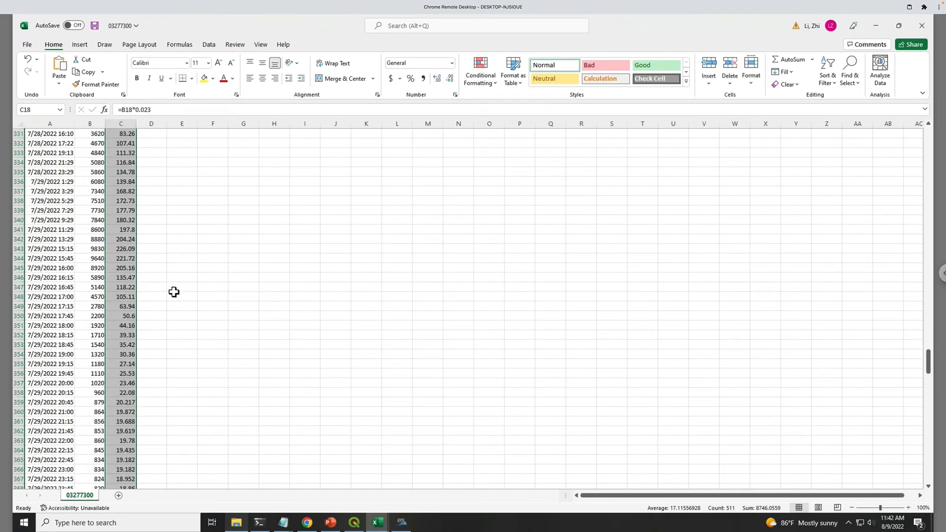
scroll(152, 340, "down", 7)
scroll(151, 340, "down", 20)
scroll(155, 337, "down", 18)
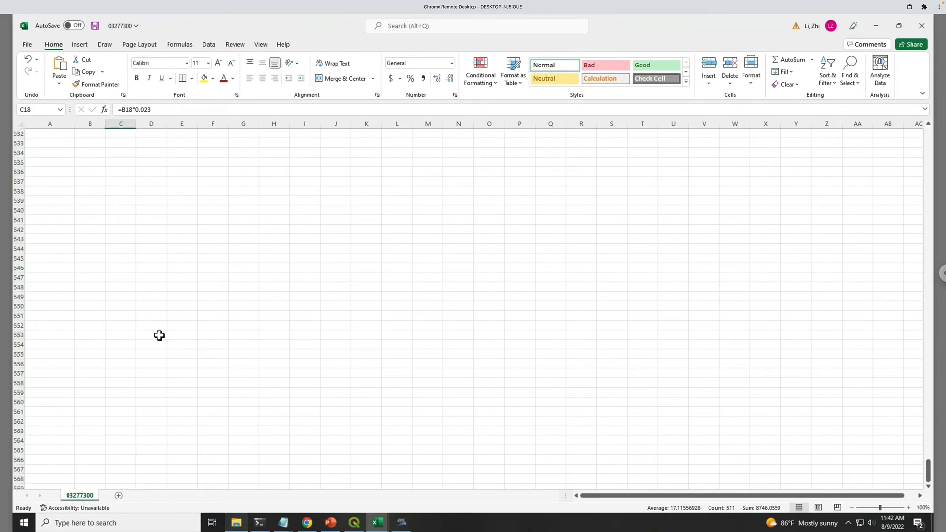
scroll(158, 335, "up", 20)
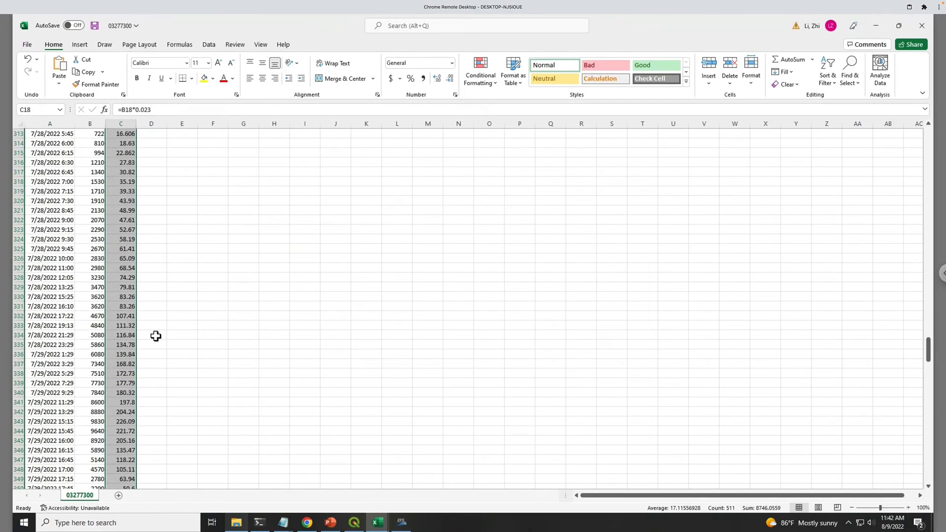
left_click(95, 26)
- Try to move the converted values from column C over the original values in column B, and undo the move
scroll(171, 196, "up", 20)
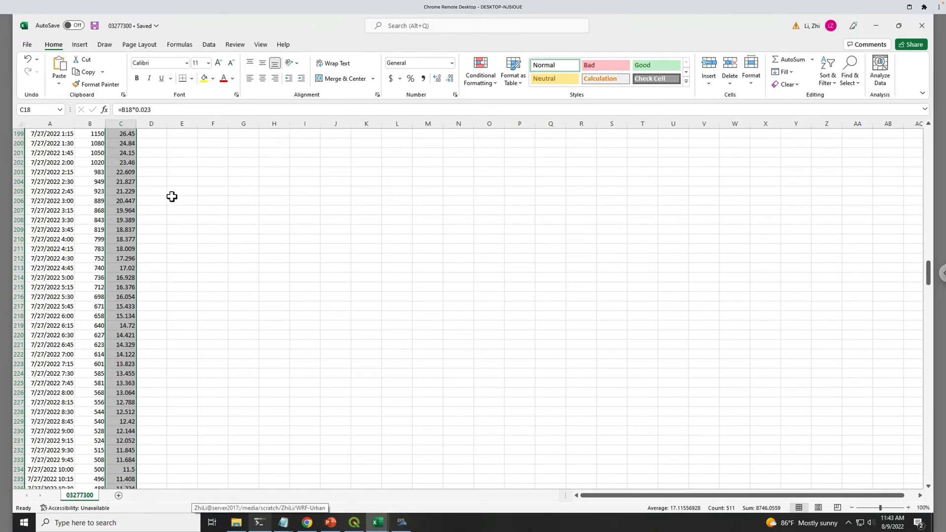
left_click_drag(135, 312, 105, 307)
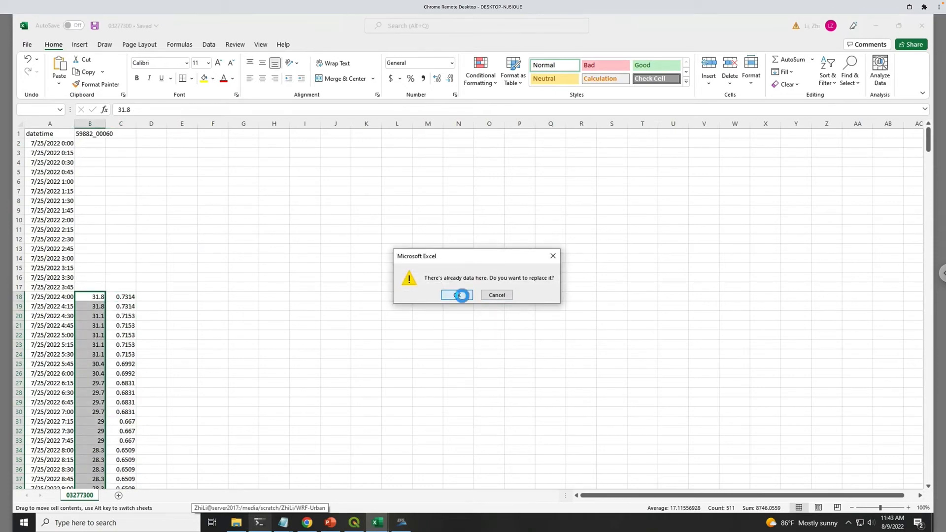
key("Return")
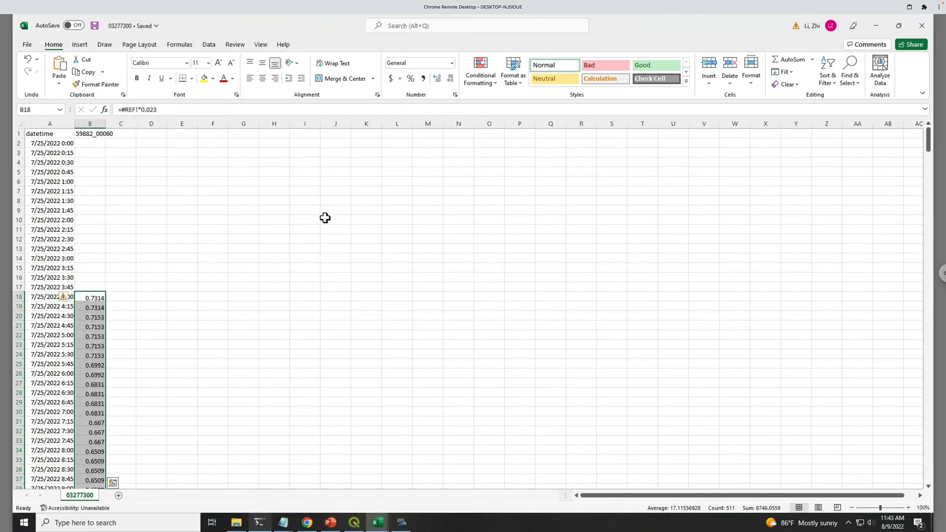
key("ctrl+z")
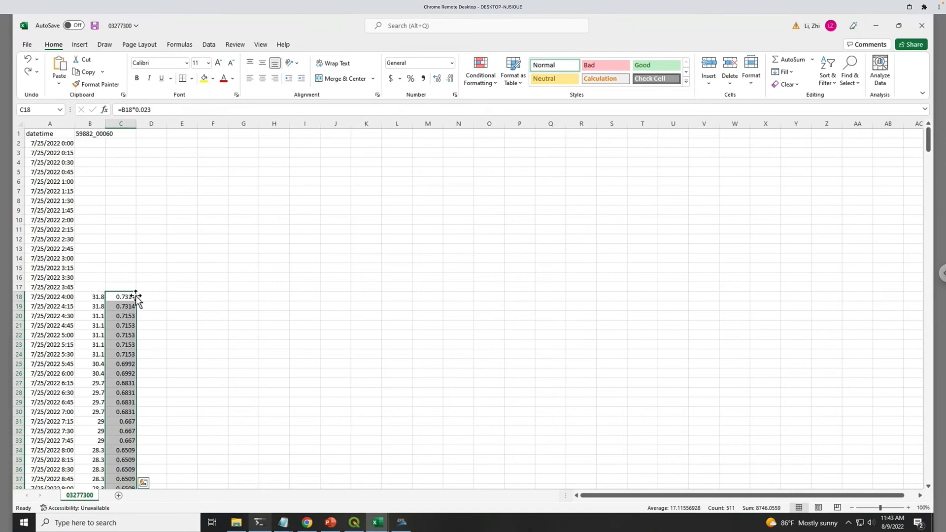
- Copy the converted values in column C and paste them as values only over the observations starting at B18
key("ctrl+c")
left_click(99, 297)
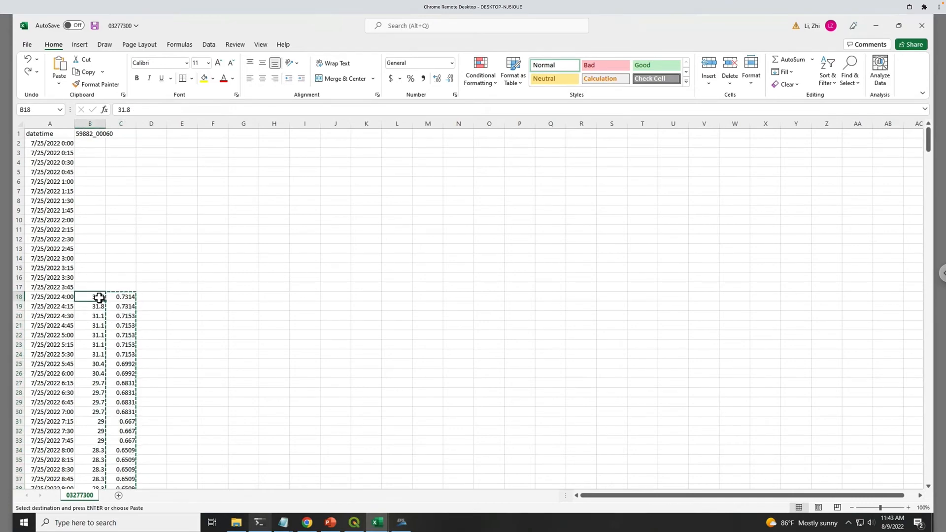
right_click(99, 297)
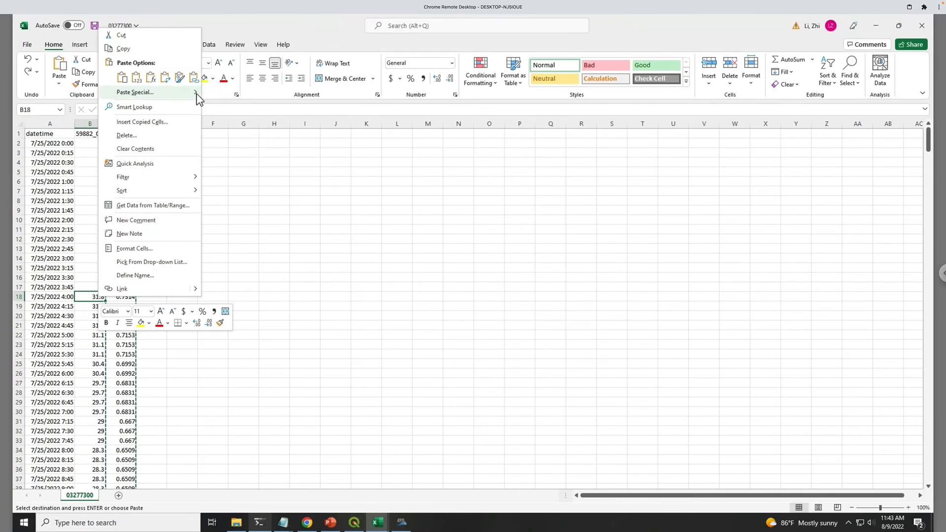
left_click(137, 78)
left_click(279, 349)
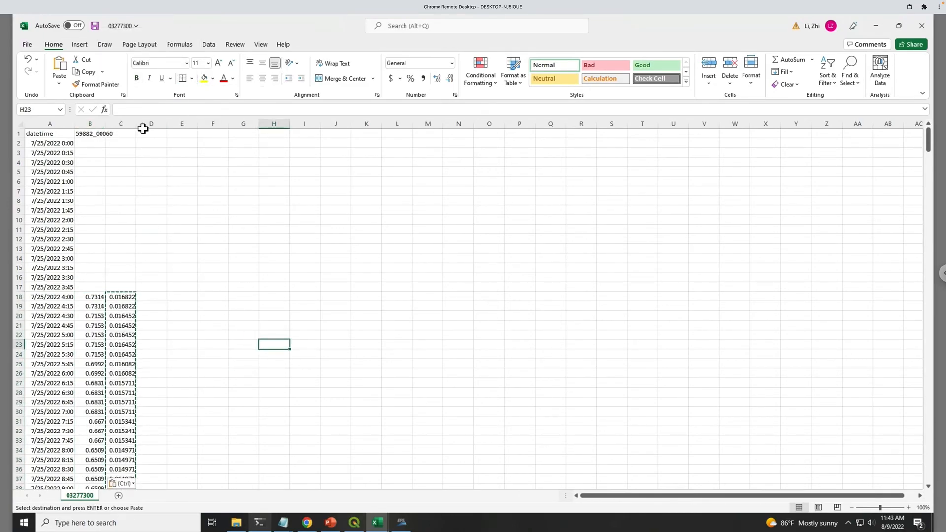
- Delete helper column C, save the 03277300 spreadsheet, and close it
left_click(129, 124)
right_click(131, 125)
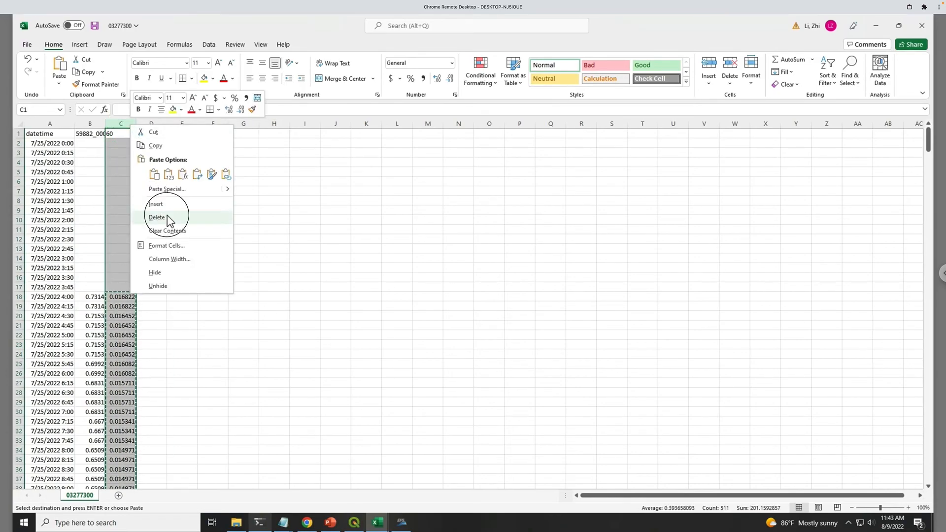
left_click(167, 218)
left_click(256, 290)
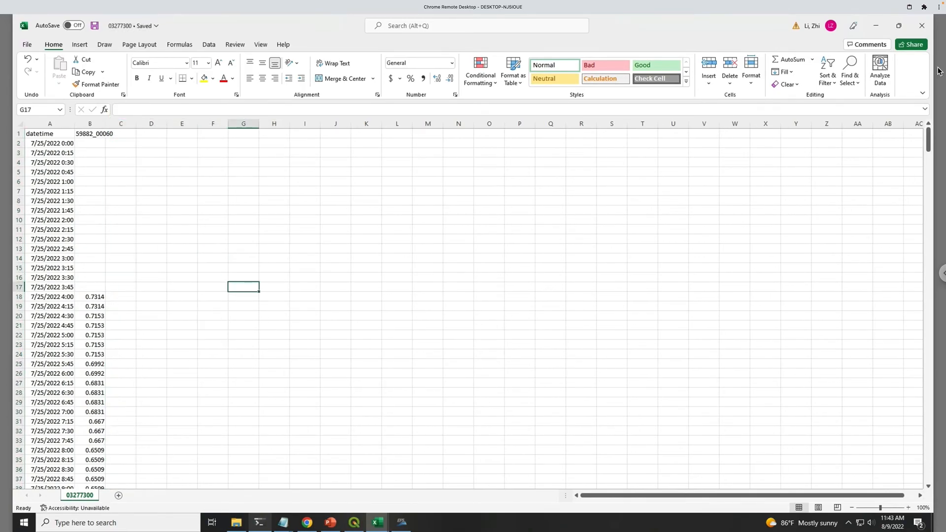
left_click(921, 26)
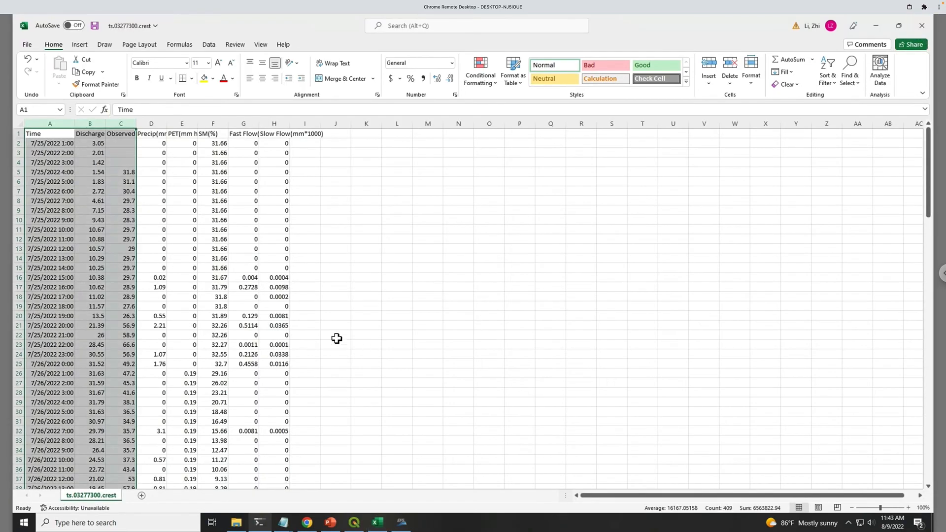
- Run ef5_64 from the FlashFloods073022 folder and close the ts.03277300.crest spreadsheet without saving its changes
left_click(238, 523)
double_click(203, 353)
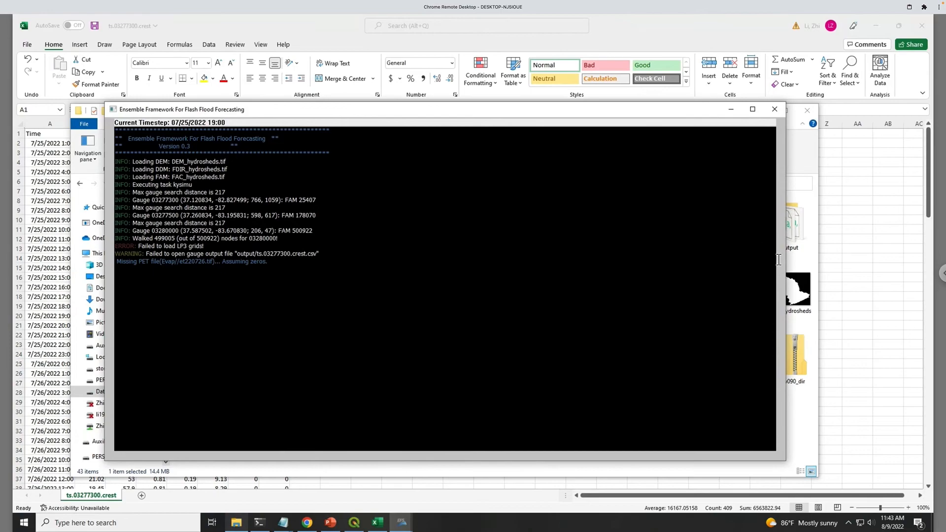
left_click(378, 522)
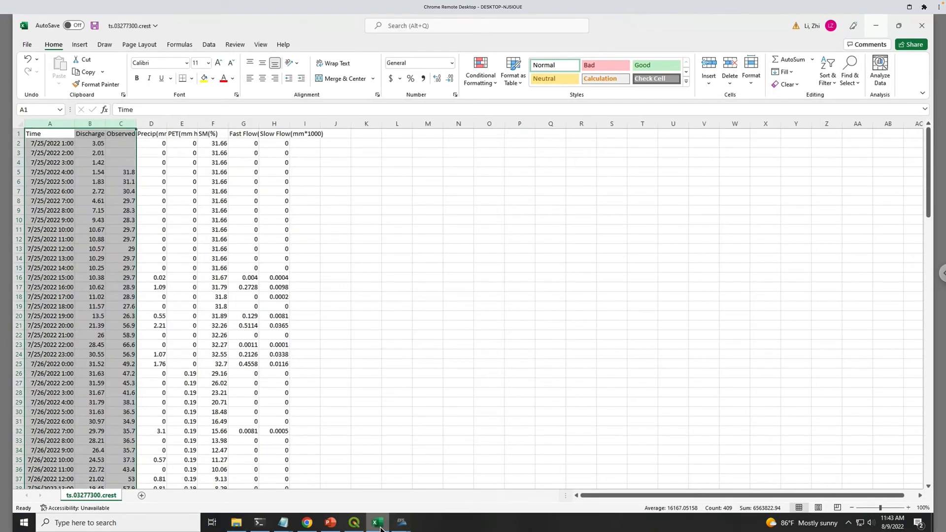
left_click(929, 22)
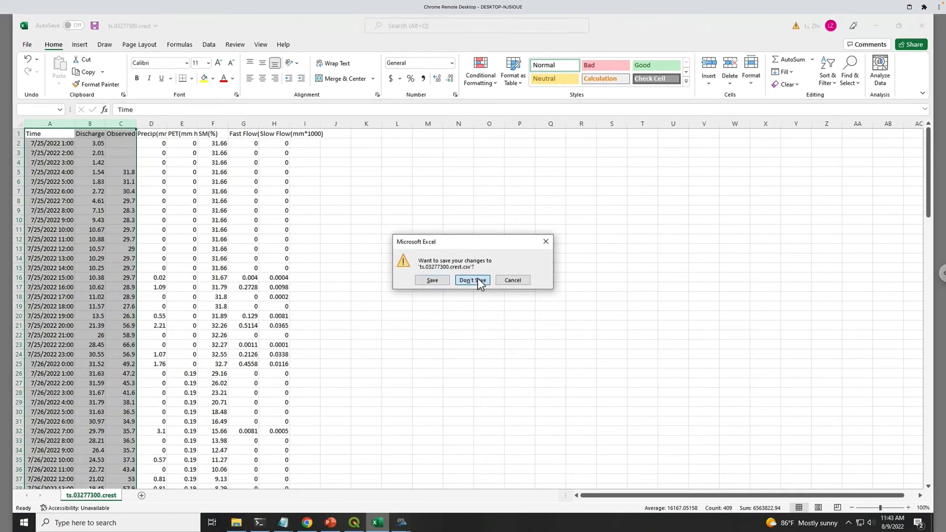
left_click(479, 281)
- Open the ts.03277300.crest spreadsheet from the output folder
left_click(237, 522)
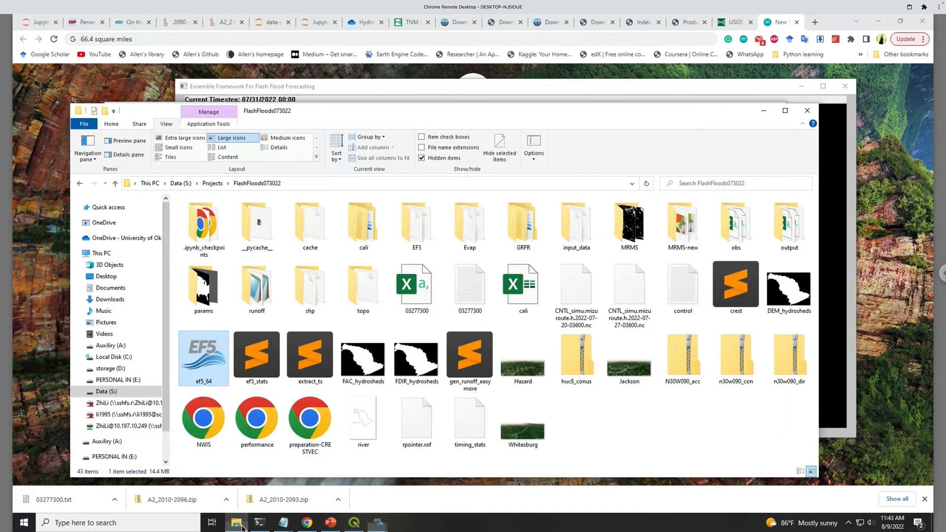
left_click(786, 236)
double_click(786, 236)
left_click_drag(538, 111, 649, 77)
left_click(215, 329)
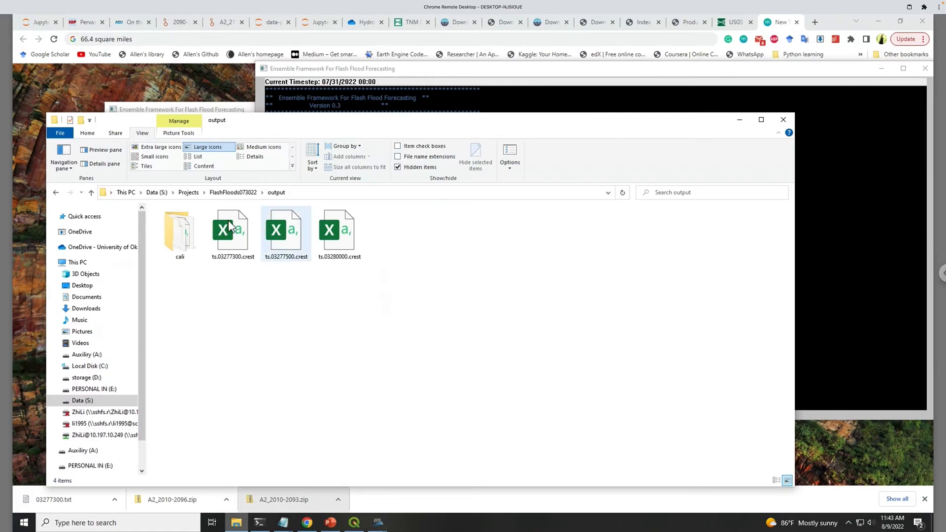
double_click(232, 228)
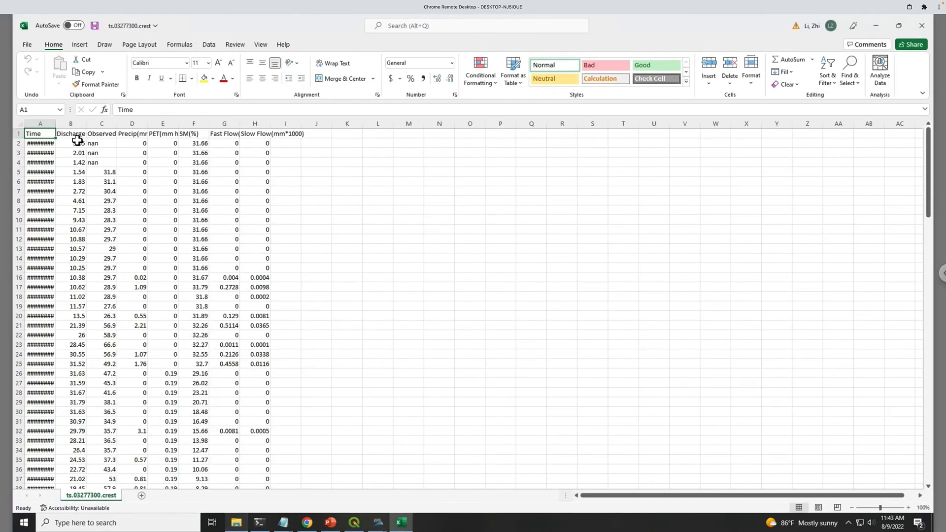
- Clear the nan entries in the Observed column at C2:C4 and C85:C97, and close the spreadsheet without saving
left_click_drag(109, 144, 110, 162)
key("Delete")
scroll(150, 317, "down", 14)
scroll(151, 317, "down", 10)
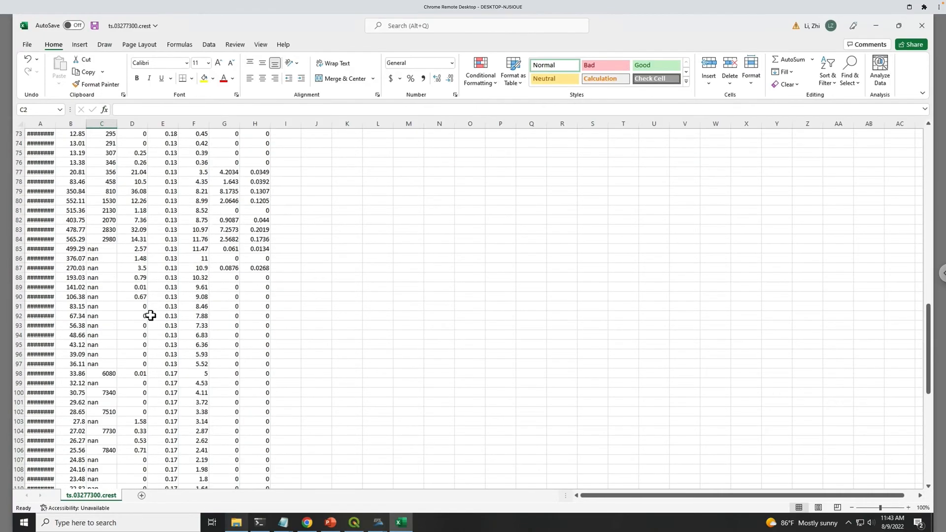
left_click_drag(109, 249, 111, 364)
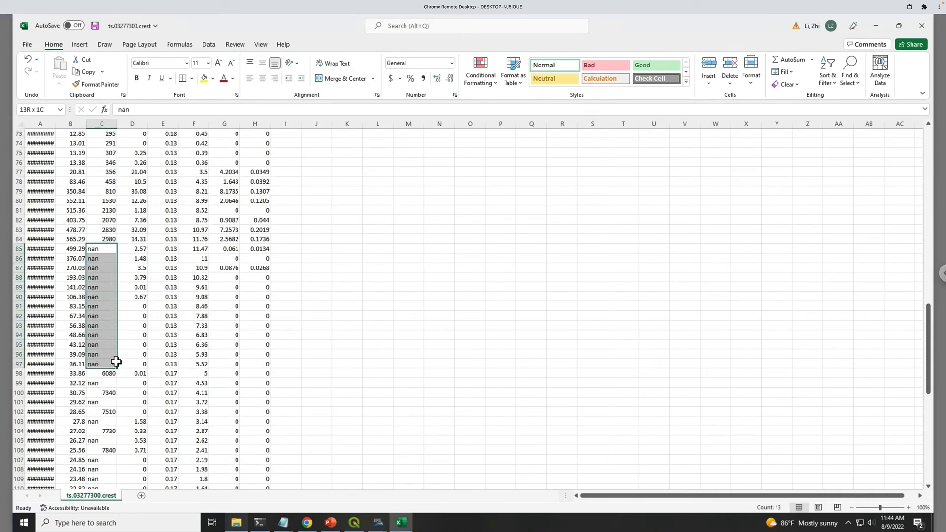
key("Delete")
left_click(921, 27)
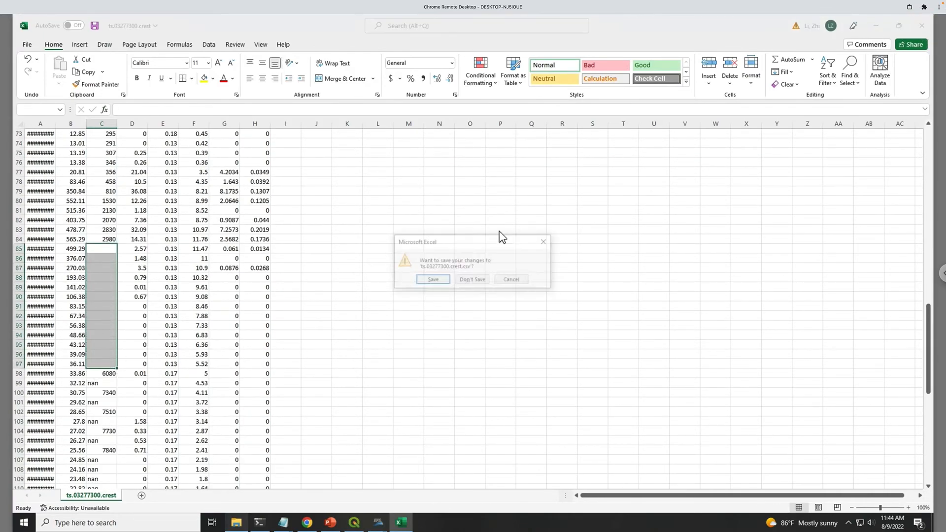
left_click(479, 278)
left_click(426, 316)
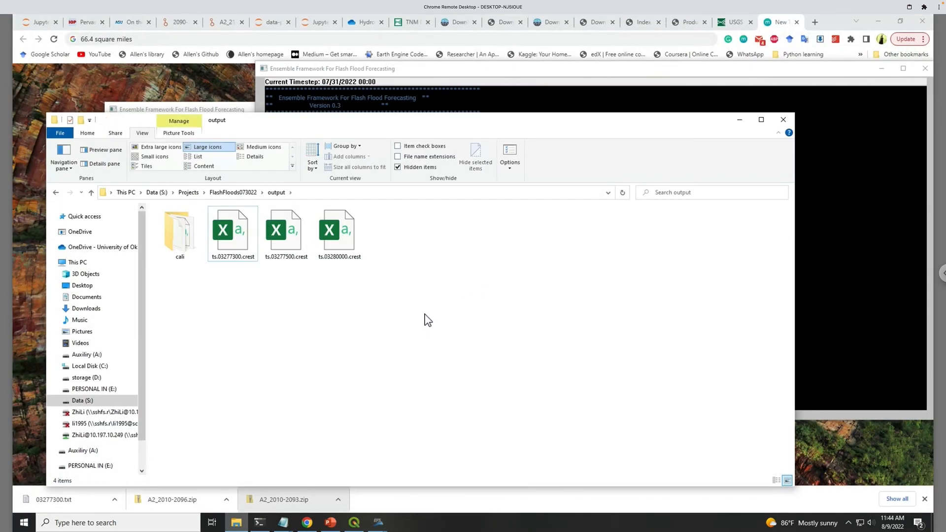
- Close the finished EF5 run window and run ef5_64 again from the FlashFloods073022 folder
left_click(233, 192)
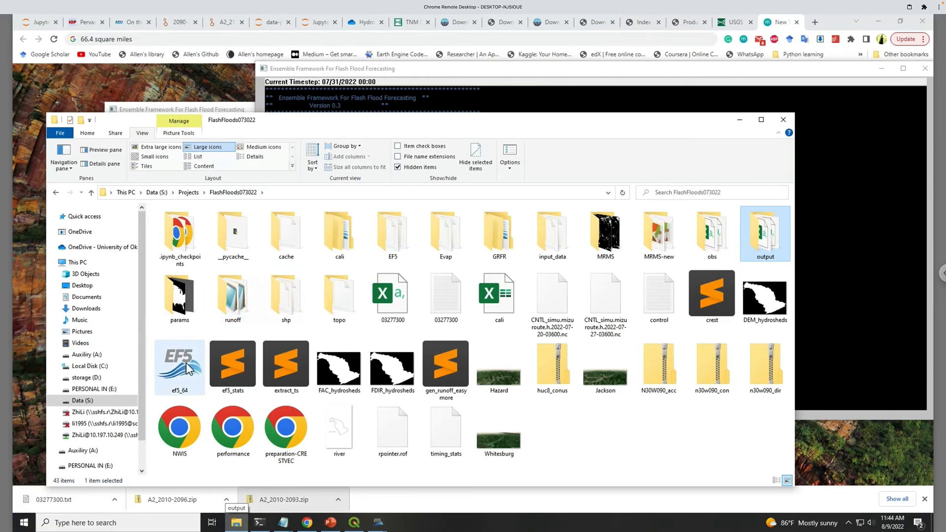
left_click(868, 93)
left_click_drag(754, 82, 750, 83)
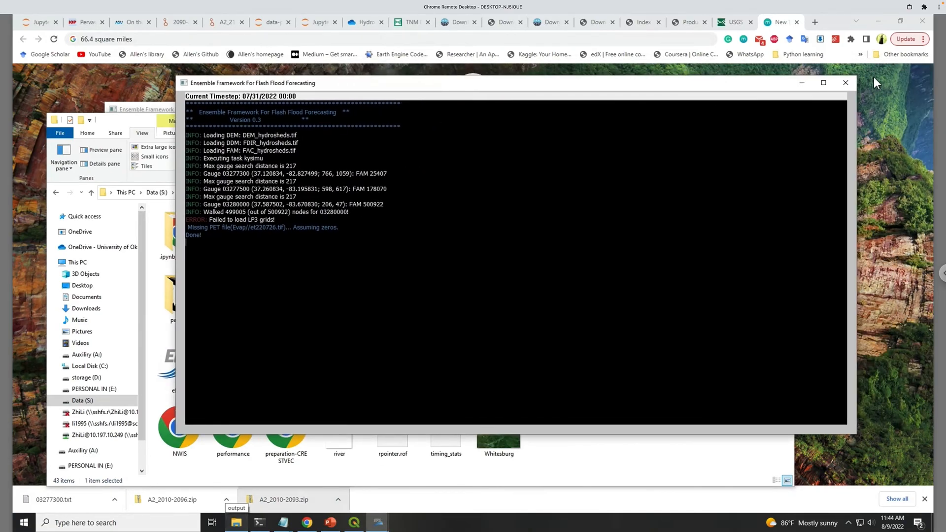
left_click(850, 82)
double_click(191, 377)
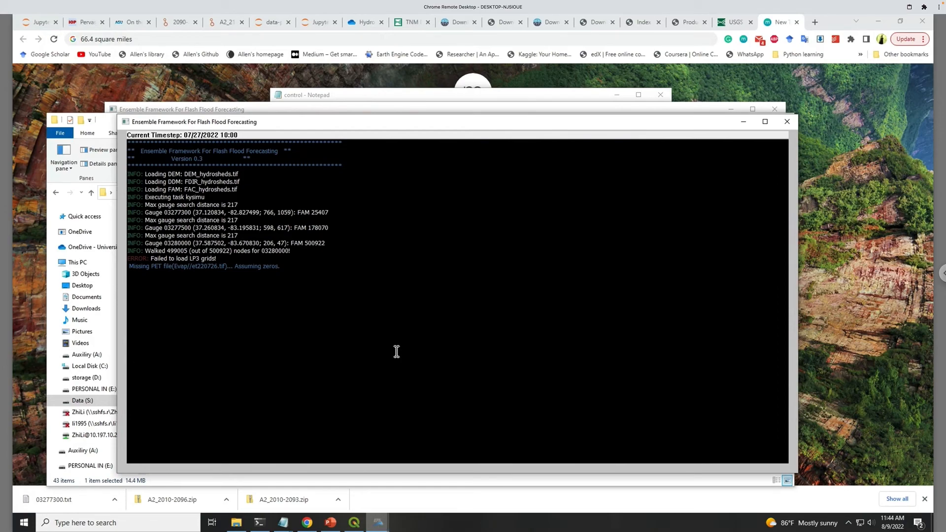
left_click_drag(462, 124, 551, 137)
left_click_drag(362, 127, 311, 89)
left_click(783, 291)
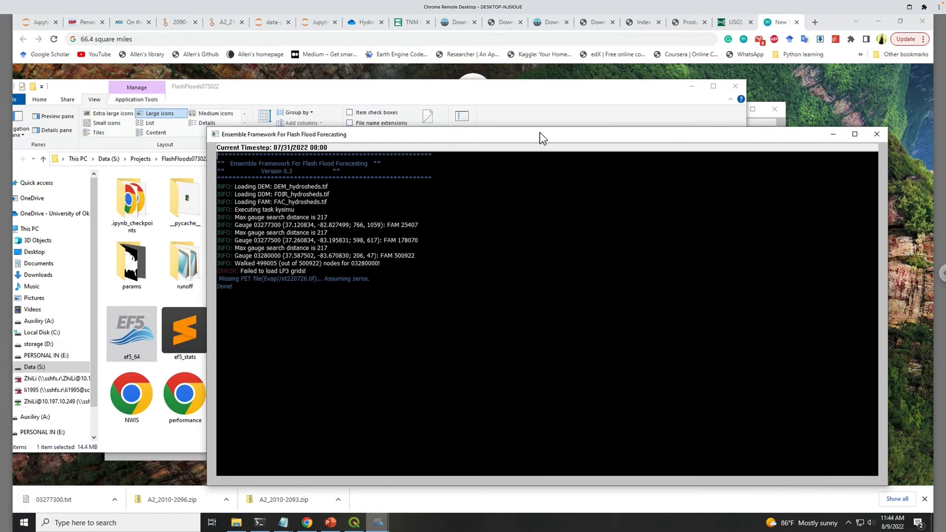
- Open the regenerated ts.03277300.crest spreadsheet from the output folder
left_click(529, 101)
double_click(724, 209)
left_click(182, 193)
double_click(182, 193)
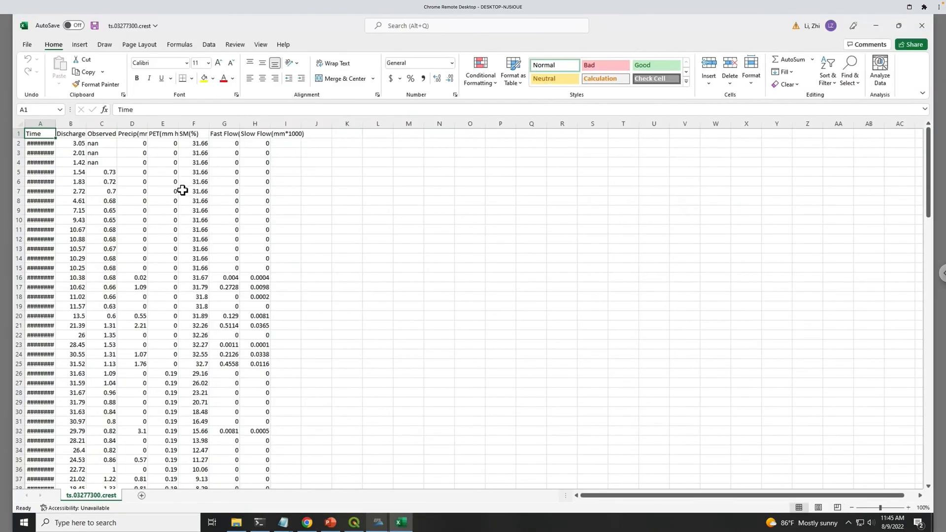
- Clear the nan entries in the Observed column at C2:C4 and C85:C97
left_click_drag(112, 143, 106, 168)
scroll(106, 168, "down", 19)
mouse_move(105, 393)
left_mouse_down()
mouse_move(114, 507)
mouse_move(109, 381)
left_mouse_up()
key("Delete")
- Clear the remaining nan entries in the Observed column at C99, C101, C103, C105 and C107:C112
left_click(108, 402)
key("Delete")
left_click(109, 421)
key("Delete")
left_click(108, 441)
key("Delete")
scroll(112, 345, "down", 8)
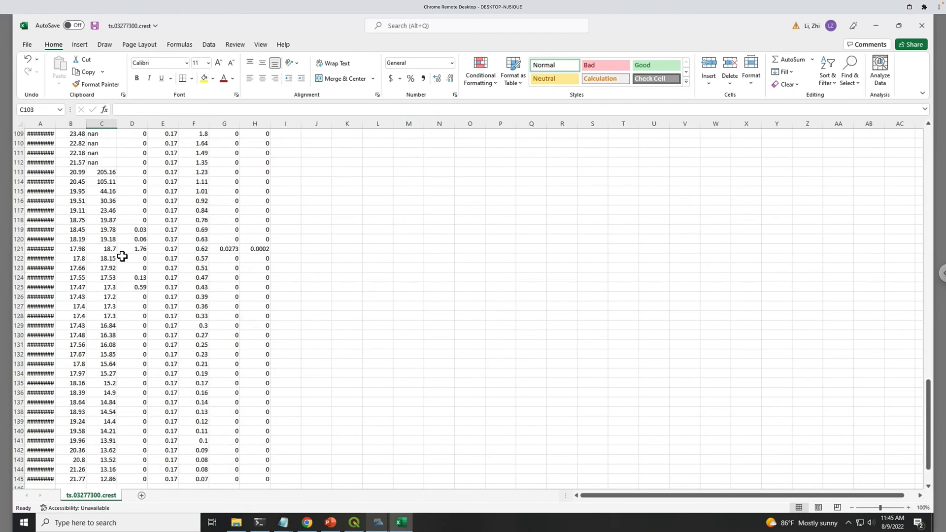
left_click_drag(114, 248, 105, 296)
key("Delete")
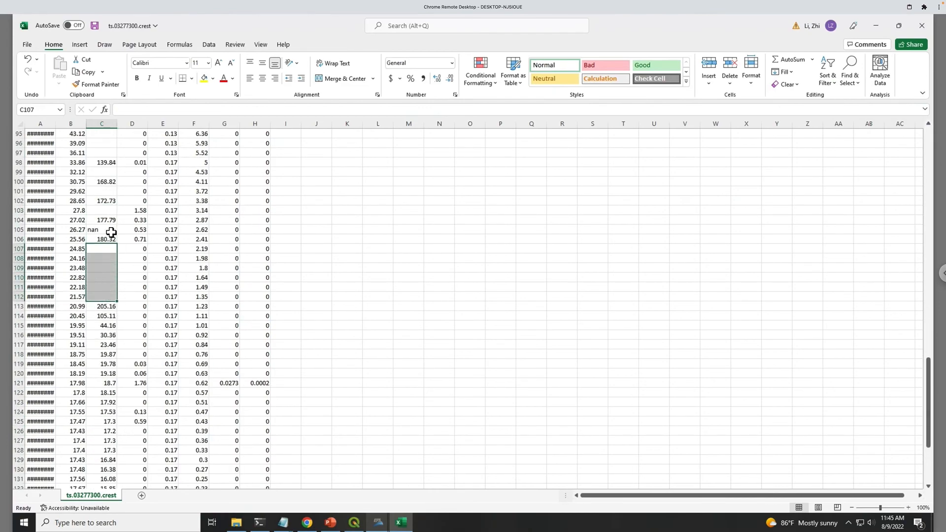
left_click(110, 229)
key("Delete")
left_click(322, 277)
- Insert a scatter chart with lines and markers from the Time, Discharge and Observed columns A to C
scroll(313, 277, "up", 20)
left_click_drag(45, 125, 97, 134)
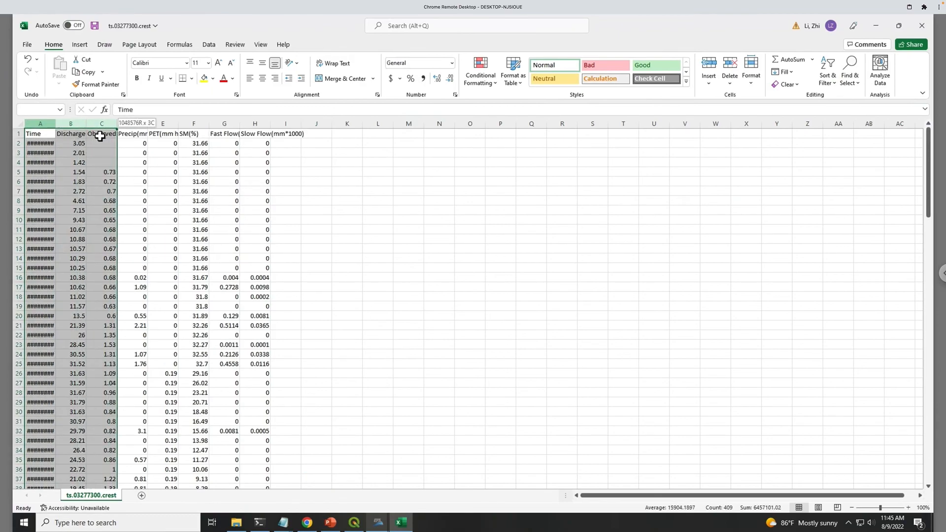
left_click(79, 45)
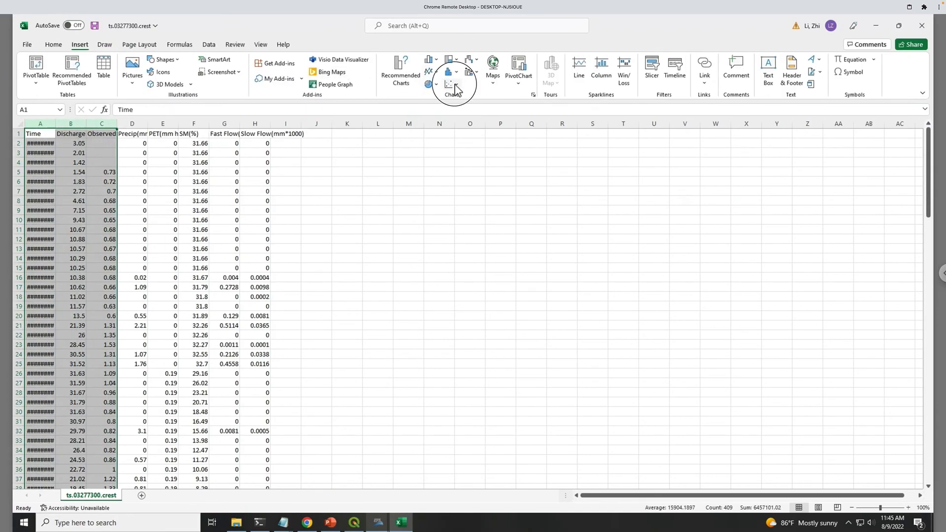
left_click(452, 83)
left_click(483, 119)
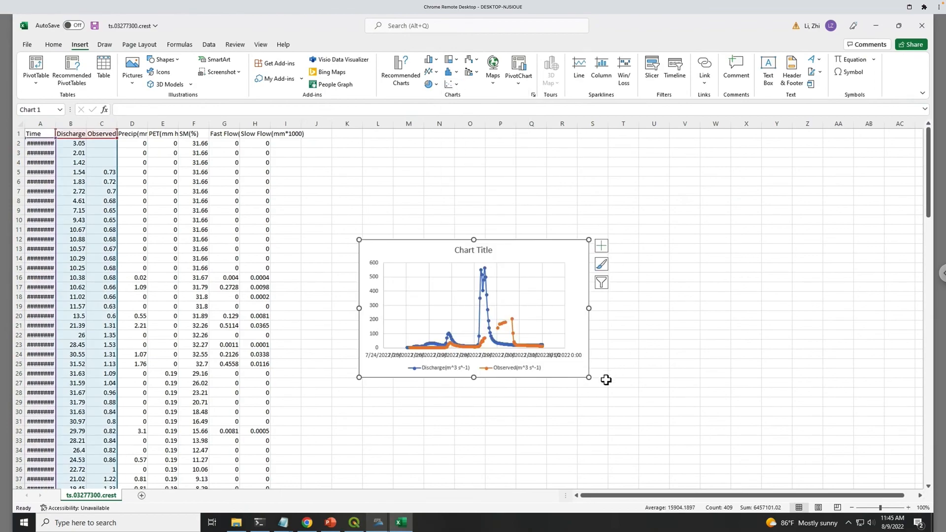
- Enlarge the discharge chart to span about columns G to Z and rows 6 to 33, moving it up beside the data
left_click_drag(589, 378, 826, 462)
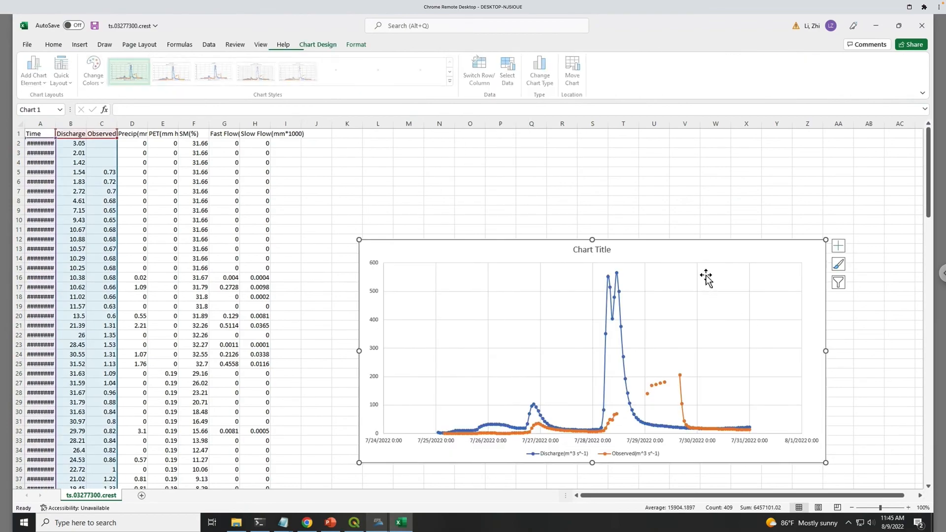
left_click_drag(702, 253, 553, 195)
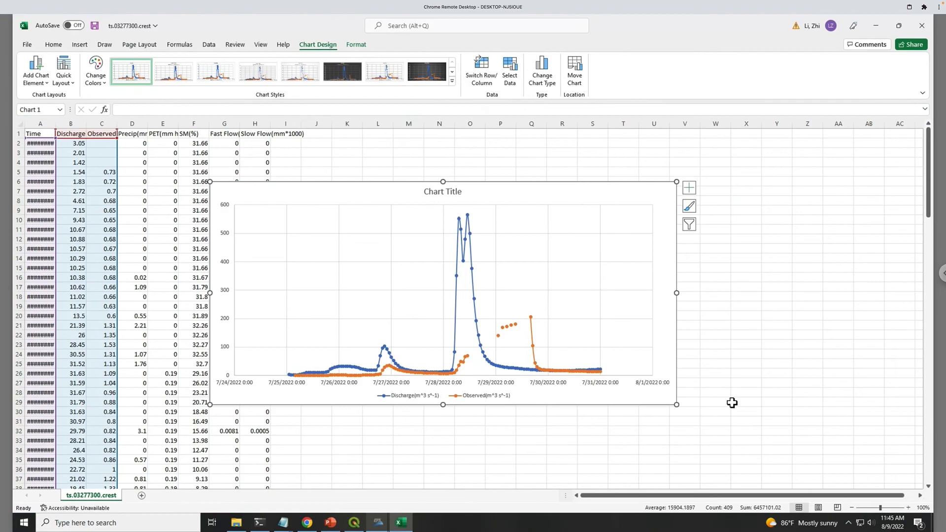
left_click_drag(677, 404, 812, 448)
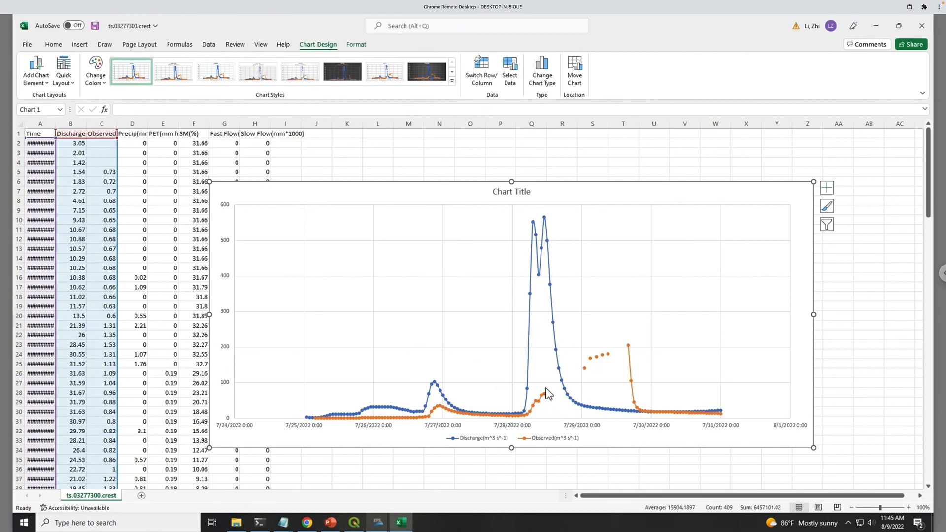
left_click(707, 194)
mouse_move(734, 5)
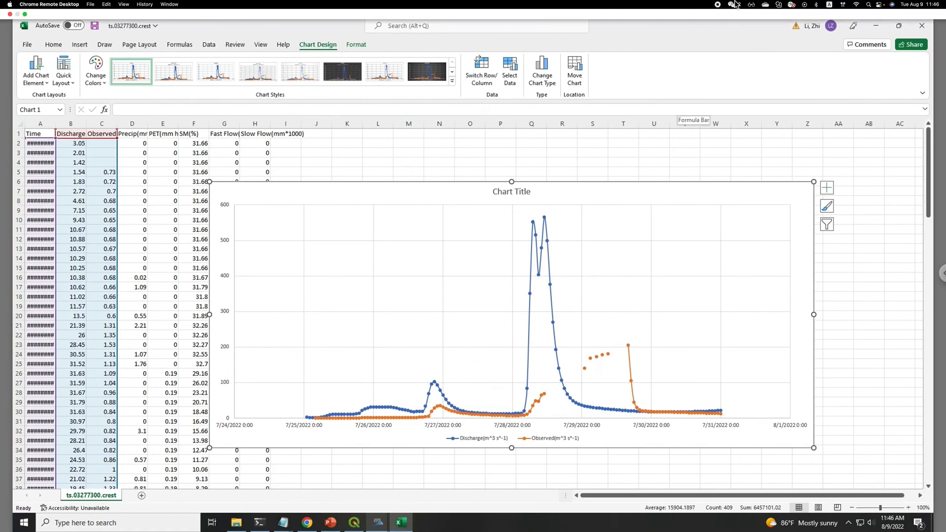